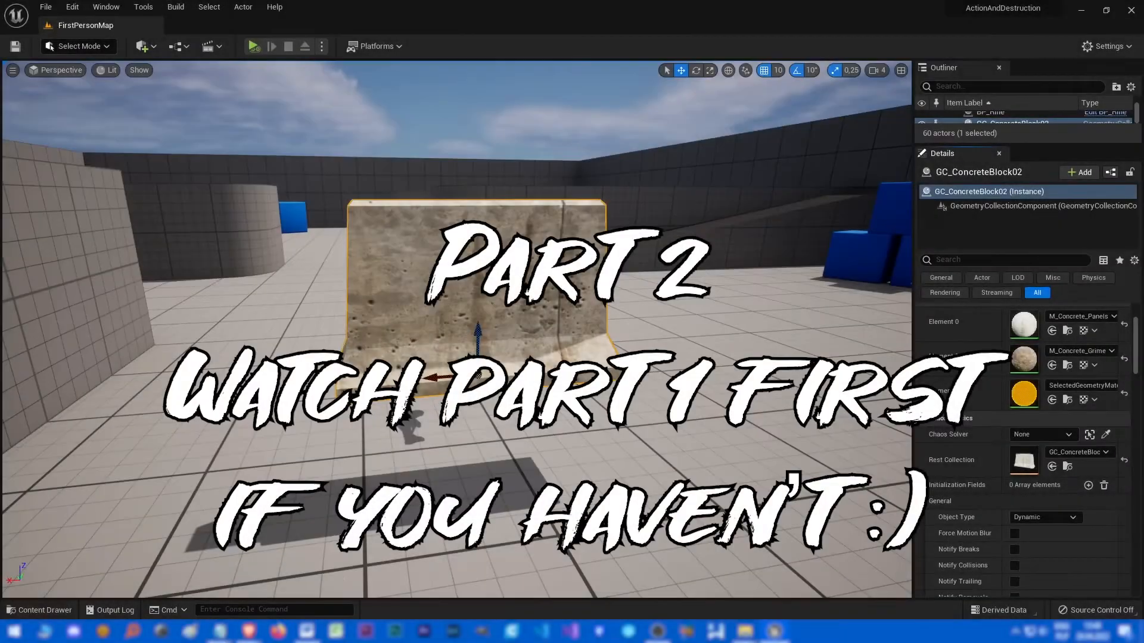
- Add a new cube from the shapes list onto the arena floor near the barrier
left_click_drag(898, 288, 899, 288, "alt")
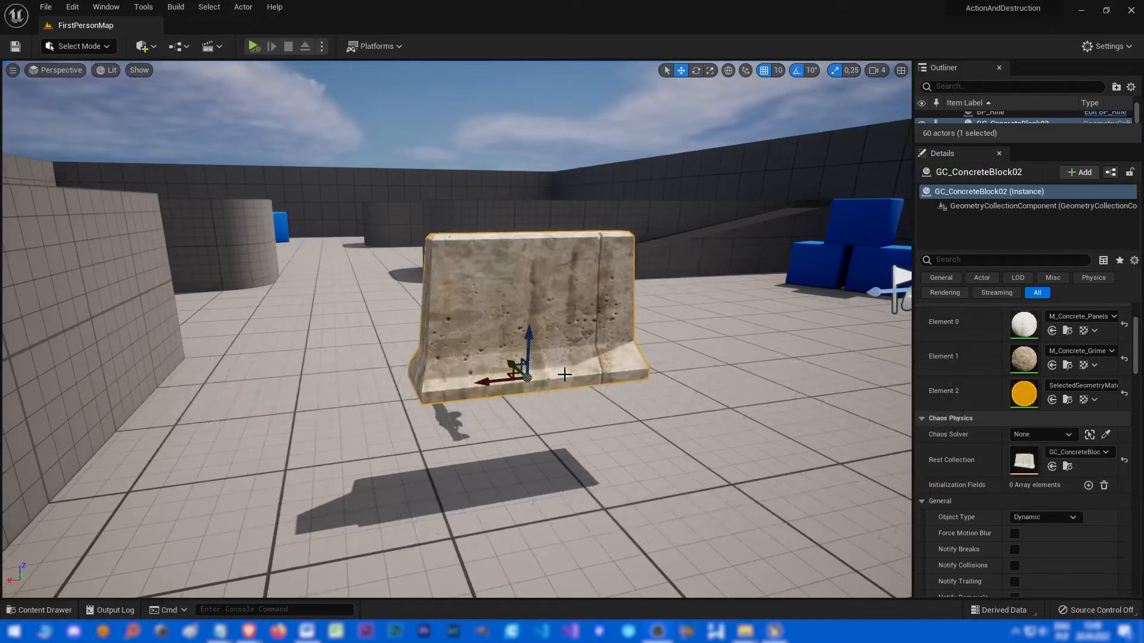
right_click_drag(620, 380, 647, 376)
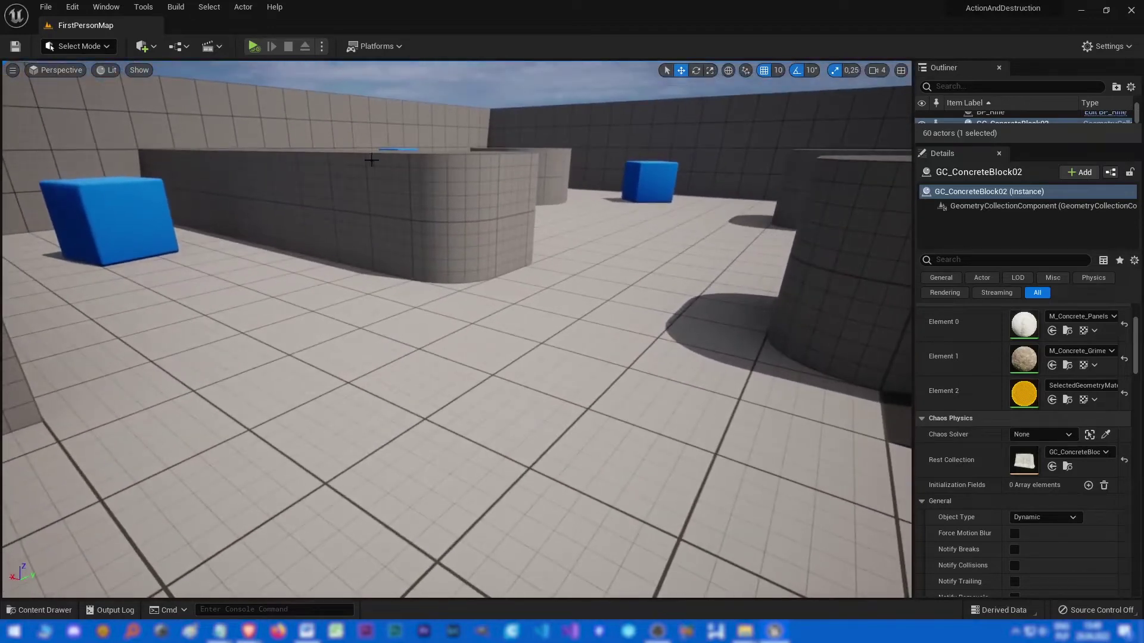
left_click(143, 46)
mouse_move(173, 170)
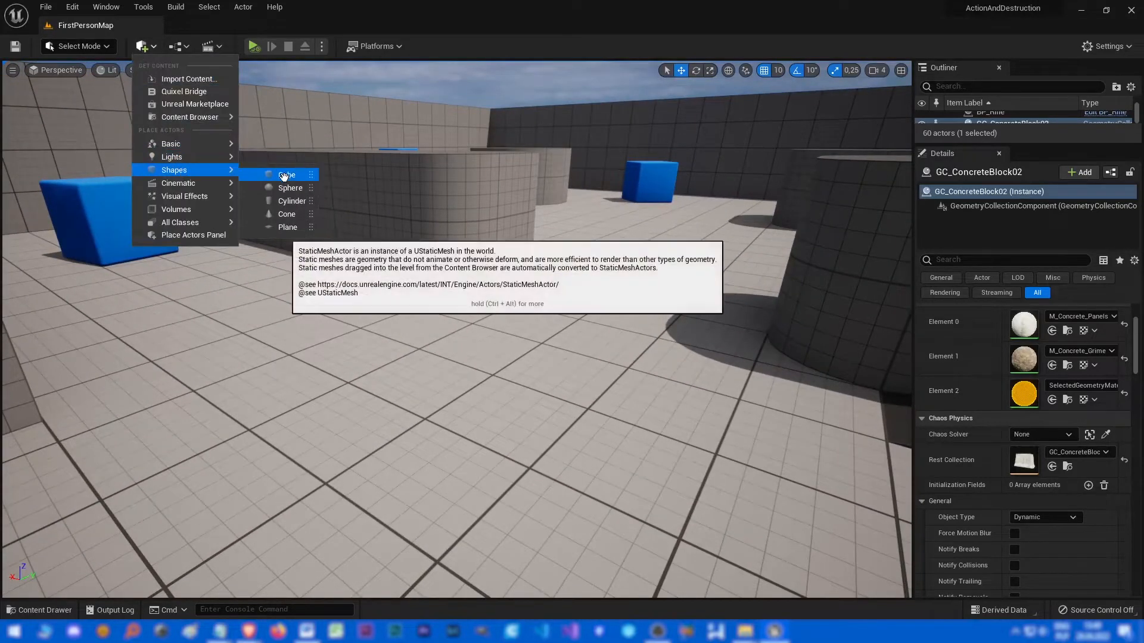
left_click_drag(286, 174, 273, 424)
right_click_drag(381, 423, 382, 423)
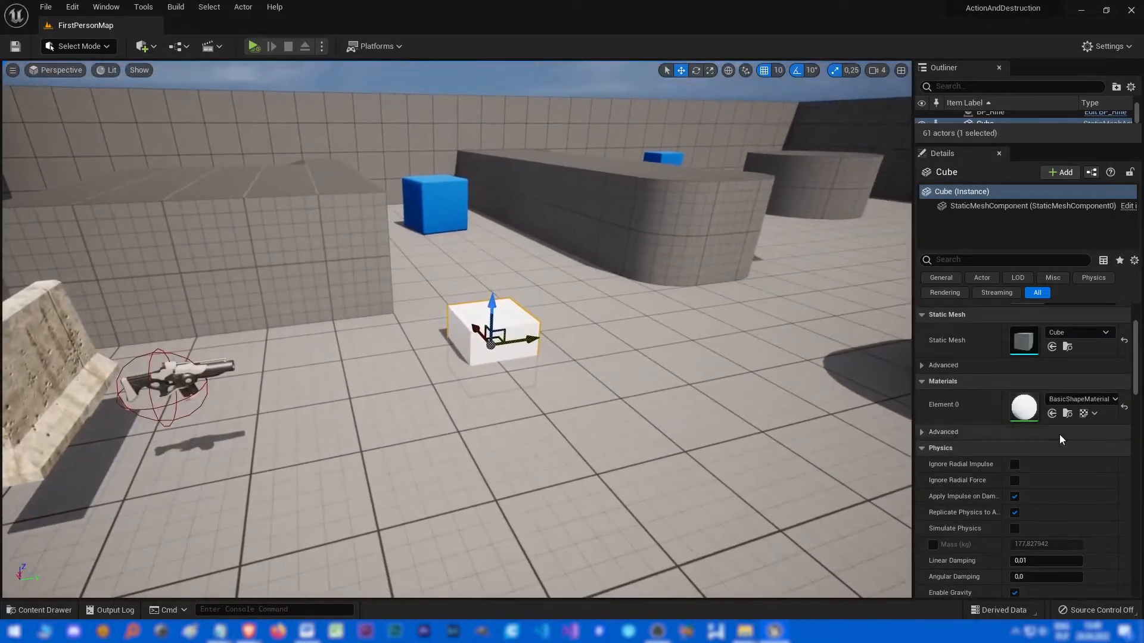
scroll(1062, 436, "up", 2)
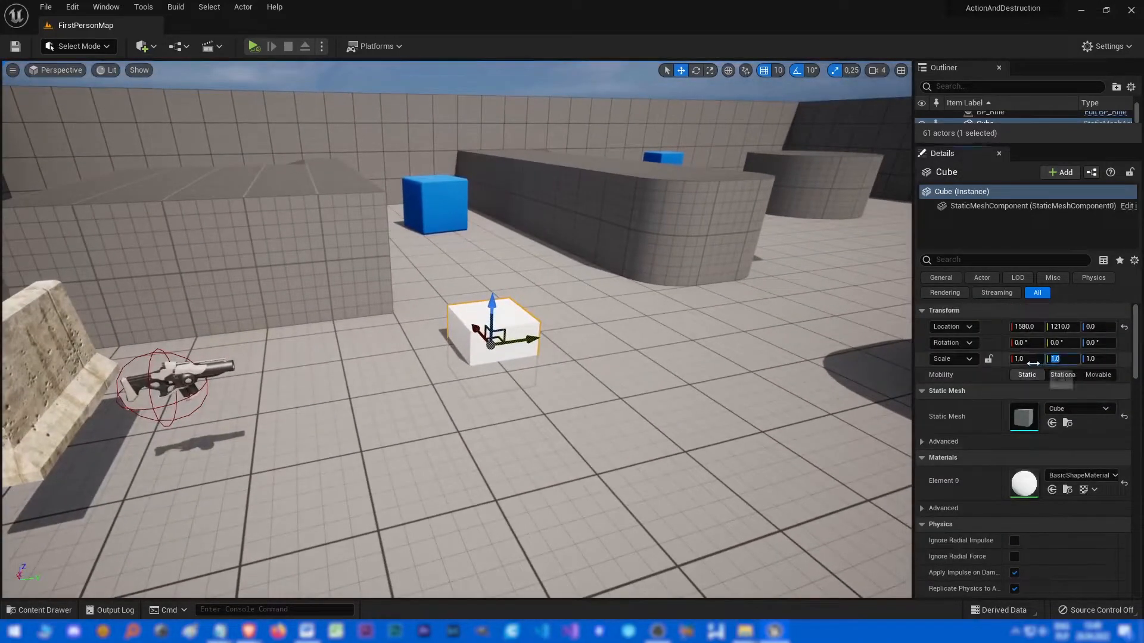
type("4")
- Stretch the cube into a long wall with doubled height and lift it off the floor
key("Tab")
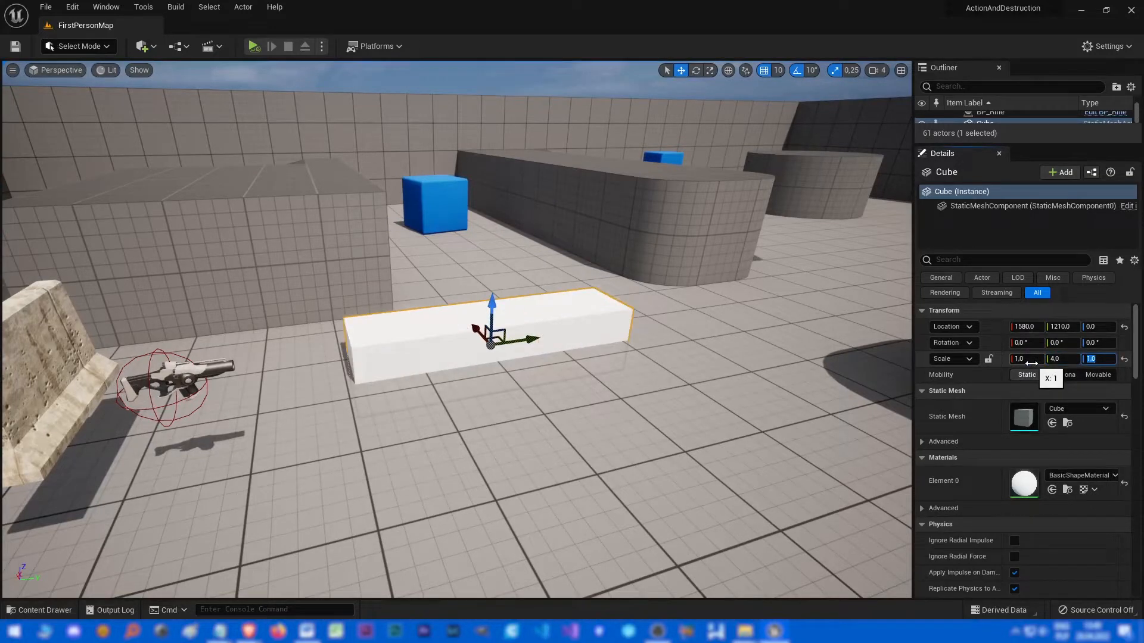
type("5")
key("Tab")
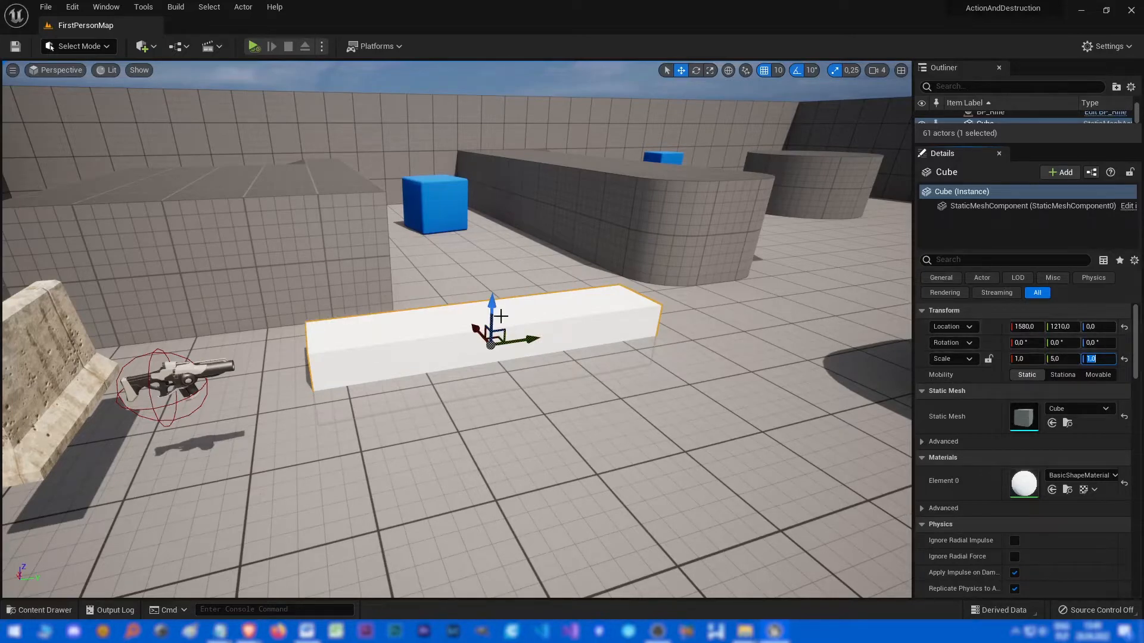
left_click_drag(488, 313, 493, 281)
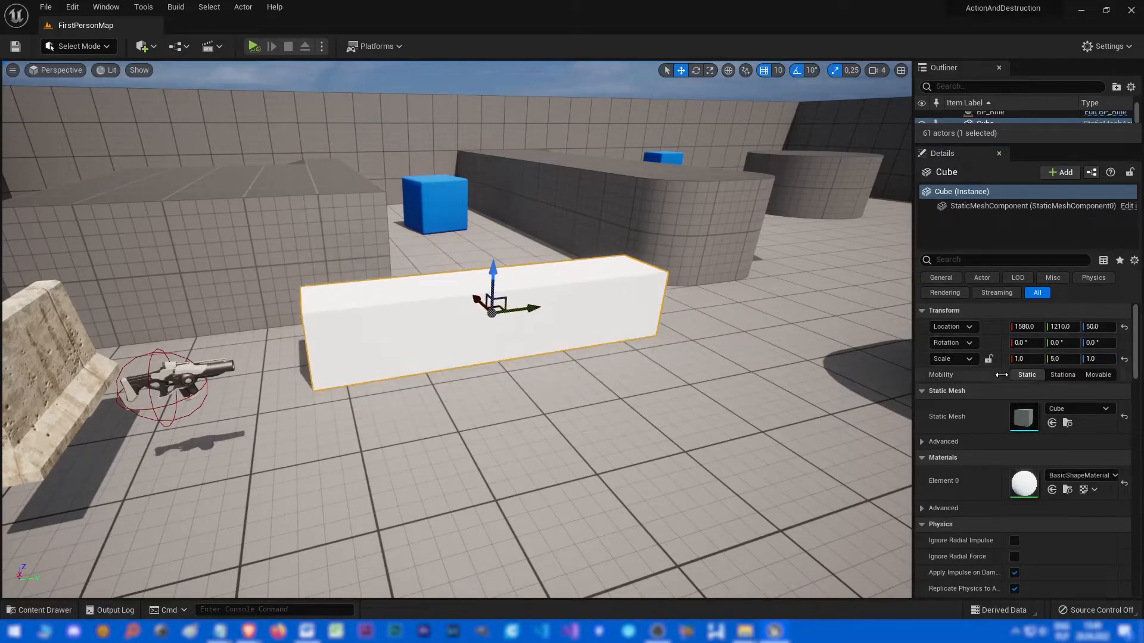
left_click(1027, 359)
type("2")
key("Tab")
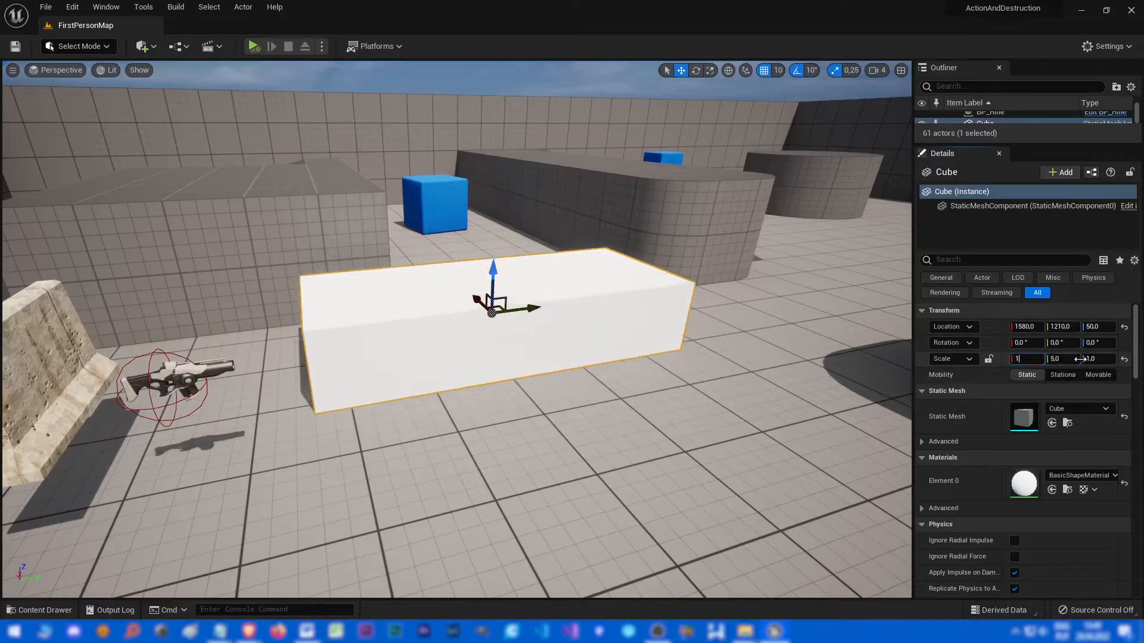
key("Return")
left_click(1093, 359)
type("2")
key("Return")
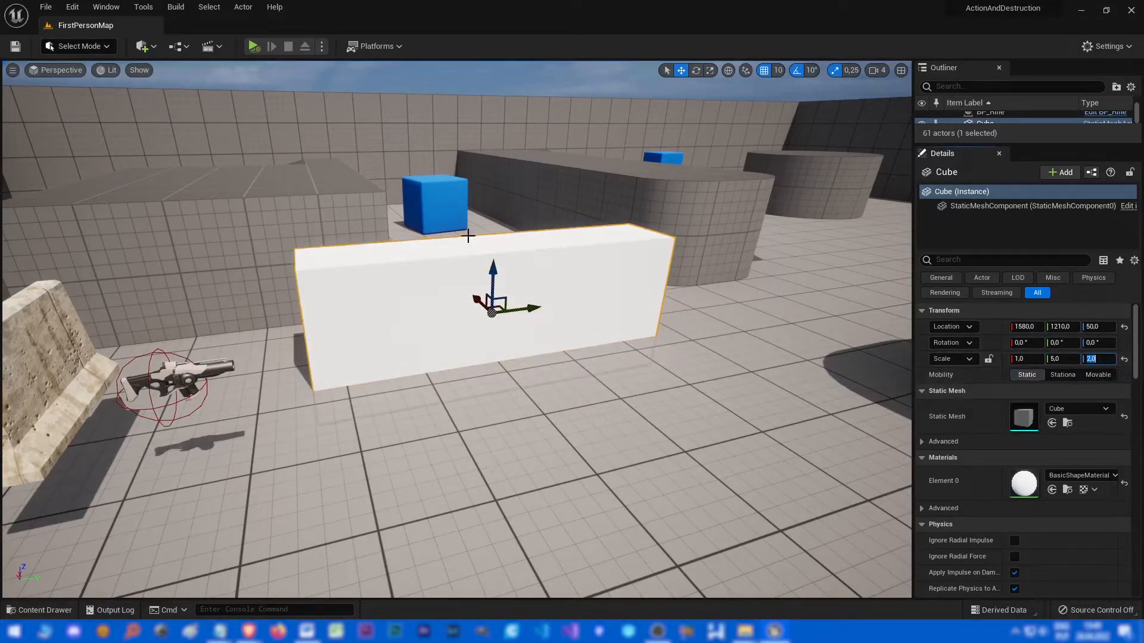
- Finalise the wall at scale 0.5 × 4 × 2, raised to Z 100 so it rests on the floor
left_click_drag(491, 273, 492, 265)
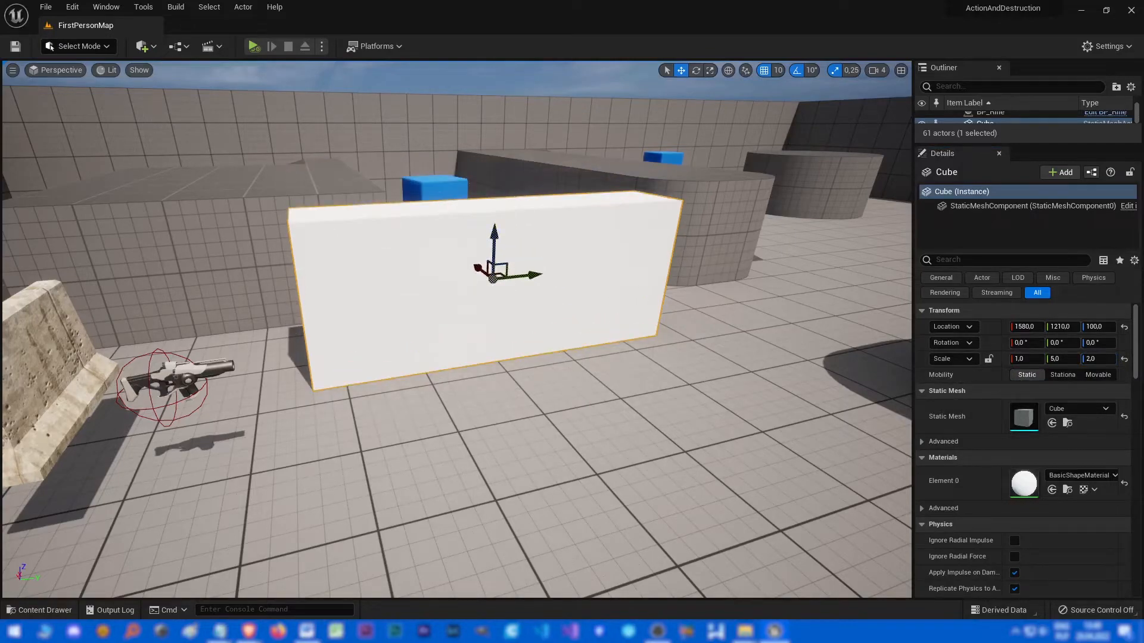
mouse_move(492, 264)
right_mouse_down()
mouse_move(581, 268)
mouse_move(500, 268)
right_mouse_up()
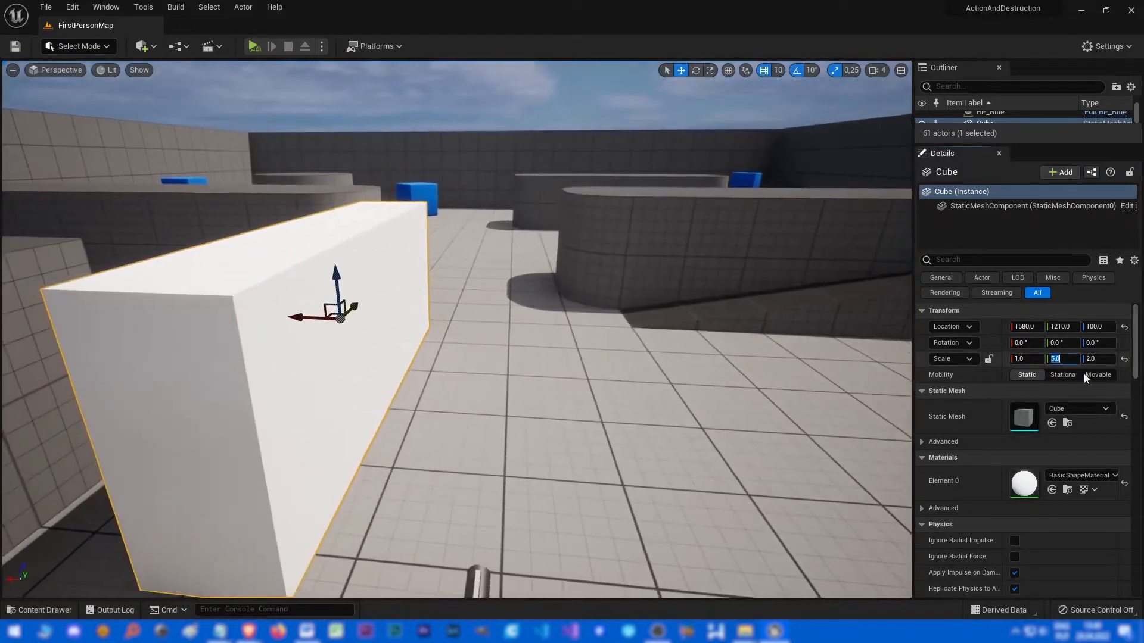
type("4")
key("Return")
mouse_move(612, 402)
right_mouse_down()
mouse_move(554, 282)
mouse_move(501, 295)
right_mouse_up()
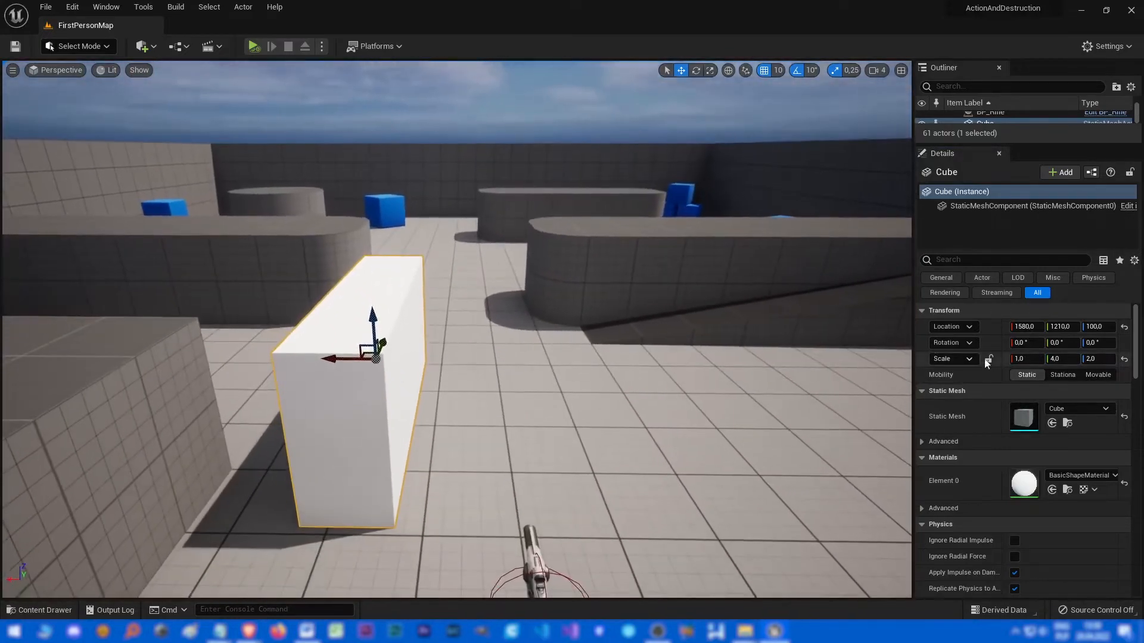
type("0.5")
key("Return")
mouse_move(625, 358)
right_mouse_down()
mouse_move(572, 340)
mouse_move(280, 77)
right_mouse_up()
left_click(321, 46)
left_click(339, 79)
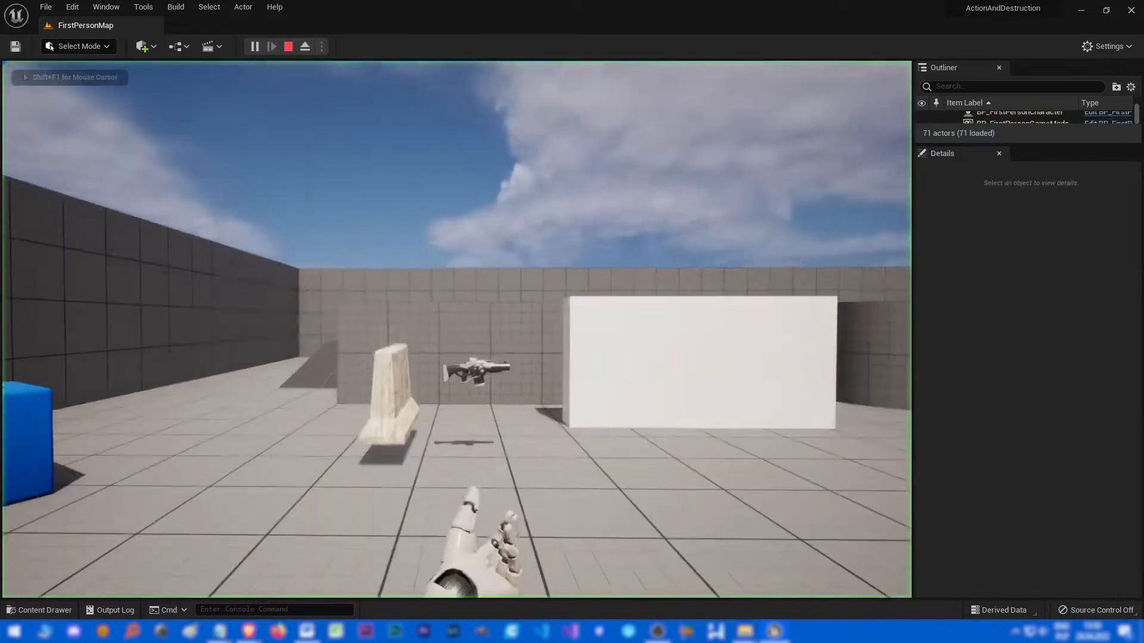
key("w")
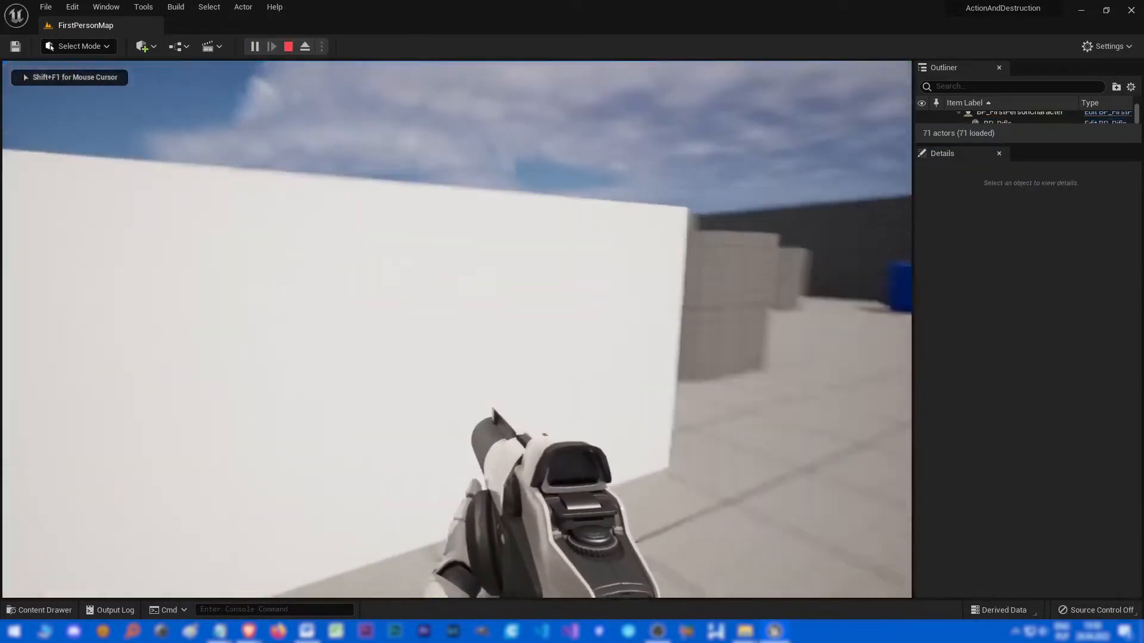
left_click(457, 329)
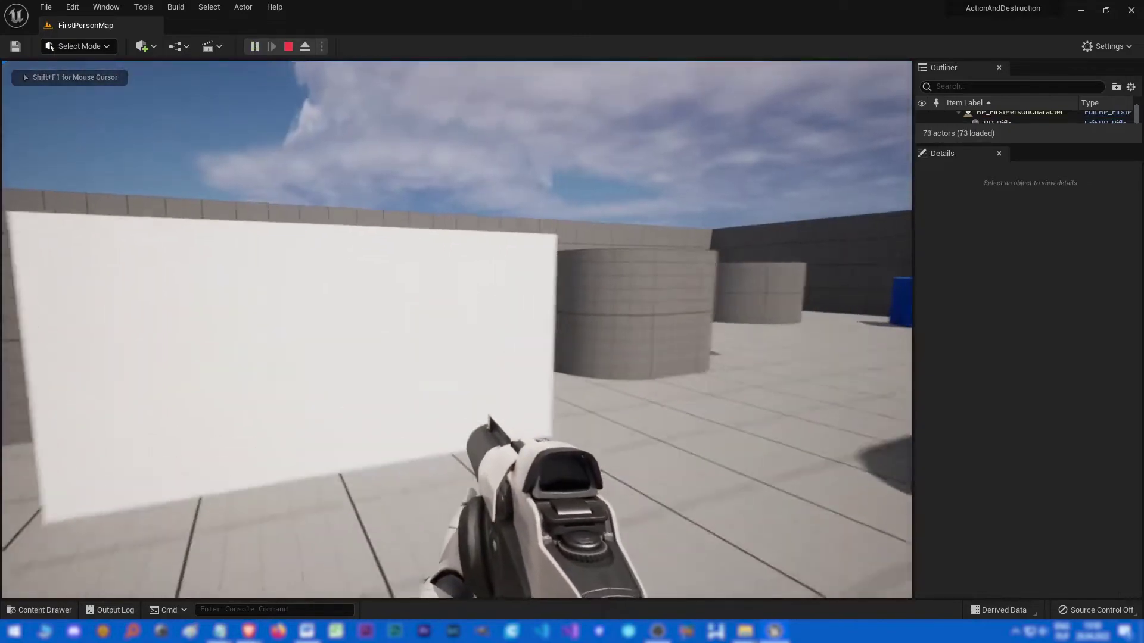
left_click(456, 329)
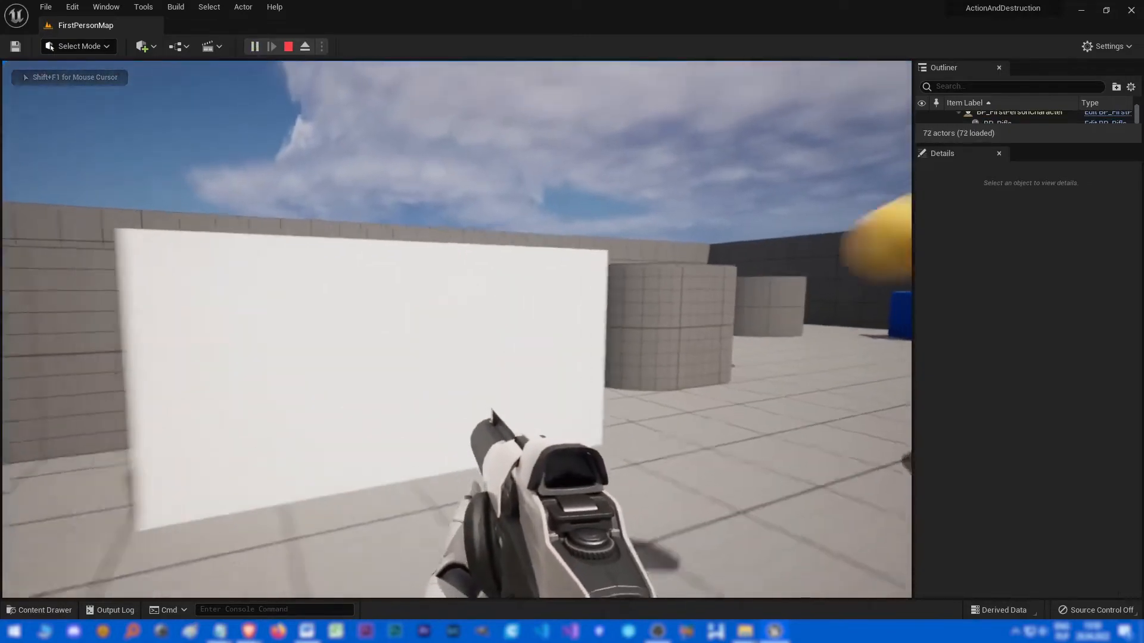
key("Escape")
mouse_move(474, 268)
left_mouse_down("alt")
mouse_move(447, 332)
mouse_move(465, 333)
left_mouse_up("alt")
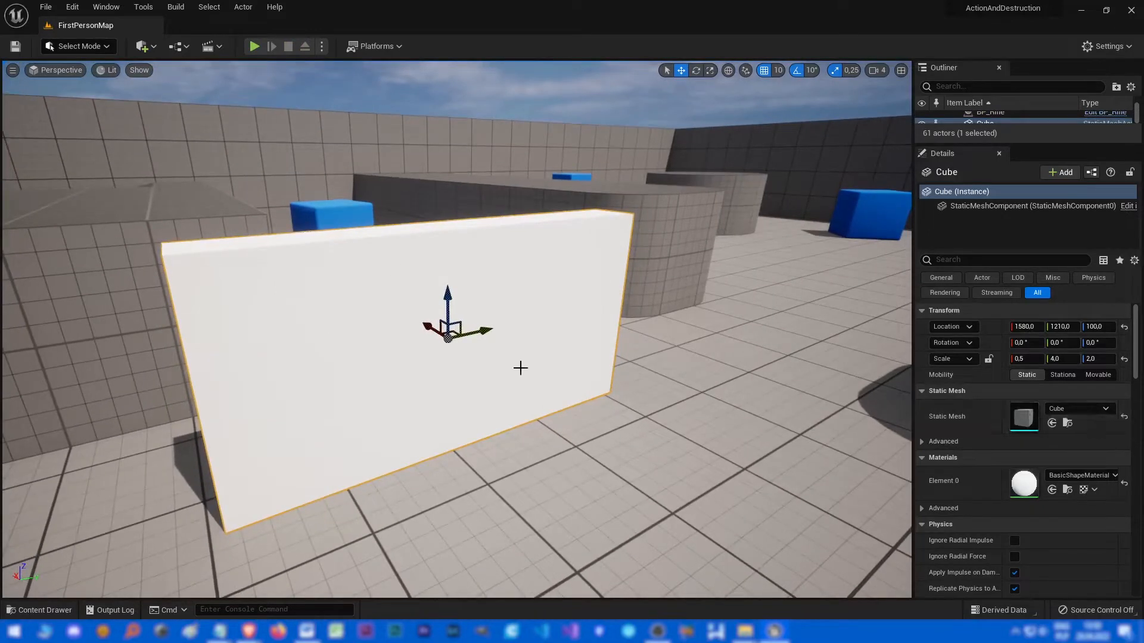
- Switch to Fracture mode and create geometry collection GC_Wall from the white wall
left_click_drag(543, 386, 93, 128, "alt")
left_click(85, 47)
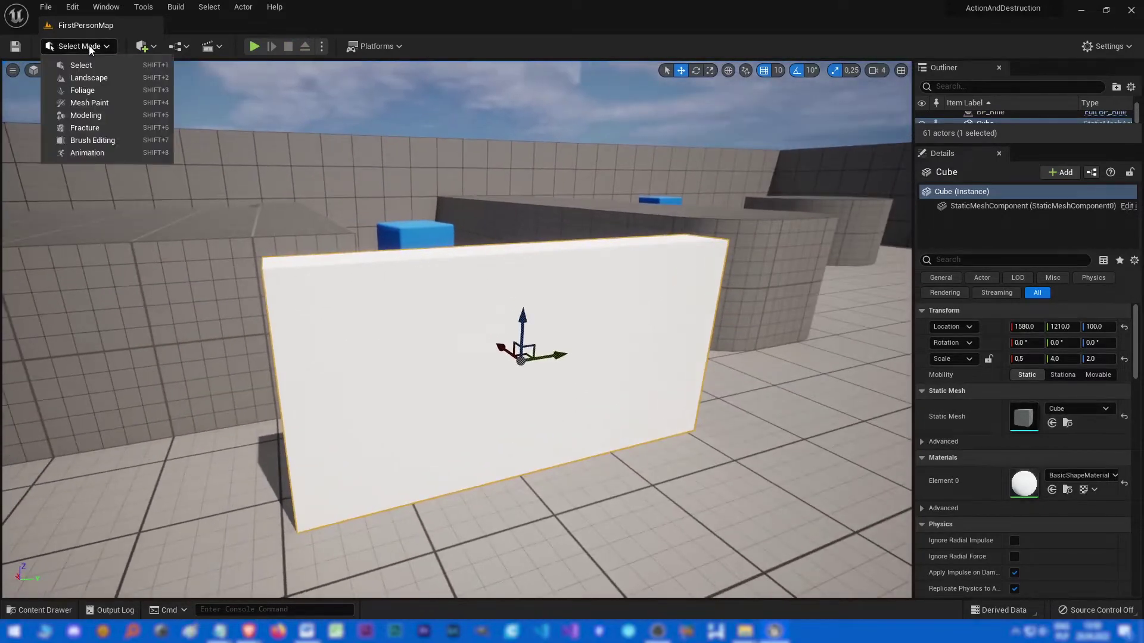
left_click(89, 140)
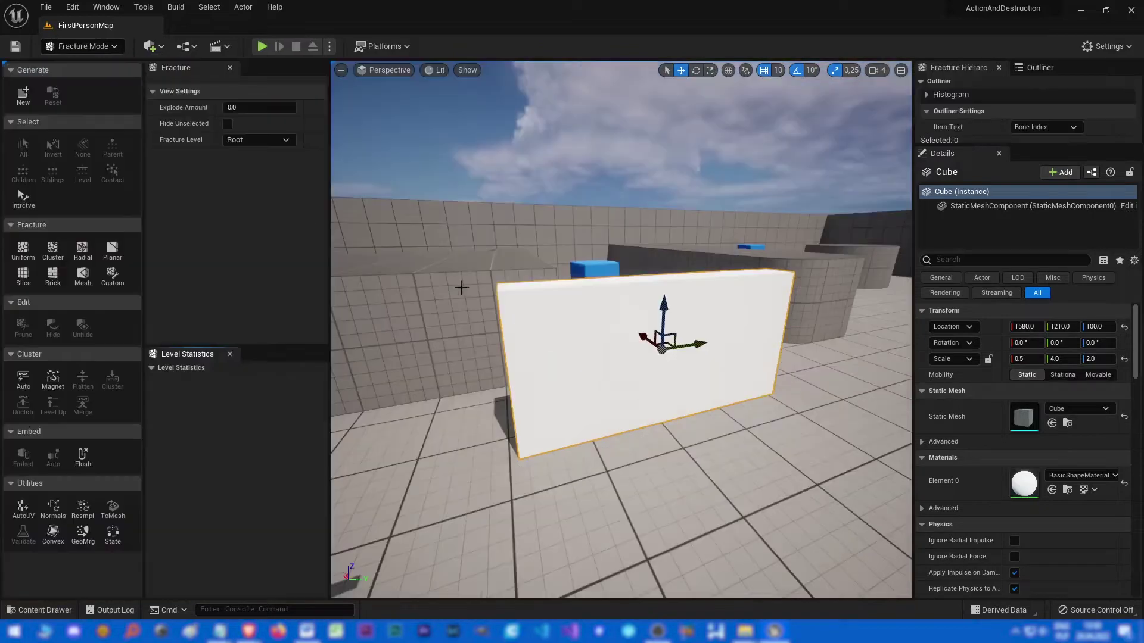
left_click(24, 96)
left_click(554, 428)
type("GC_Wall")
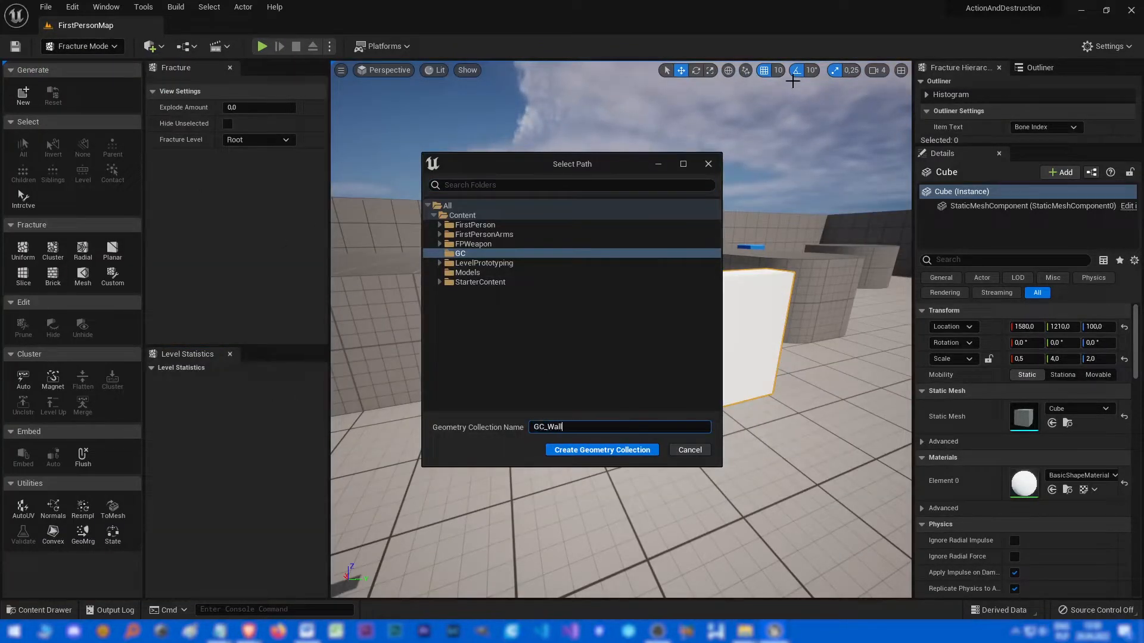
left_click(617, 450)
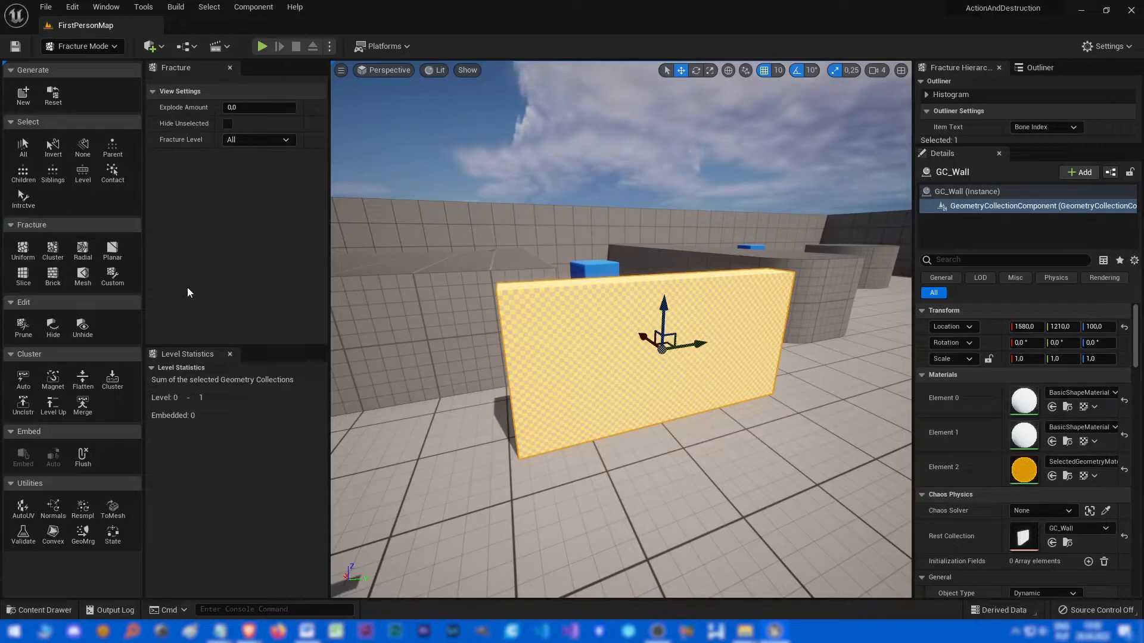
- Choose the Slice fracture and set slices X=1, Y=5, Z=5
left_click(53, 277)
left_click(21, 277)
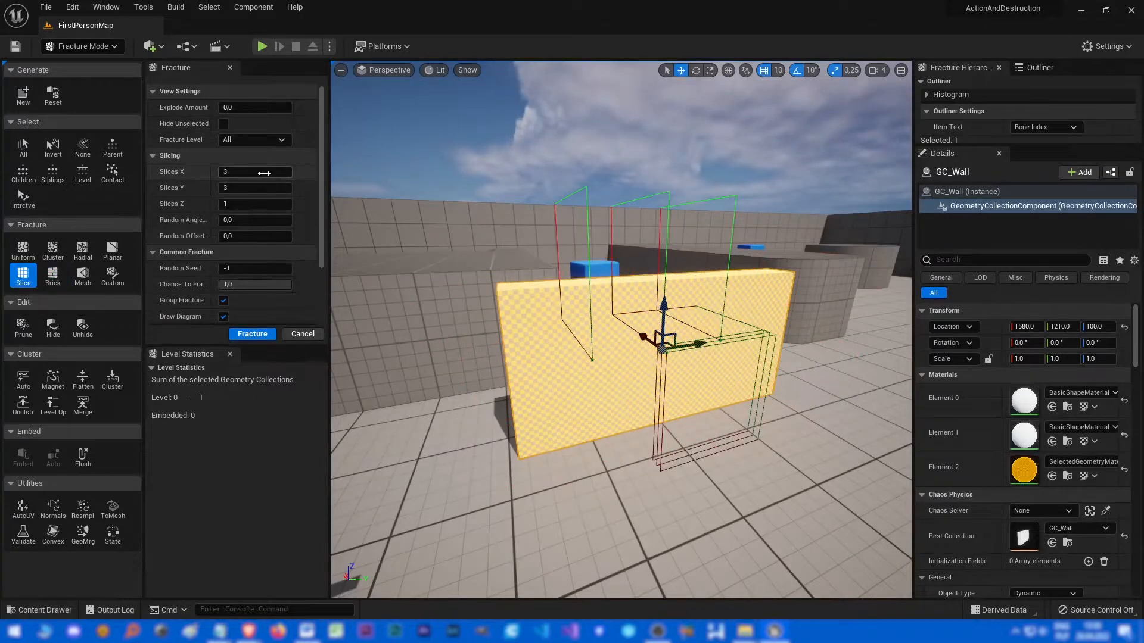
left_click_drag(255, 172, 210, 180)
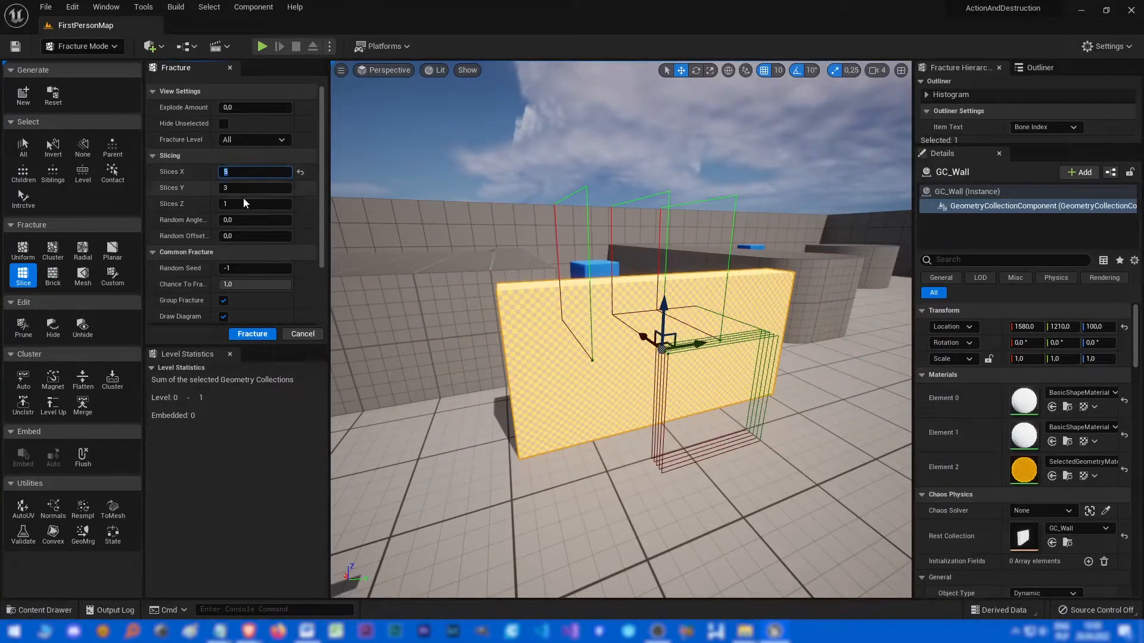
type("1")
key("Tab")
type("5")
key("Tab")
type("5")
- Apply the slice fracture, splitting GC_Wall into 72 pieces, and inspect it
right_click_drag(502, 283, 428, 283)
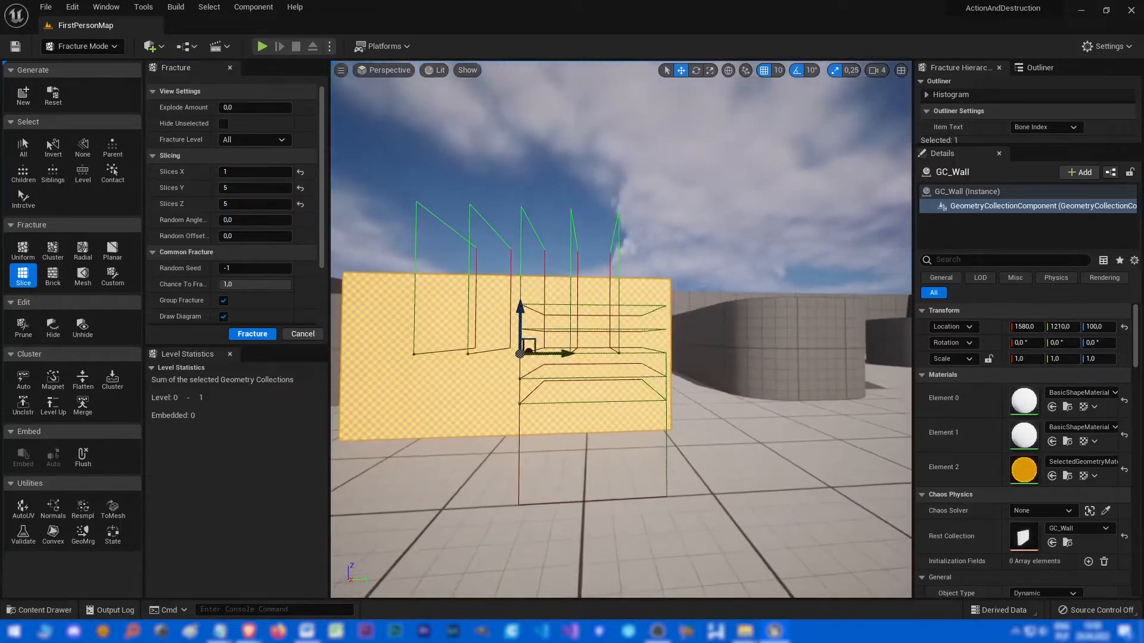
left_click(253, 335)
right_click_drag(536, 358, 626, 358)
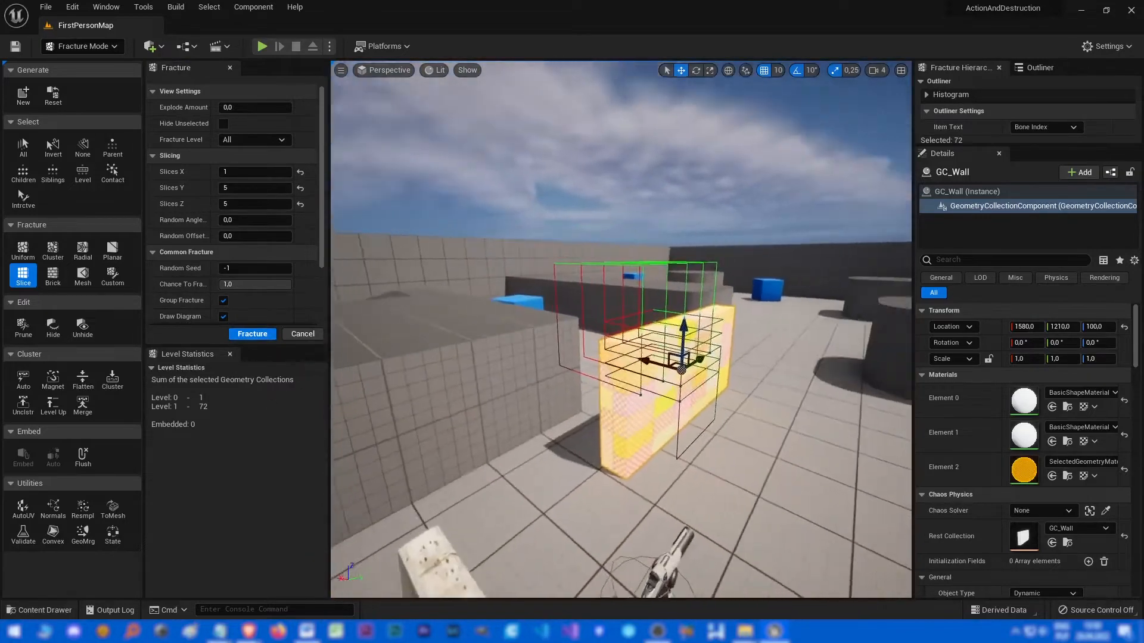
right_click_drag(536, 435, 593, 435)
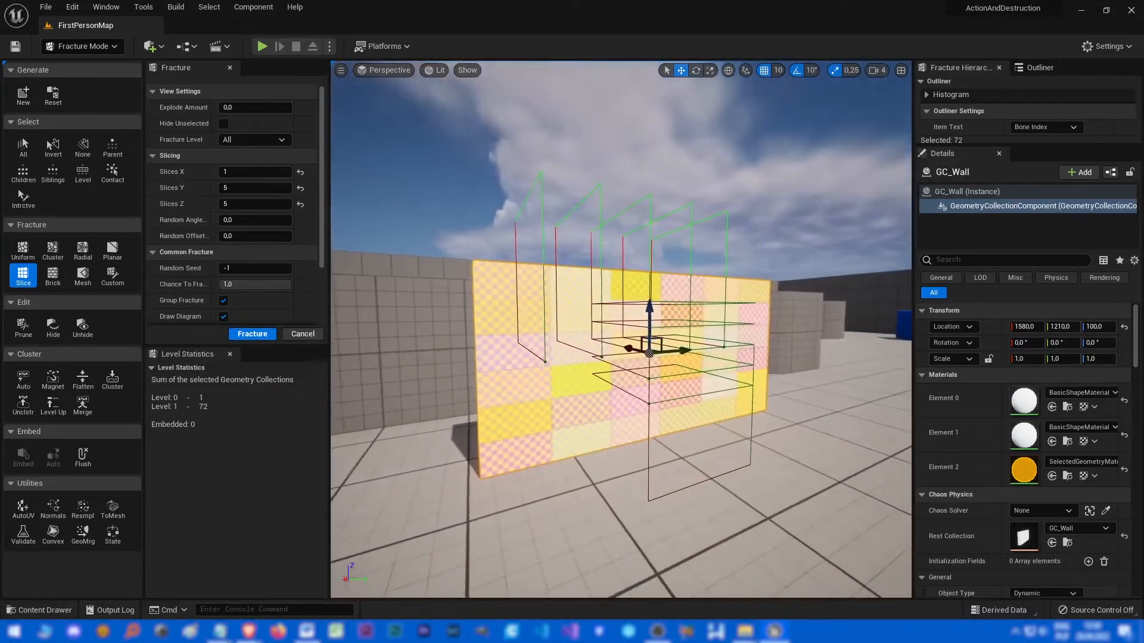
- Run the level as a simulation to watch the sliced wall, then reset GC_Wall's fracture
left_click(262, 46)
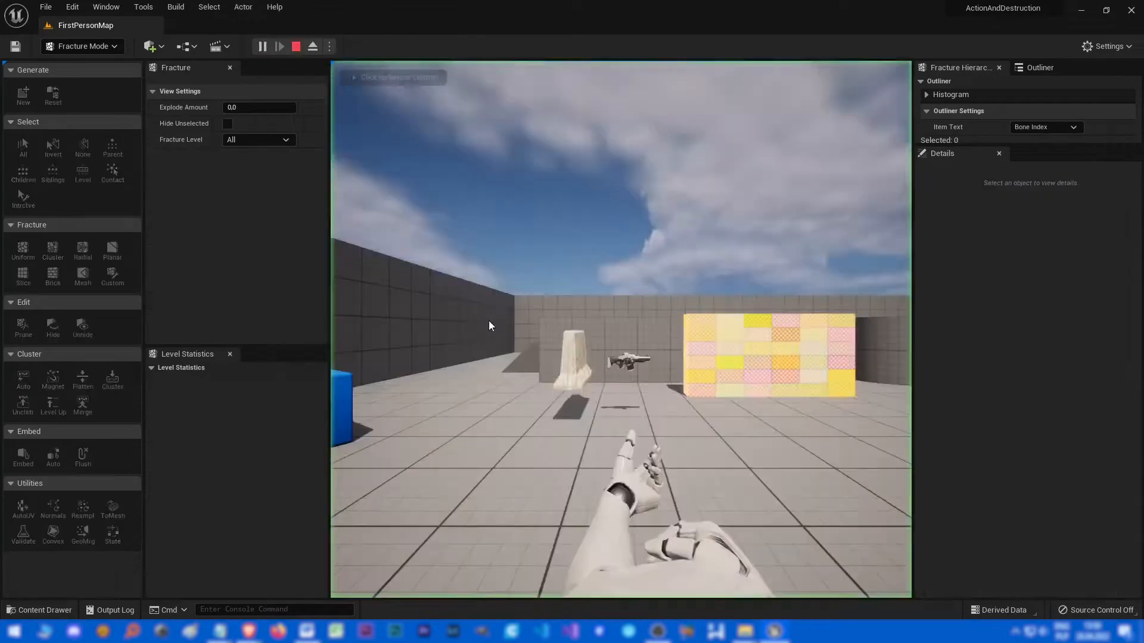
key("F8")
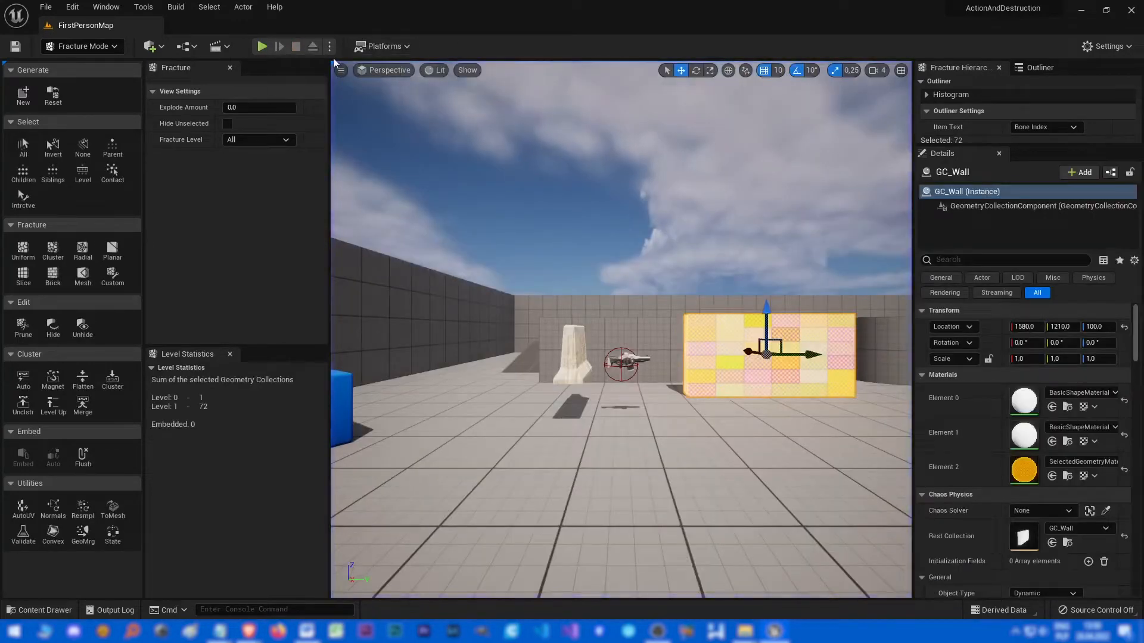
left_click(329, 46)
left_click(358, 146)
right_click_drag(358, 148, 411, 147)
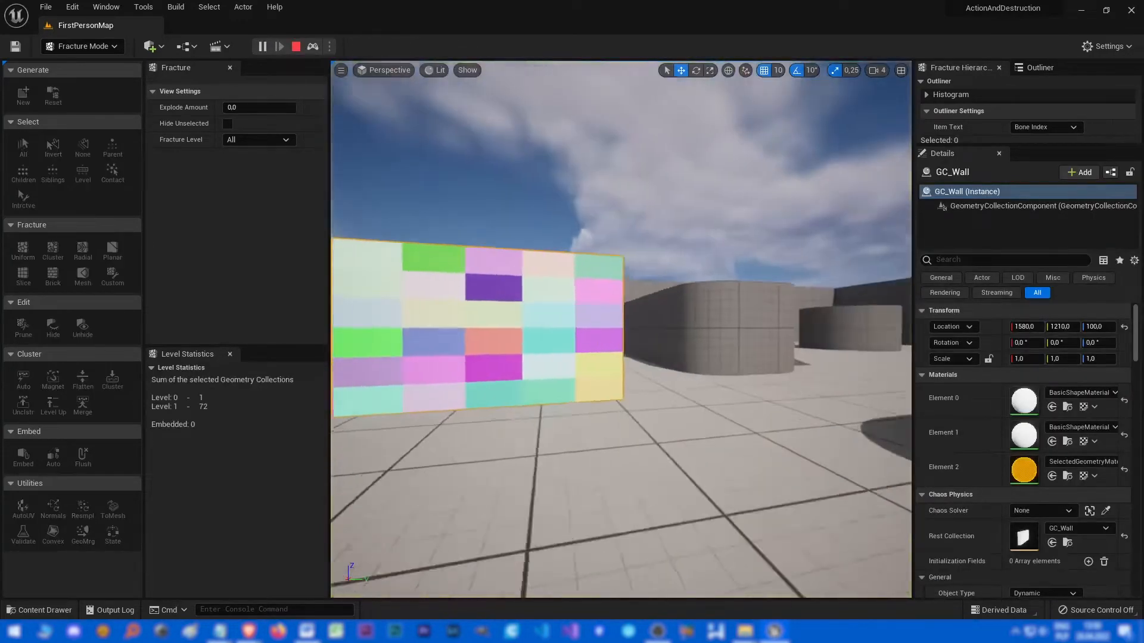
right_click_drag(625, 375, 651, 379)
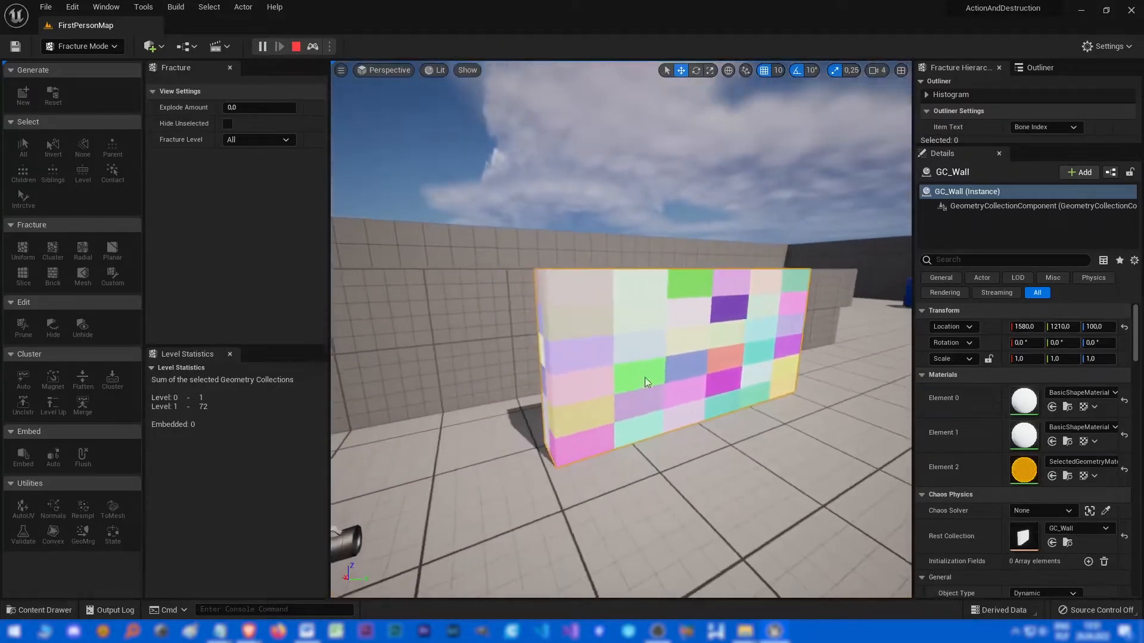
left_click(298, 47)
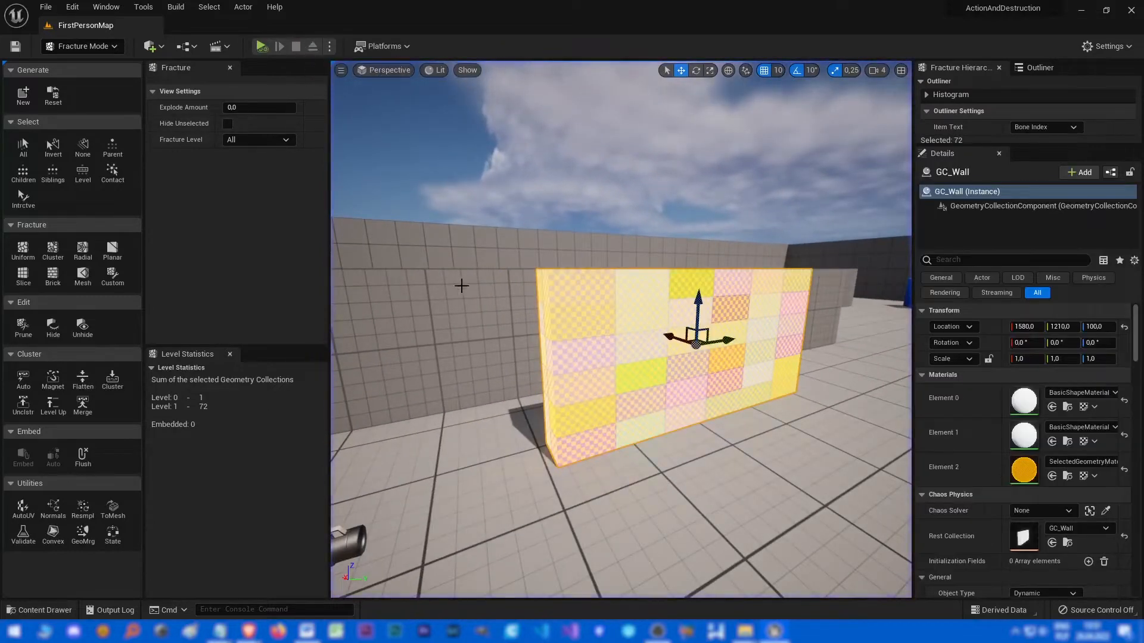
left_click(53, 97)
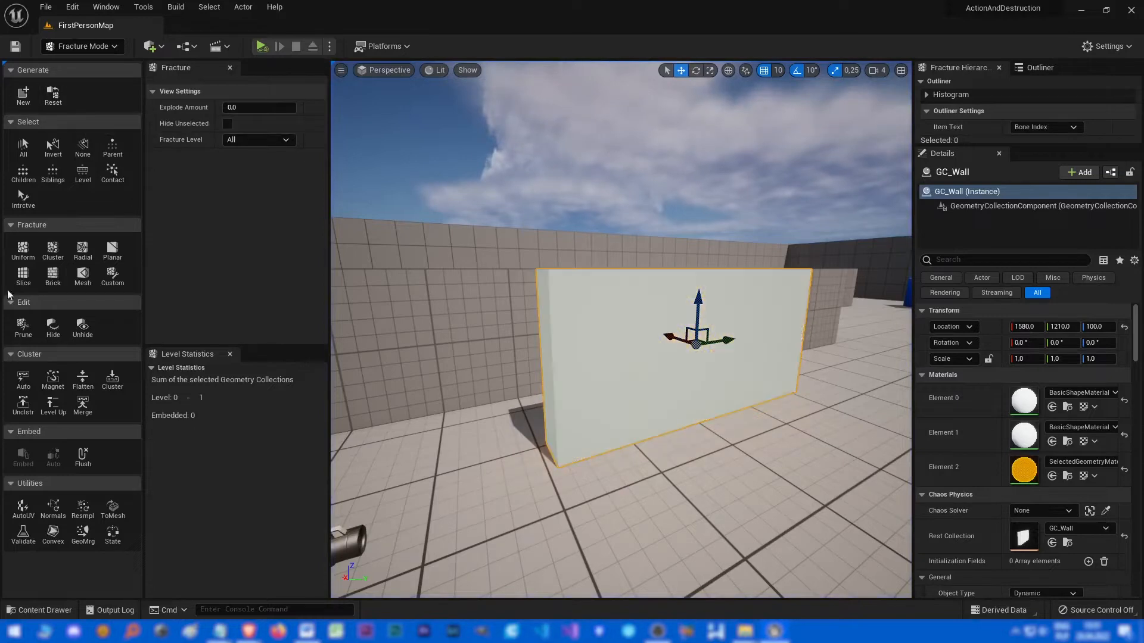
- Choose the Brick fracture pattern and frame GC_Wall in the viewport
left_click(52, 276)
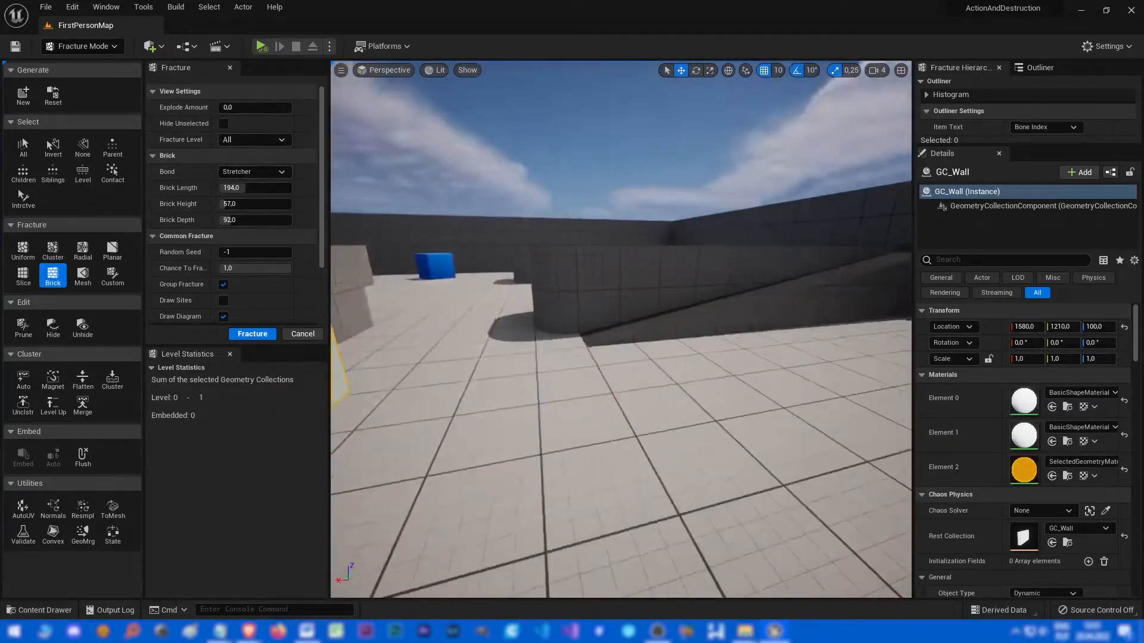
key("f")
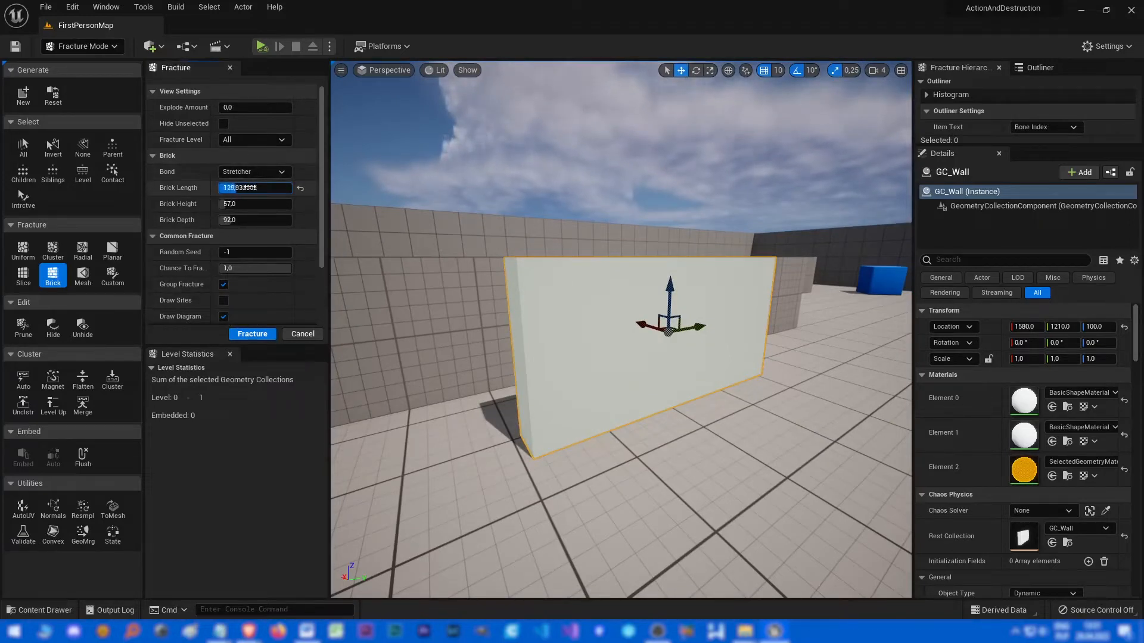
left_click_drag(674, 447, 595, 334)
left_click(596, 334)
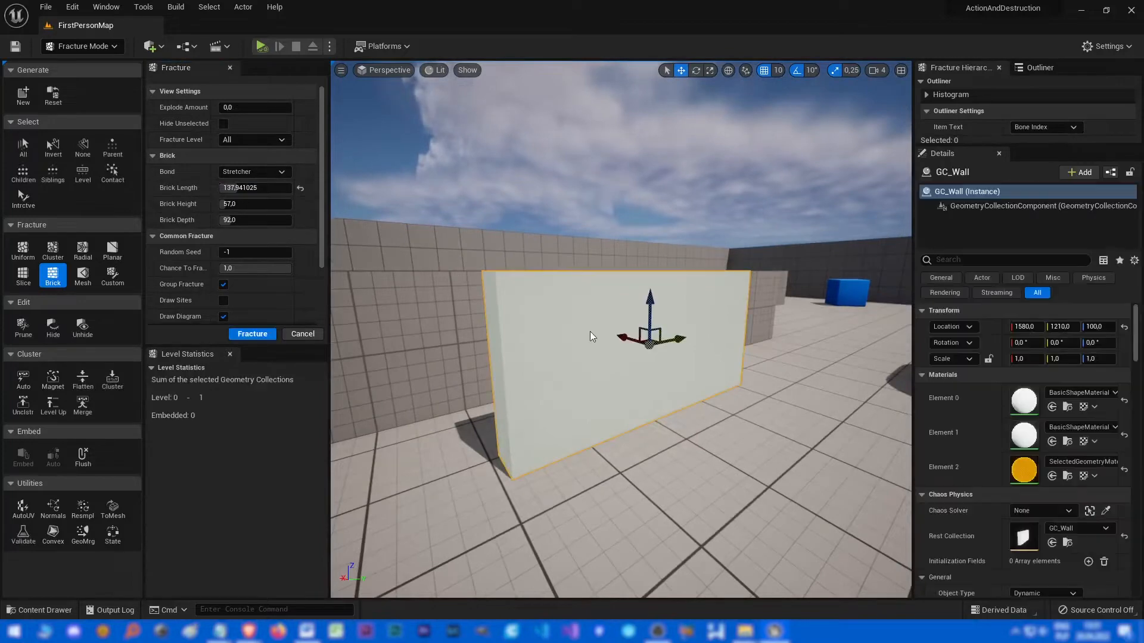
- Select all of GC_Wall's pieces and orbit around the stretcher-bond brick preview
left_click(25, 145)
key("f")
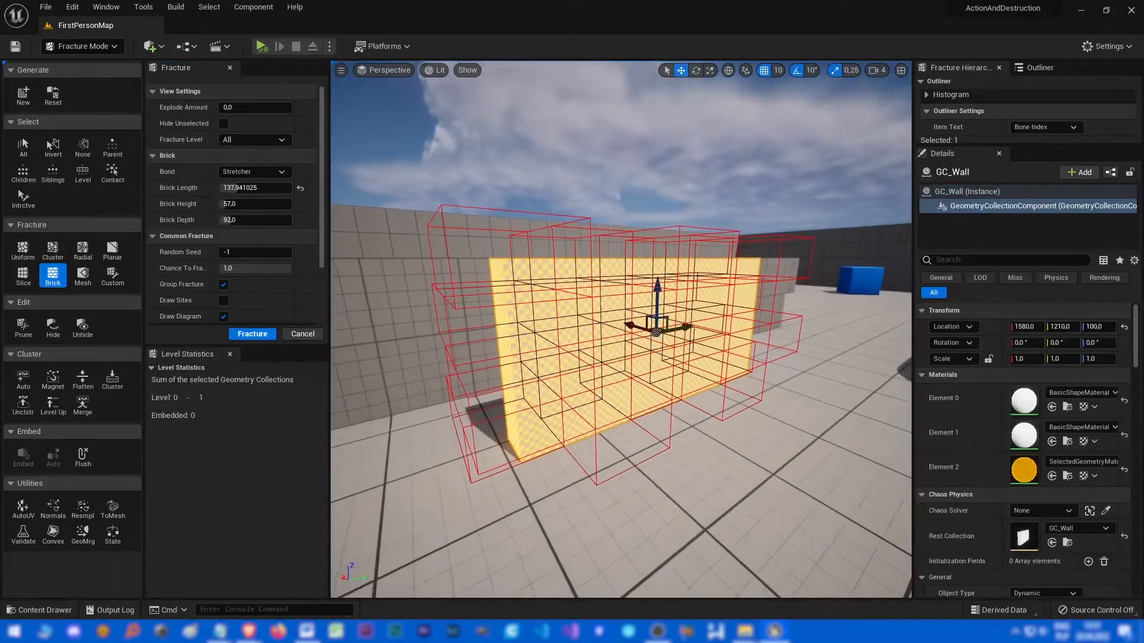
left_click(83, 147)
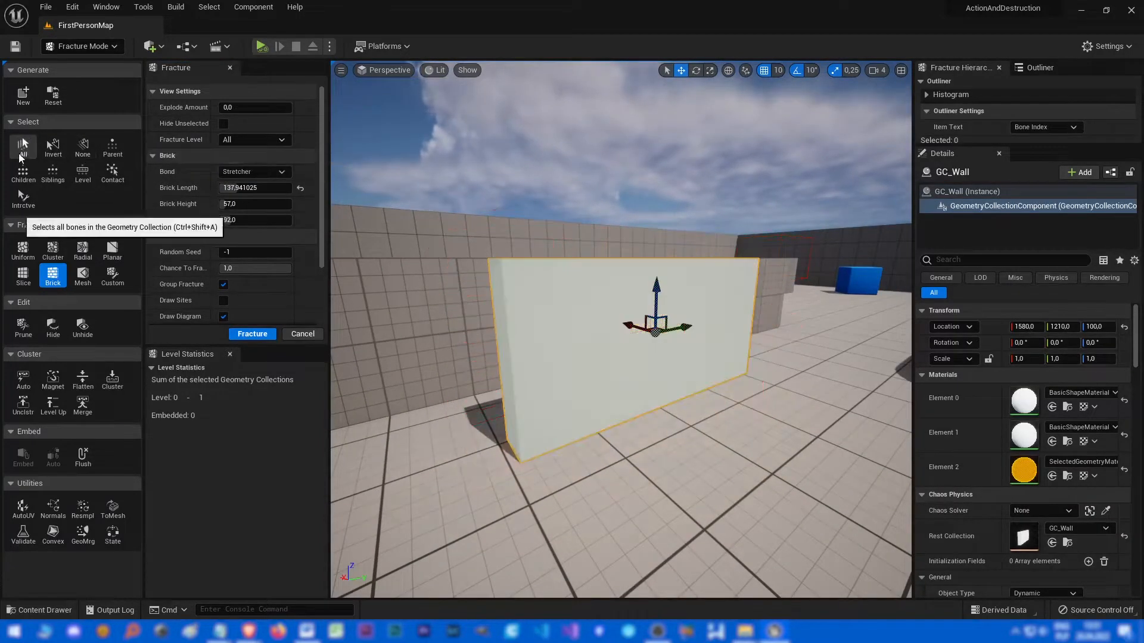
left_click(24, 147)
left_click_drag(620, 358, 537, 357, "alt")
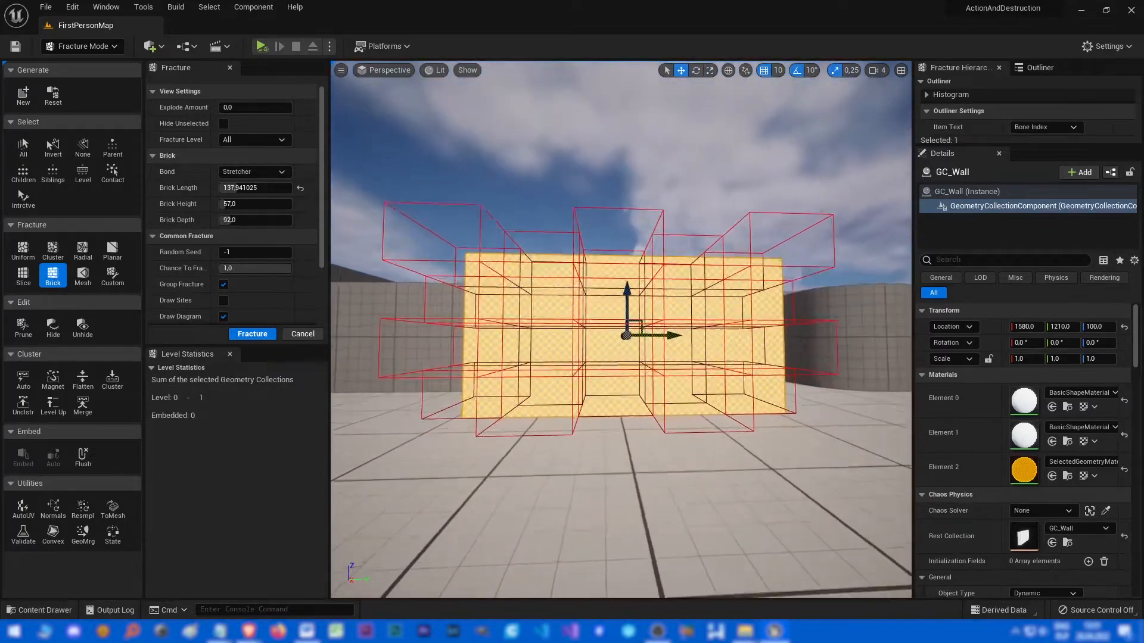
mouse_move(620, 358)
left_mouse_down("alt")
mouse_move(500, 358)
mouse_move(625, 357)
mouse_move(581, 420)
mouse_move(571, 385)
mouse_move(500, 349)
left_mouse_up("alt")
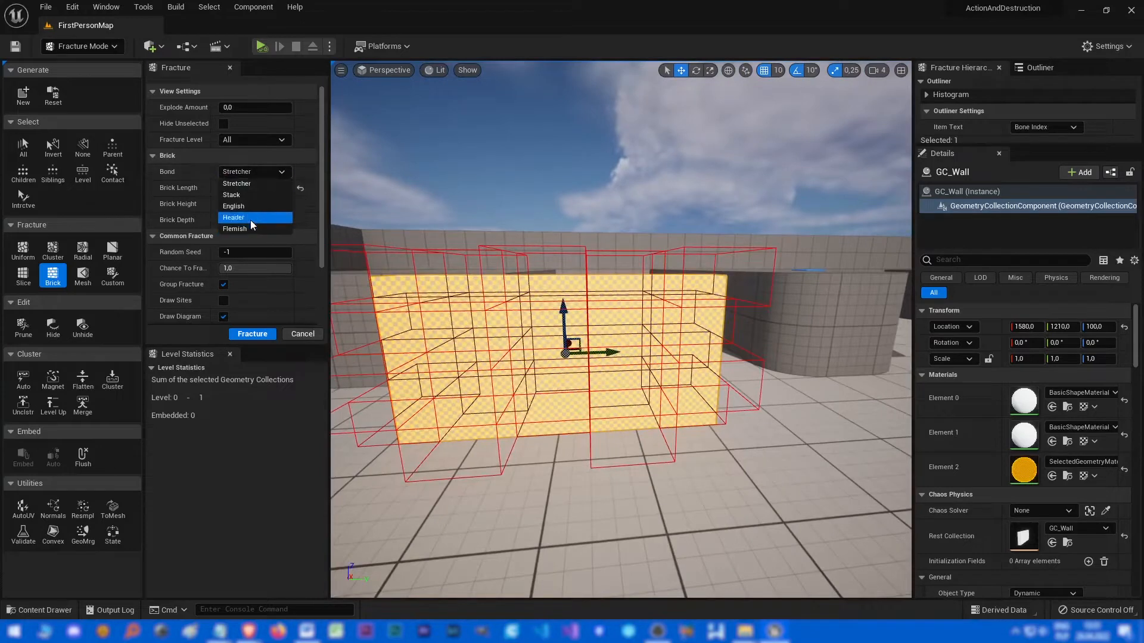
- Try Stack, Header and Flemish bonds, settling on the English bond pattern
left_click(245, 196)
left_click(253, 171)
left_click(252, 205)
left_click(248, 171)
left_click(248, 218)
left_click(250, 173)
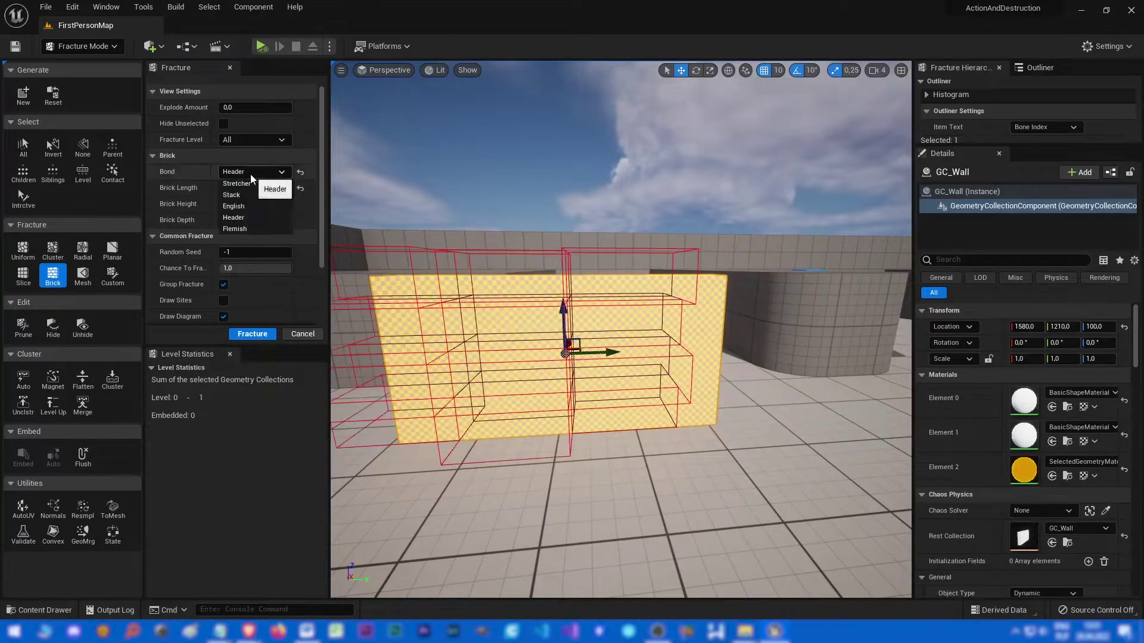
left_click(243, 230)
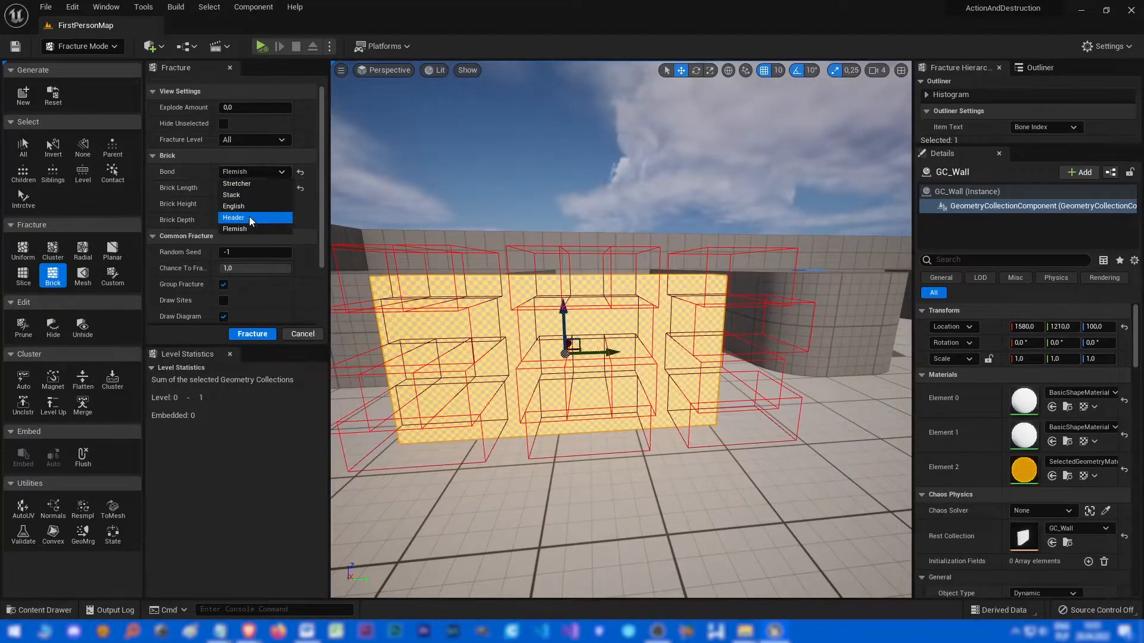
left_click(251, 175)
left_click(251, 204)
left_click_drag(567, 373, 500, 374, "alt")
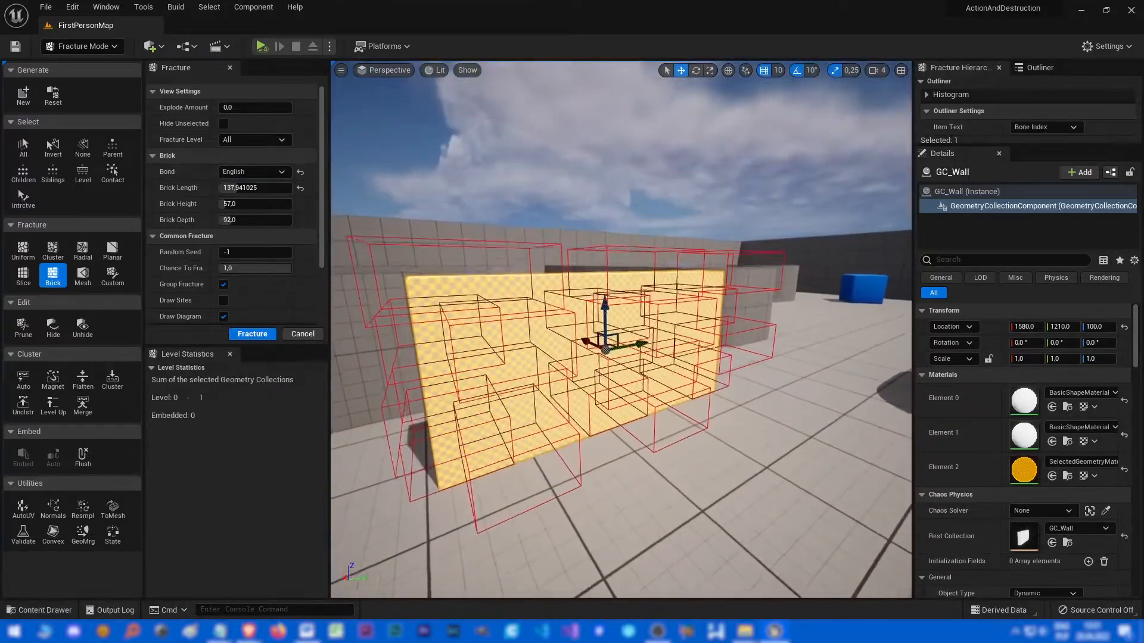
- Set bricks to 100 long, 40 high, 100 deep and fracture GC_Wall into 17 pieces
left_click(255, 187)
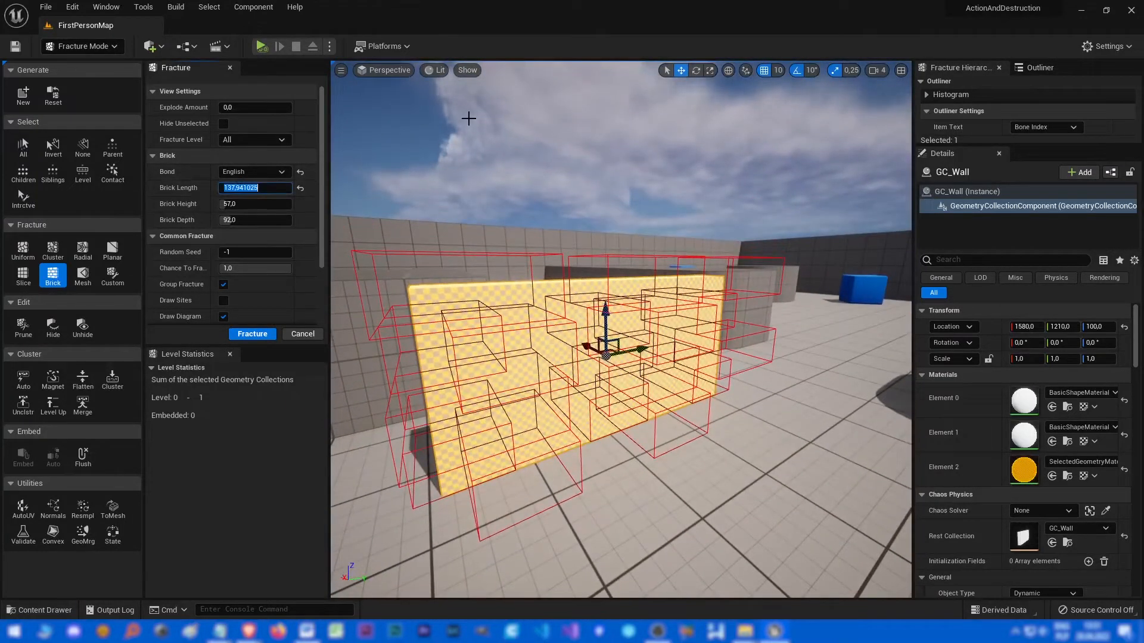
type("100")
key("Tab")
type("40")
key("Tab")
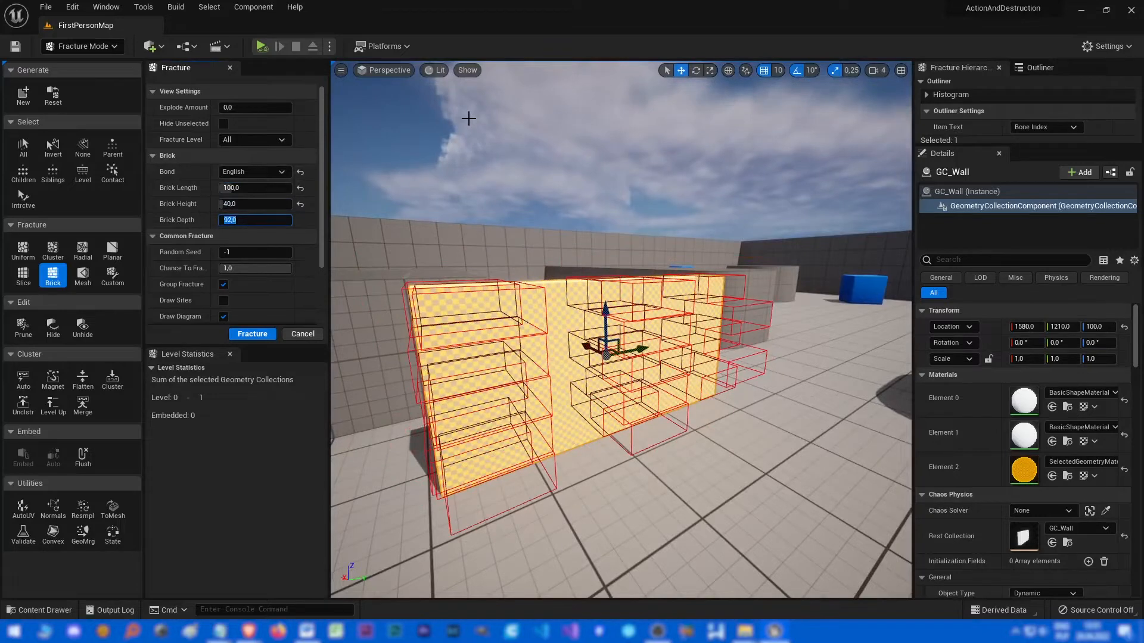
type("40")
key("Tab")
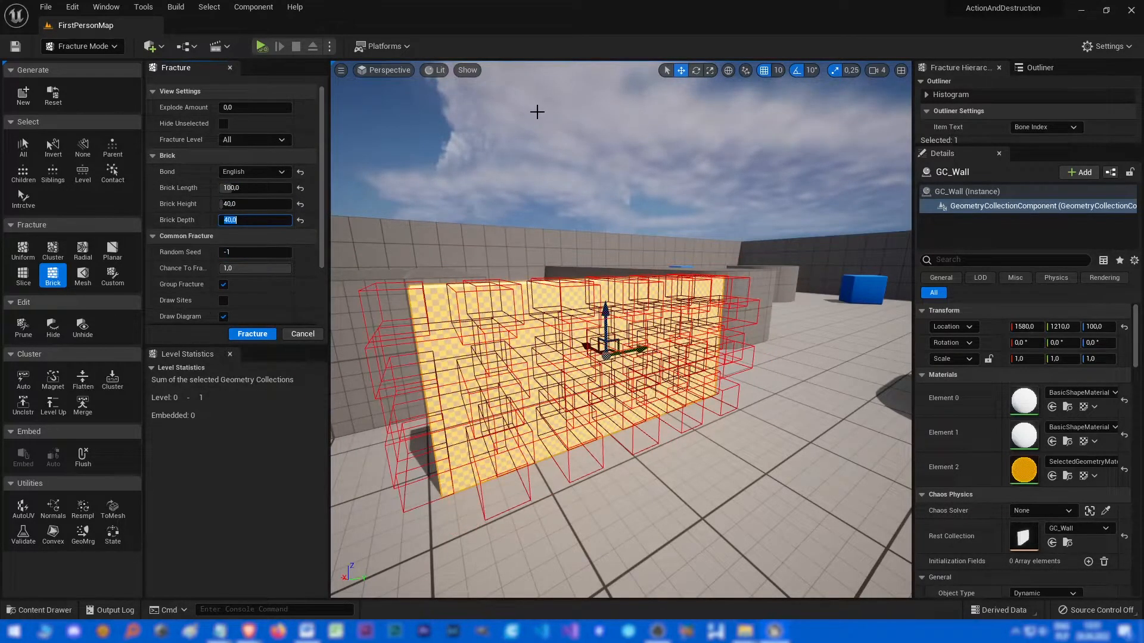
type("100")
key("Tab")
right_click_drag(541, 111, 487, 365)
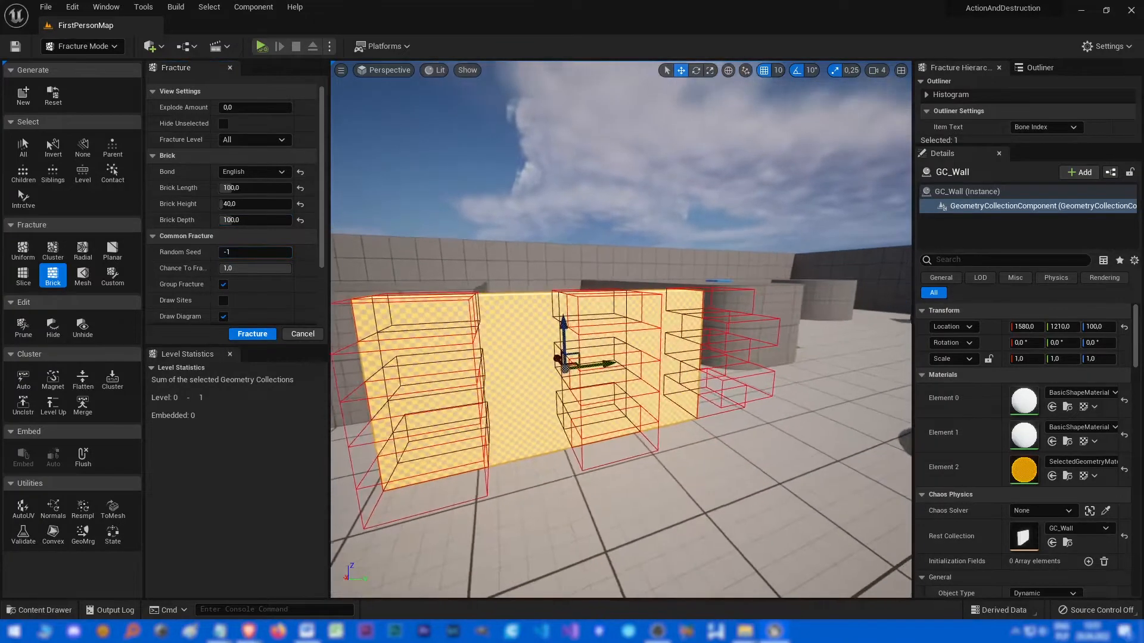
left_click(252, 334)
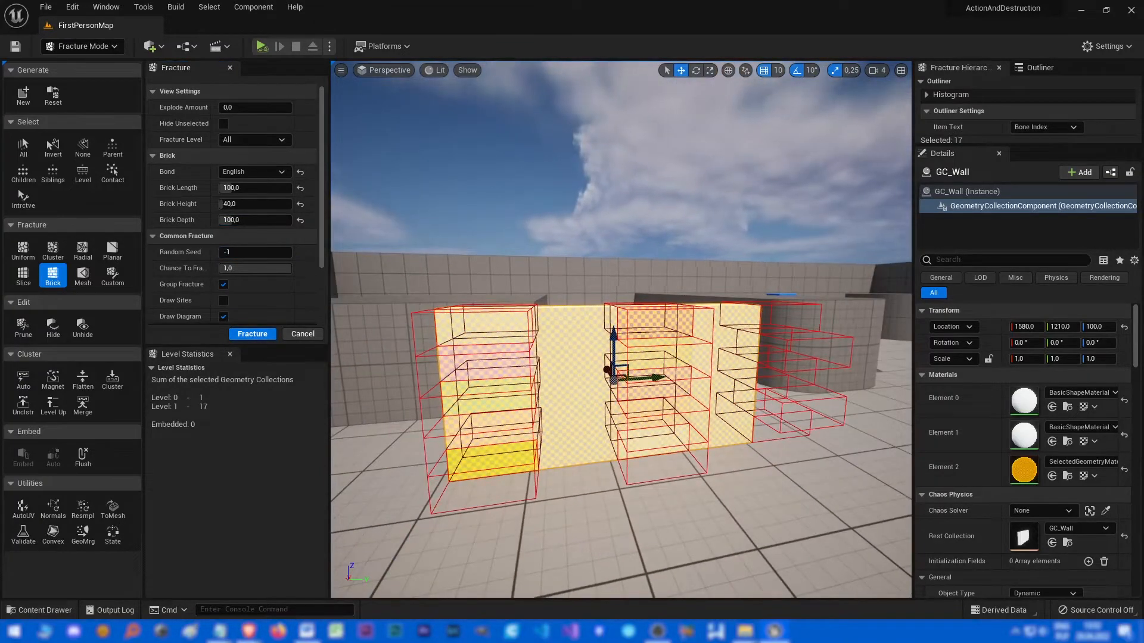
scroll(344, 378, "down", 2)
scroll(344, 378, "down", 1)
scroll(344, 378, "down", 1)
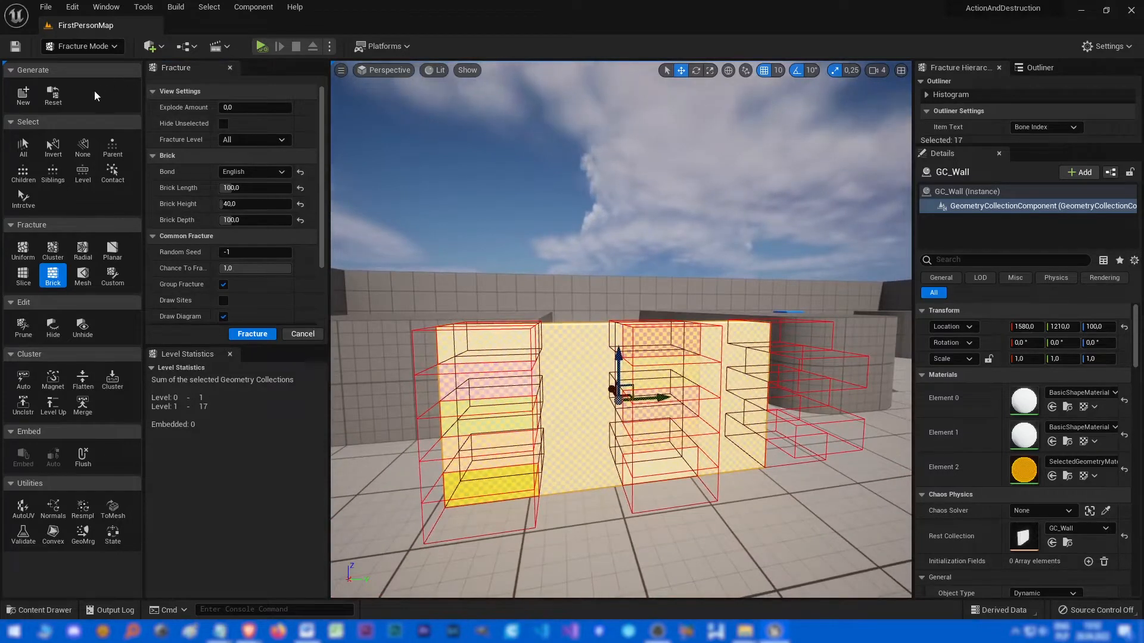
- Reset the brick fracture, reselect all of GC_Wall and switch the bond to Stretcher
left_click(53, 96)
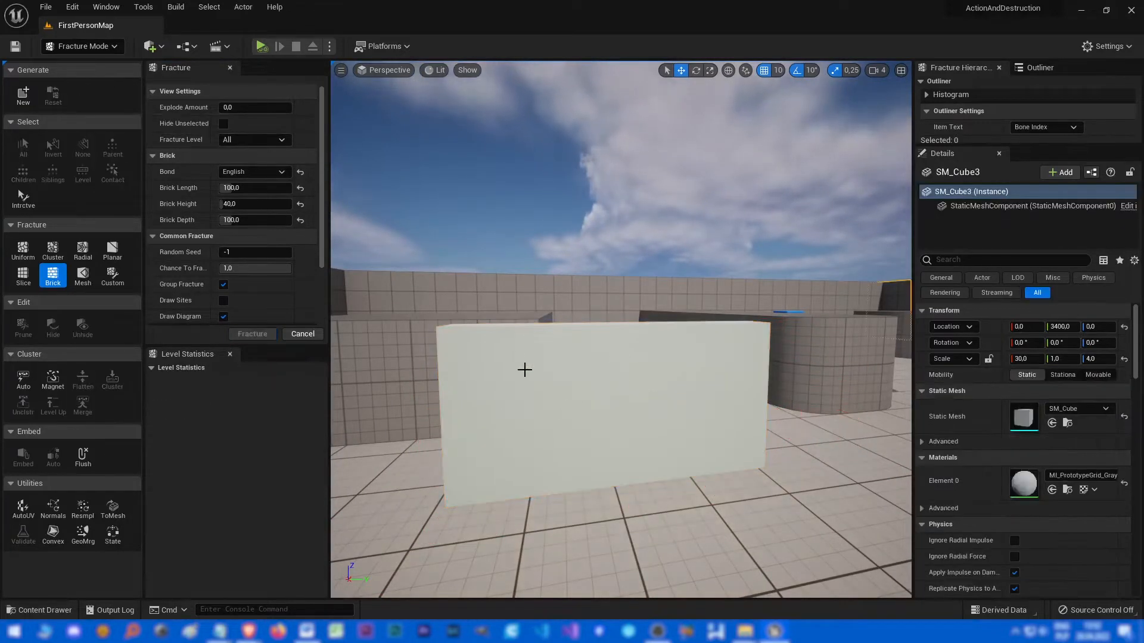
left_click(525, 370)
left_click(28, 147)
left_click(255, 171)
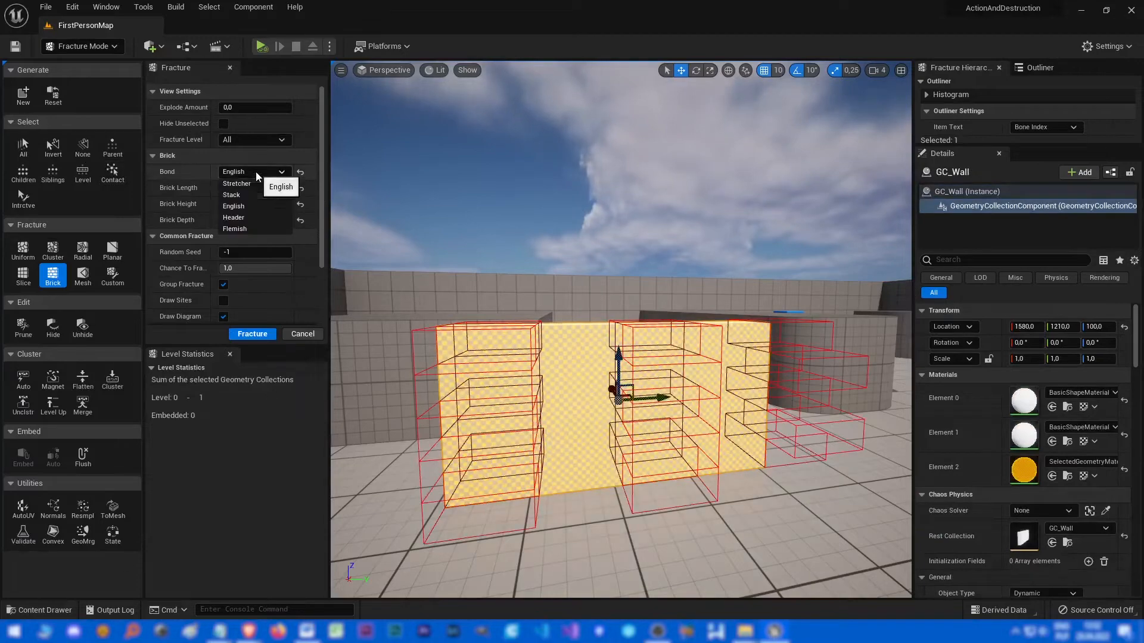
left_click(256, 184)
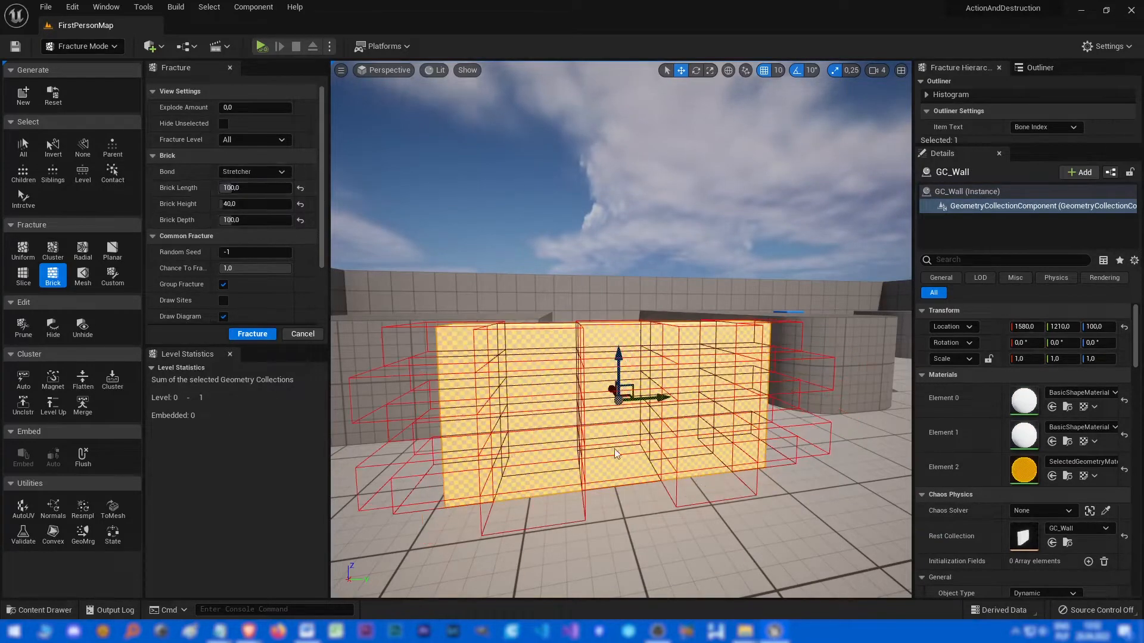
- Rotate GC_Wall about 90 degrees and shift it along the X axis
right_click_drag(566, 417, 565, 417)
key("e")
left_click_drag(619, 389, 595, 399)
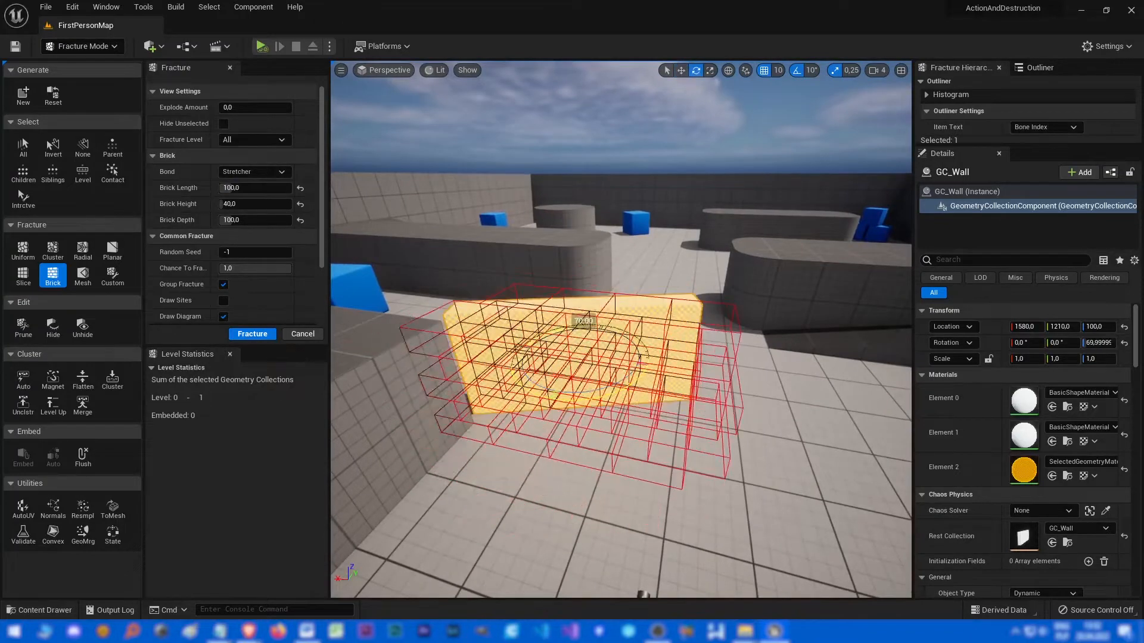
key("w")
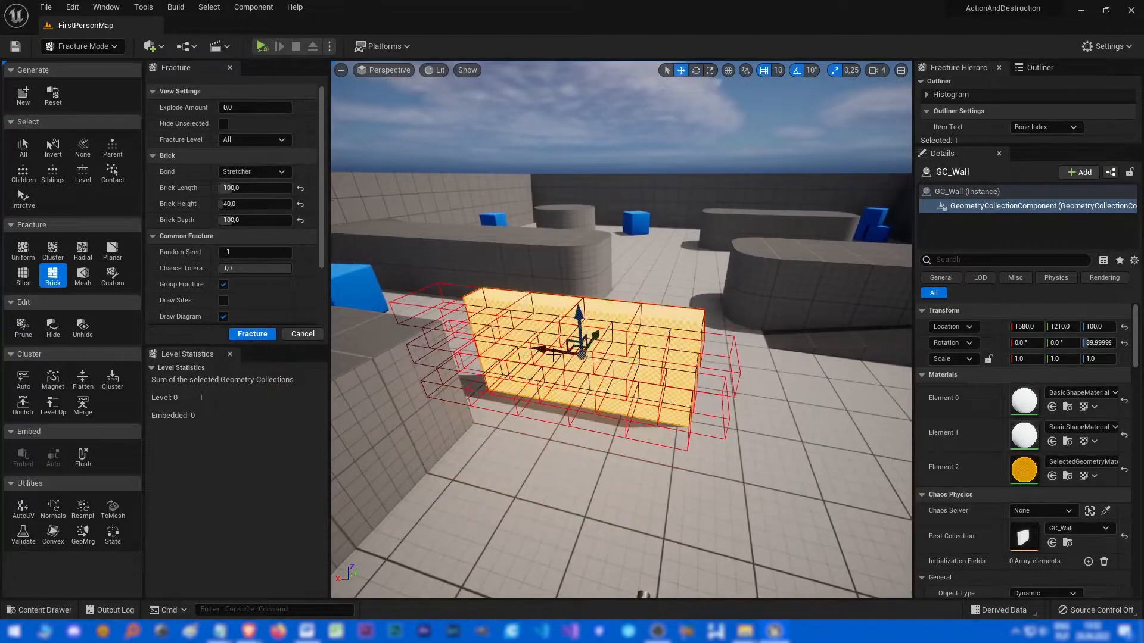
left_click_drag(539, 349, 719, 457)
right_click_drag(684, 464, 769, 547)
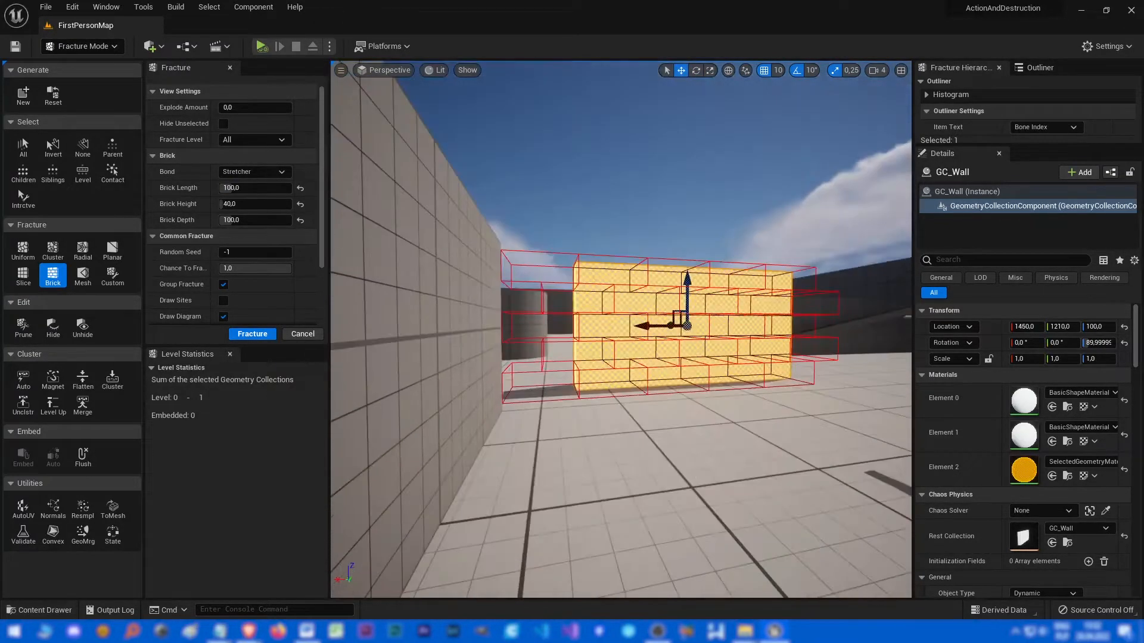
right_click_drag(684, 357, 597, 367)
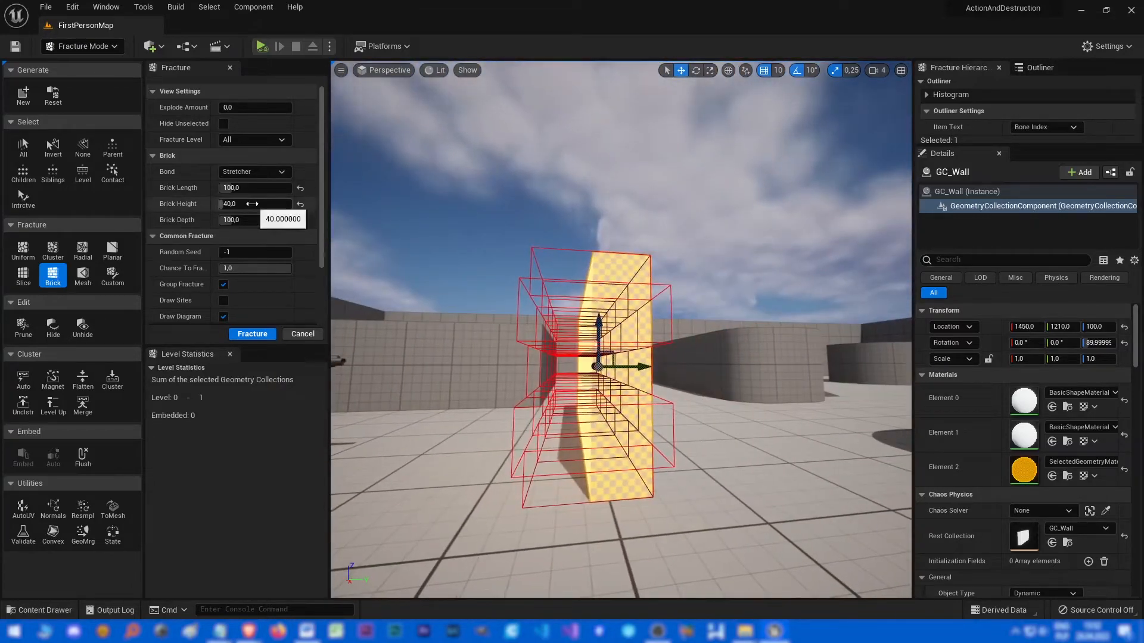
- Set the brick depth to 30 and the brick height to 30 in the preview
mouse_move(252, 220)
left_mouse_down()
mouse_move(224, 221)
mouse_move(240, 219)
left_mouse_up()
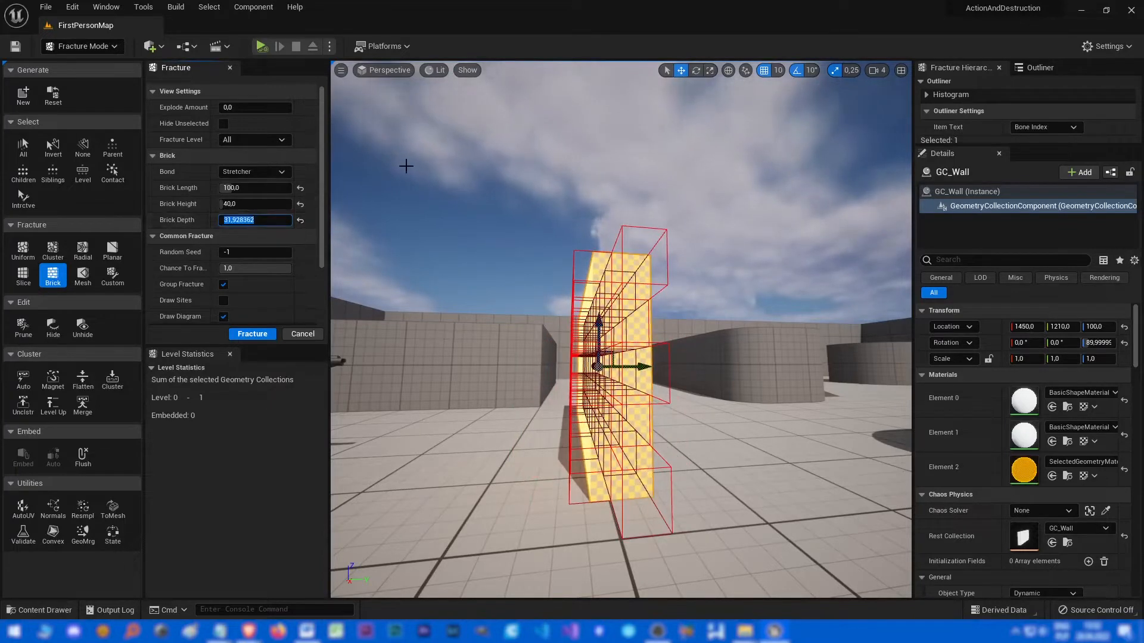
type("30")
key("Tab")
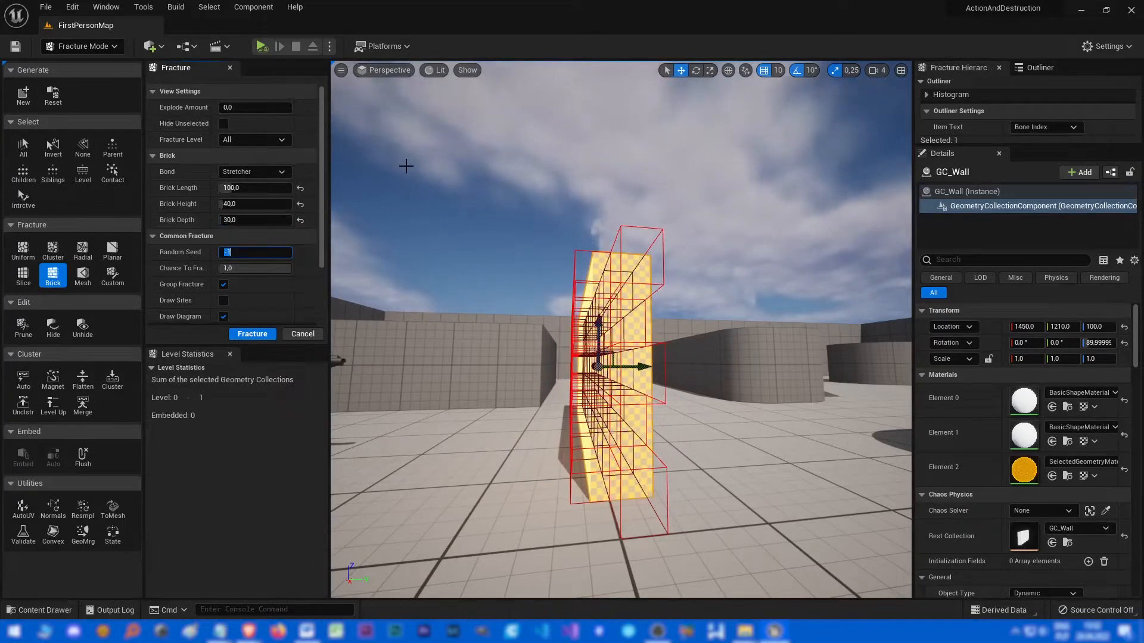
type("0")
key("Tab")
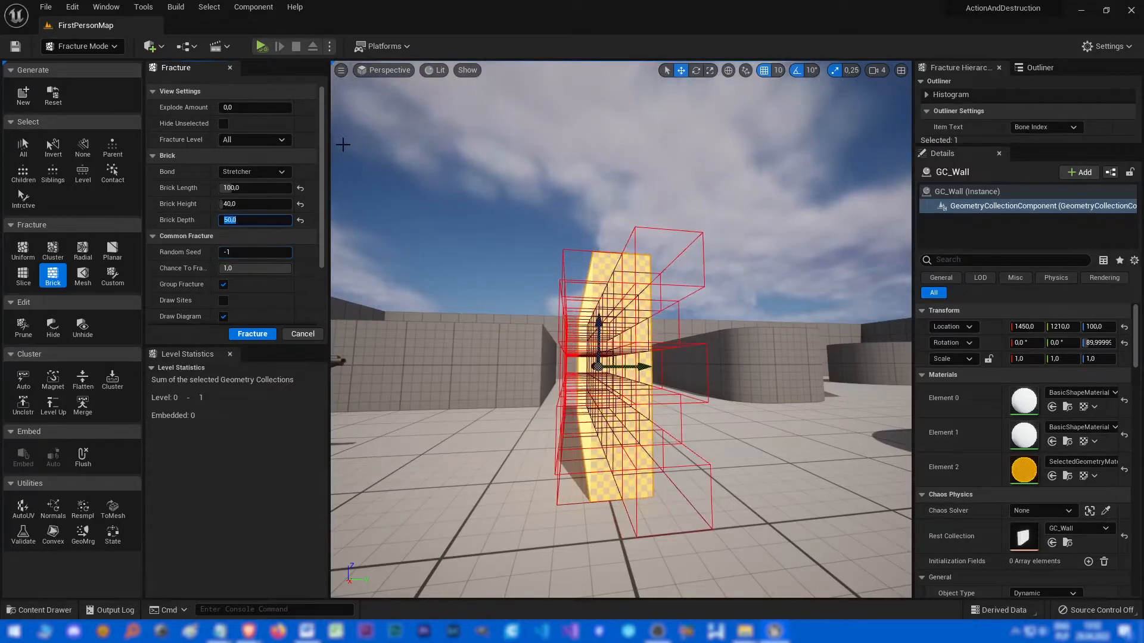
type("30")
key("Tab")
left_click_drag(498, 390, 521, 412, "alt")
key("shift+Tab")
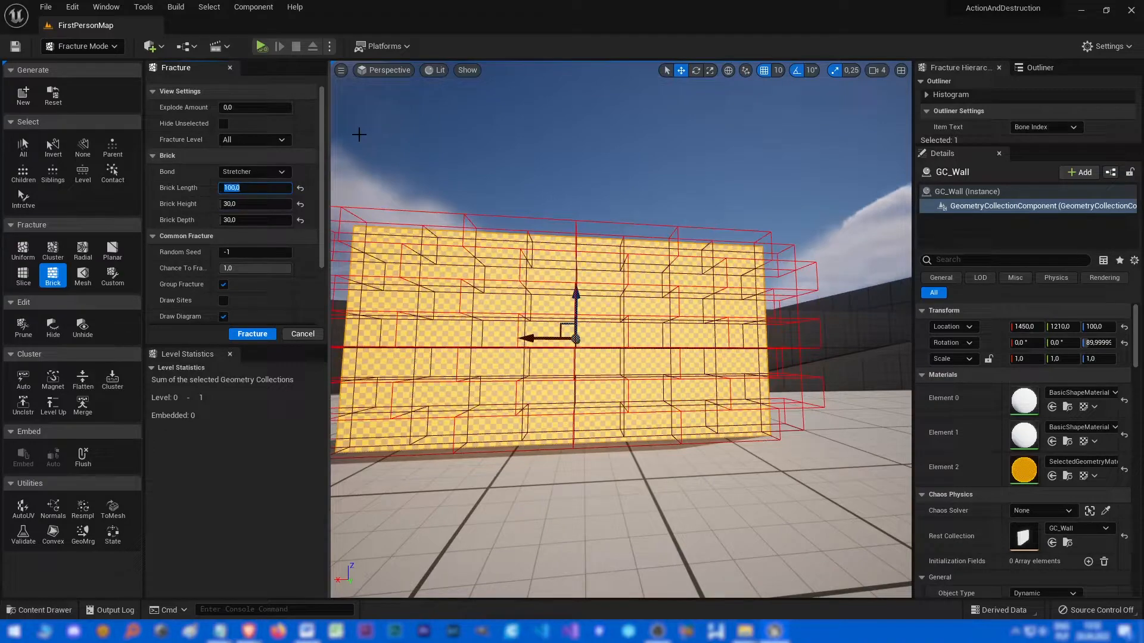
type("80")
- Set brick length to 80 and fracture GC_Wall into 78 stretcher bricks
key("Tab")
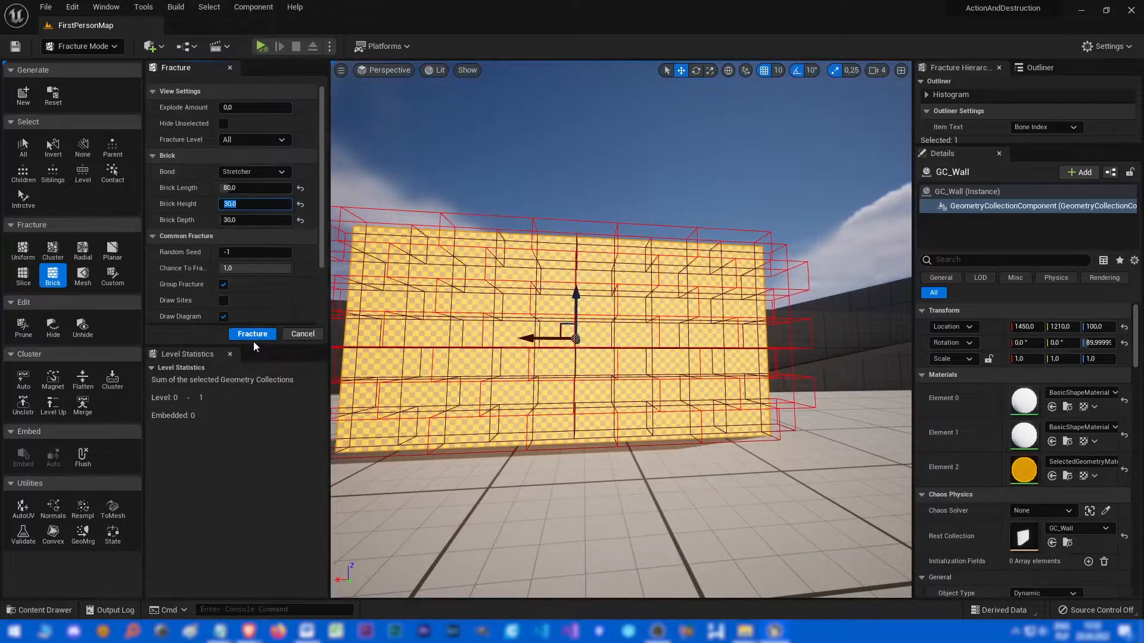
left_click(253, 337)
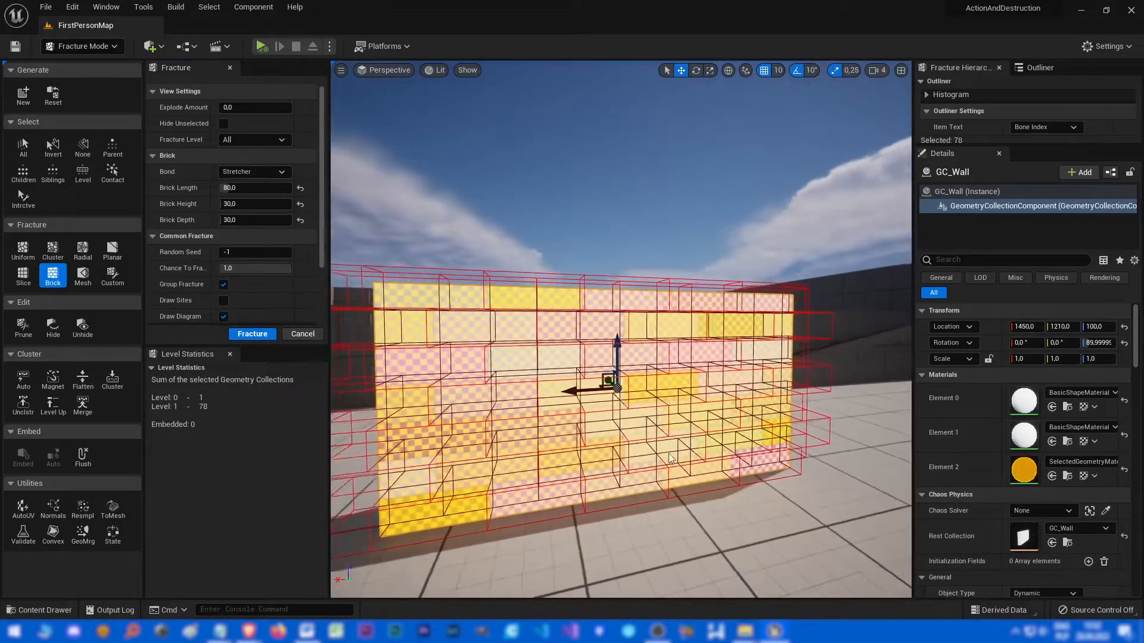
left_click(82, 146)
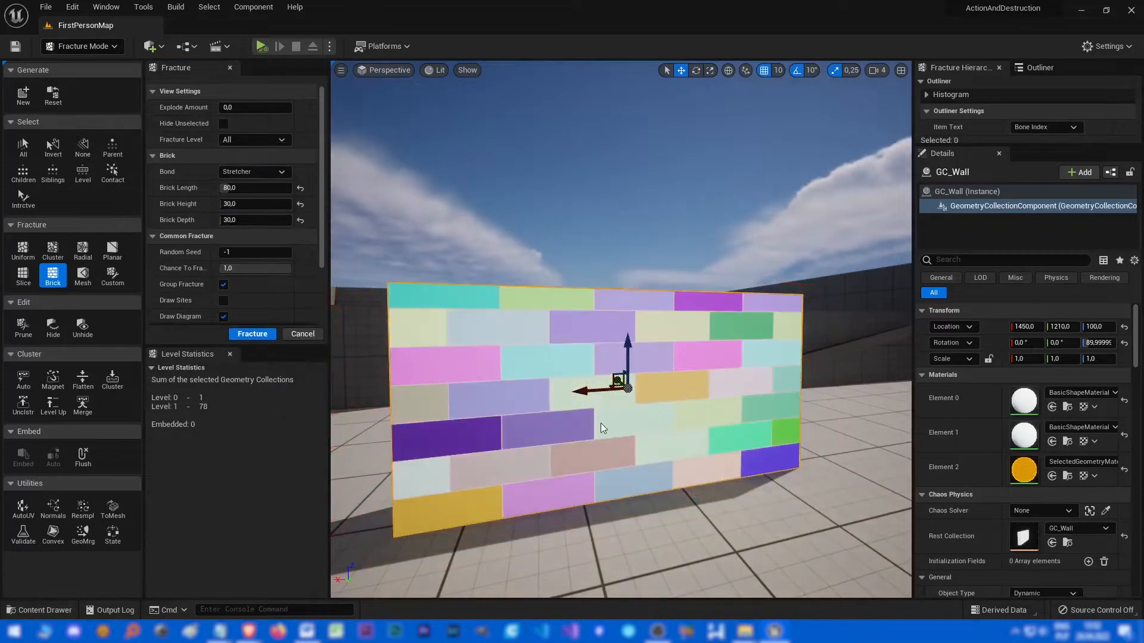
mouse_move(682, 462)
left_mouse_down("alt")
mouse_move(493, 462)
mouse_move(661, 462)
mouse_move(572, 462)
left_mouse_up("alt")
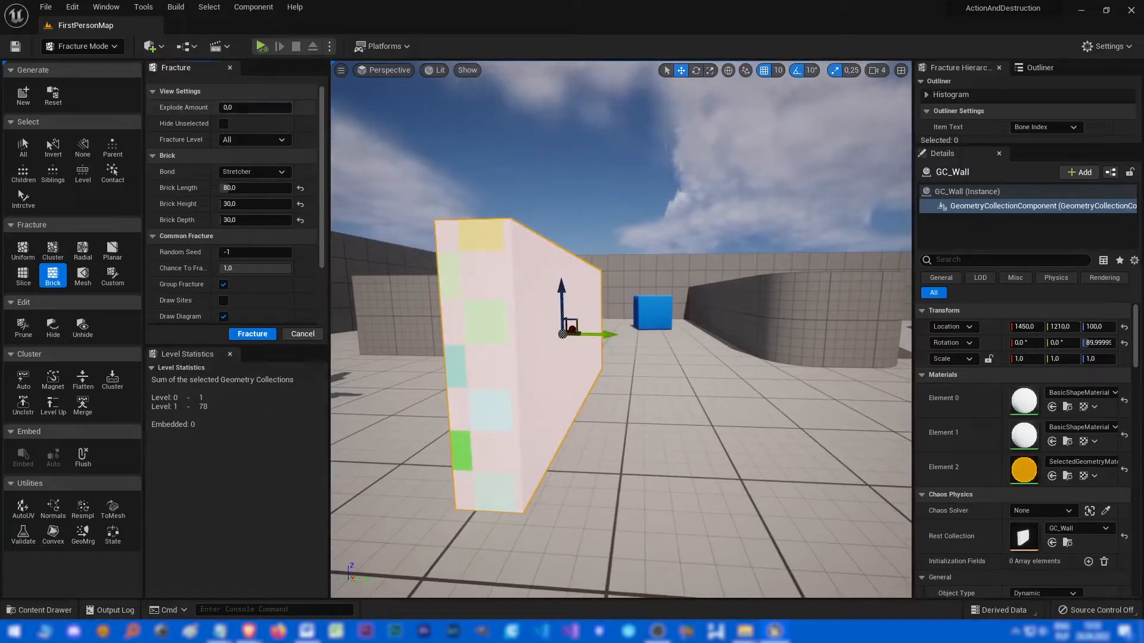
- Explode the brick pieces apart, orbit around them, then collapse them back to zero
left_click_drag(223, 107, 292, 108)
left_click_drag(571, 462, 733, 462, "alt")
left_click_drag(621, 402, 282, 266, "alt")
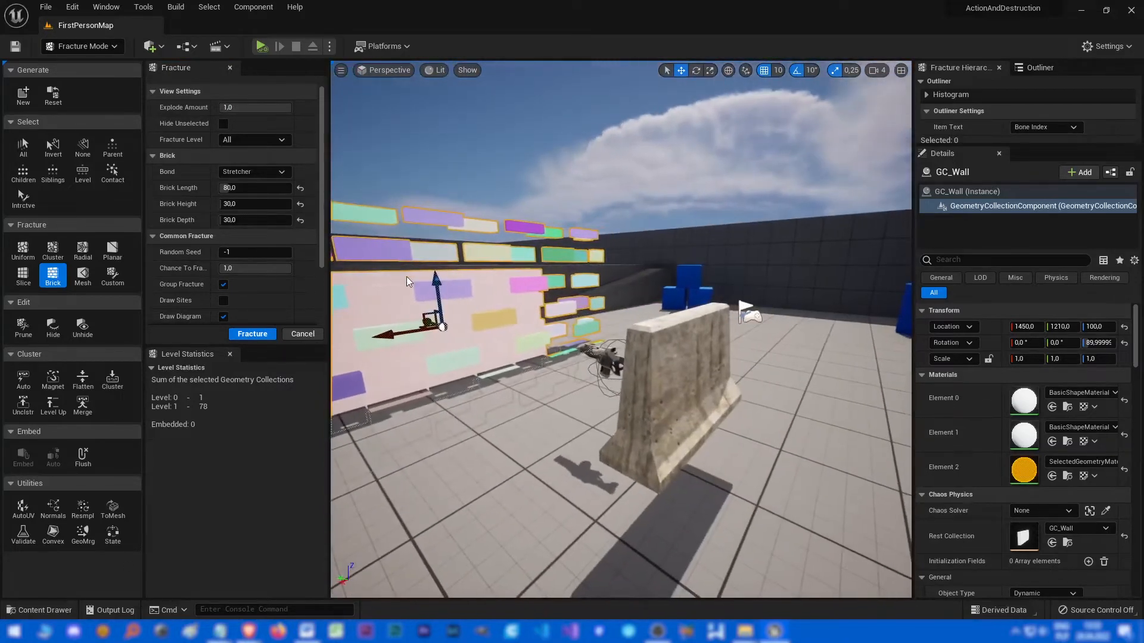
left_click_drag(406, 282, 905, 143, "alt")
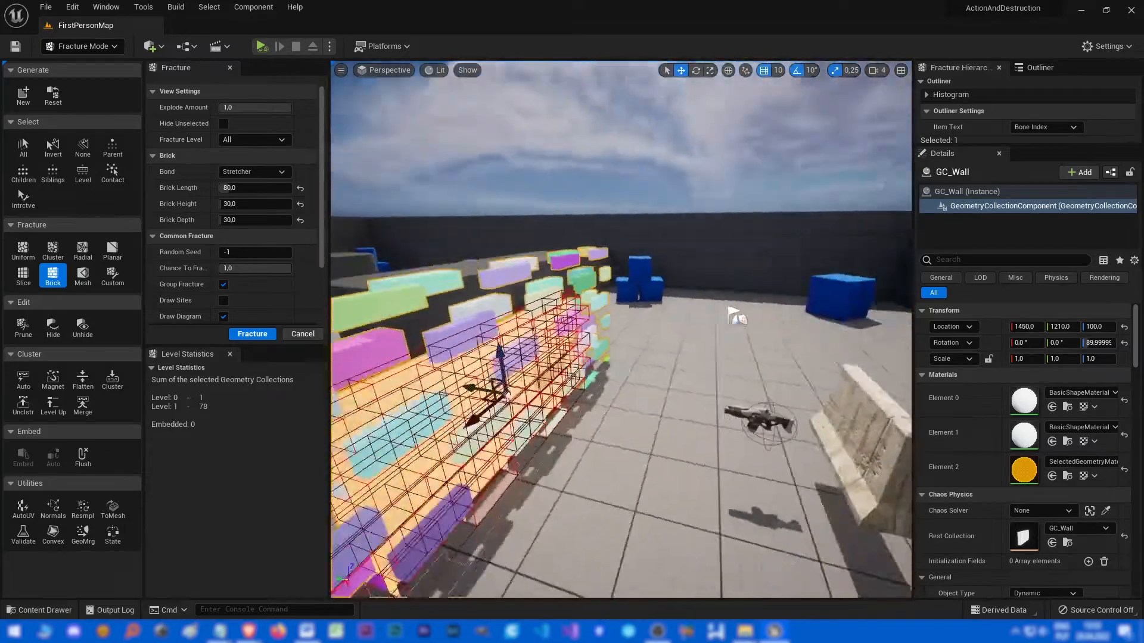
mouse_move(724, 310)
left_mouse_down("alt")
mouse_move(616, 360)
mouse_move(501, 349)
left_mouse_up("alt")
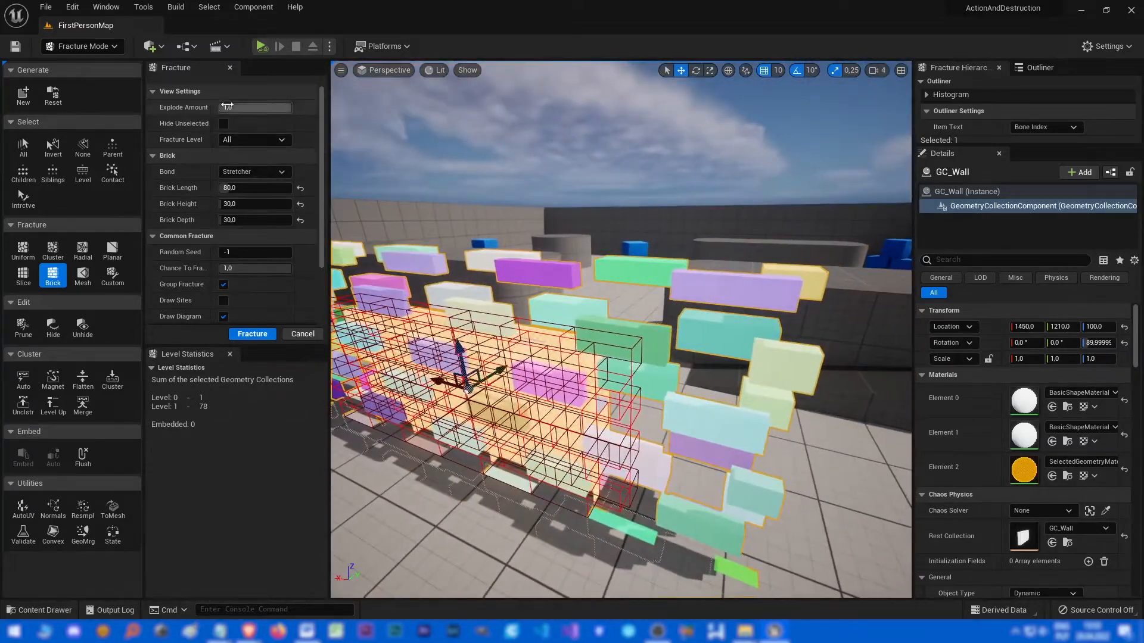
left_click_drag(237, 107, 219, 107)
- Reselect GC_Wall and cancel its pending brick fracture
left_click_drag(500, 349, 613, 413, "alt")
left_click(546, 431)
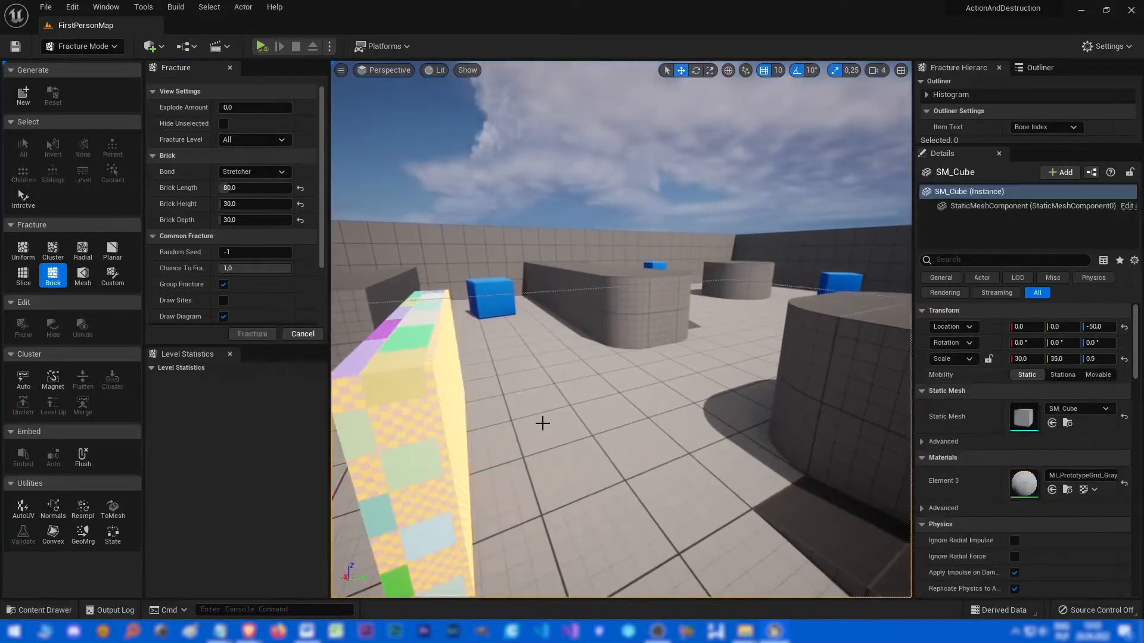
left_click_drag(546, 430, 646, 467, "alt")
left_click(549, 436)
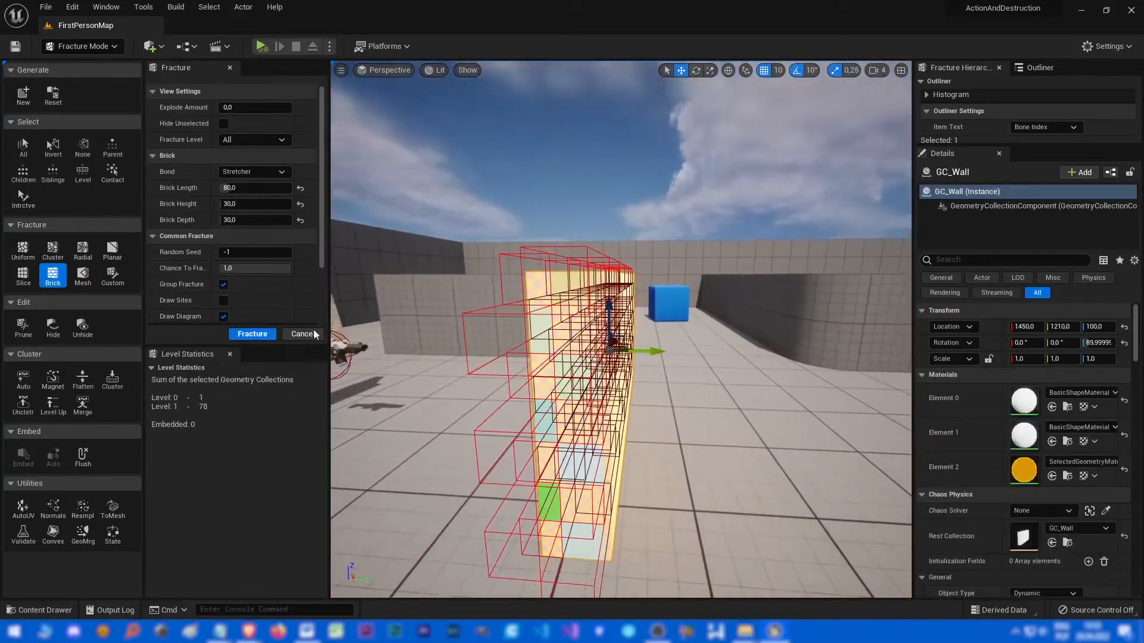
left_click(311, 333)
left_click_drag(537, 403, 626, 402, "alt")
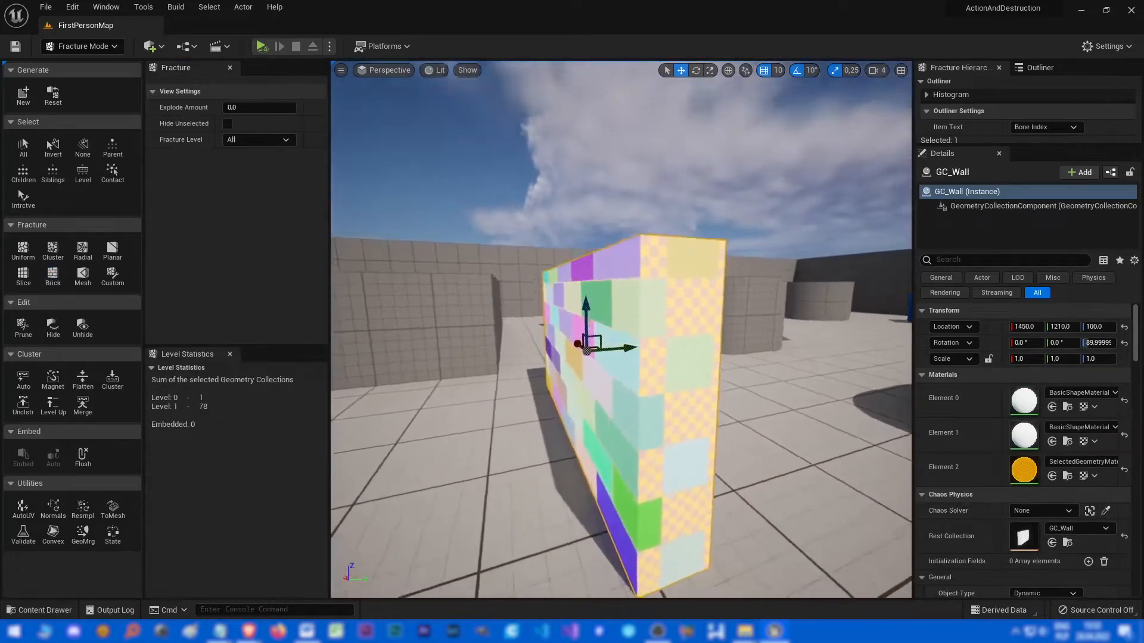
left_click_drag(501, 375, 393, 349, "alt")
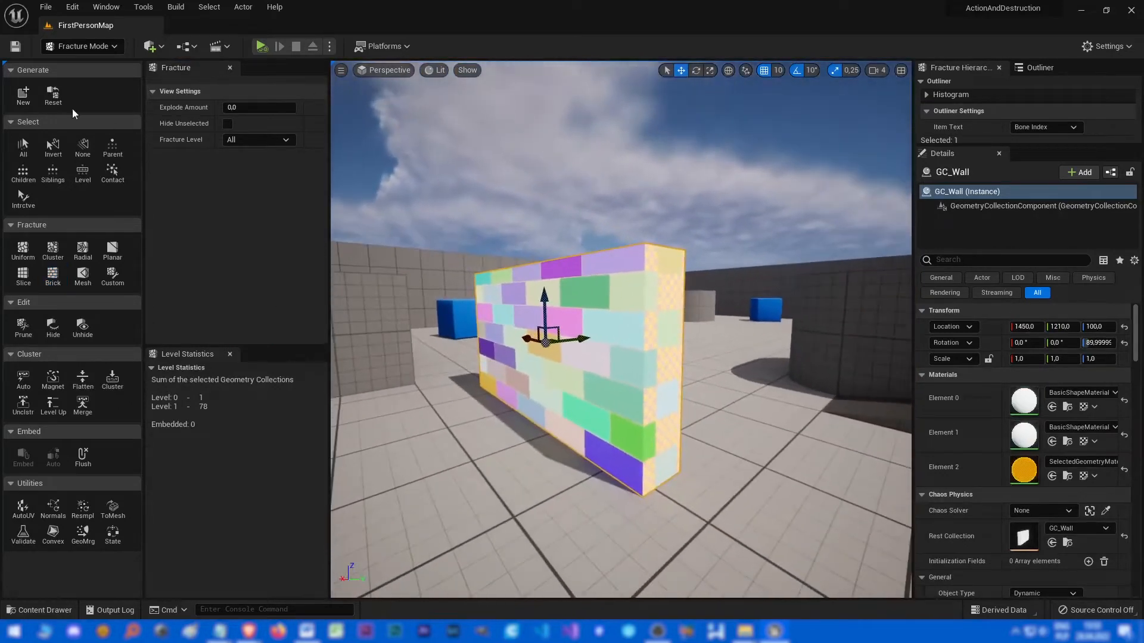
- Reset GC_Wall to one piece, select all, and preview bricks with depth 20
left_click(54, 97)
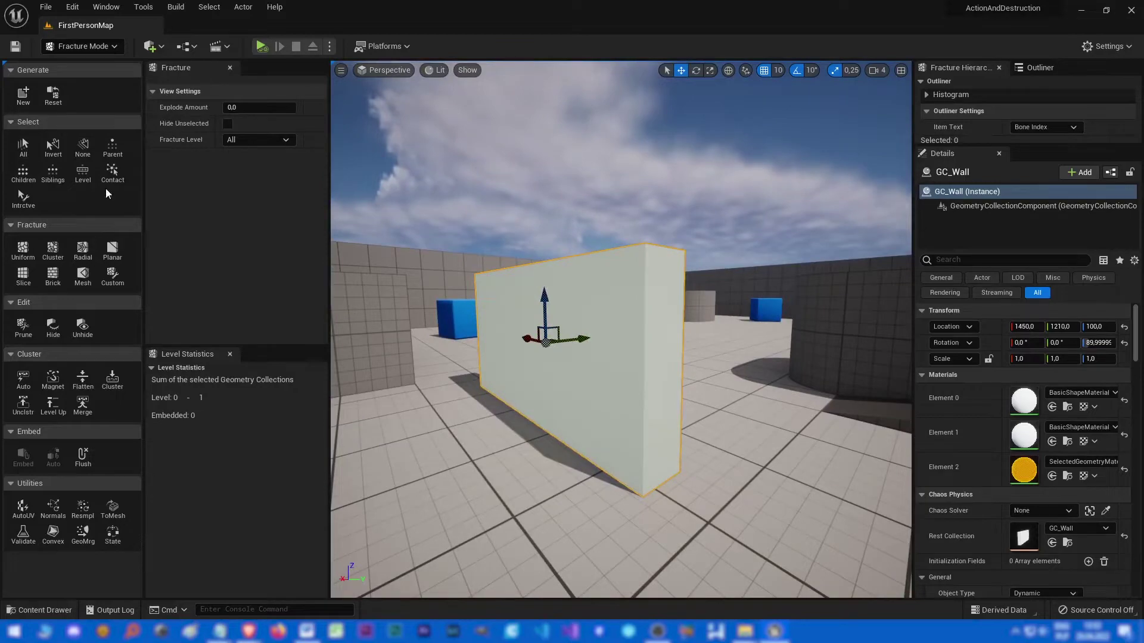
left_click(21, 147)
left_click(53, 275)
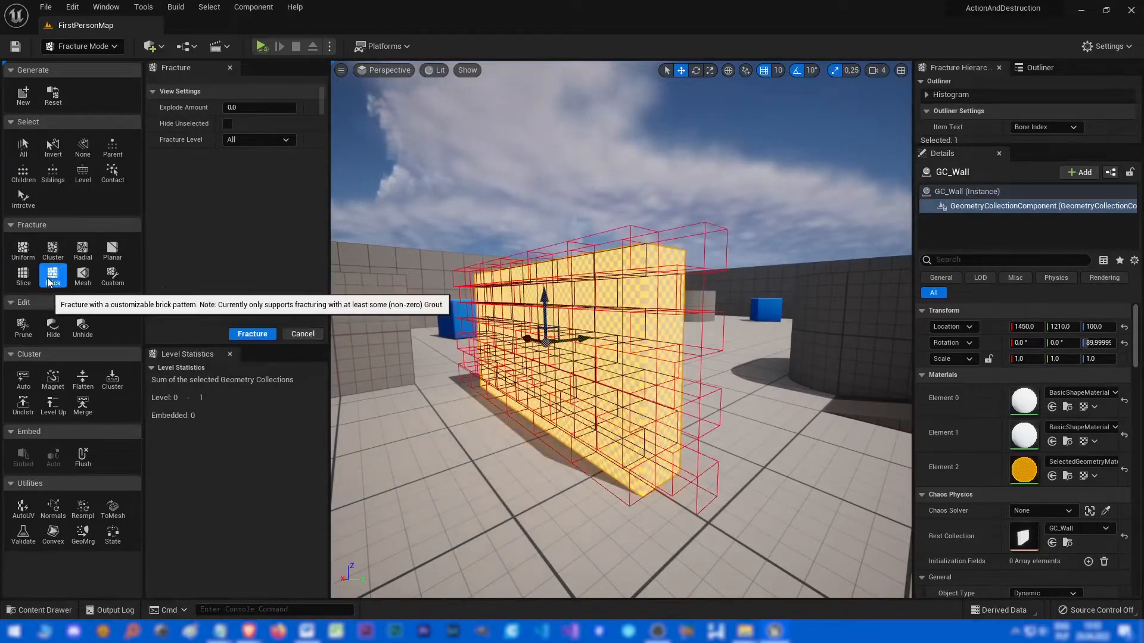
left_click_drag(598, 396, 501, 396, "alt")
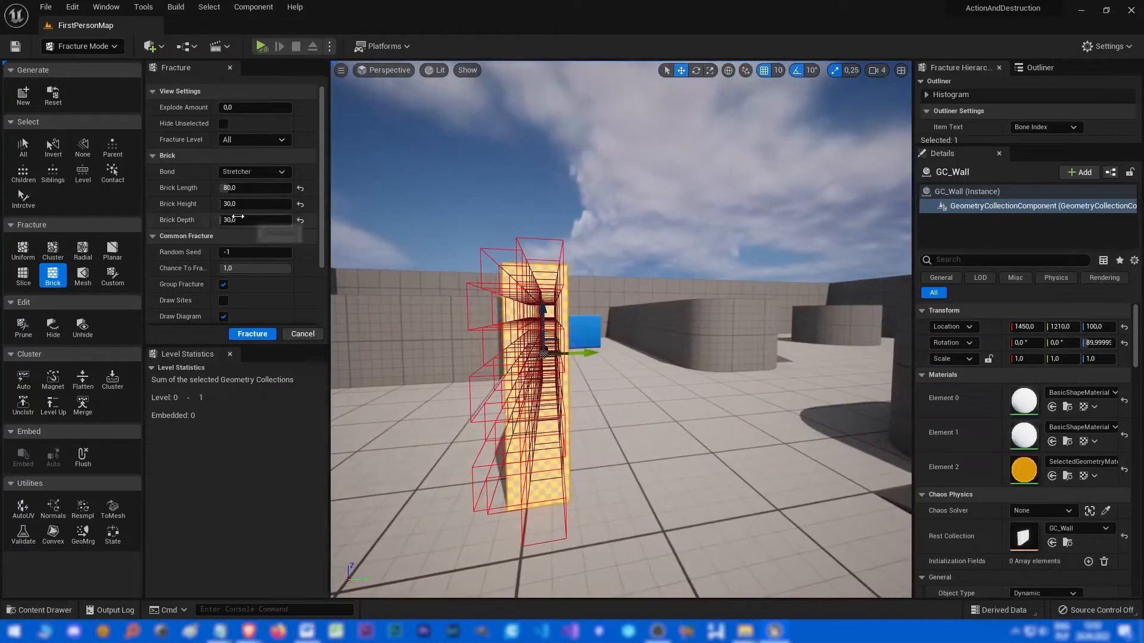
type("20")
key("Tab")
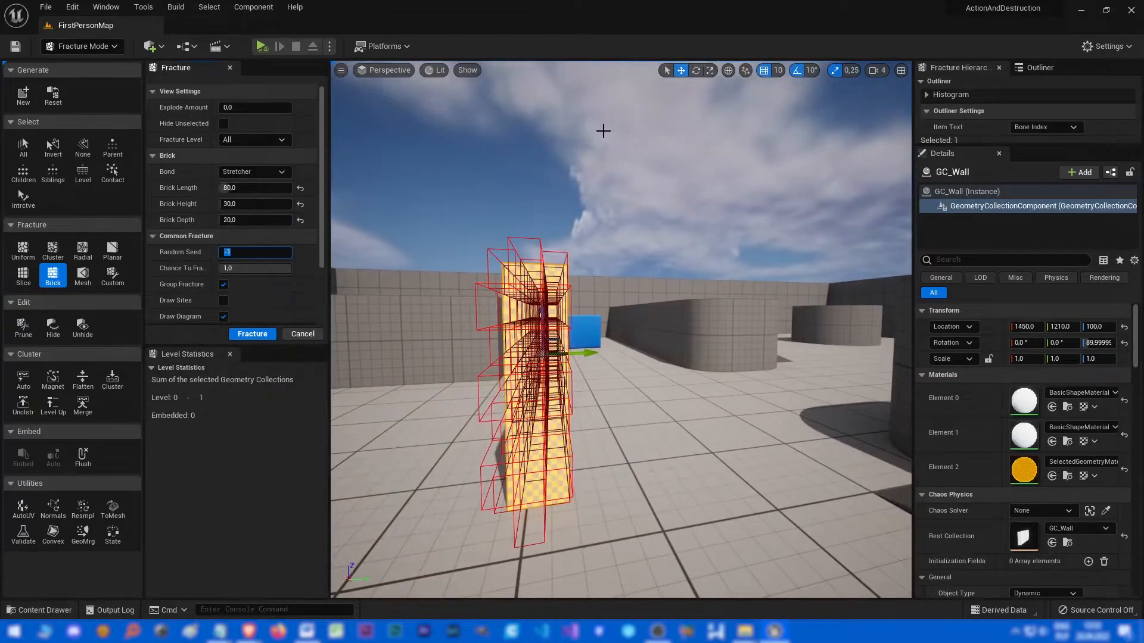
left_click_drag(588, 357, 733, 357, "alt")
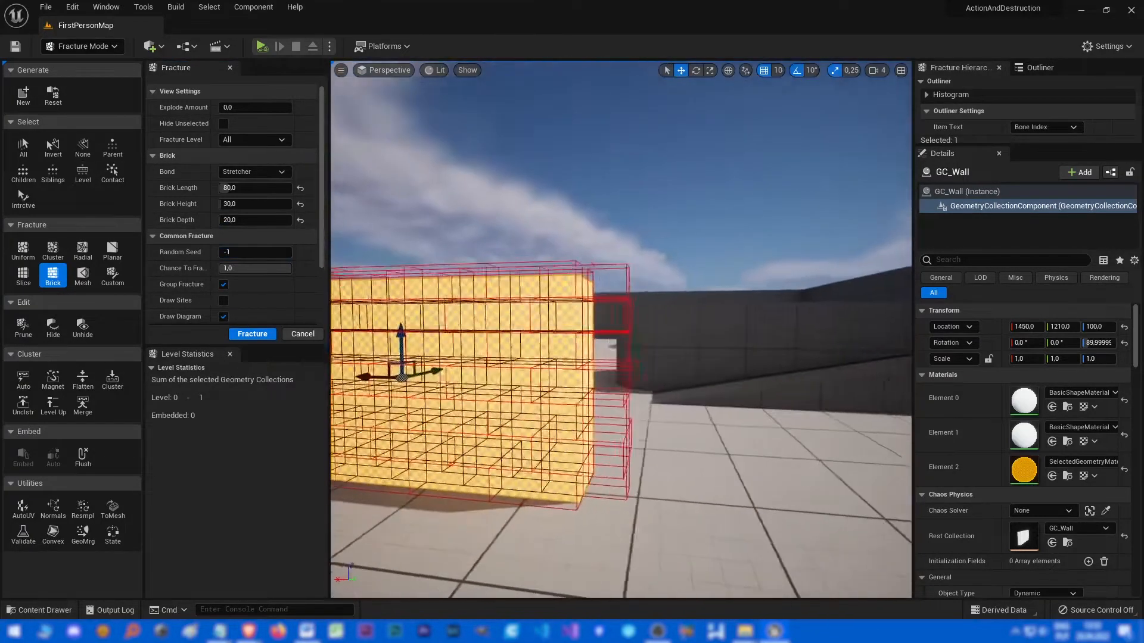
left_click_drag(600, 381, 679, 381, "alt")
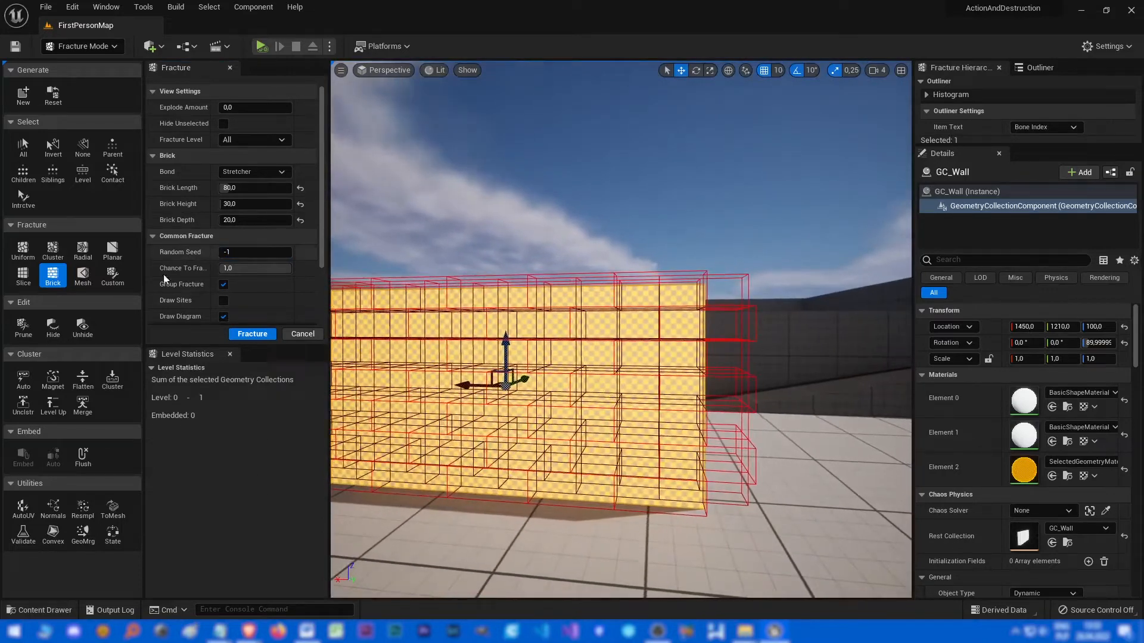
- Fracture GC_Wall into 116 bricks and spread the pieces apart with Explode Amount 1
left_click(258, 336)
left_click_drag(342, 346, 343, 317, "alt")
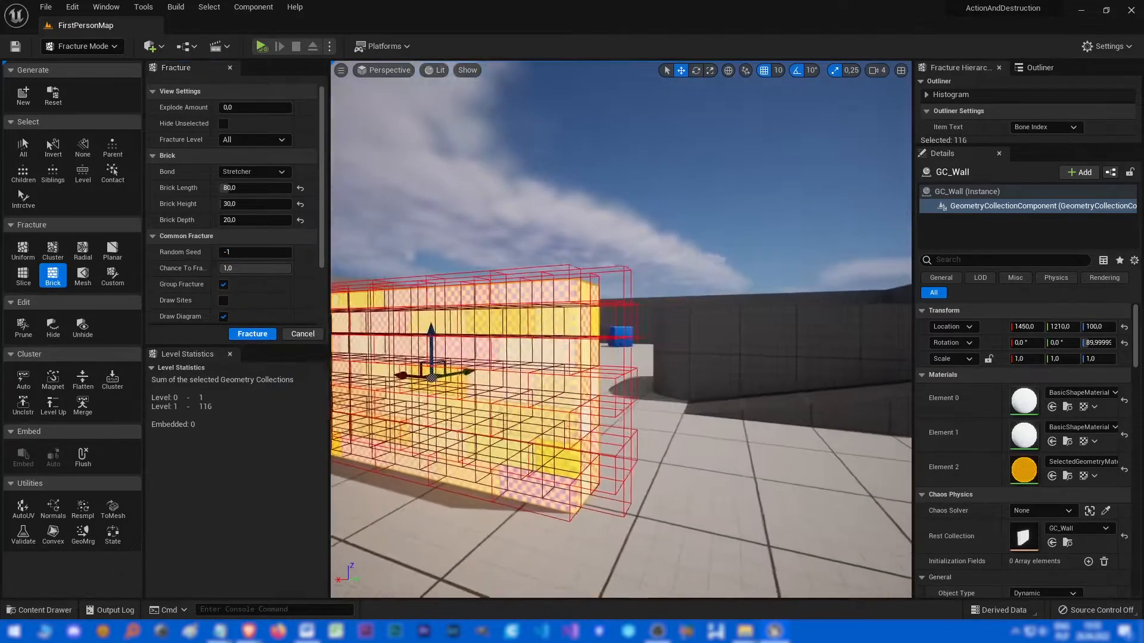
left_click_drag(260, 111, 498, 258)
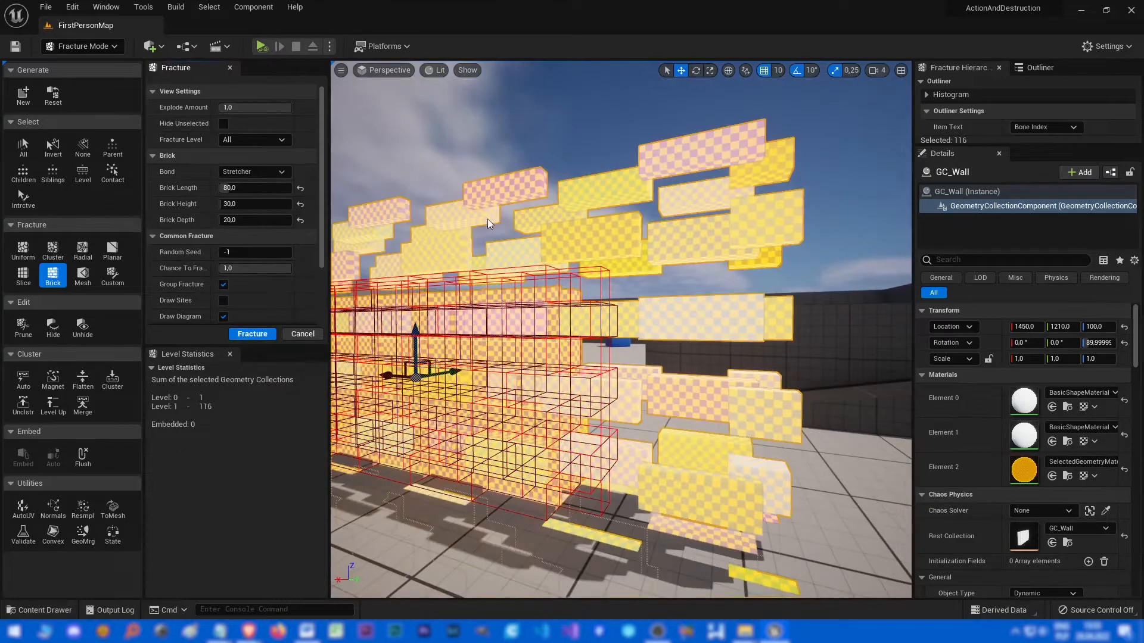
scroll(706, 411, "up", 2)
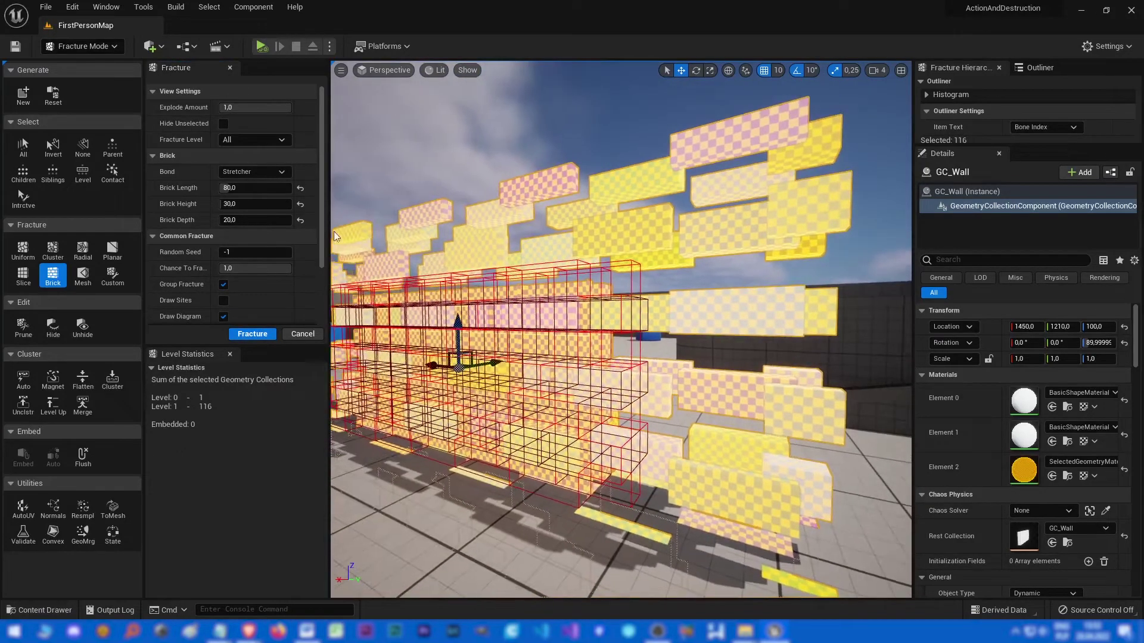
left_click(83, 147)
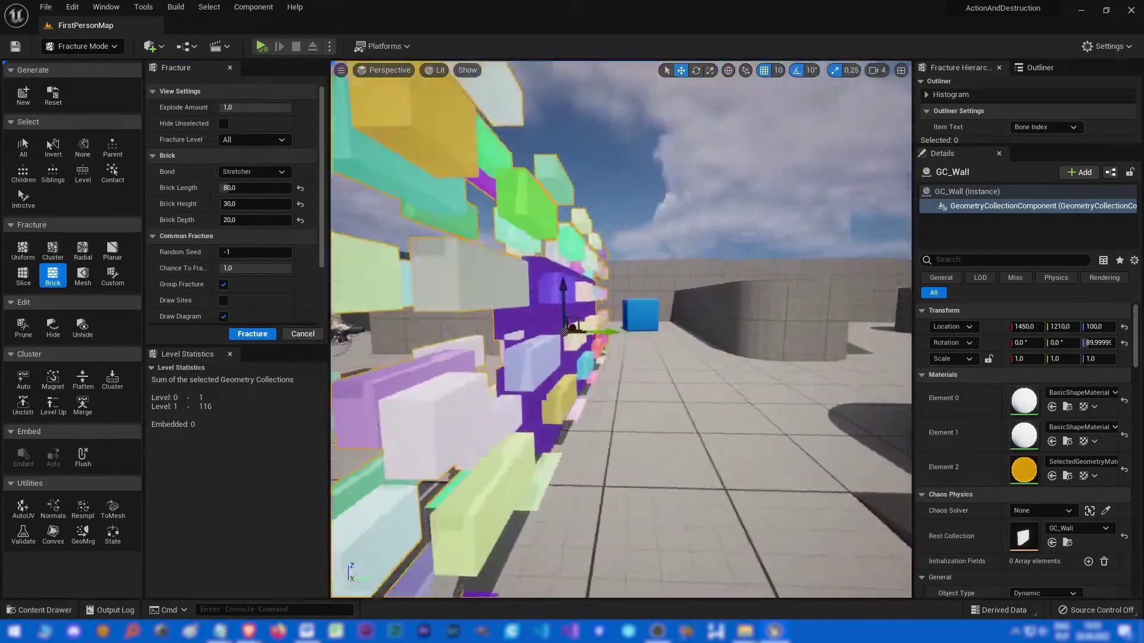
right_click_drag(621, 358, 621, 357)
- Pick through the exploded pieces, selecting the purple panel and several individual bricks
left_click(583, 324)
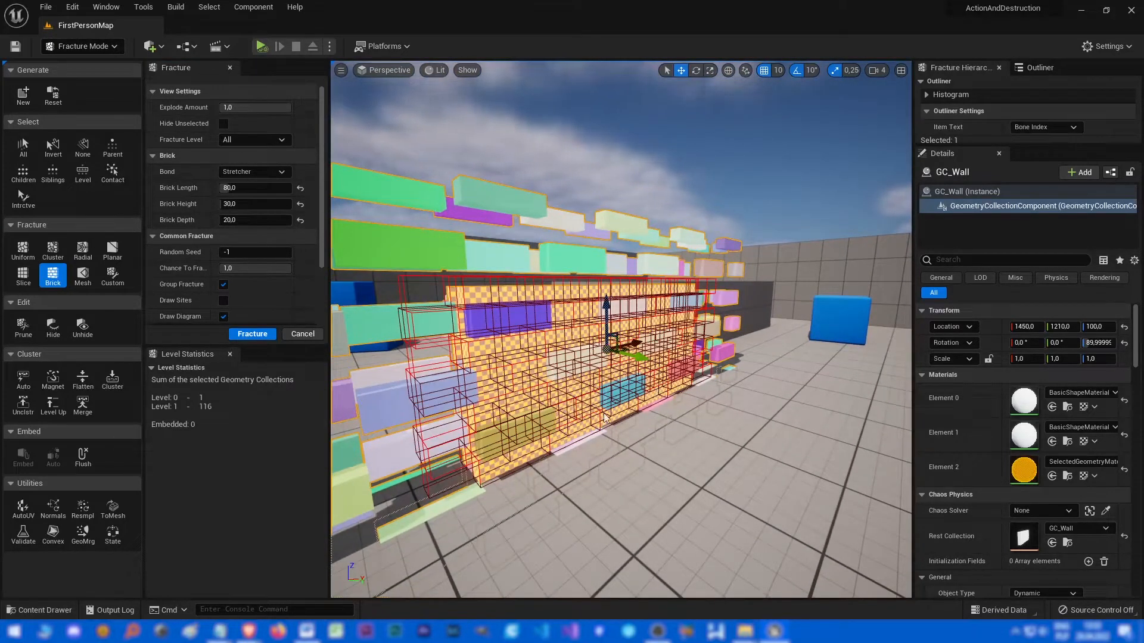
right_click_drag(589, 417, 589, 418)
left_click(554, 256)
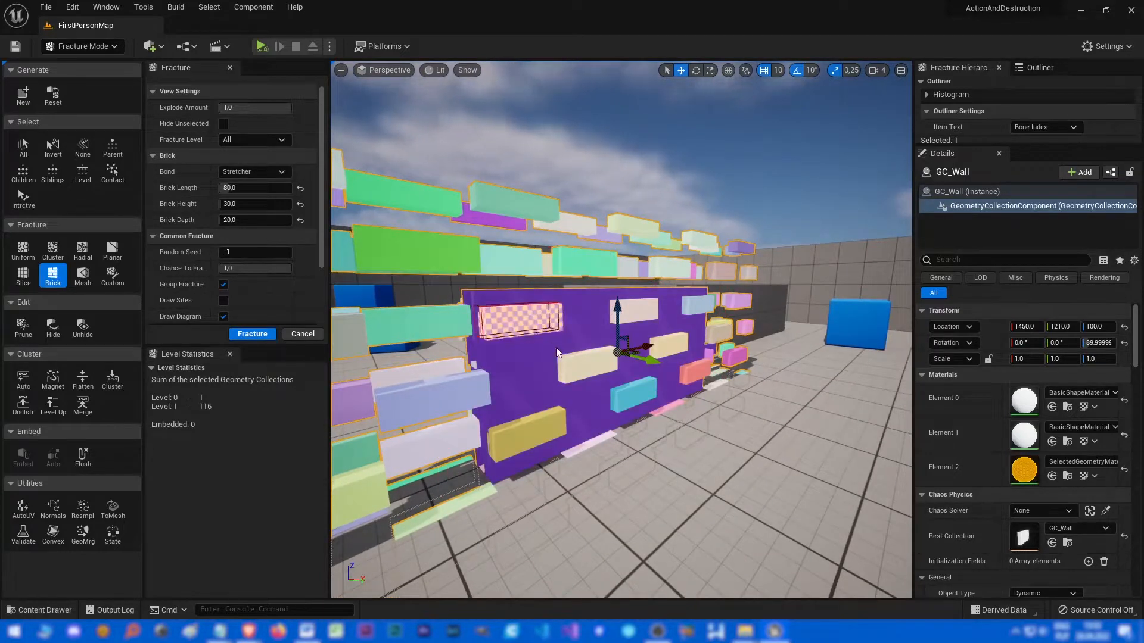
right_click_drag(492, 265, 492, 265)
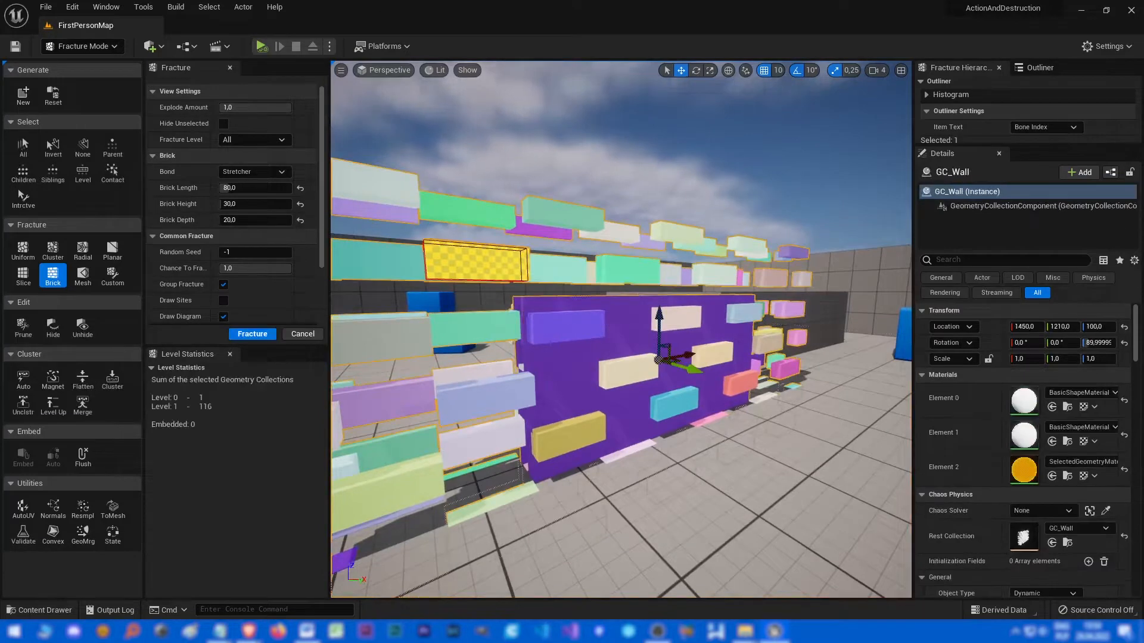
left_click(487, 331)
left_click(498, 394)
right_click_drag(498, 393, 498, 393)
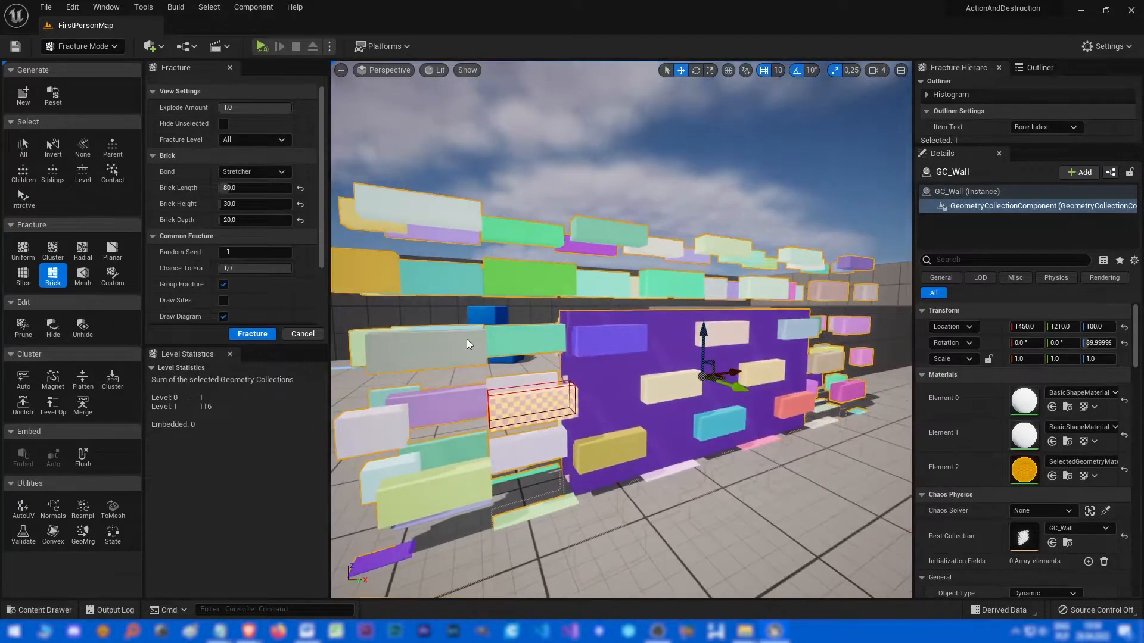
left_click(402, 351)
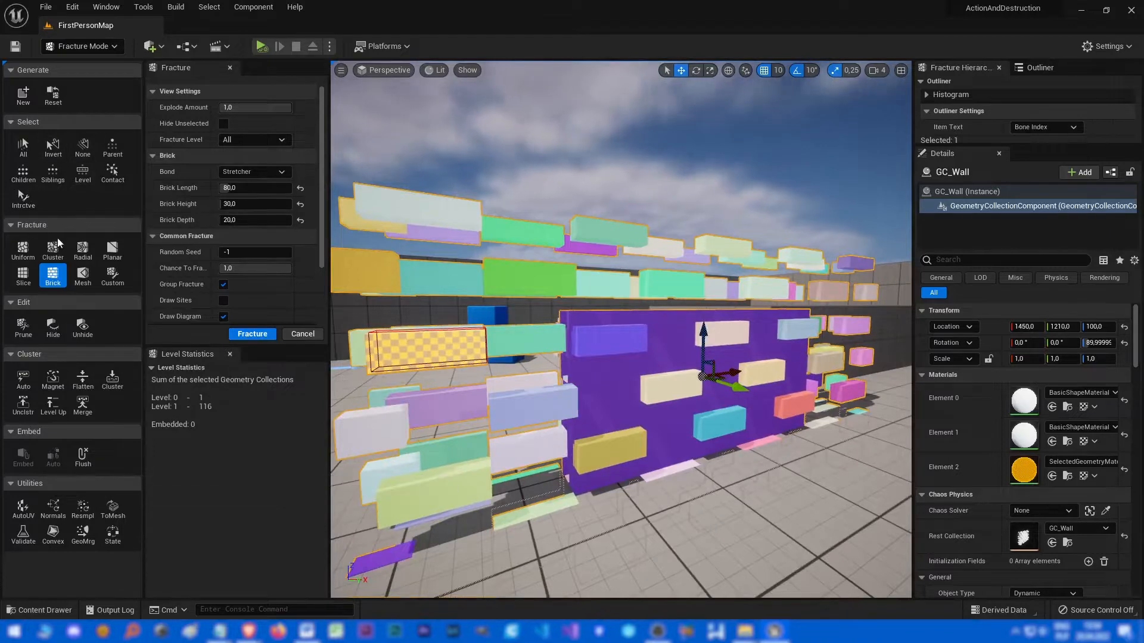
- Preview uniform Voronoi, radial and planar cut fractures on the selected piece
left_click(22, 250)
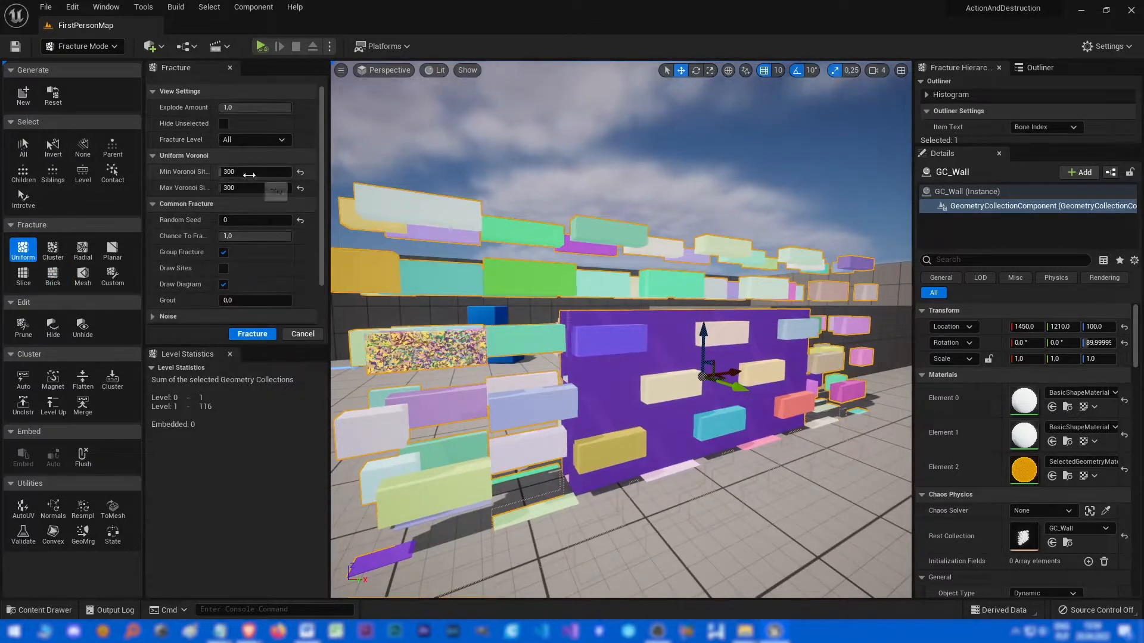
right_click_drag(507, 279, 508, 278)
key("f")
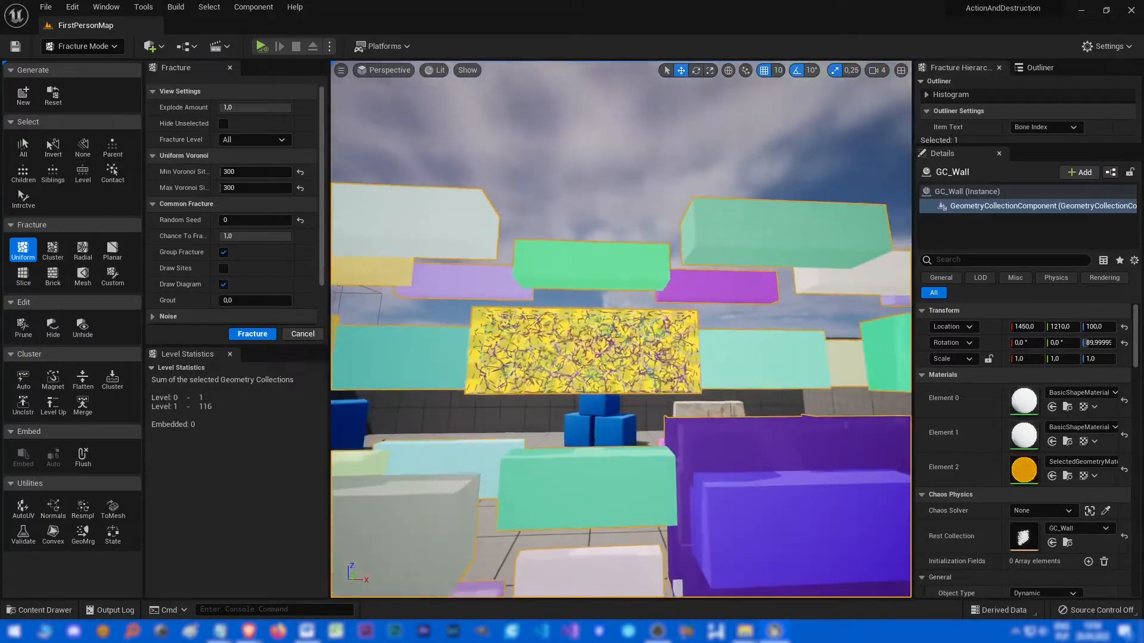
left_click(82, 251)
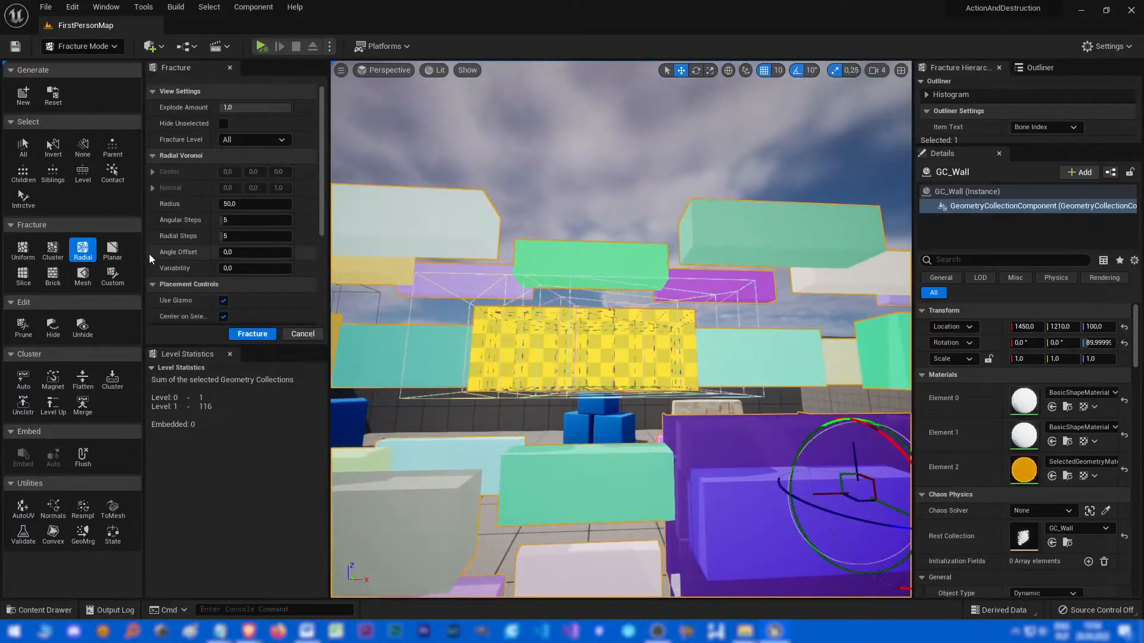
left_click(111, 250)
right_click_drag(528, 412, 529, 412)
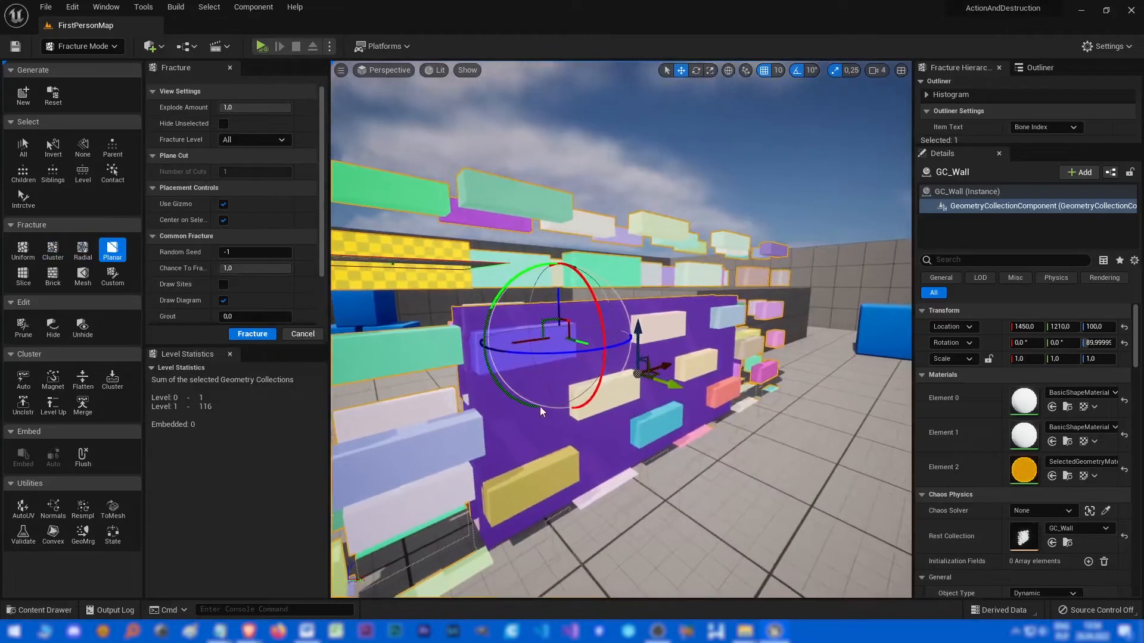
right_click_drag(626, 436, 635, 443)
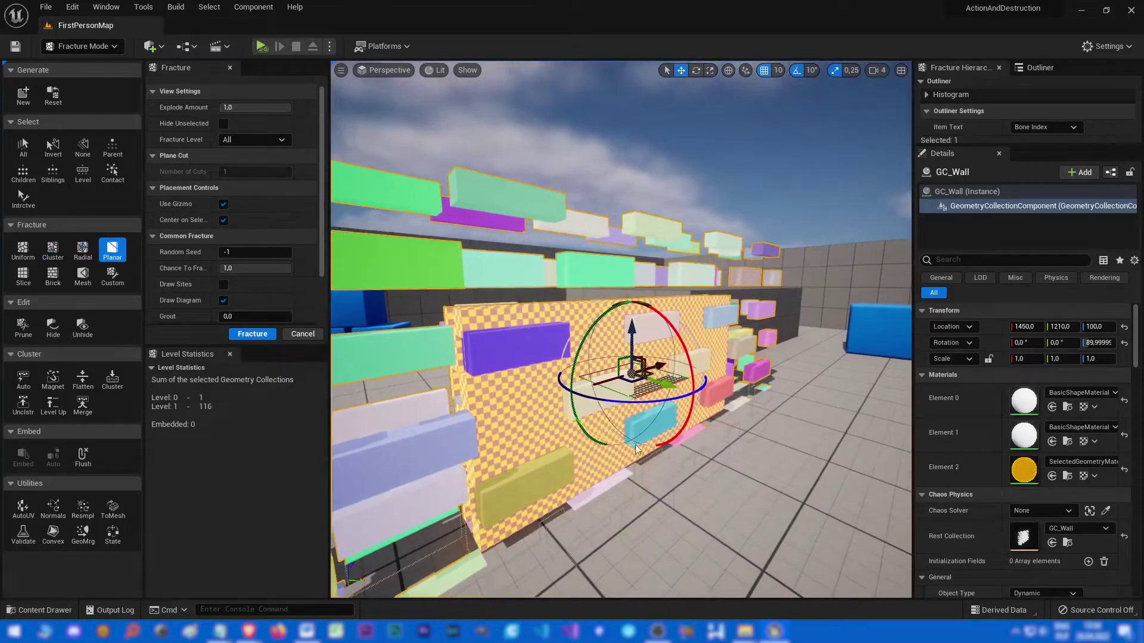
- Bring Explode Amount back to 0 so the bricks reassemble into a solid wall
left_click(23, 327)
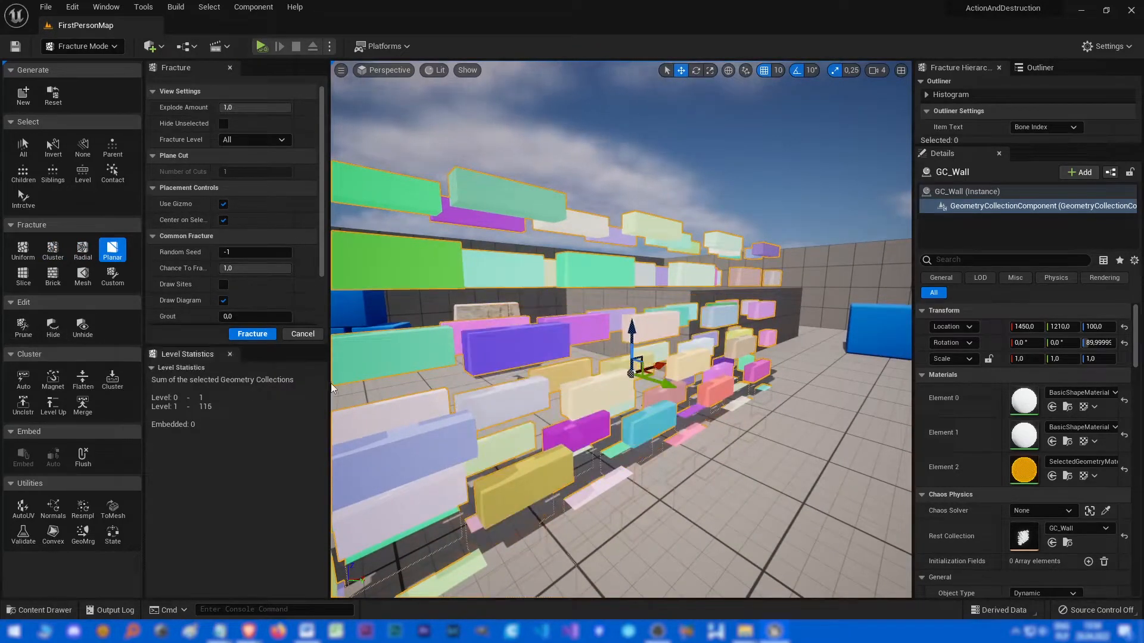
right_click_drag(650, 456, 650, 456)
left_click_drag(255, 107, 222, 107)
mouse_move(621, 330)
right_mouse_down()
mouse_move(693, 331)
mouse_move(559, 330)
right_mouse_up()
left_click_drag(238, 108, 156, 114)
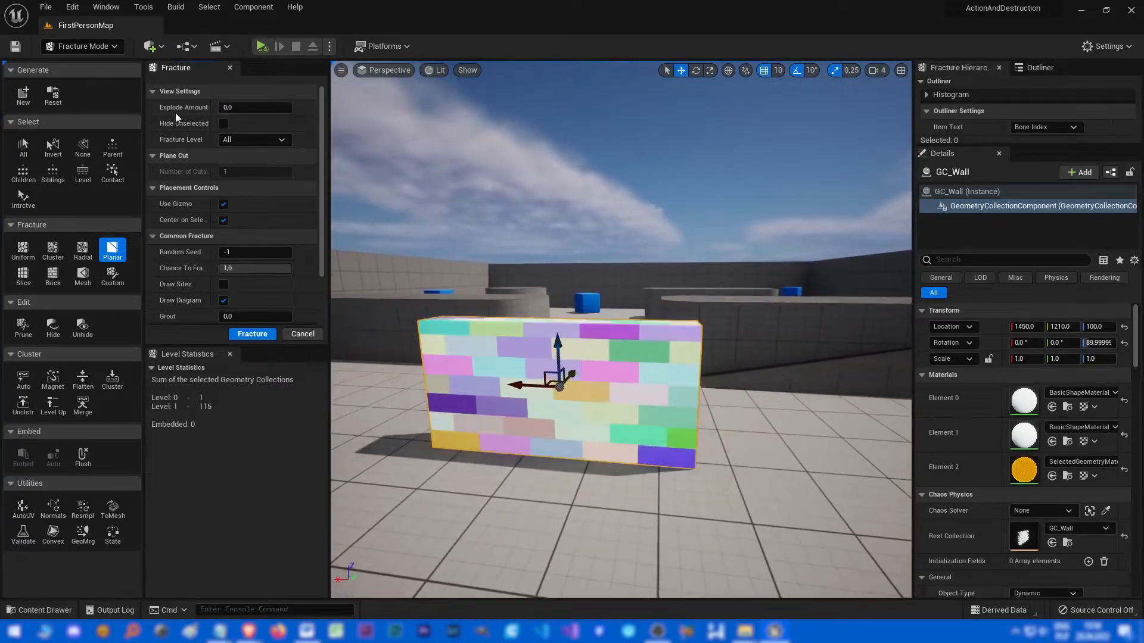
- Raise GC_Wall along Z to a height of 250 above the ground
right_click_drag(558, 331, 513, 331)
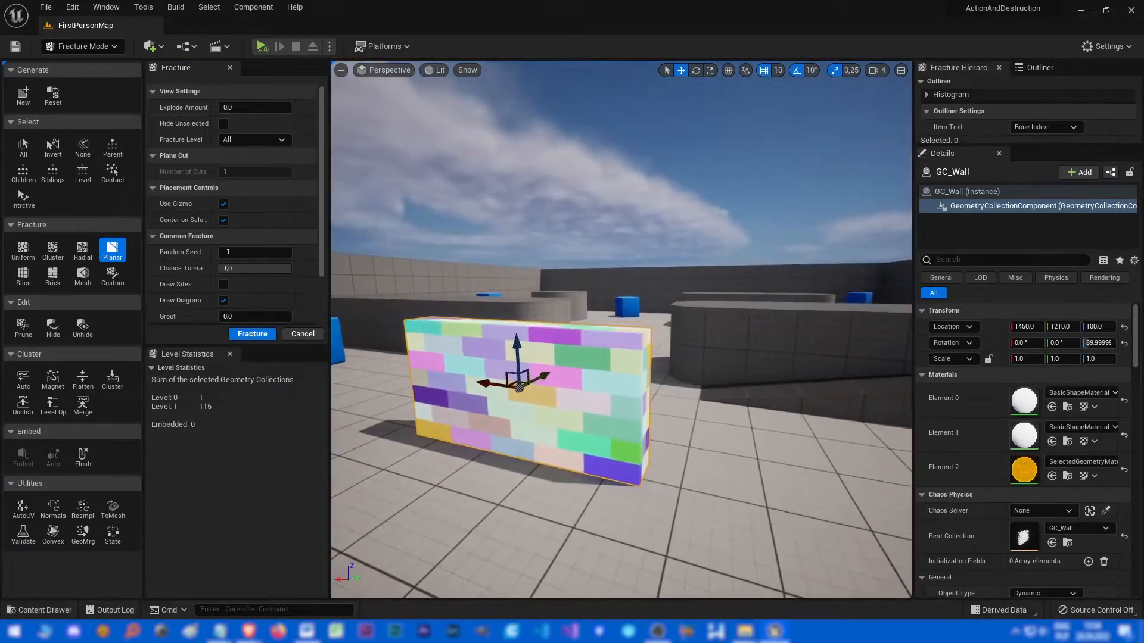
left_click_drag(710, 468, 635, 467, "alt")
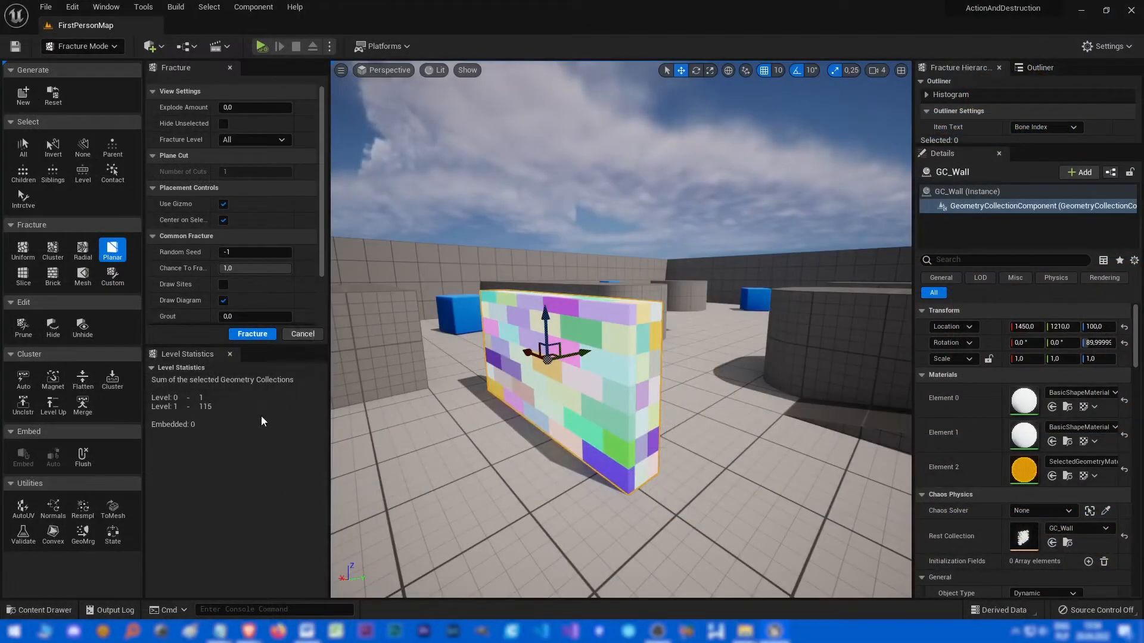
mouse_move(464, 422)
right_mouse_down()
mouse_move(545, 428)
mouse_move(500, 402)
right_mouse_up()
mouse_move(558, 331)
left_mouse_down()
mouse_move(559, 298)
mouse_move(369, 36)
left_mouse_up()
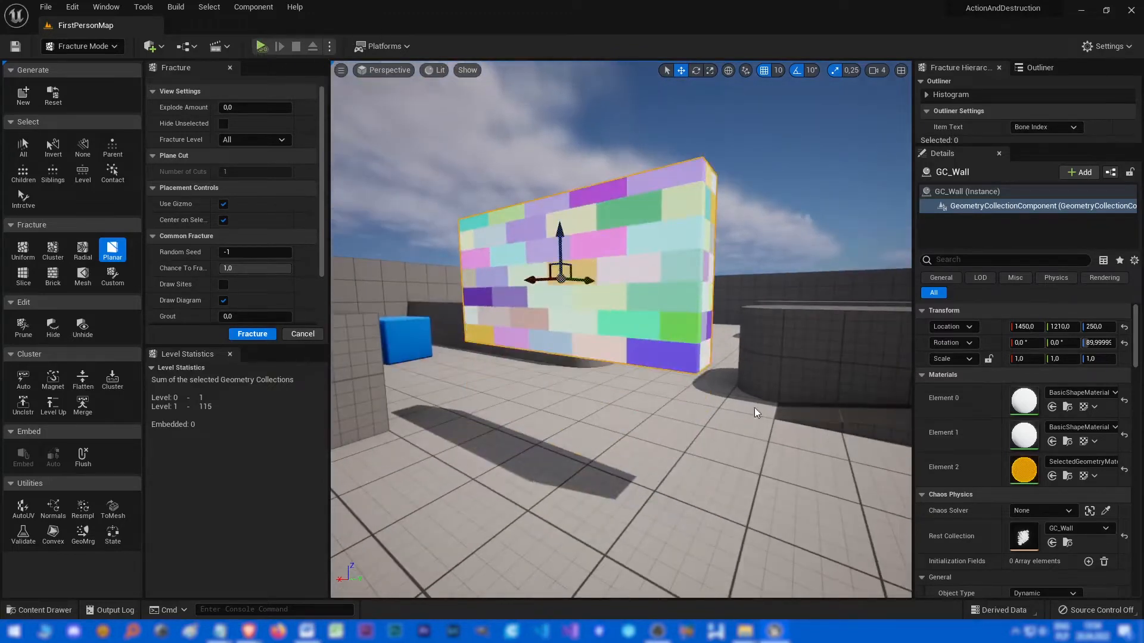
scroll(990, 520, "down", 3)
scroll(942, 429, "down", 3)
scroll(964, 514, "up", 1)
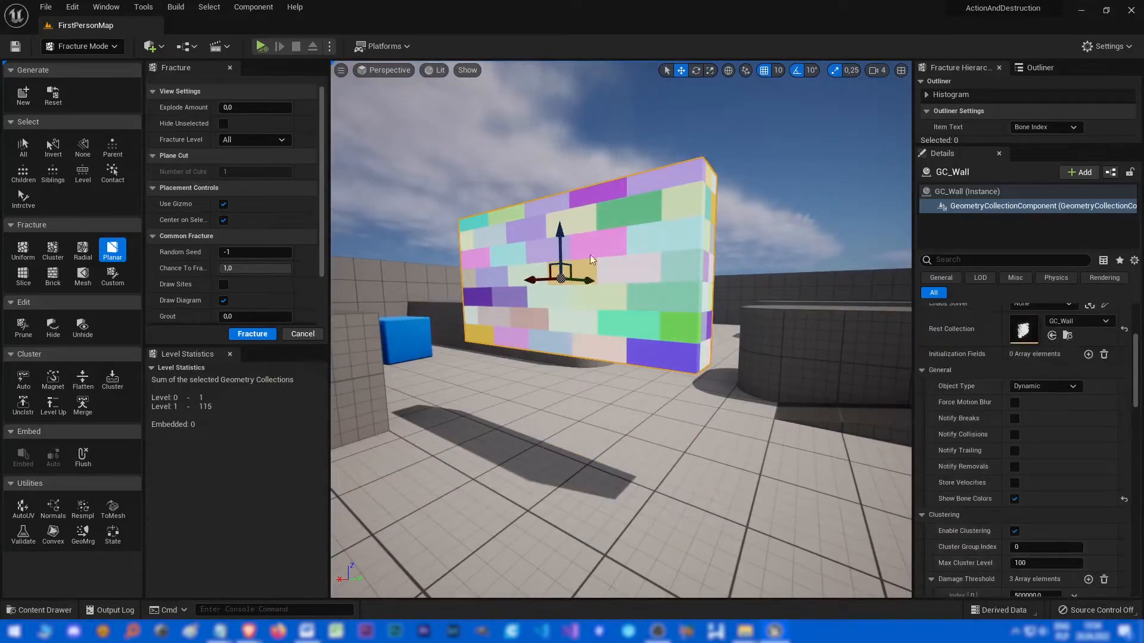
- Disable Enable Clustering on GC_Wall and play-test it collapsing into loose bricks
left_click_drag(560, 250, 561, 344)
scroll(964, 411, "down", 2)
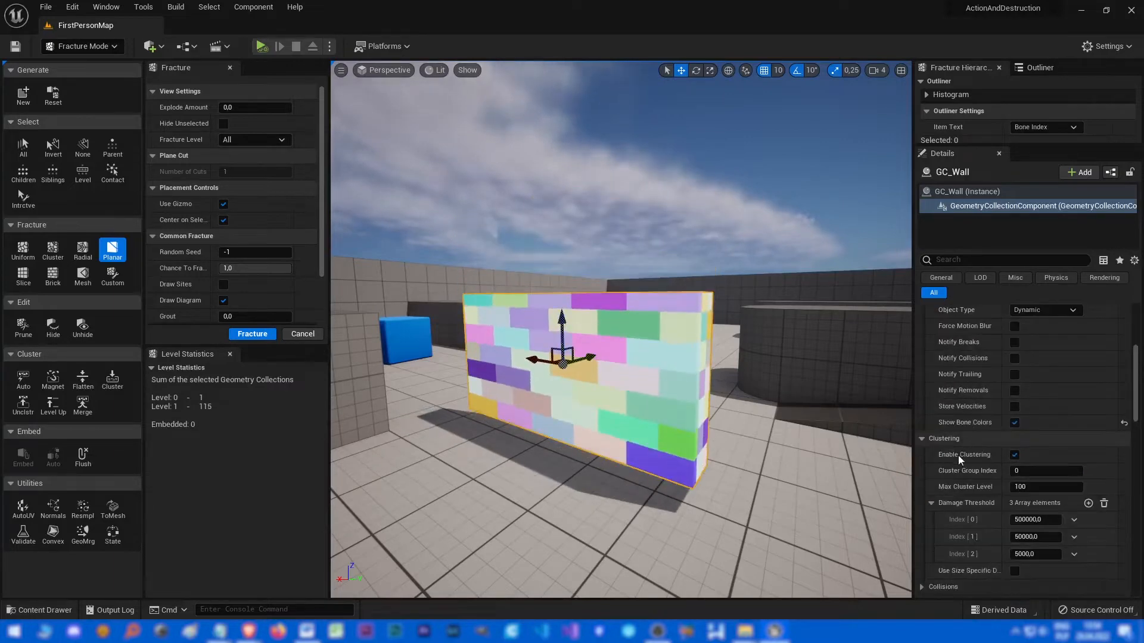
left_click(1013, 455)
left_click(261, 47)
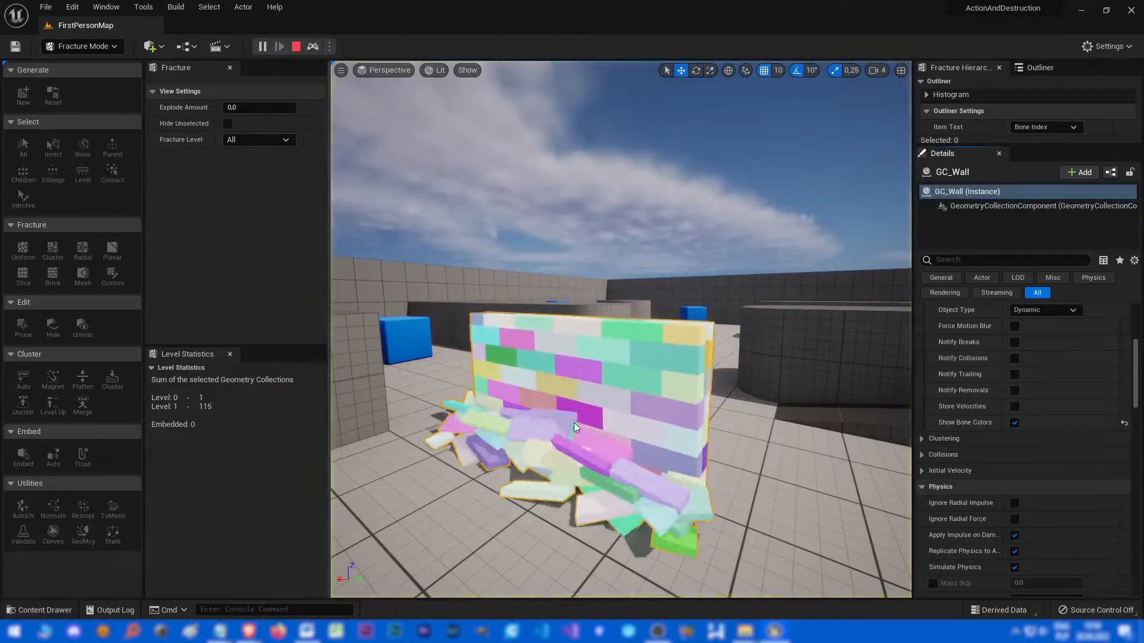
right_click_drag(580, 428, 581, 429)
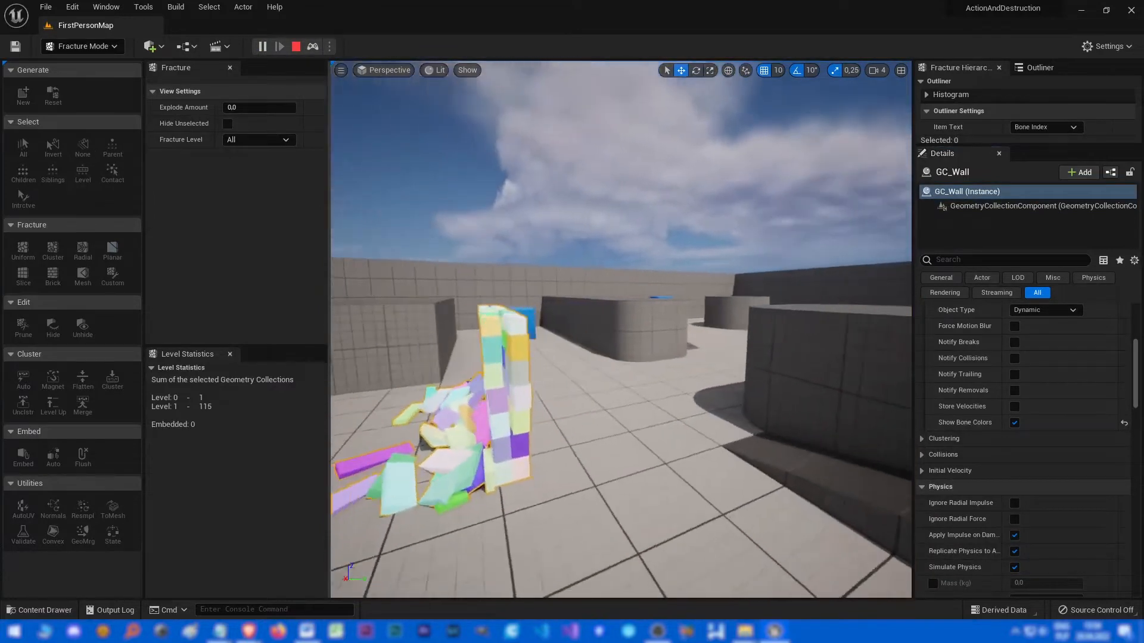
right_click_drag(378, 84, 378, 83)
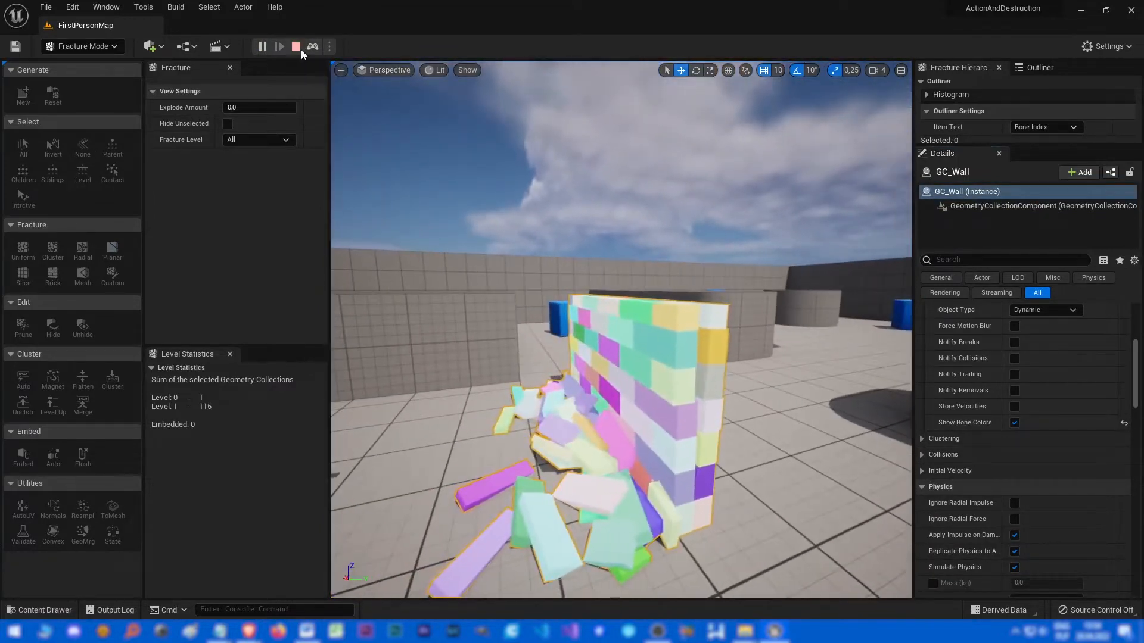
left_click(296, 47)
- Raise the wall off the floor, play-test the fall again, then lift it slightly higher
left_click_drag(606, 306, 604, 267)
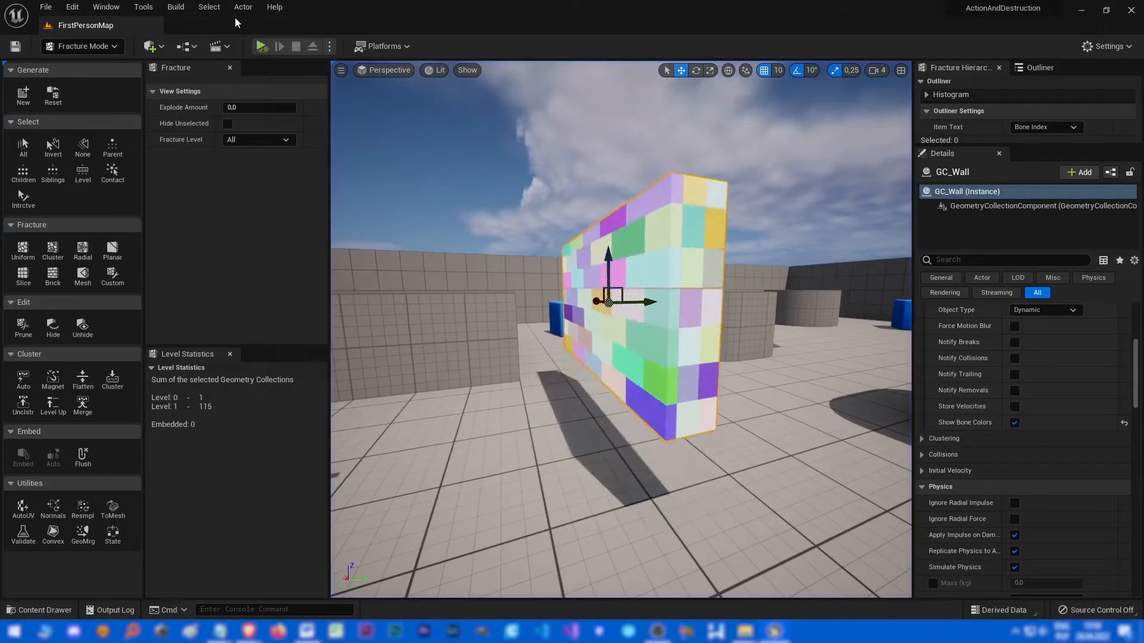
left_click(259, 48)
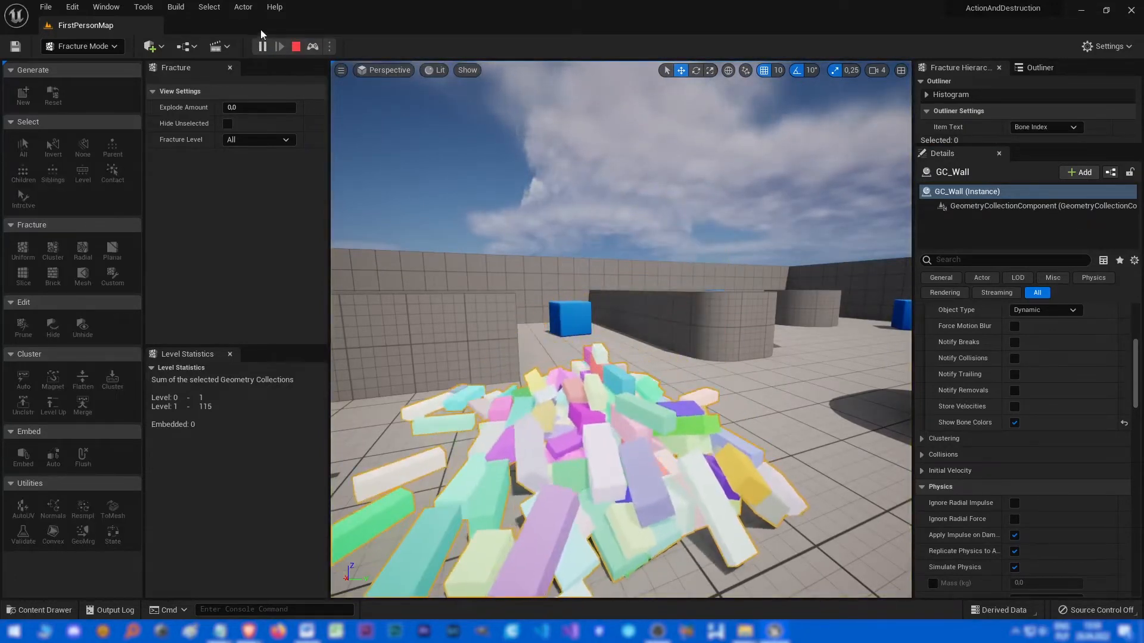
left_click(296, 47)
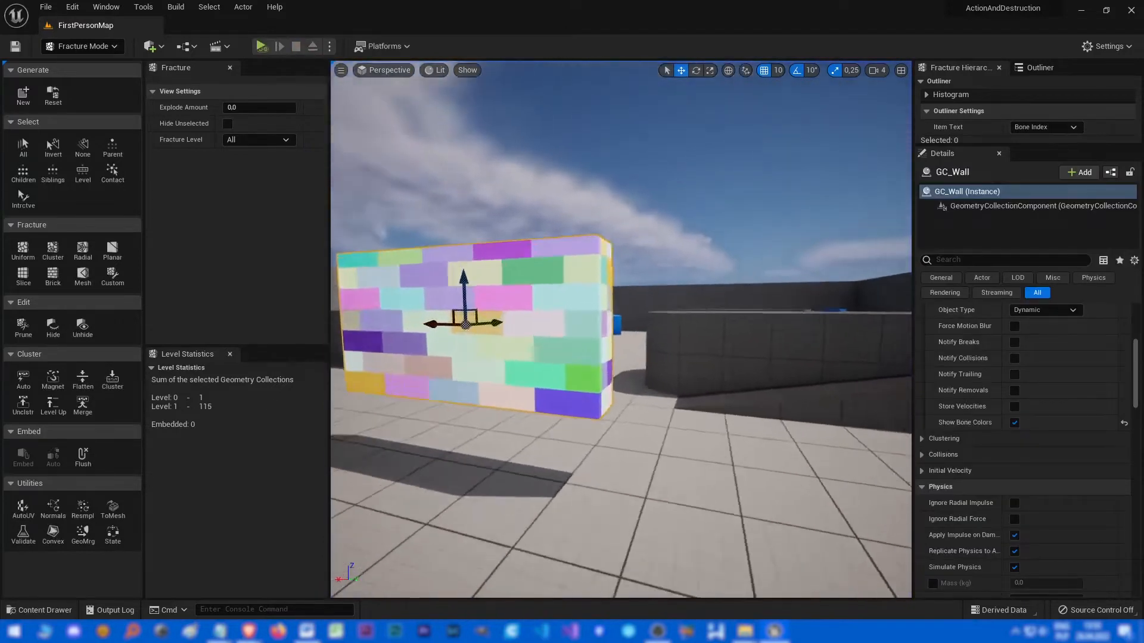
right_click_drag(583, 376, 583, 376)
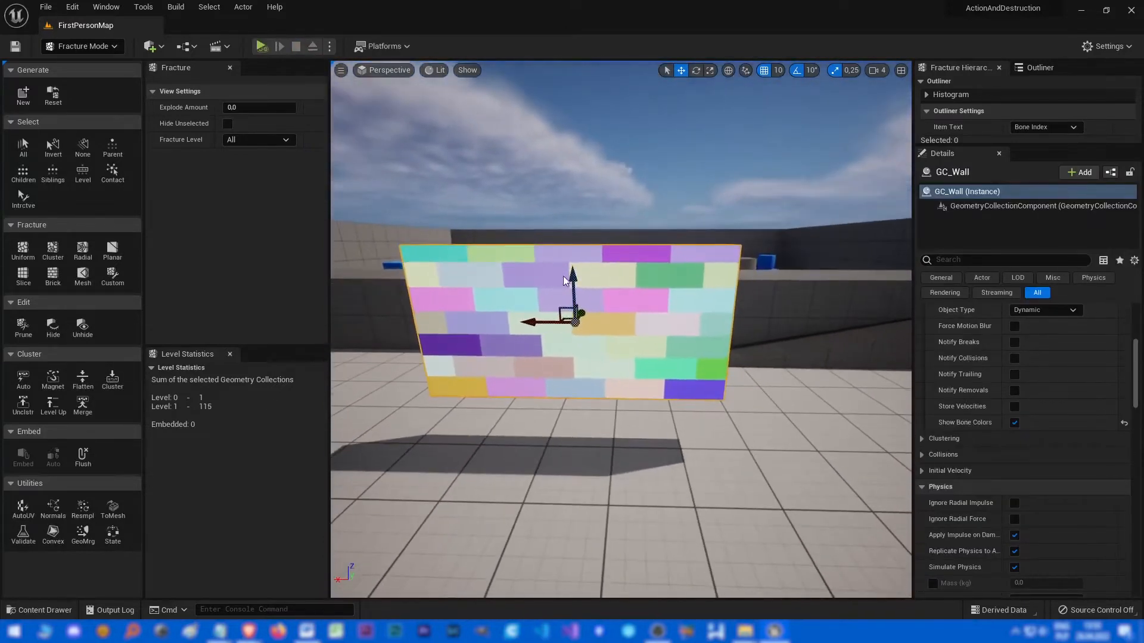
left_click_drag(583, 376, 587, 351)
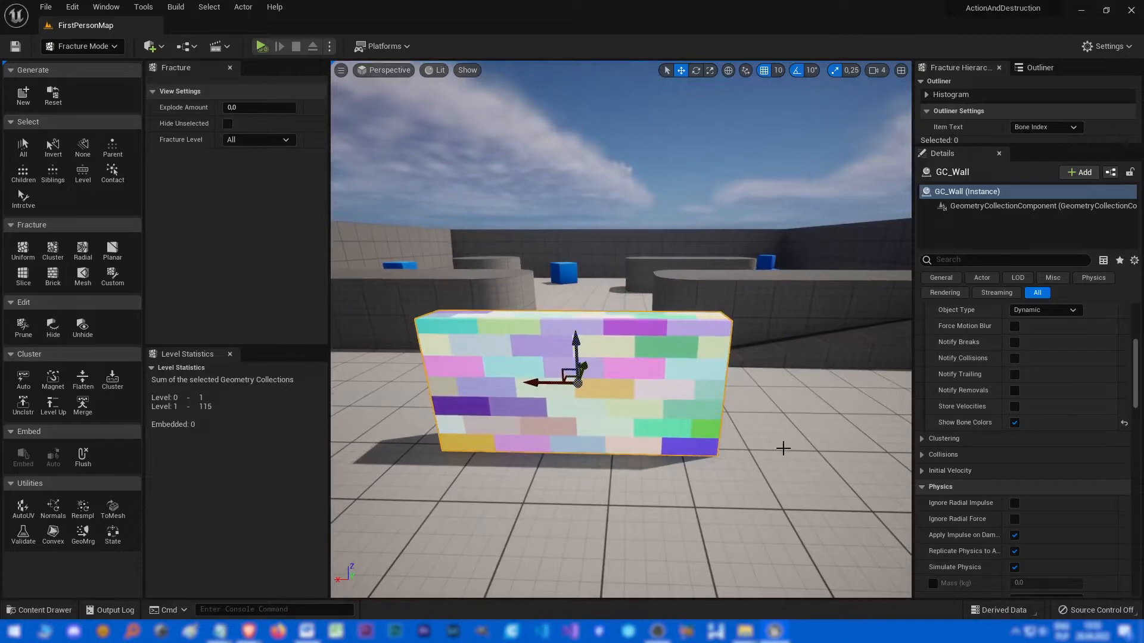
right_click_drag(581, 375, 626, 376)
scroll(983, 474, "up", 3)
scroll(950, 479, "up", 2)
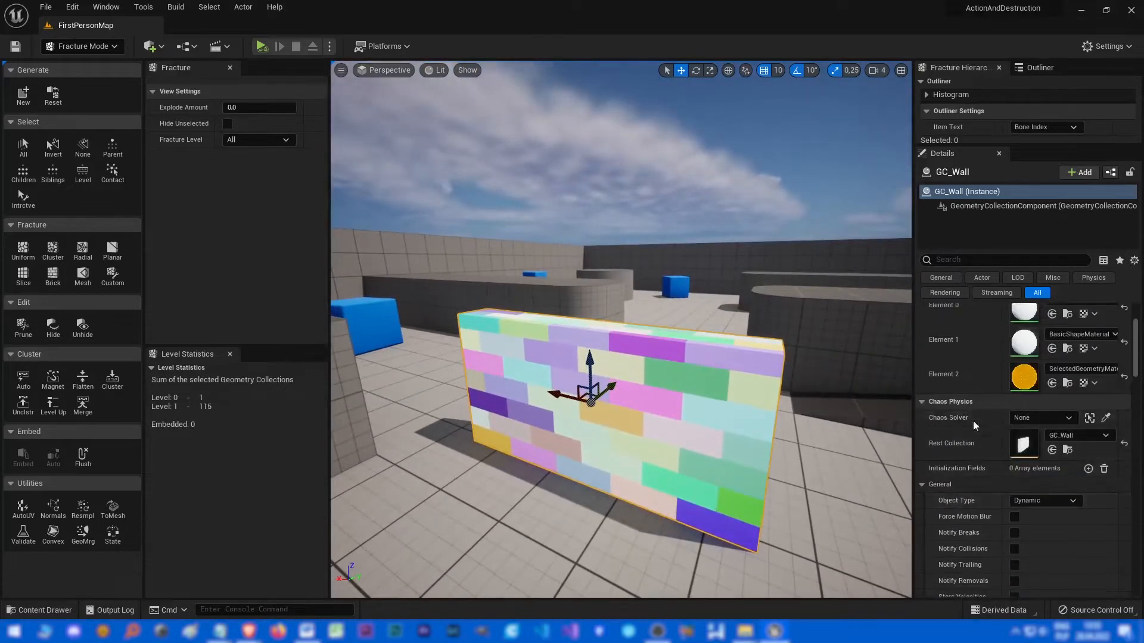
scroll(960, 499, "down", 3)
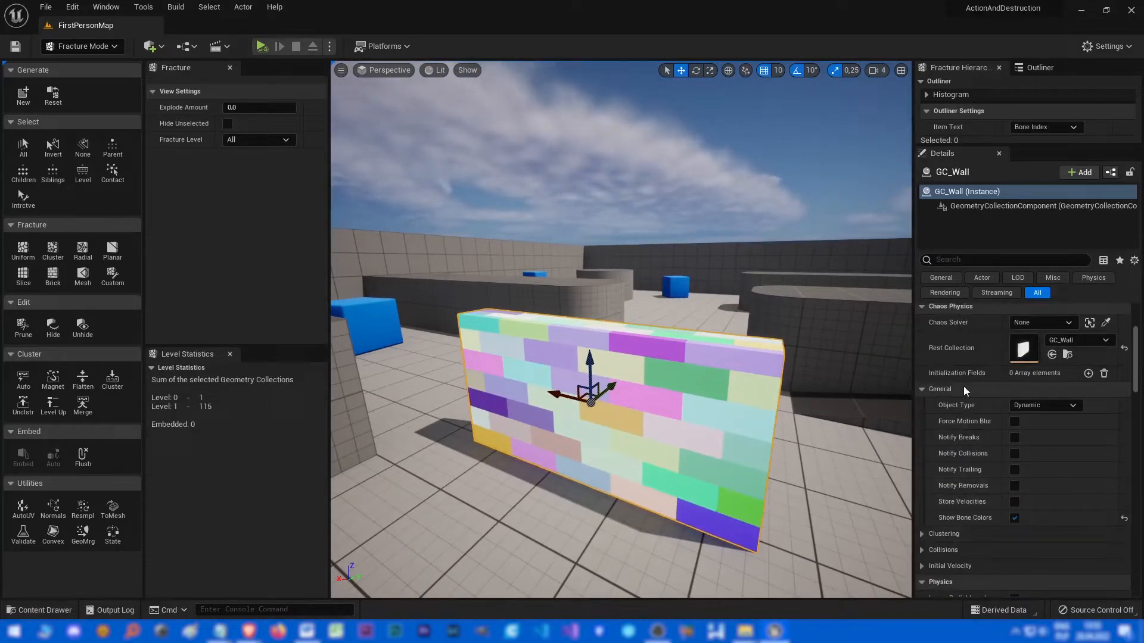
scroll(964, 388, "down", 2)
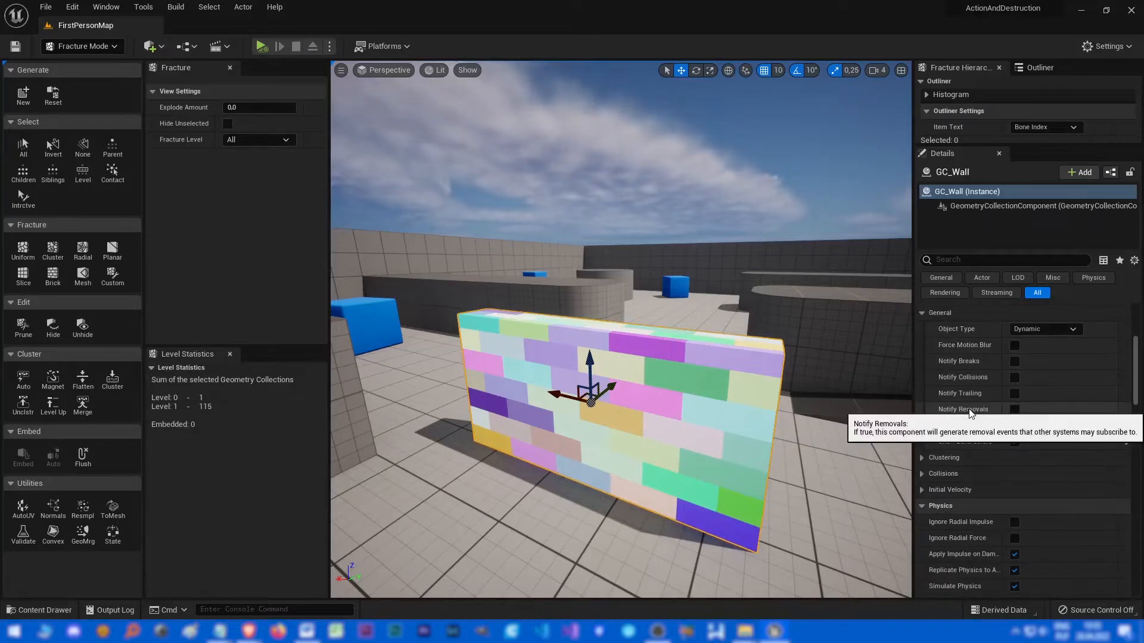
- Re-enable clustering on GC_Wall, keeping thresholds 500000, 50000 and 5000
left_click(964, 458)
scroll(974, 375, "down", 2)
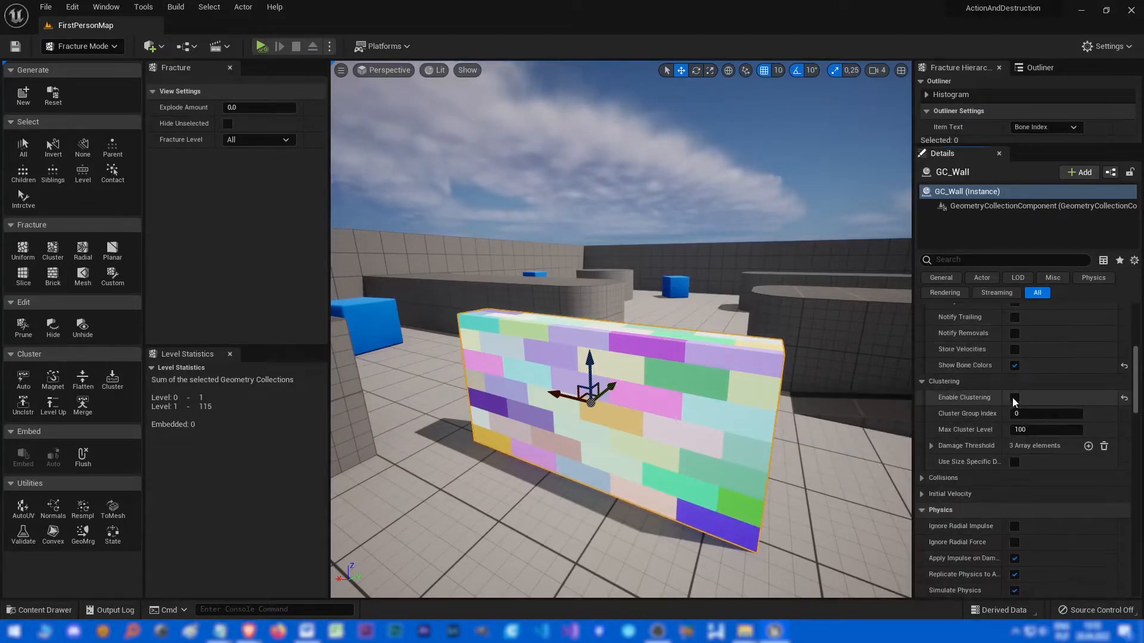
scroll(978, 358, "down", 1)
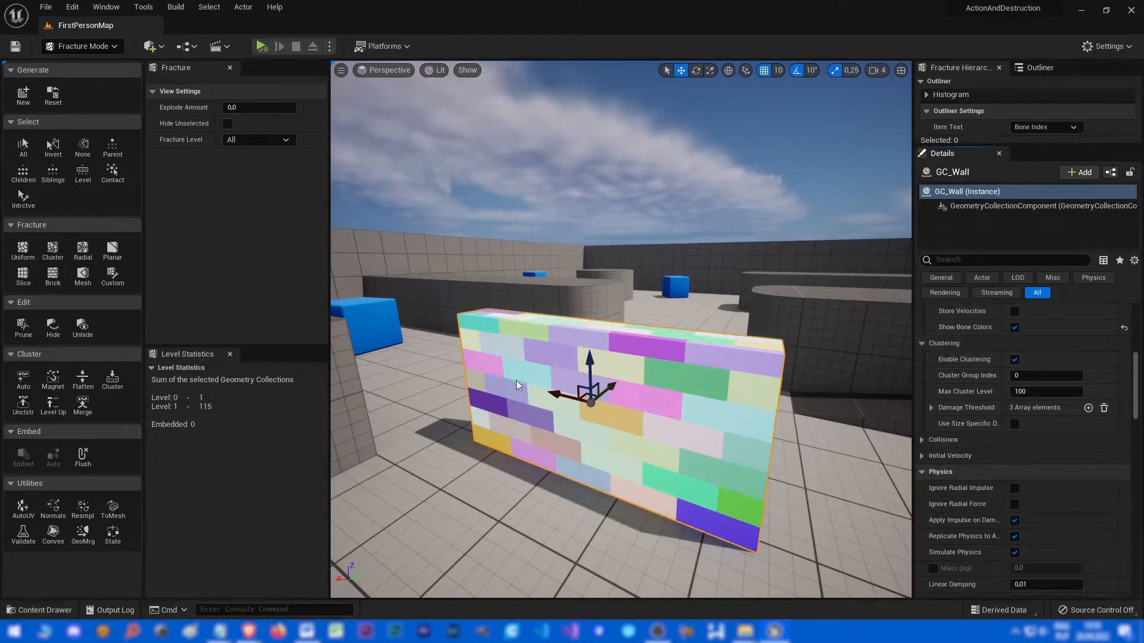
right_click_drag(652, 424, 652, 421)
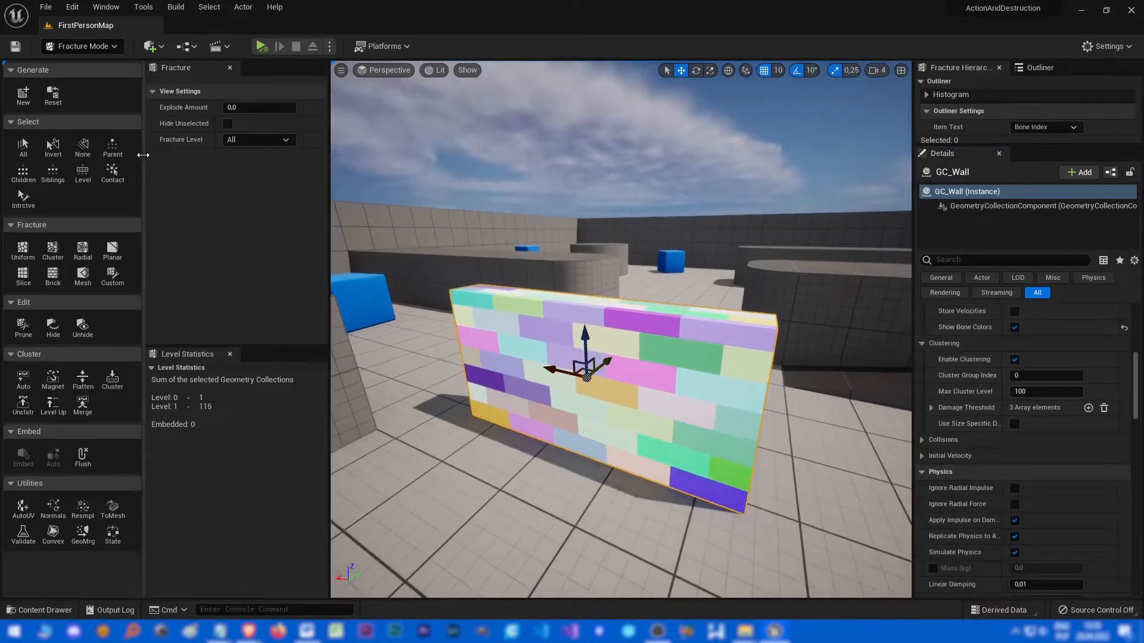
- Select all wall pieces and start a Uniform Voronoi fracture, trying 700 then 100 sites
left_click(24, 146)
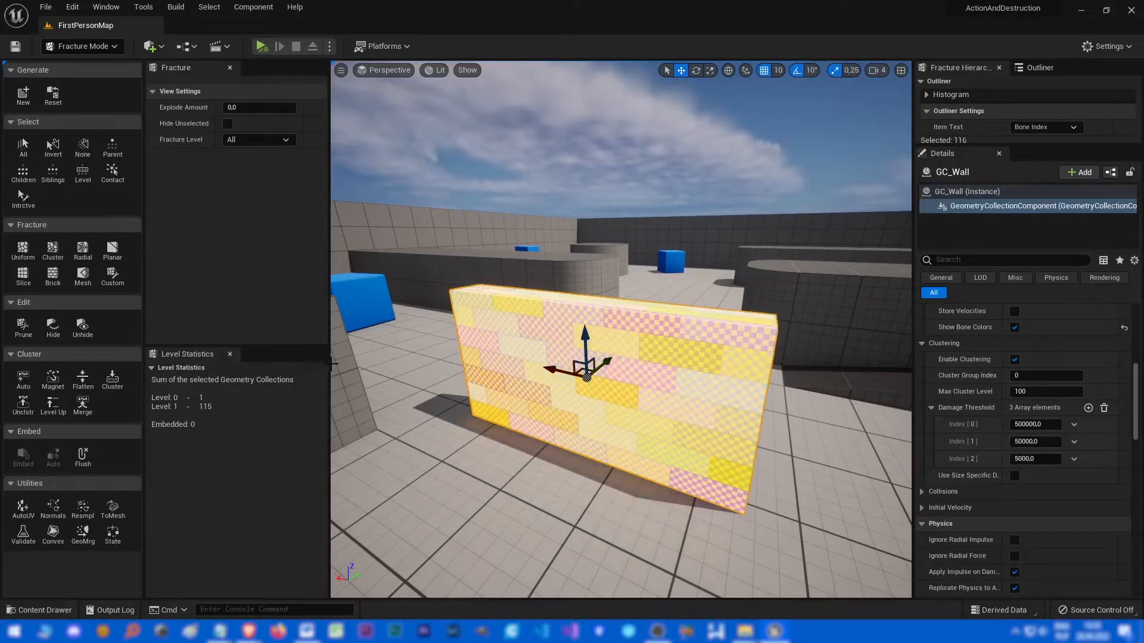
left_click(23, 251)
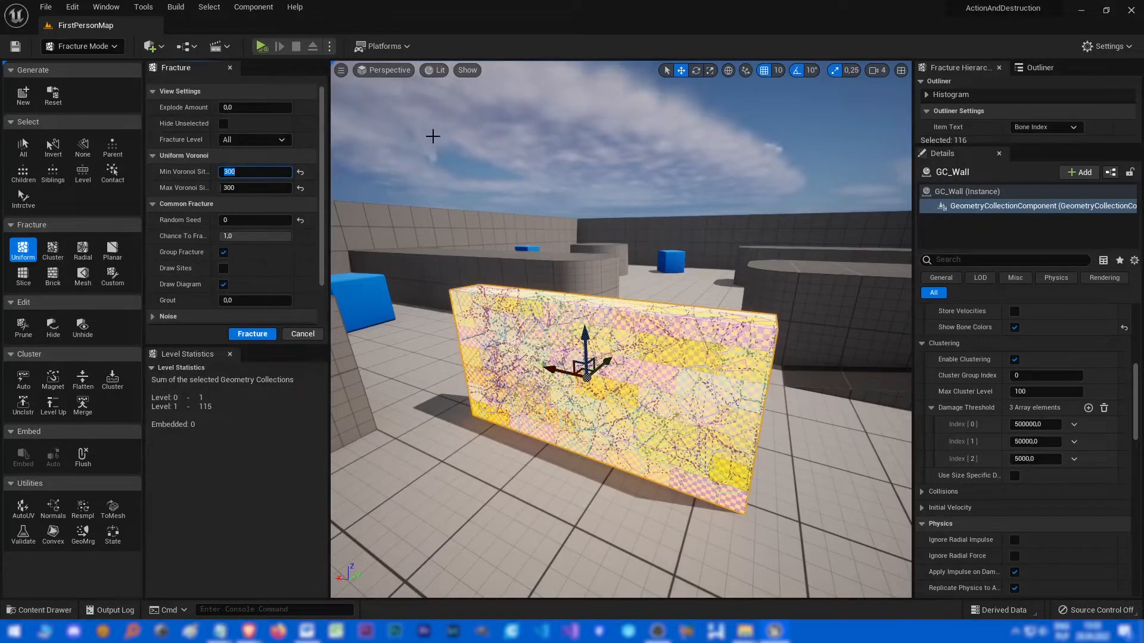
type("0")
key("Tab")
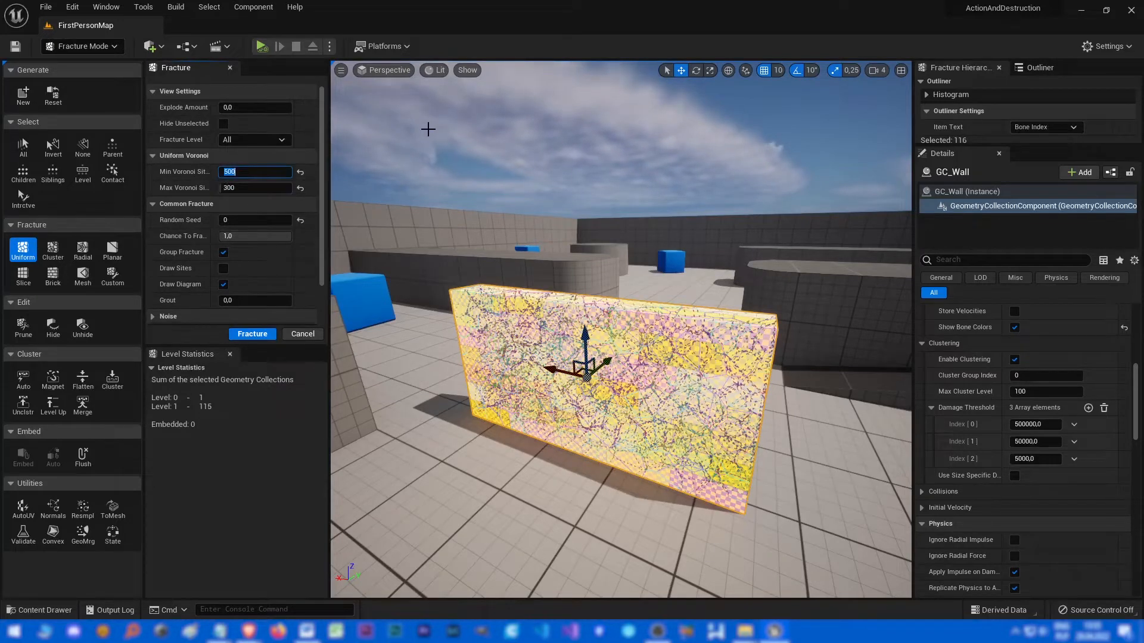
type("700")
key("Tab")
type("700")
key("Tab")
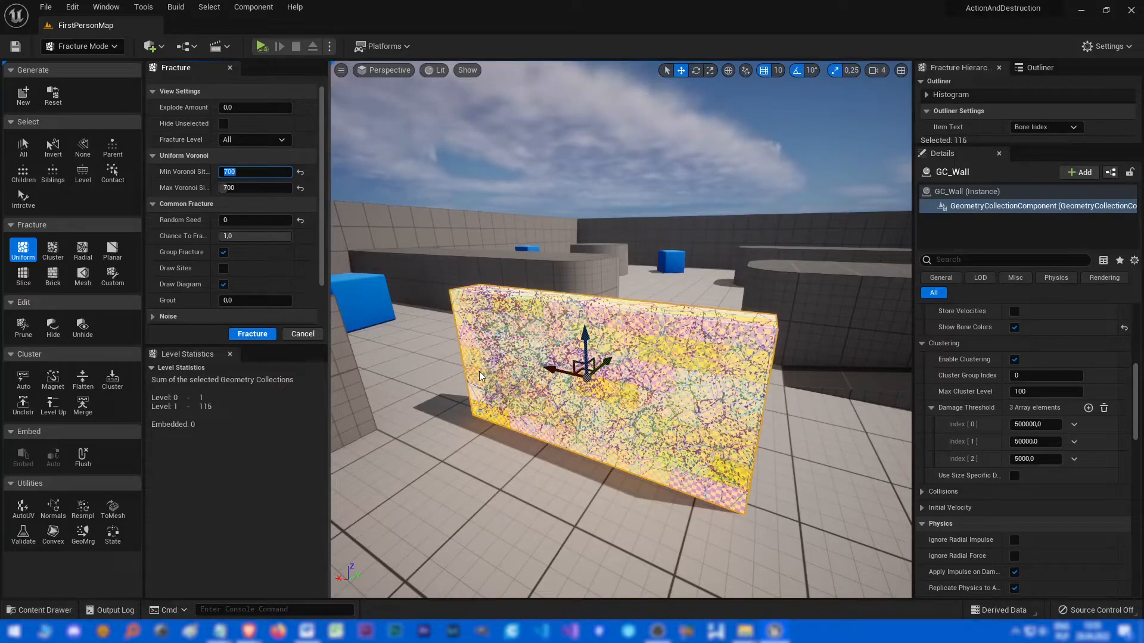
key("Tab")
key("Tab")
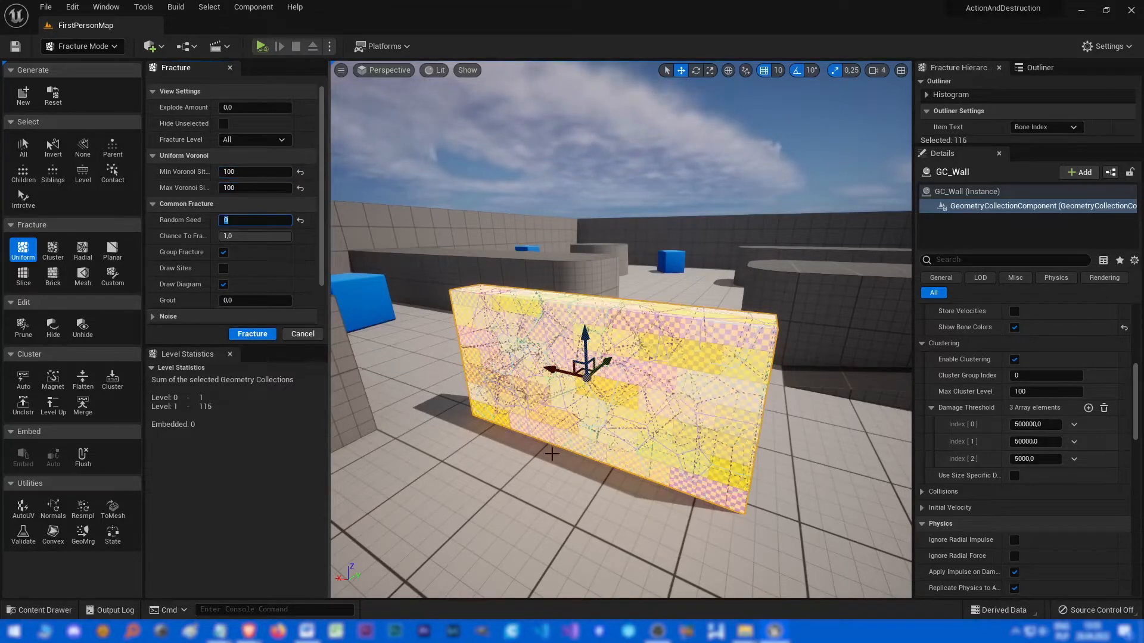
- Set Min and Max Voronoi Sites to 200 and fracture, yielding 1266 level-2 pieces
right_click_drag(544, 427, 537, 420)
right_click_drag(620, 358, 620, 358)
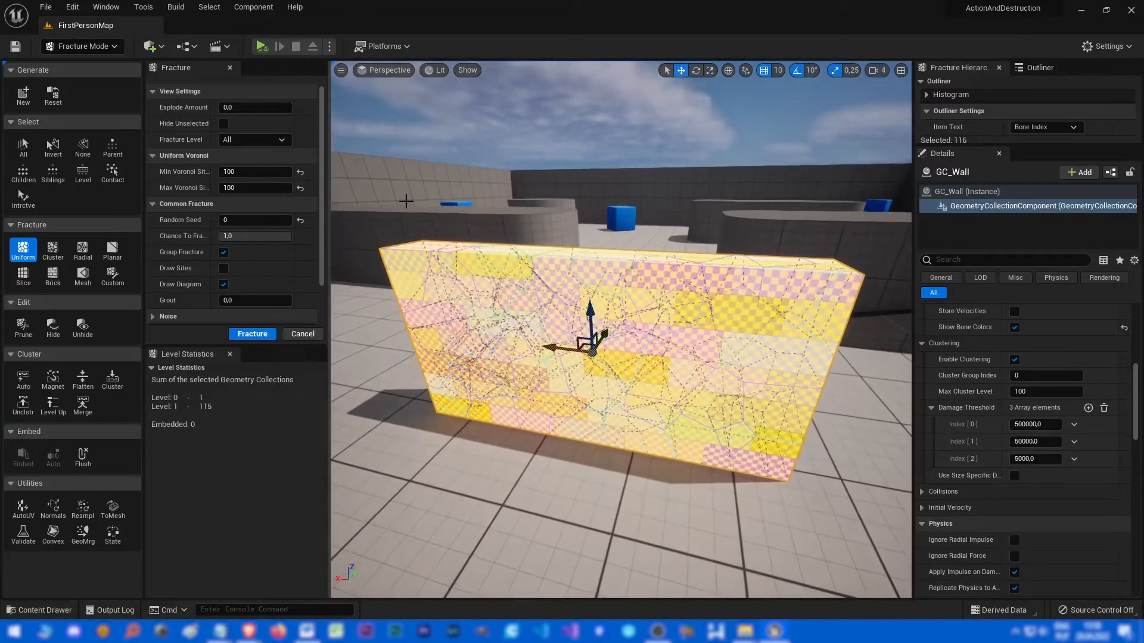
left_click(254, 171)
type("00")
key("Tab")
type("200")
key("Tab")
left_click(251, 335)
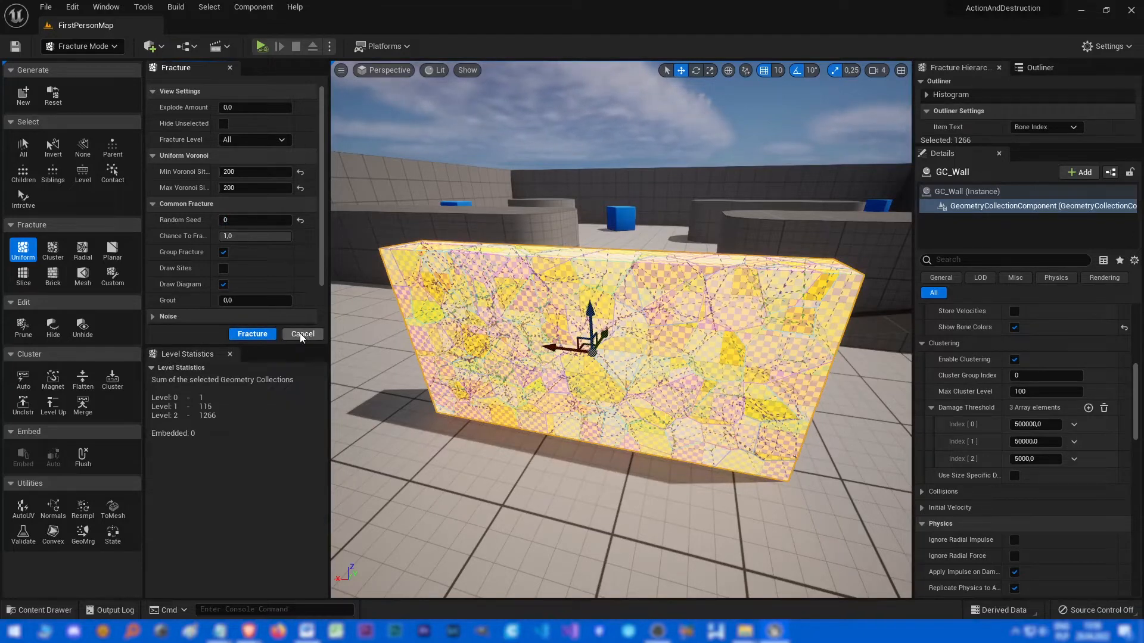
- Cancel the fracture settings, deselect all pieces and cycle the fracture level back to Root
left_click(301, 334)
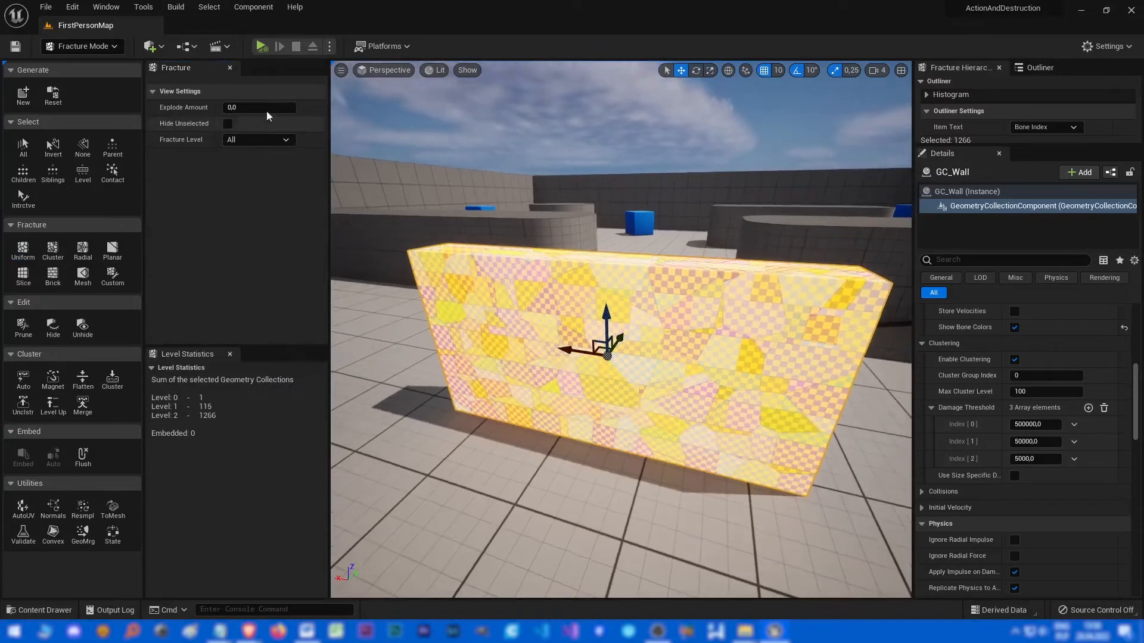
left_click(81, 148)
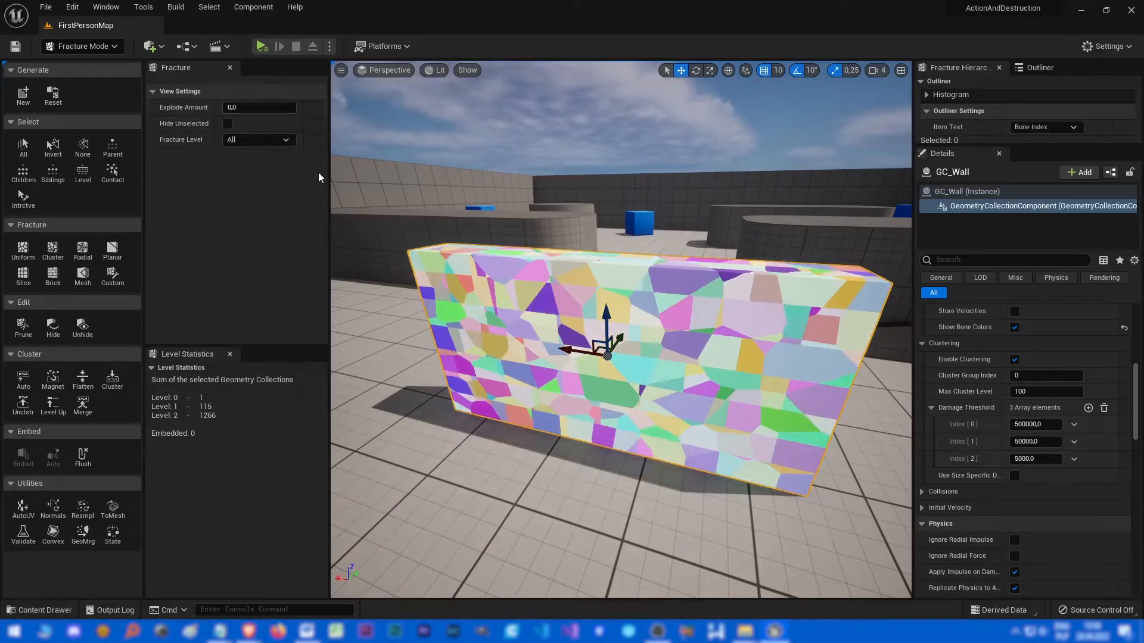
key("Page_Up")
key("Page_Up")
key("Page_Up")
key("Page_Down")
key("Page_Down")
key("Page_Down")
key("Page_Up")
key("Page_Up")
key("Page_Down")
key("Page_Down")
key("Page_Up")
key("Page_Up")
key("Page_Up")
key("Page_Down")
key("Page_Up")
key("Page_Down")
key("Page_Up")
key("Page_Down")
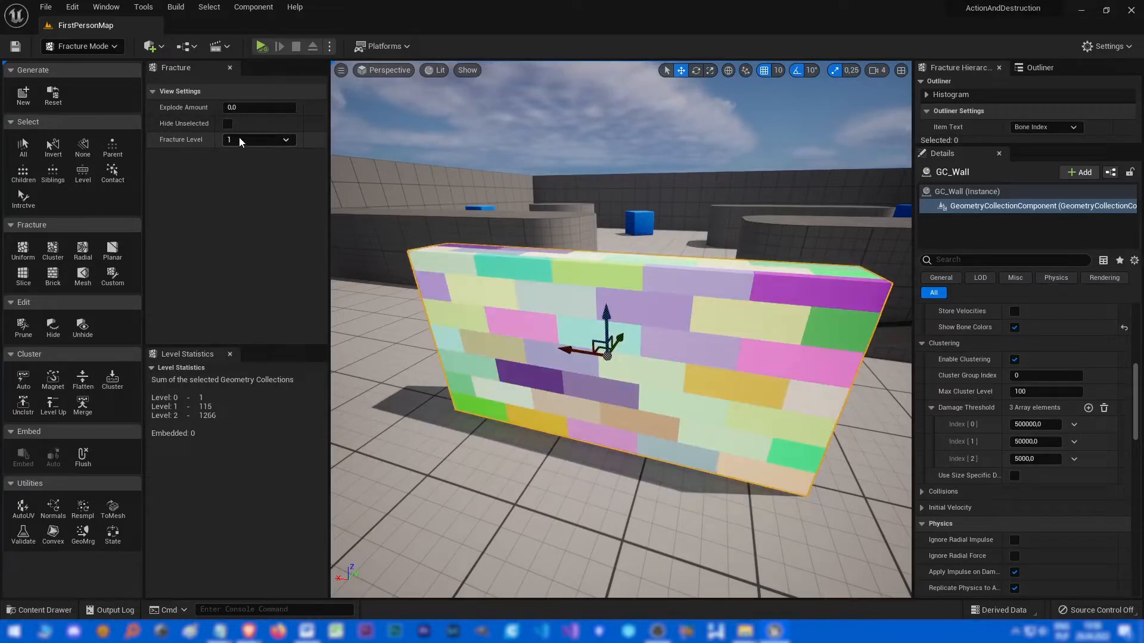
- Preview the bricks with Explode Amount, then review levels 1 and 2, ending on Root
left_click_drag(234, 107, 337, 119)
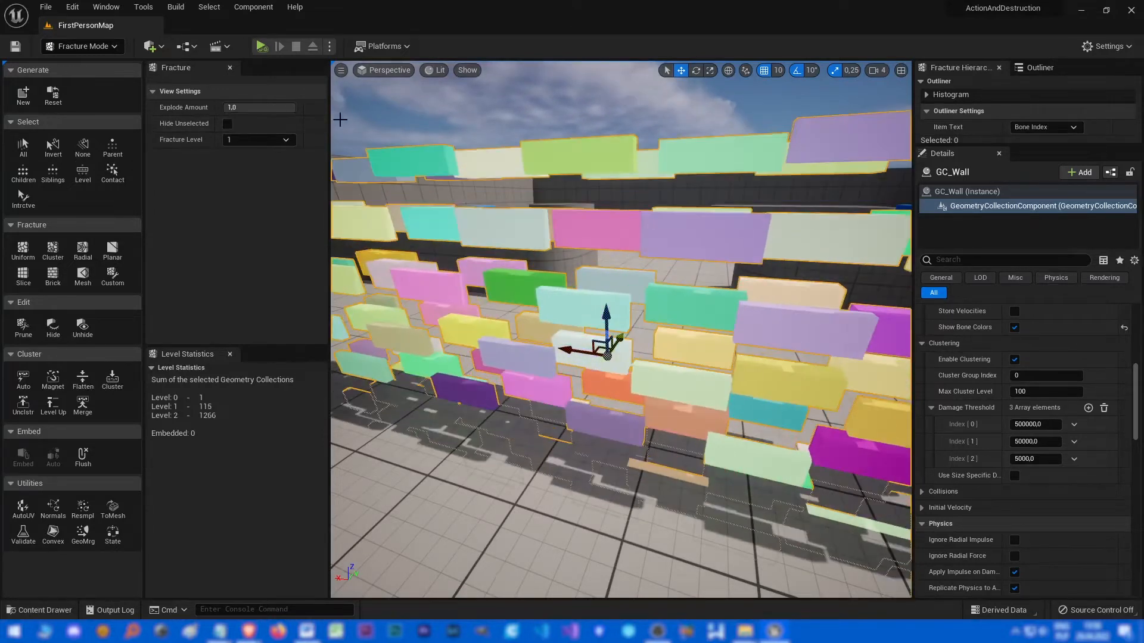
left_click_drag(337, 119, 241, 119)
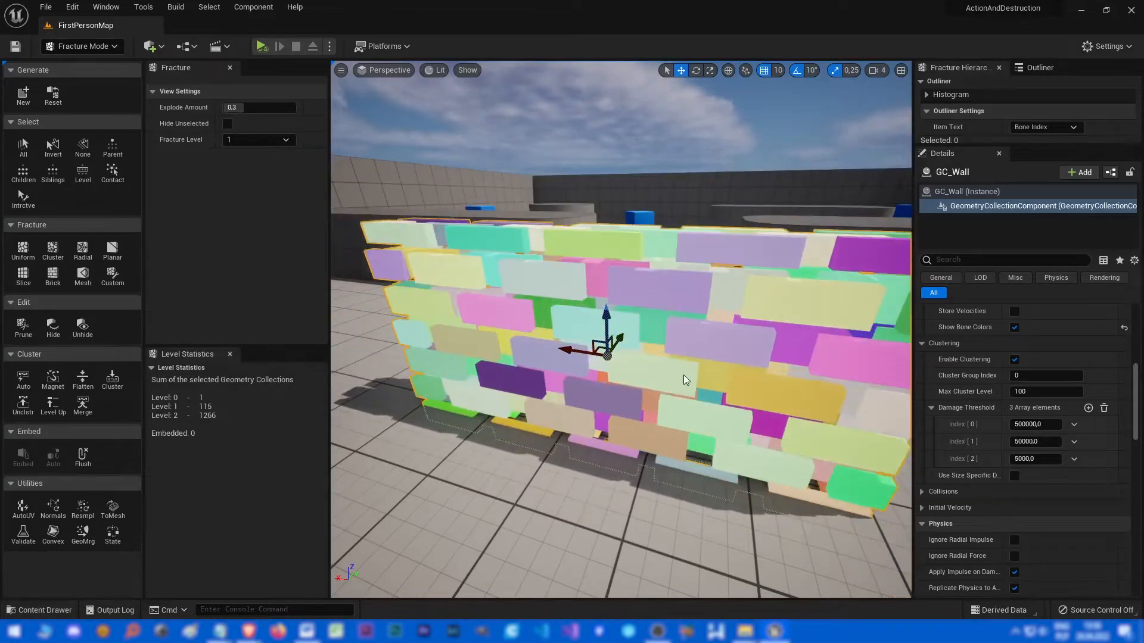
key("Page_Up")
key("Page_Down")
key("Page_Down")
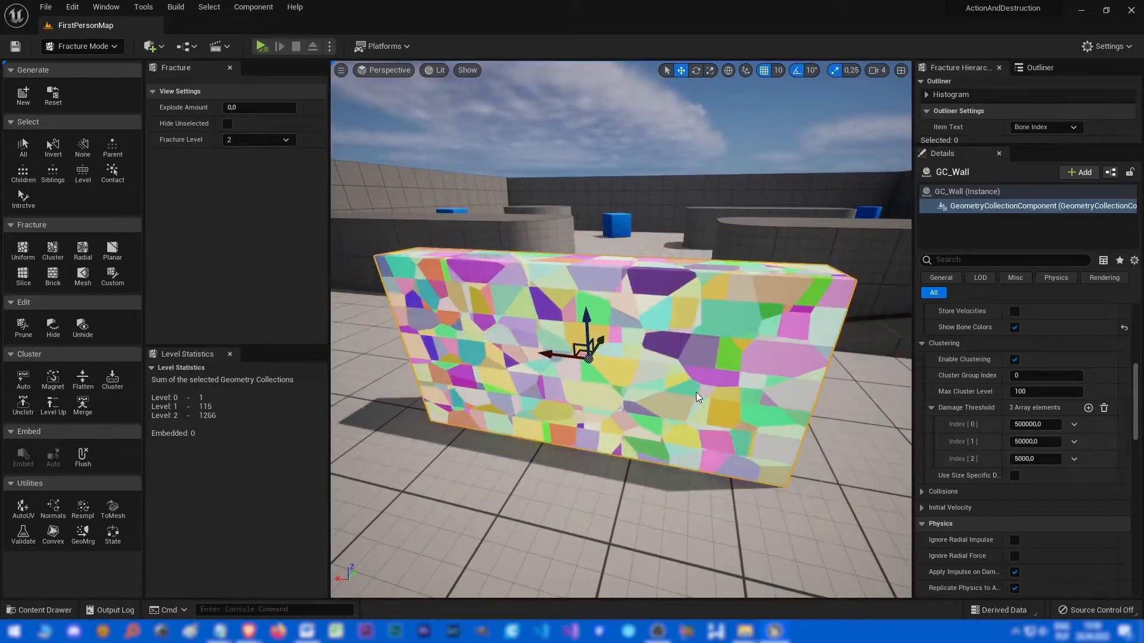
key("Page_Down")
key("Page_Down")
key("Page_Down")
key("Page_Down")
key("Page_Down")
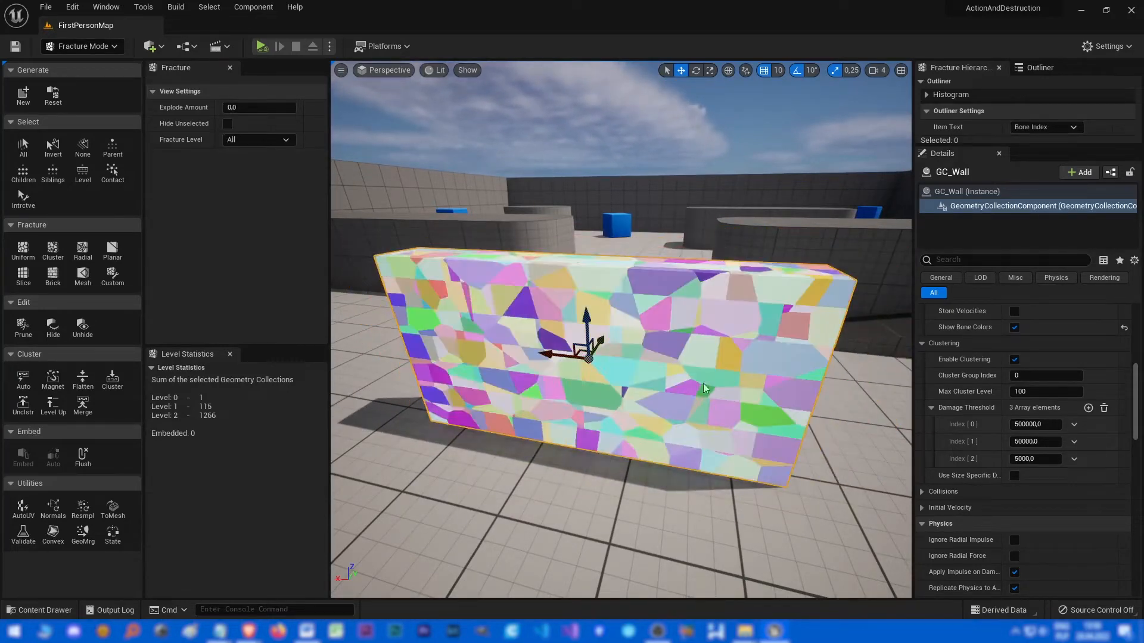
key("Page_Down")
key("Page_Down")
key("Page_Up")
key("Page_Down")
key("Page_Down")
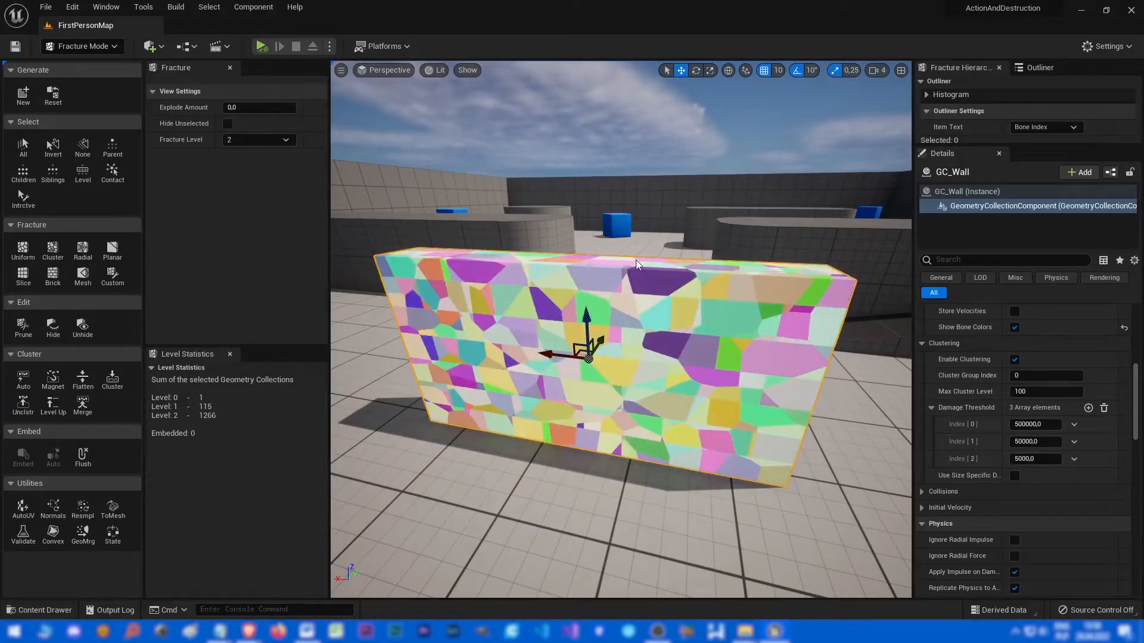
key("Page_Up")
key("Page_Up")
key("Page_Down")
key("Page_Down")
key("Page_Up")
key("Page_Up")
key("Page_Down")
key("Page_Down")
key("Page_Up")
key("Page_Up")
key("Page_Down")
key("Page_Down")
key("Page_Up")
key("Page_Up")
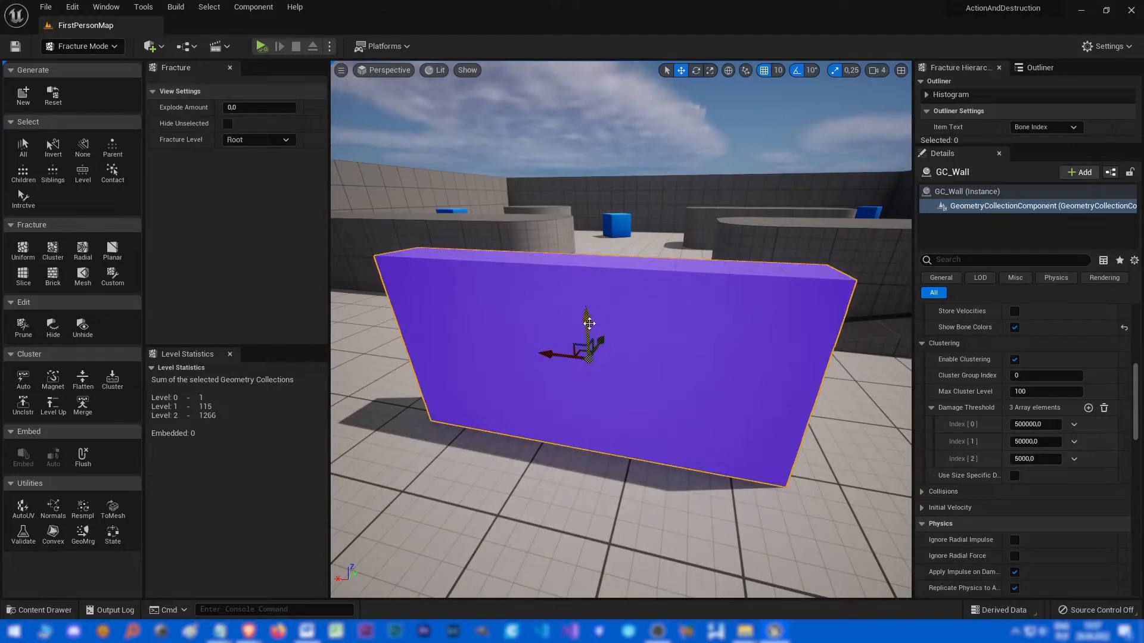
- Deselect the wall and simulate with thresholds 500000, 50000, 5000; only a corner breaks
key("Page_Down")
key("Page_Down")
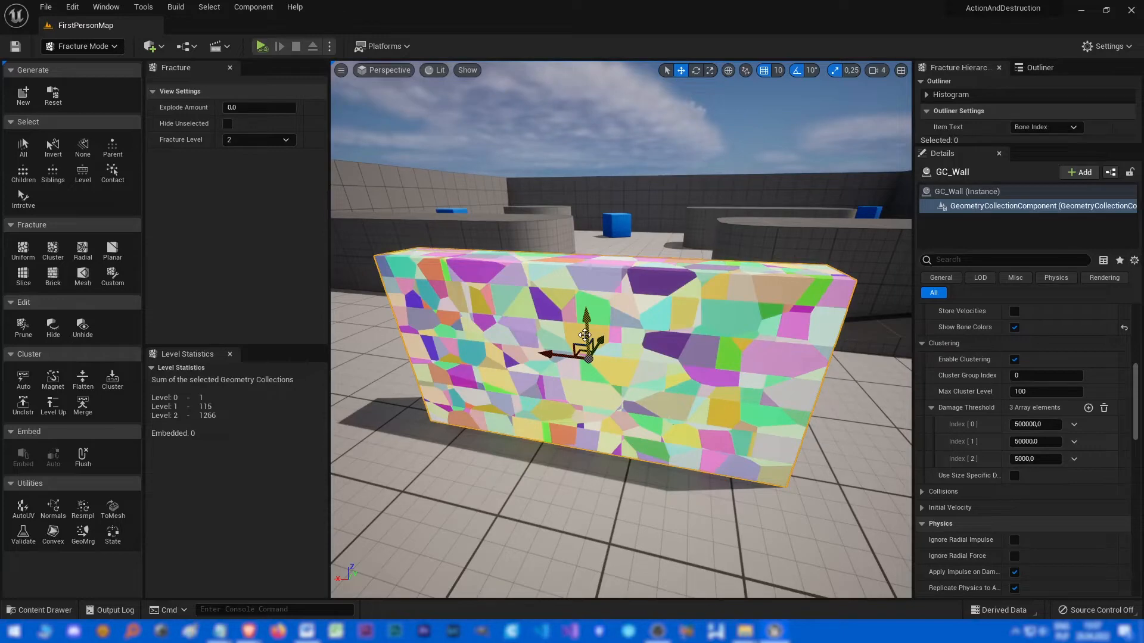
key("Page_Up")
key("Page_Up")
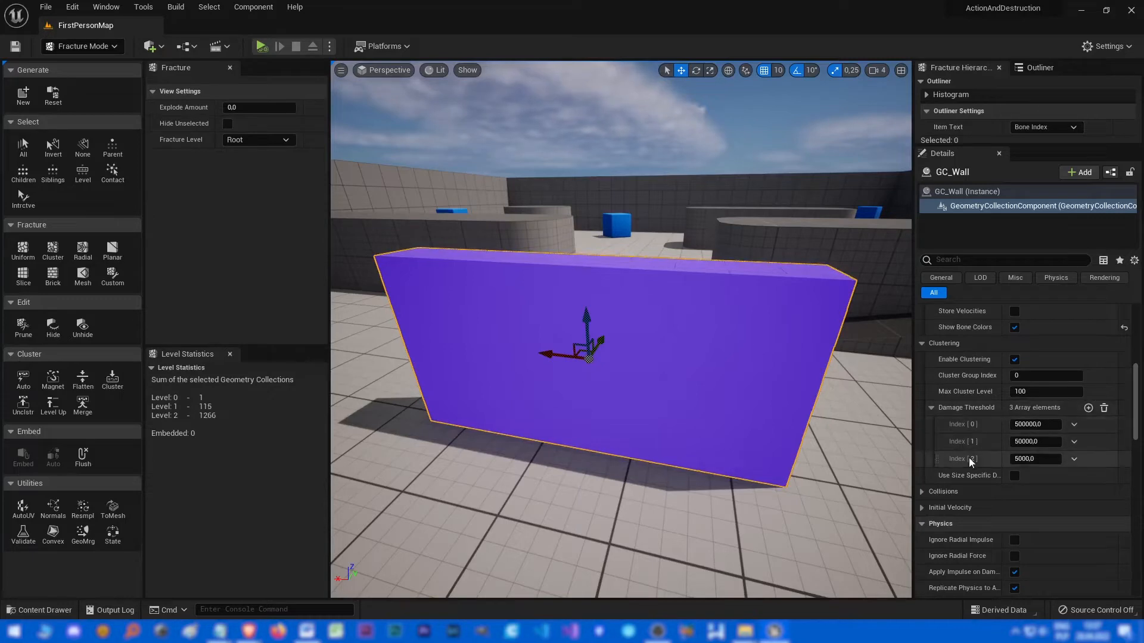
left_click(589, 331)
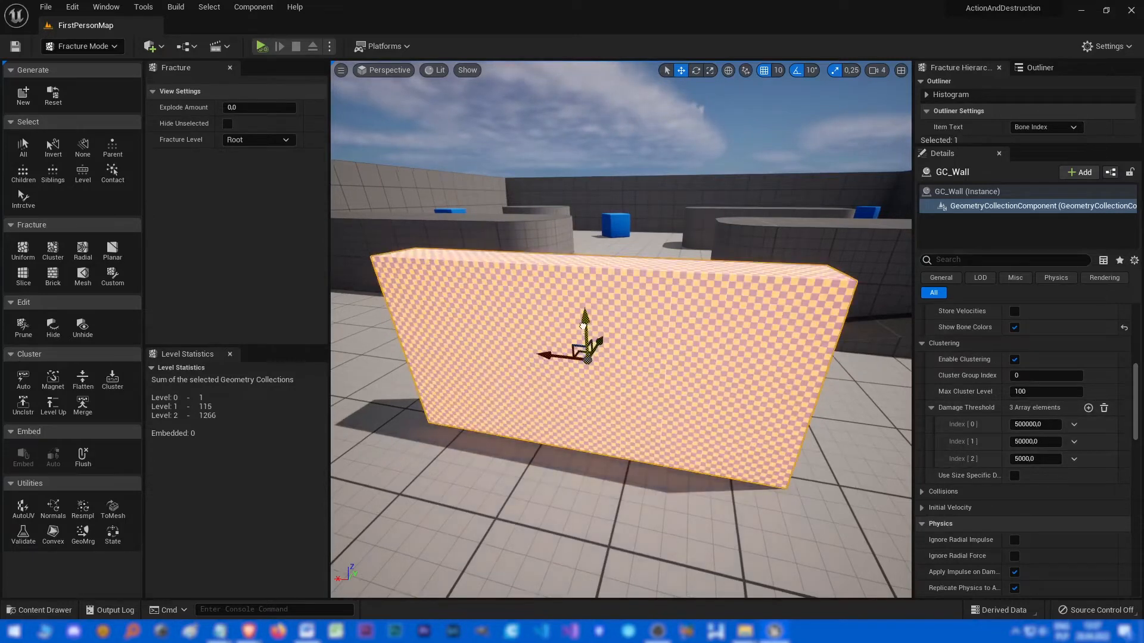
scroll(589, 331, "up", 5)
left_click(83, 146)
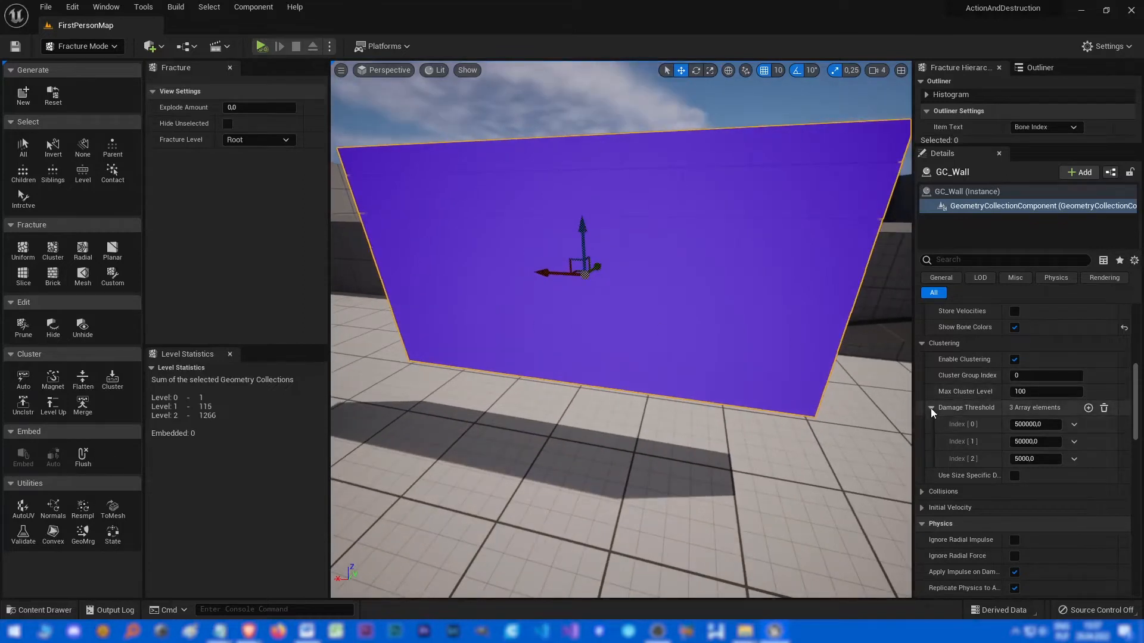
scroll(982, 500, "down", 1)
scroll(982, 502, "down", 1)
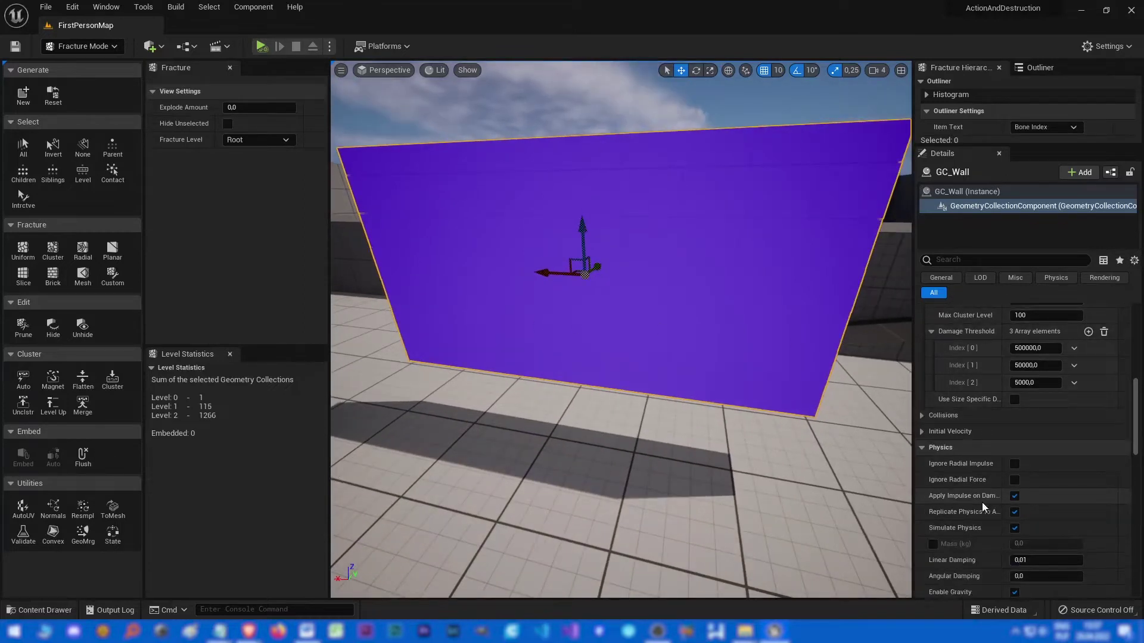
left_click(260, 47)
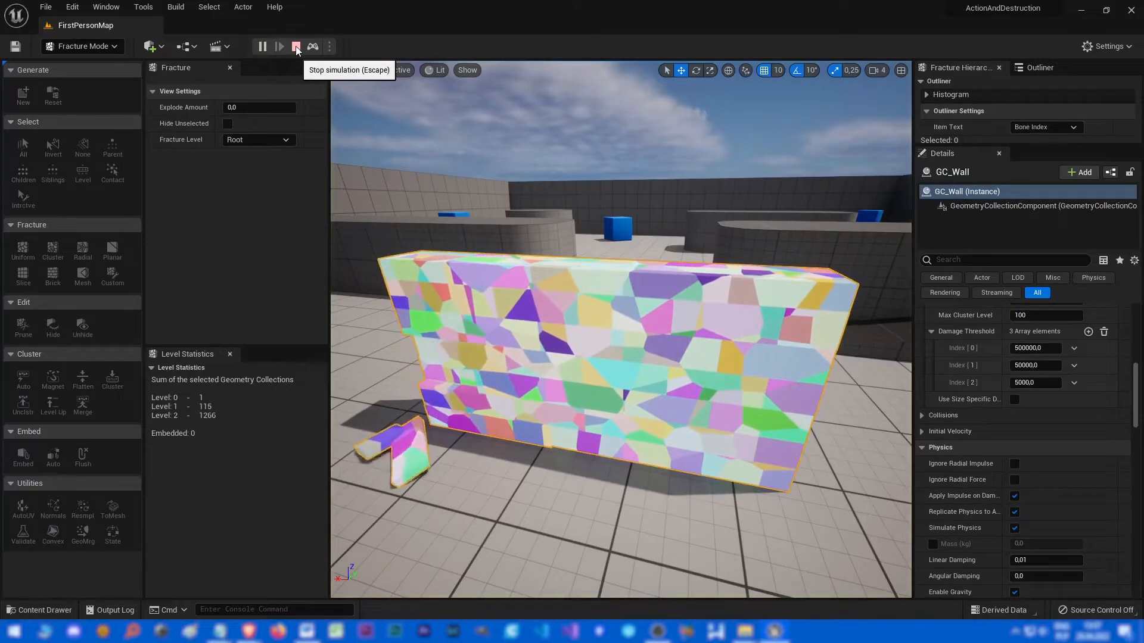
- Lower Damage Threshold [0] to 100000 and simulate the wall's collapse
left_click(296, 46)
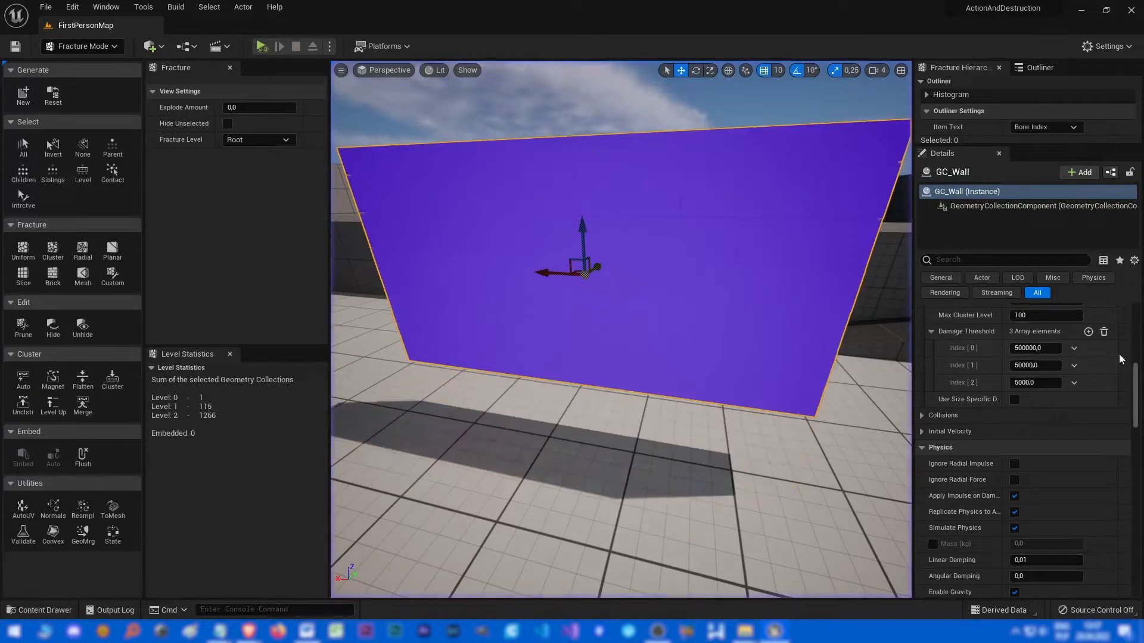
left_click(1028, 348)
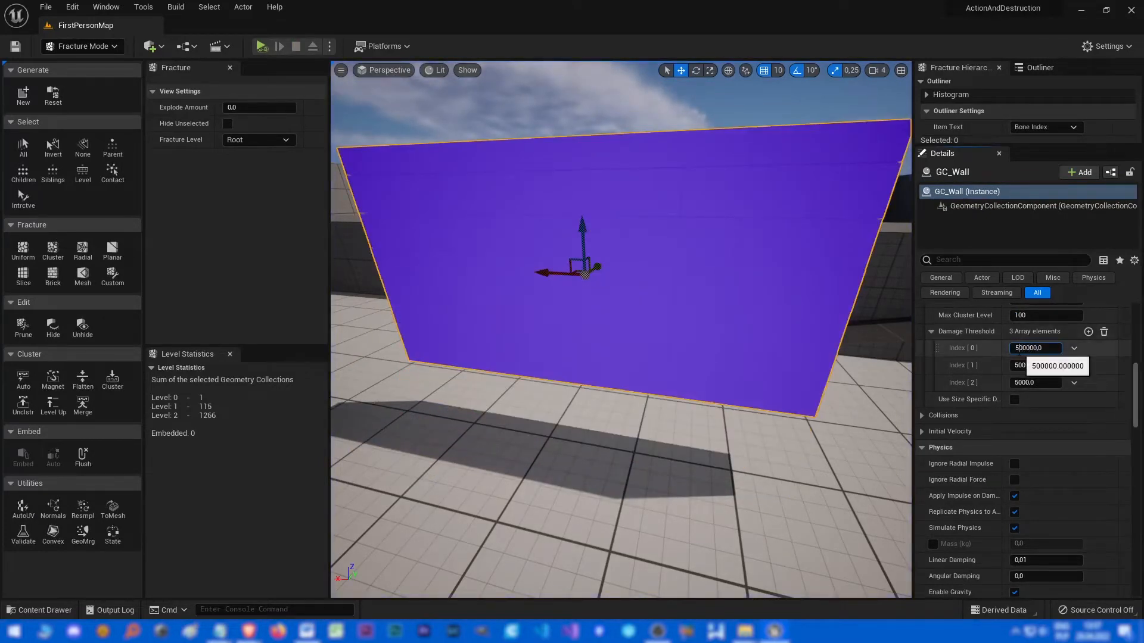
key("Home")
key("Delete")
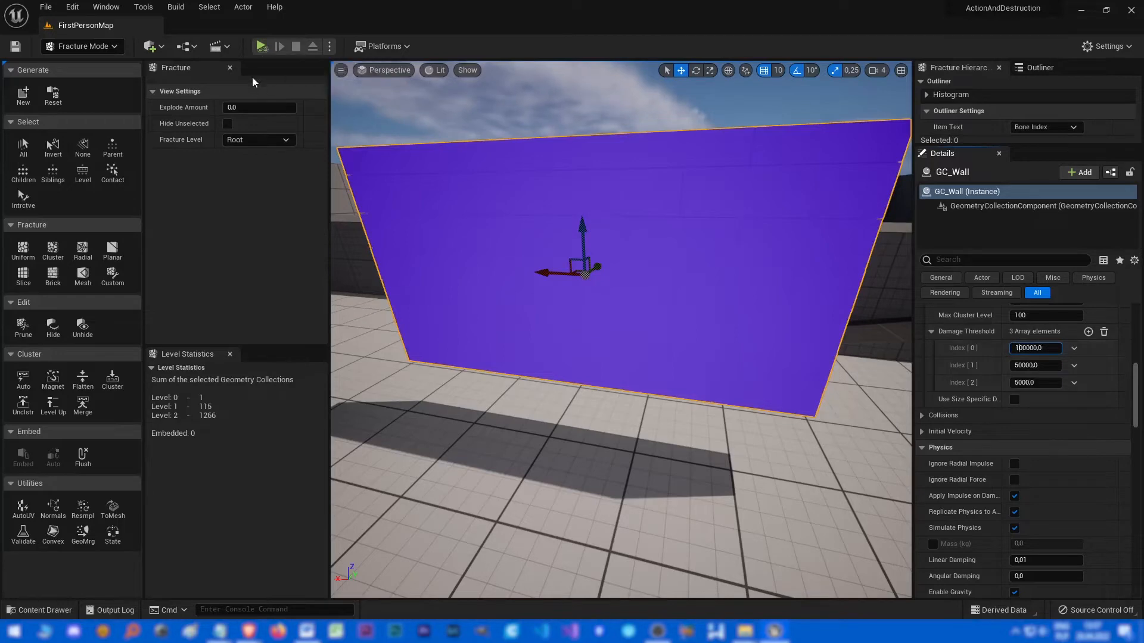
left_click(261, 47)
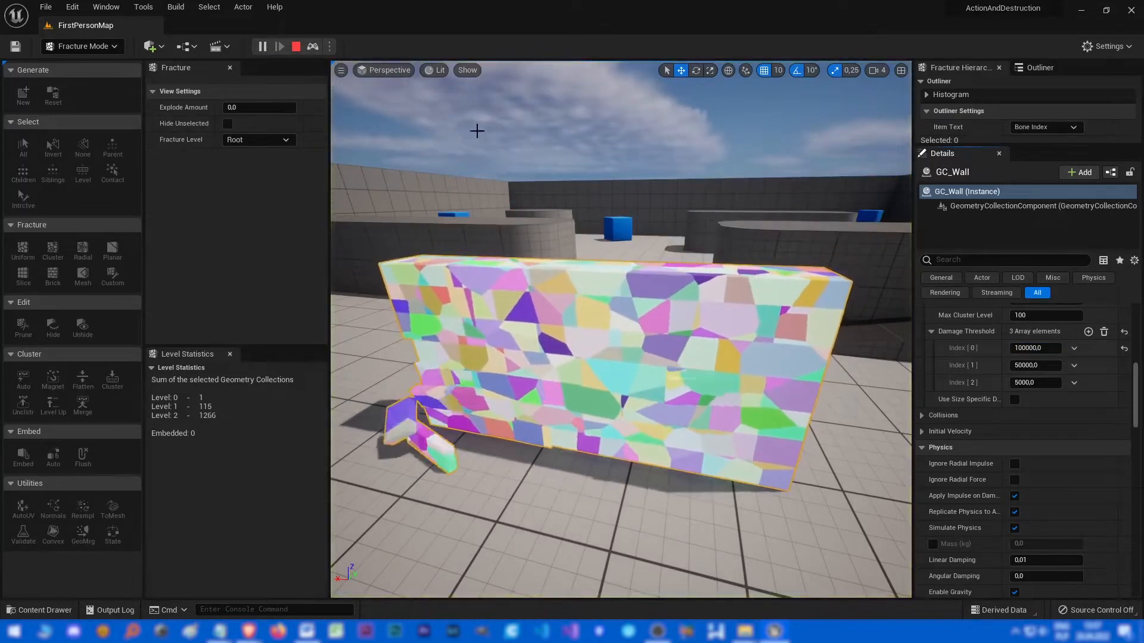
right_click_drag(725, 372, 718, 377)
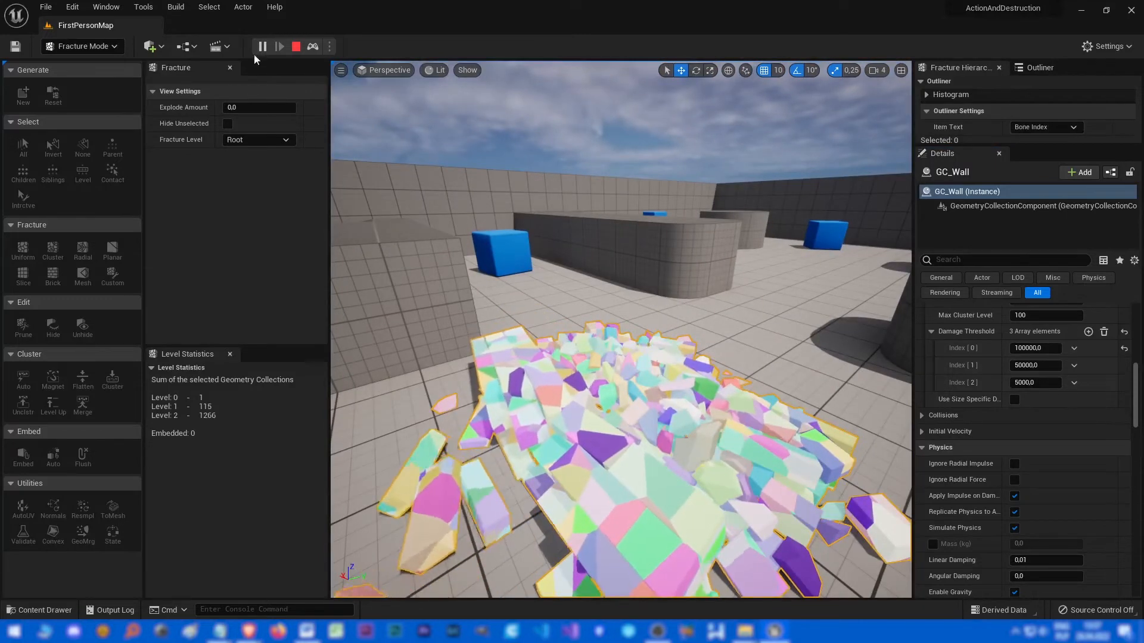
left_click(296, 46)
- Set Damage Threshold [0] to 50000 and re-run the simulation
key("f")
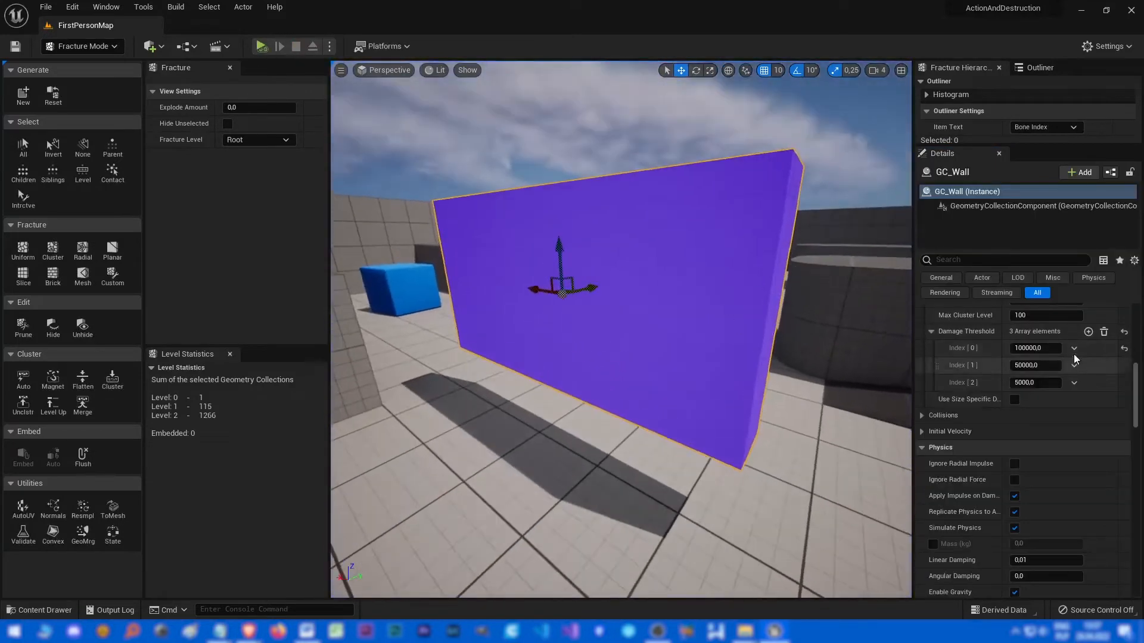
type("50000")
key("Return")
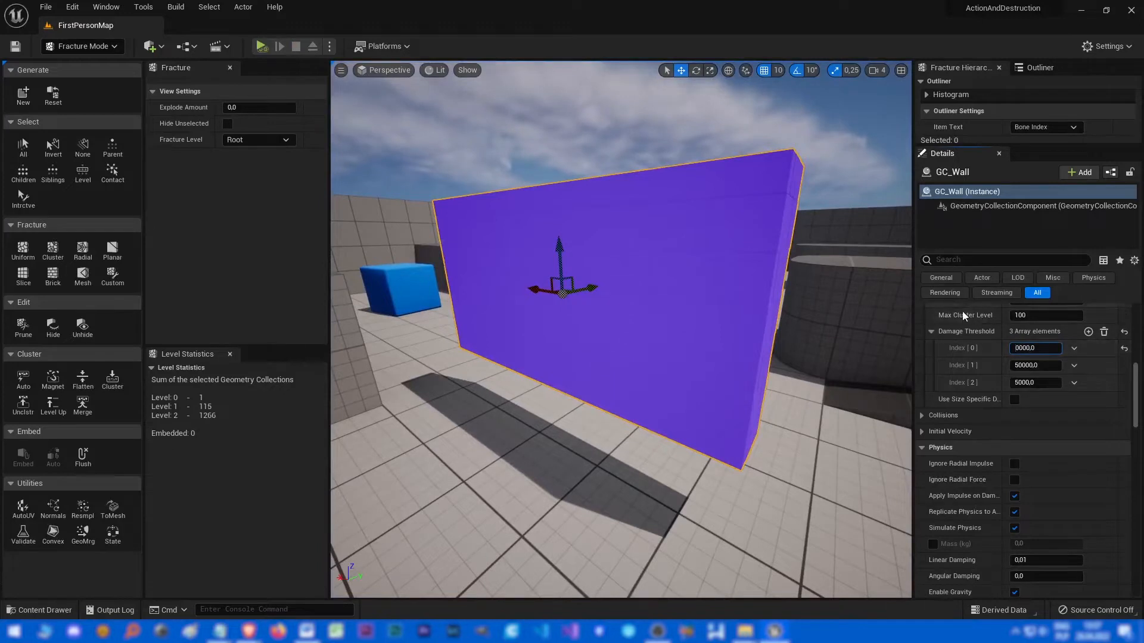
left_click(266, 50)
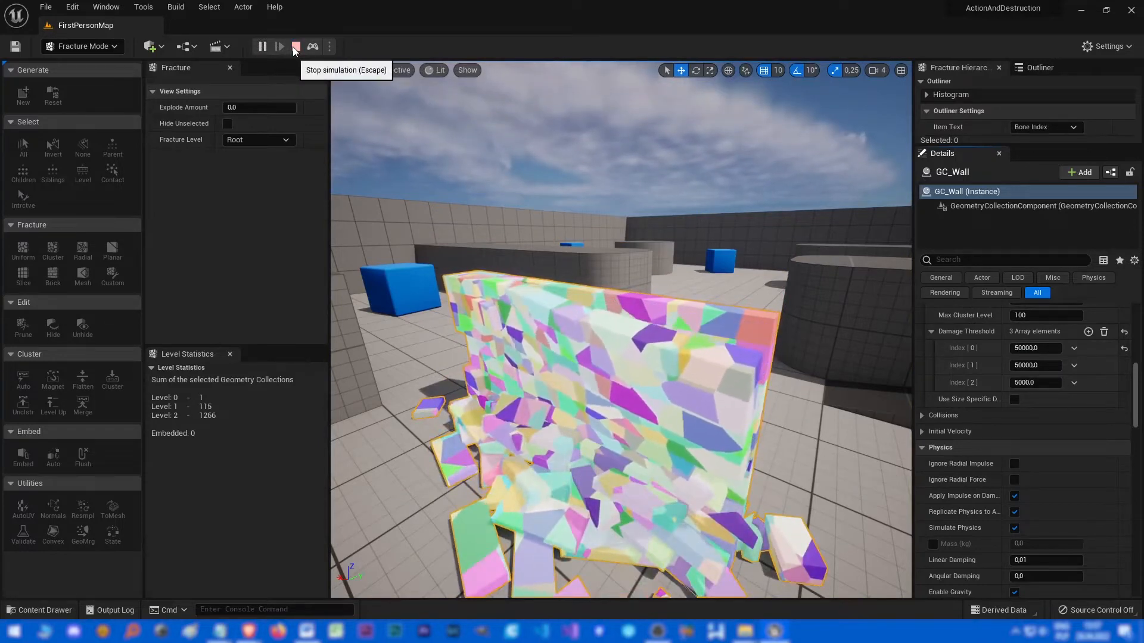
left_click(295, 47)
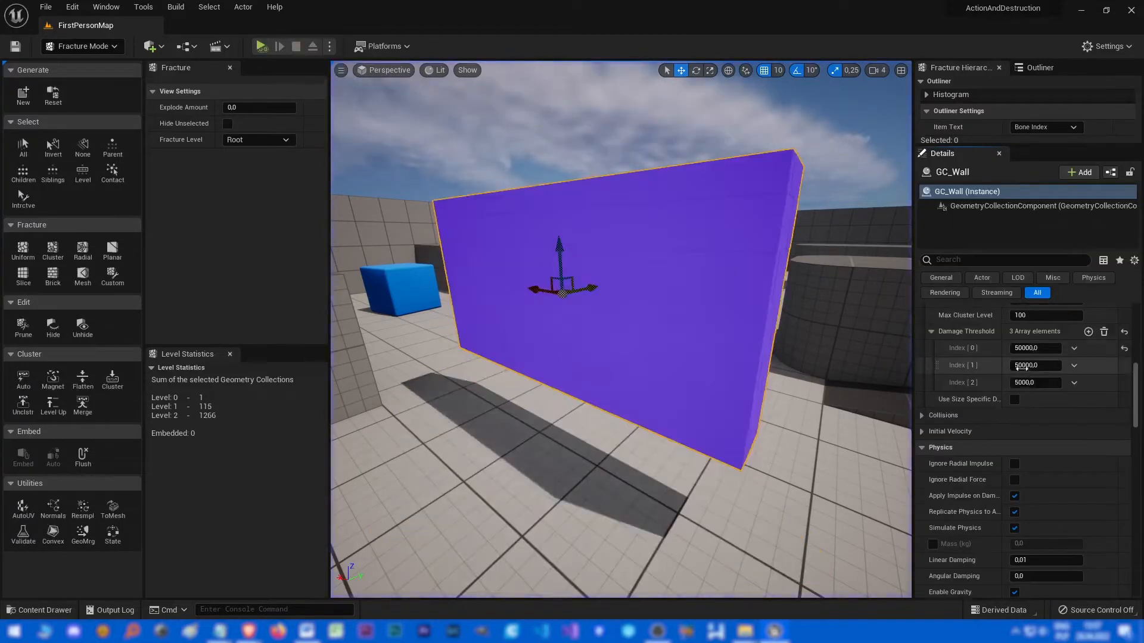
- Lower Damage Threshold [1] to 10000 then 30000, simulating after each change
left_click(1017, 365)
key("BackSpace")
type("1")
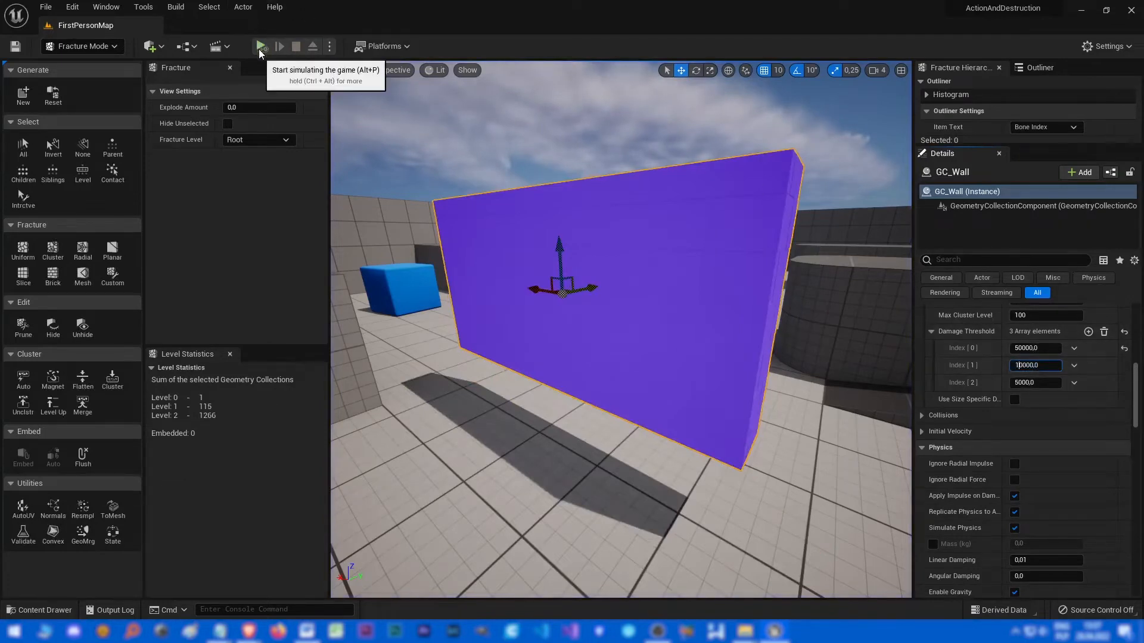
left_click(260, 46)
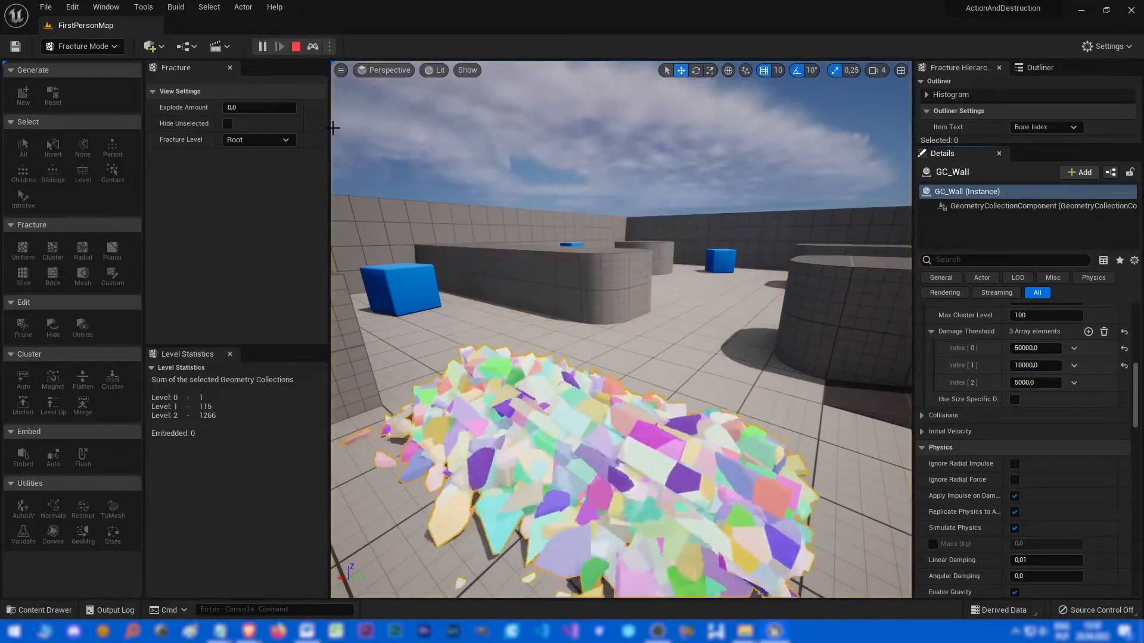
key("Escape")
left_click(1026, 347)
key("BackSpace")
type("3")
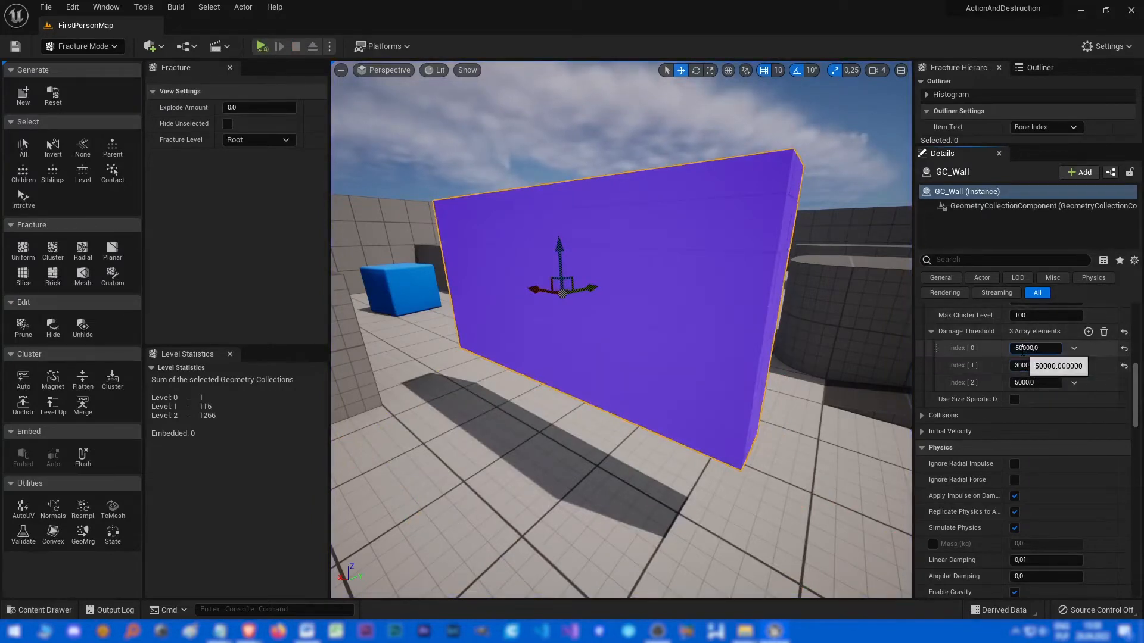
left_click(262, 47)
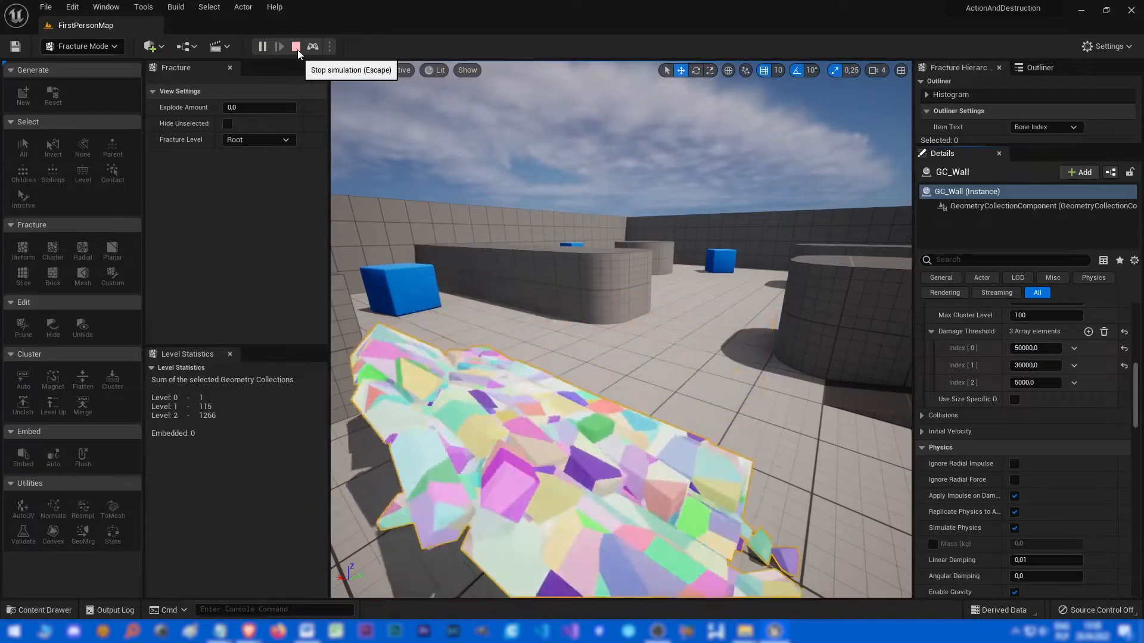
left_click(296, 47)
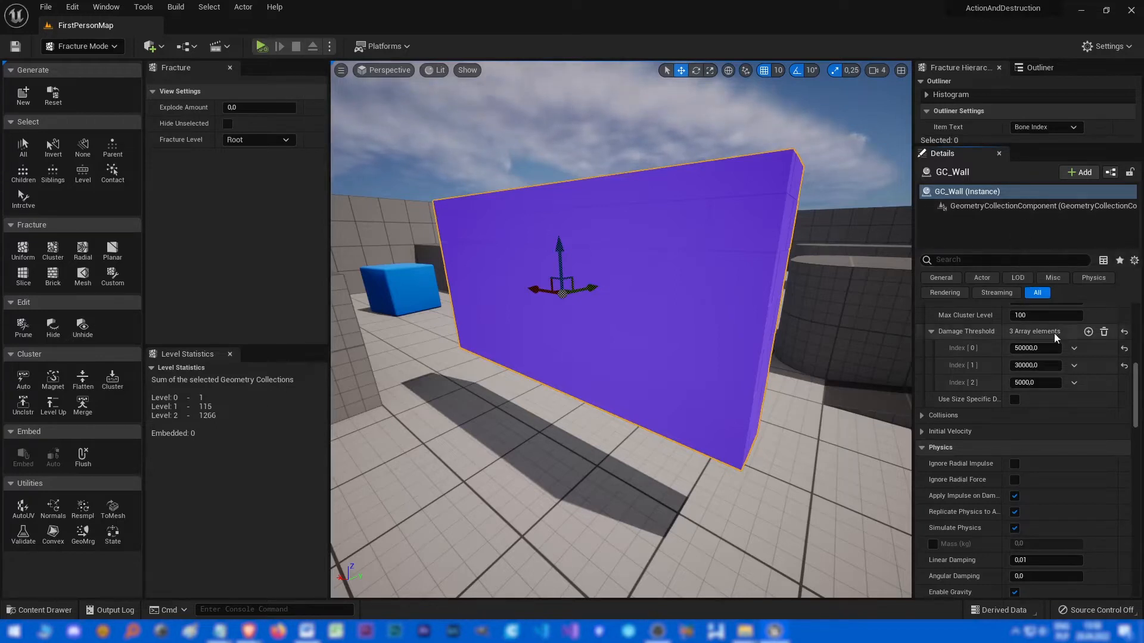
scroll(978, 402, "up", 2)
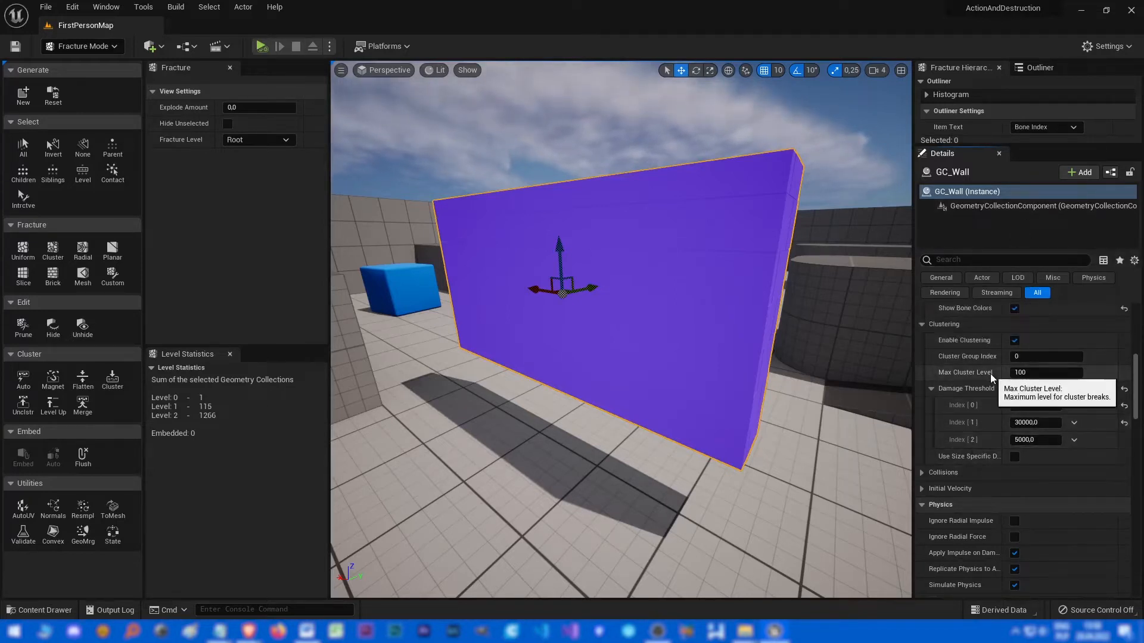
left_click(1014, 340)
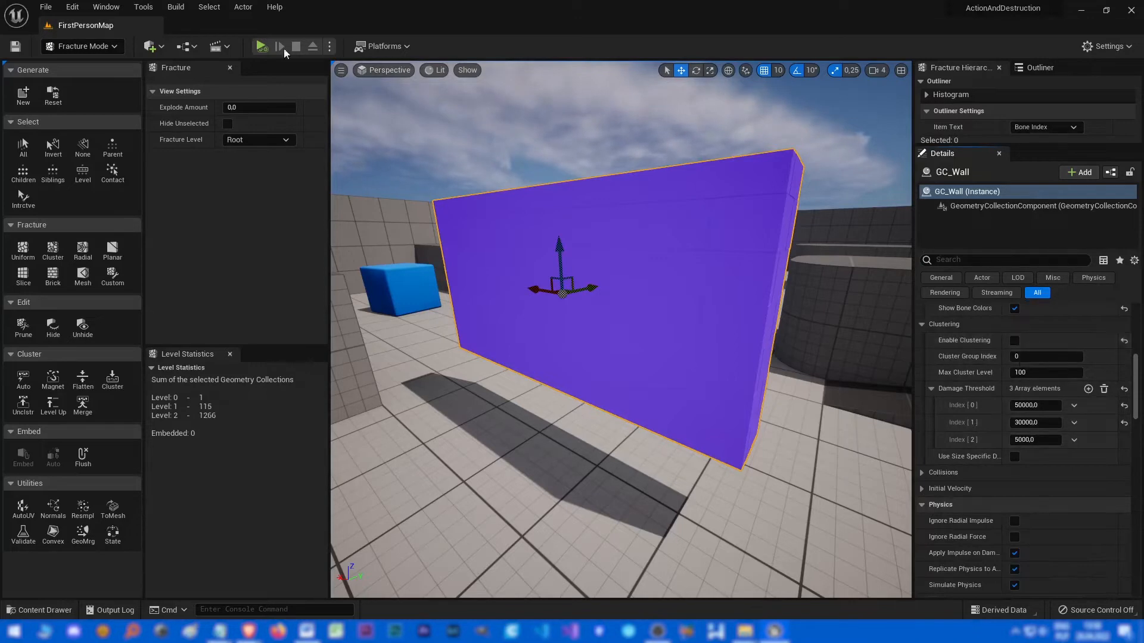
key("alt+s")
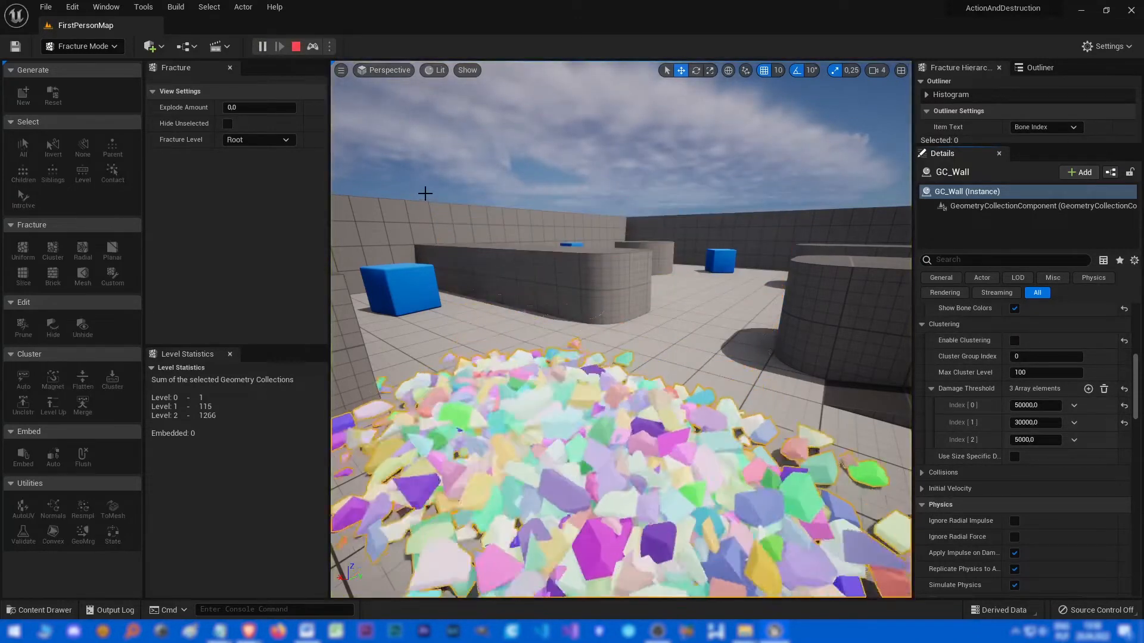
left_click(296, 46)
left_click(1014, 340)
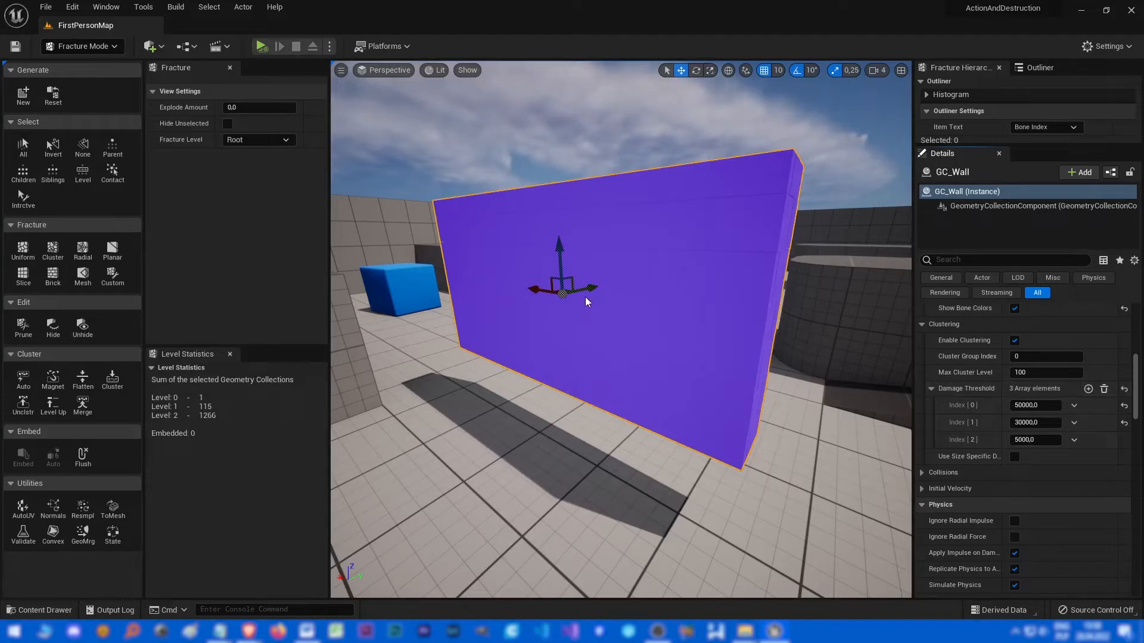
scroll(1009, 429, "up", 3)
scroll(1009, 429, "up", 1)
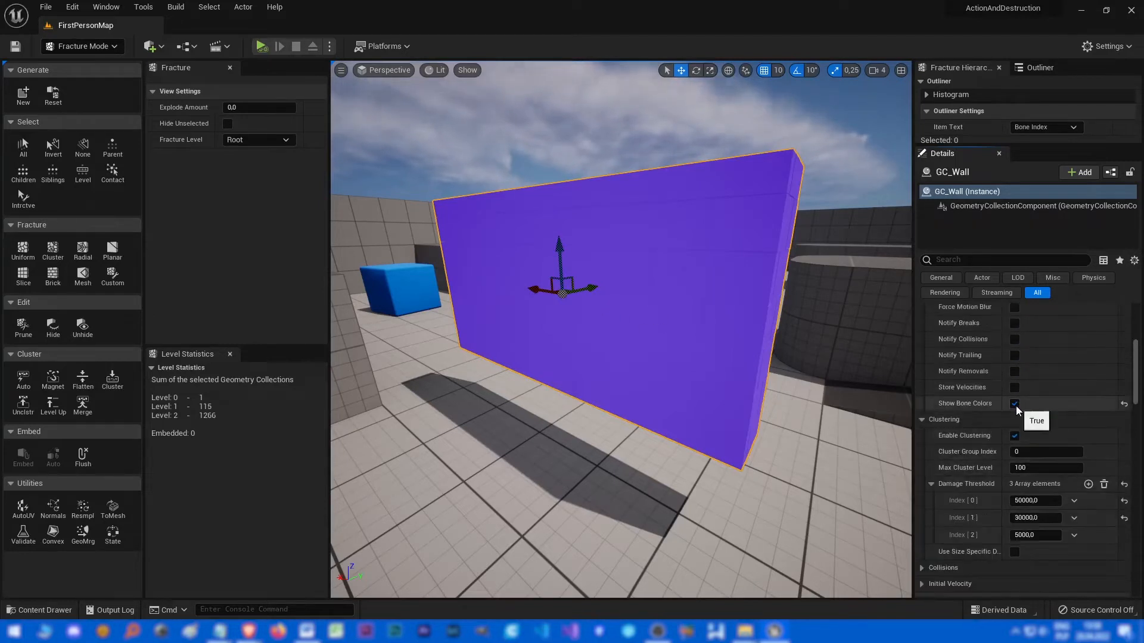
- Hide bone colours and assign a brick material to GC_Wall's Element 0
left_click(1015, 401)
scroll(947, 452, "up", 2)
scroll(969, 441, "up", 3)
scroll(968, 438, "up", 1)
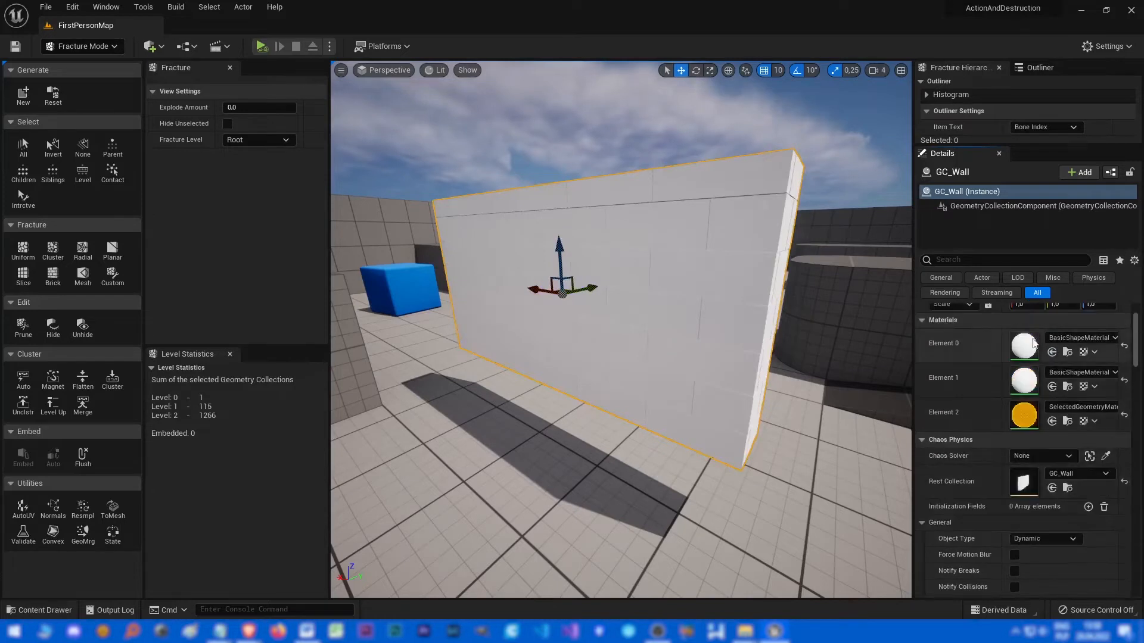
left_click(1045, 338)
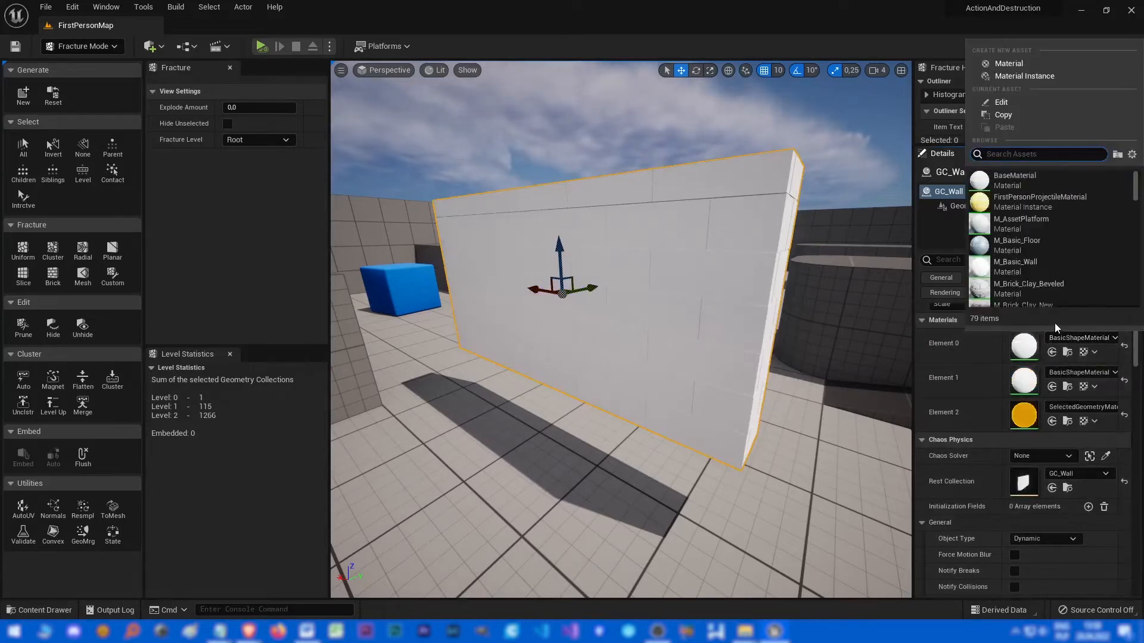
type("brick")
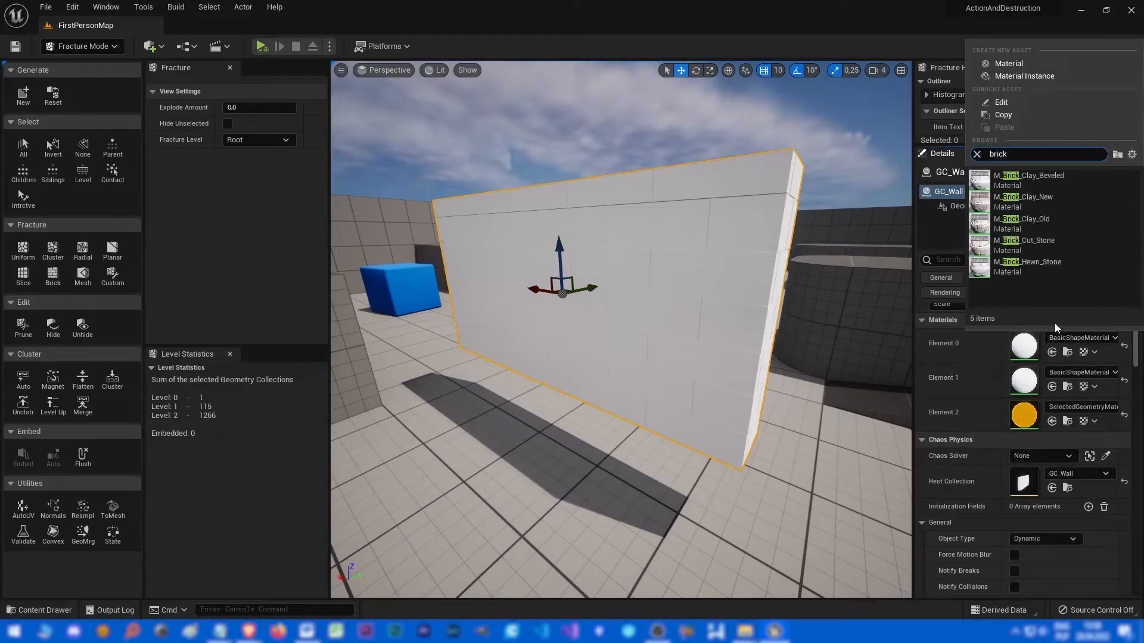
left_click(1069, 209)
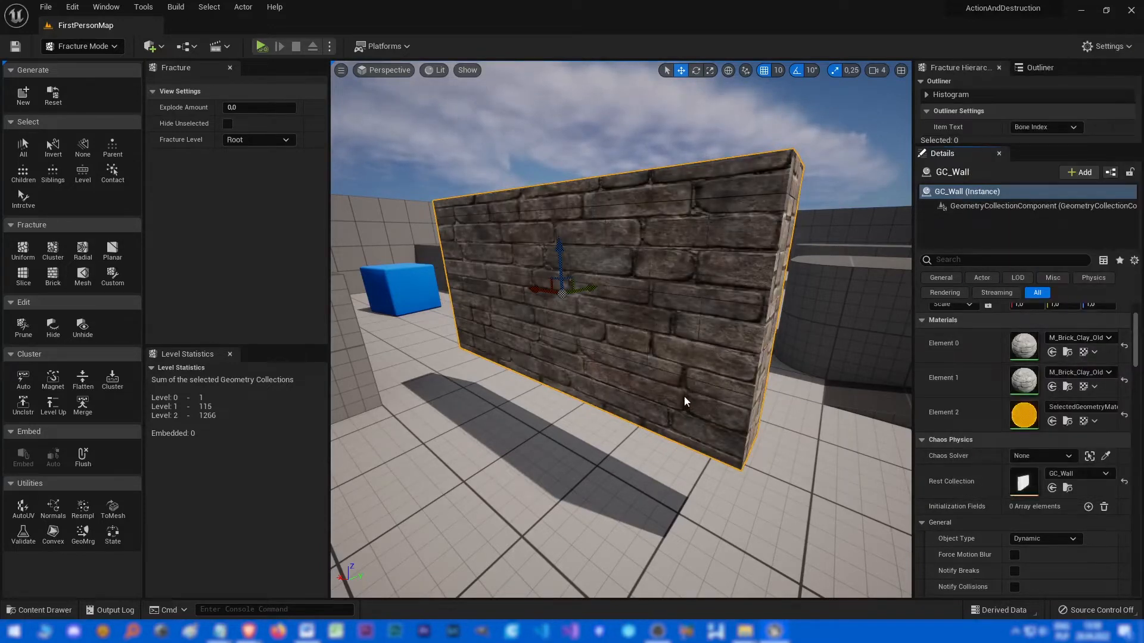
- Simulate the brick-textured wall breaking into rubble, then return to editing
left_click(261, 46)
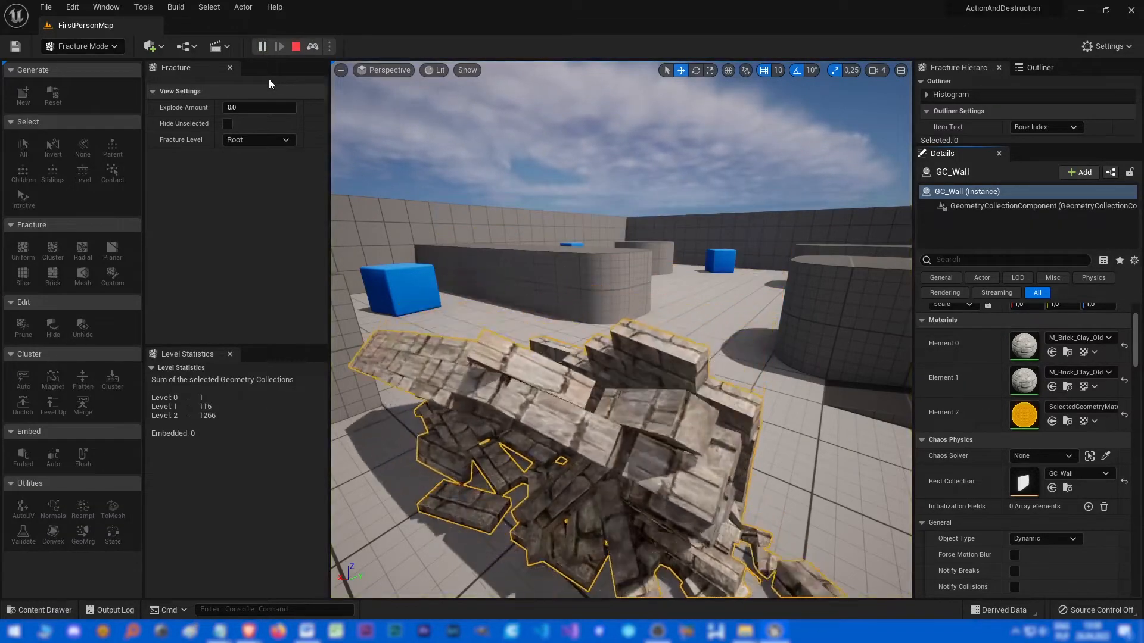
right_click_drag(405, 176, 584, 464)
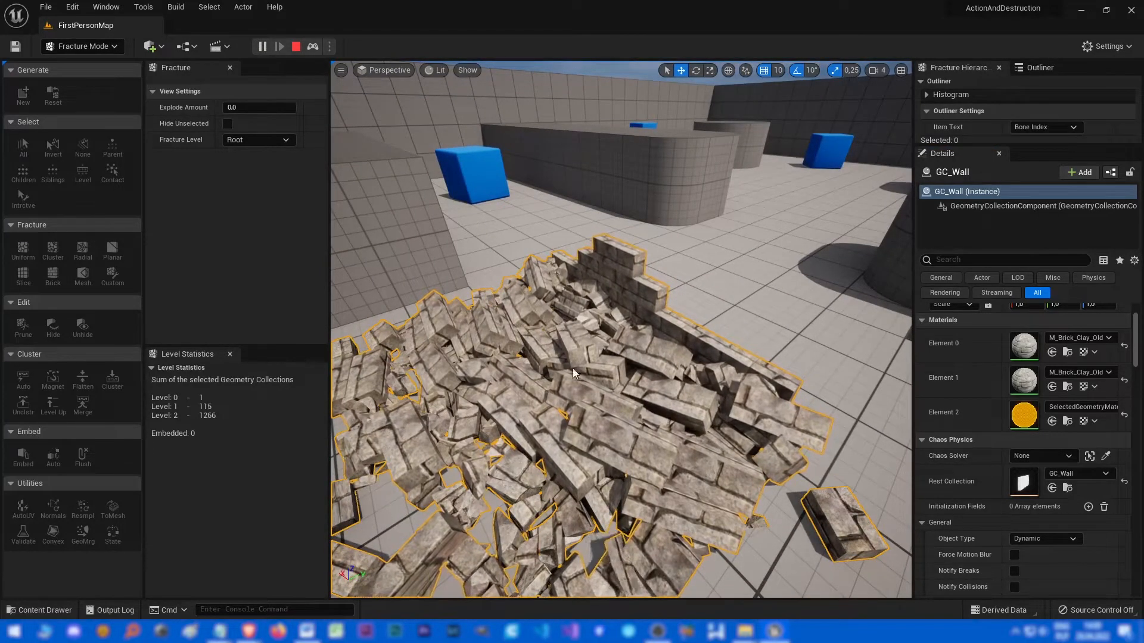
left_click(296, 46)
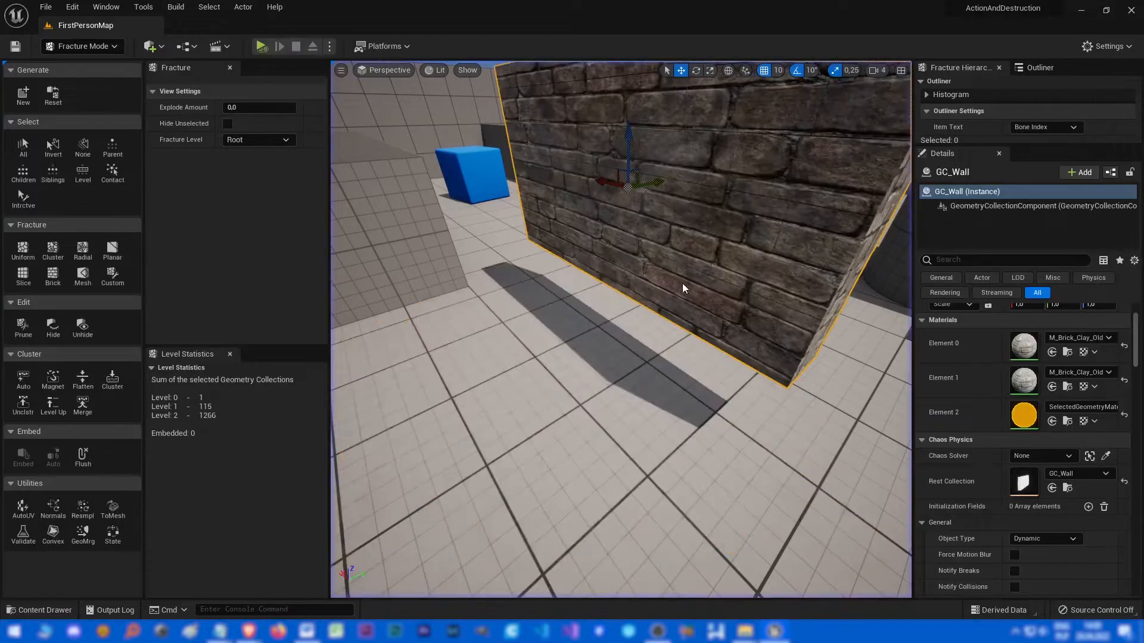
right_click_drag(714, 305, 715, 305)
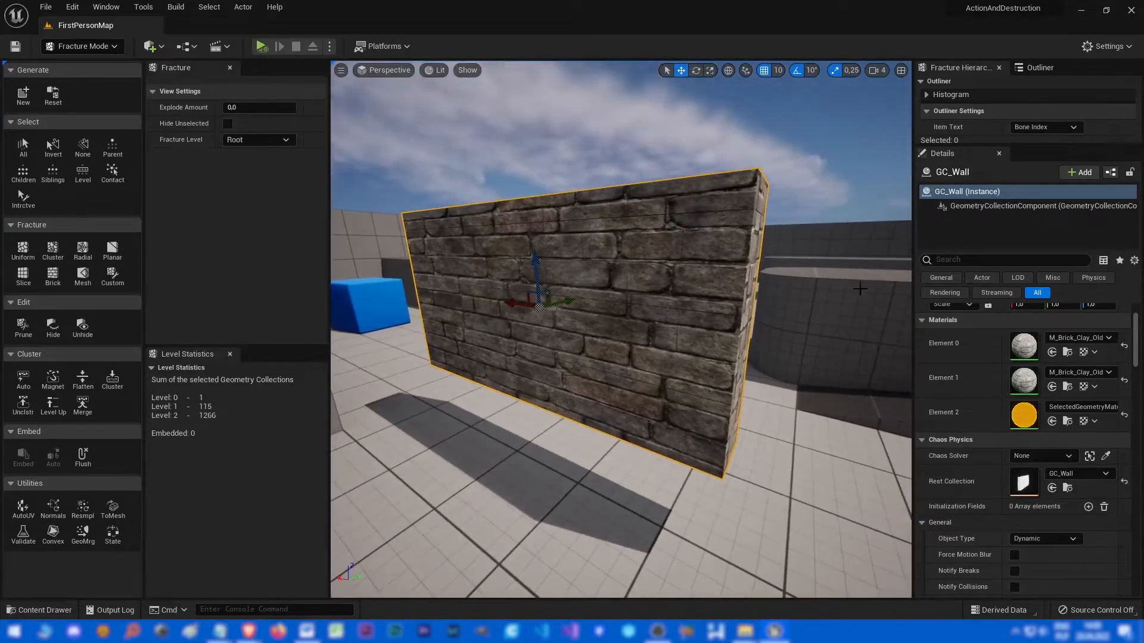
scroll(963, 464, "down", 1)
scroll(997, 418, "down", 1)
scroll(975, 413, "down", 1)
scroll(966, 465, "down", 1)
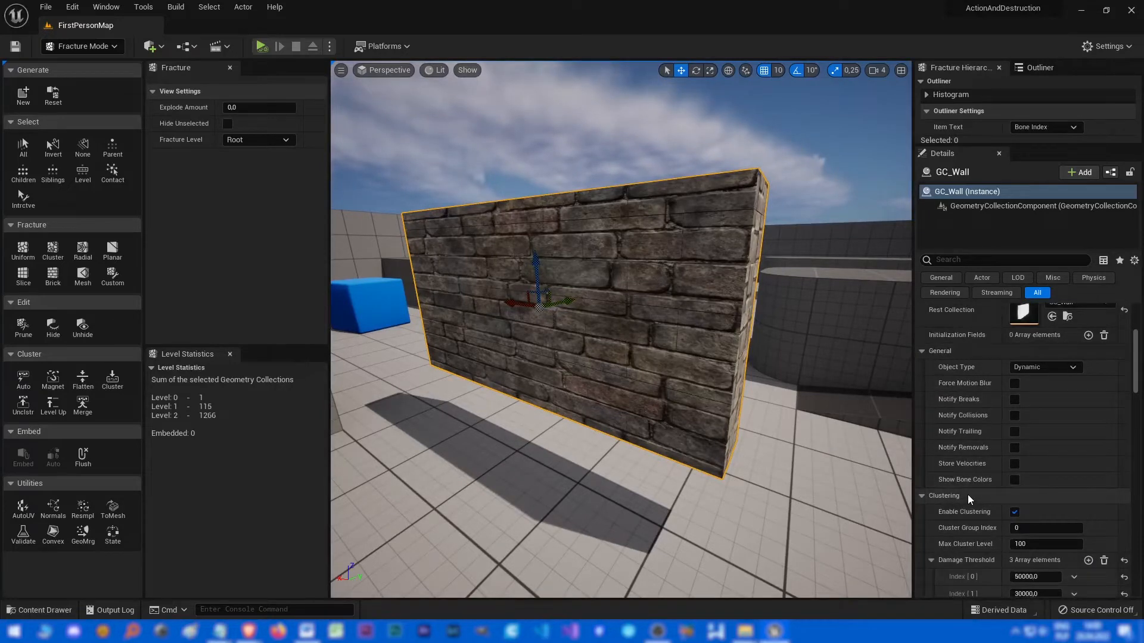
scroll(968, 494, "up", 2)
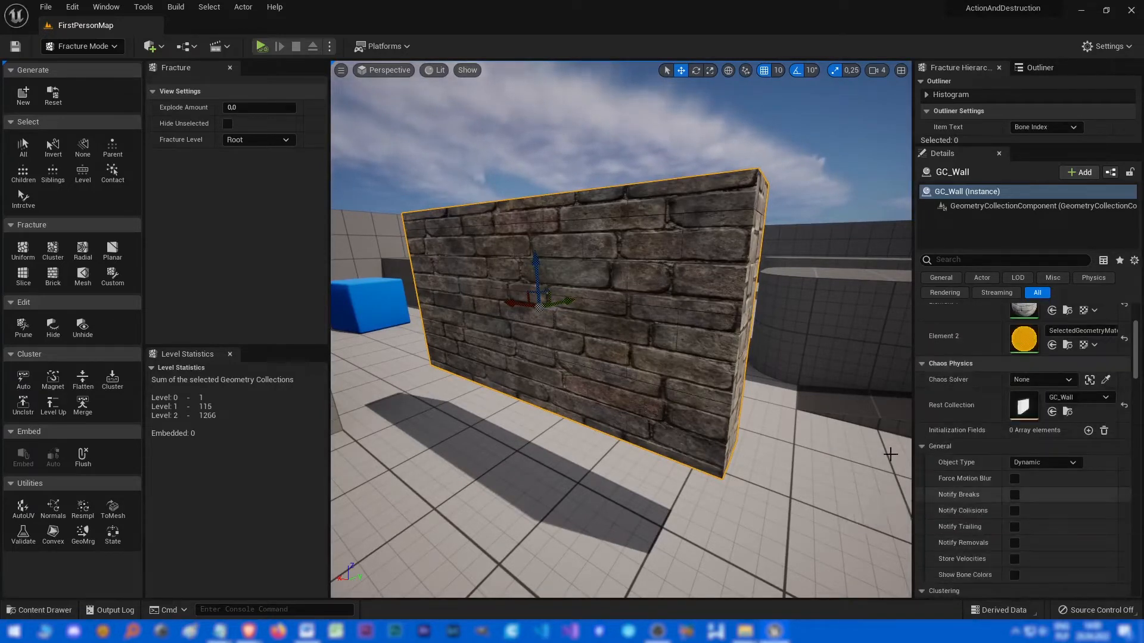
mouse_move(534, 270)
left_mouse_down("alt")
mouse_move(547, 353)
mouse_move(626, 357)
mouse_move(625, 548)
left_mouse_up("alt")
left_click(262, 47)
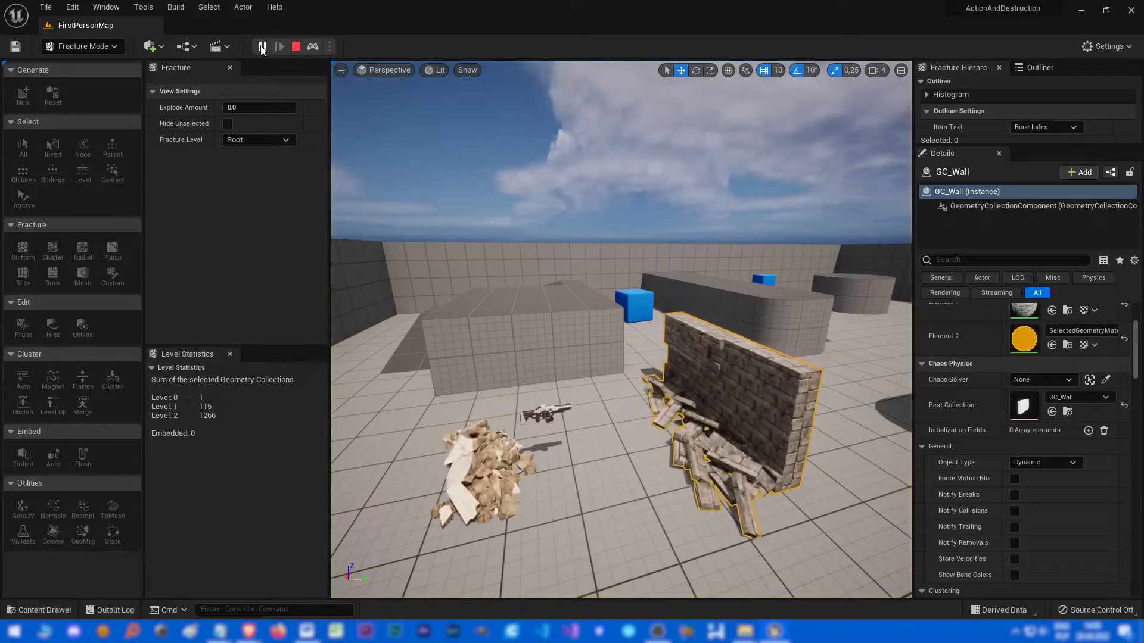
left_click(296, 47)
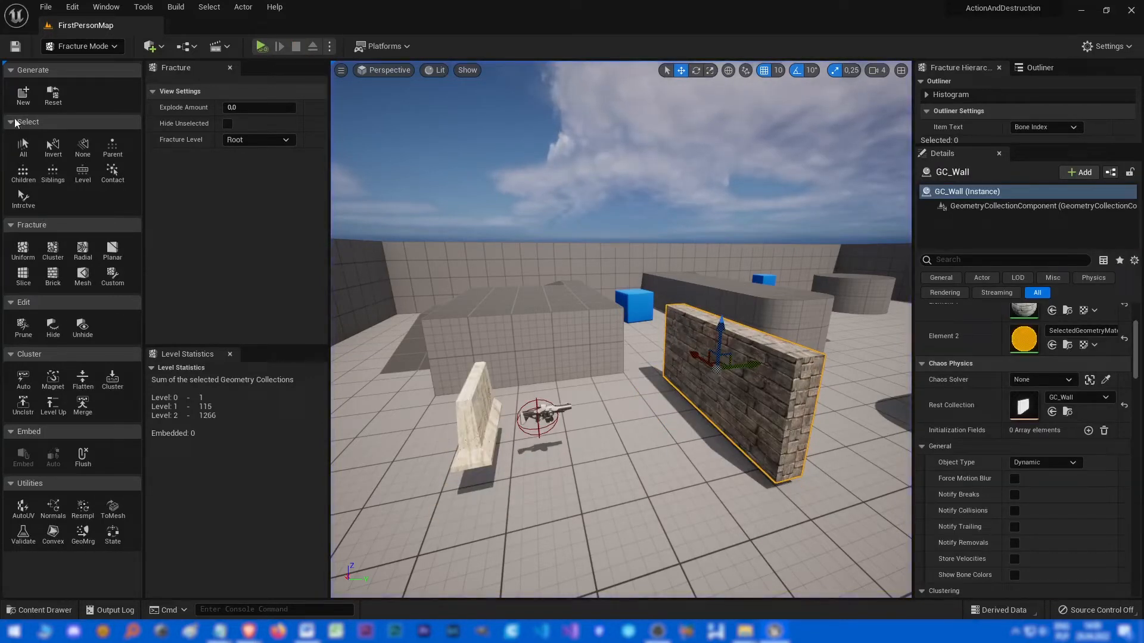
right_click_drag(585, 421, 605, 433)
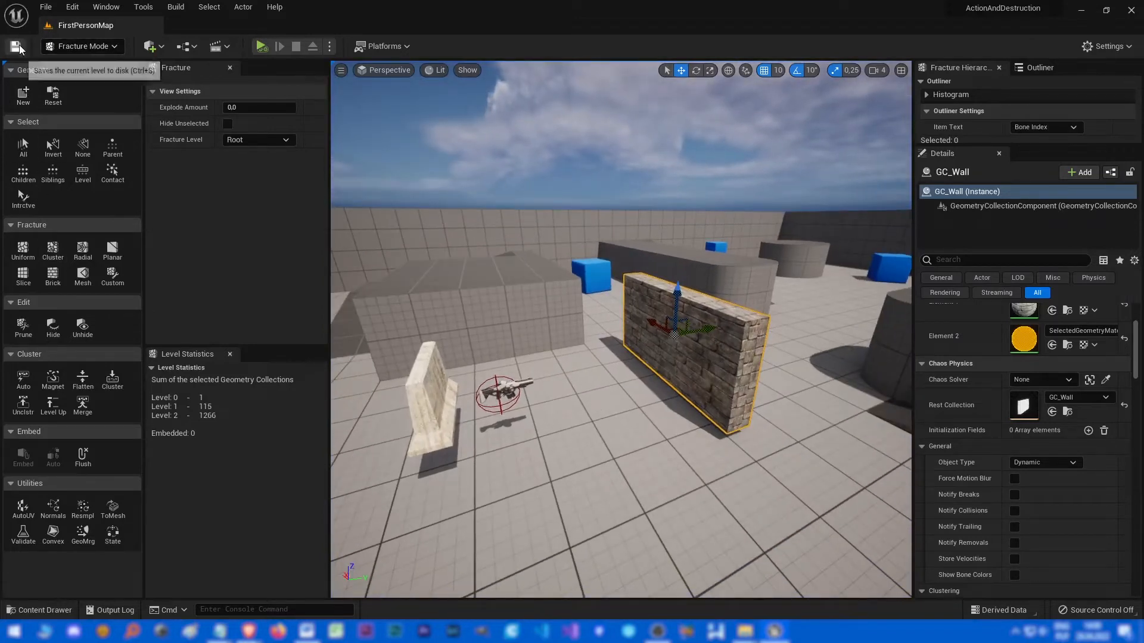
- Place a Sphere shape into the level beside the wall
left_click(154, 46)
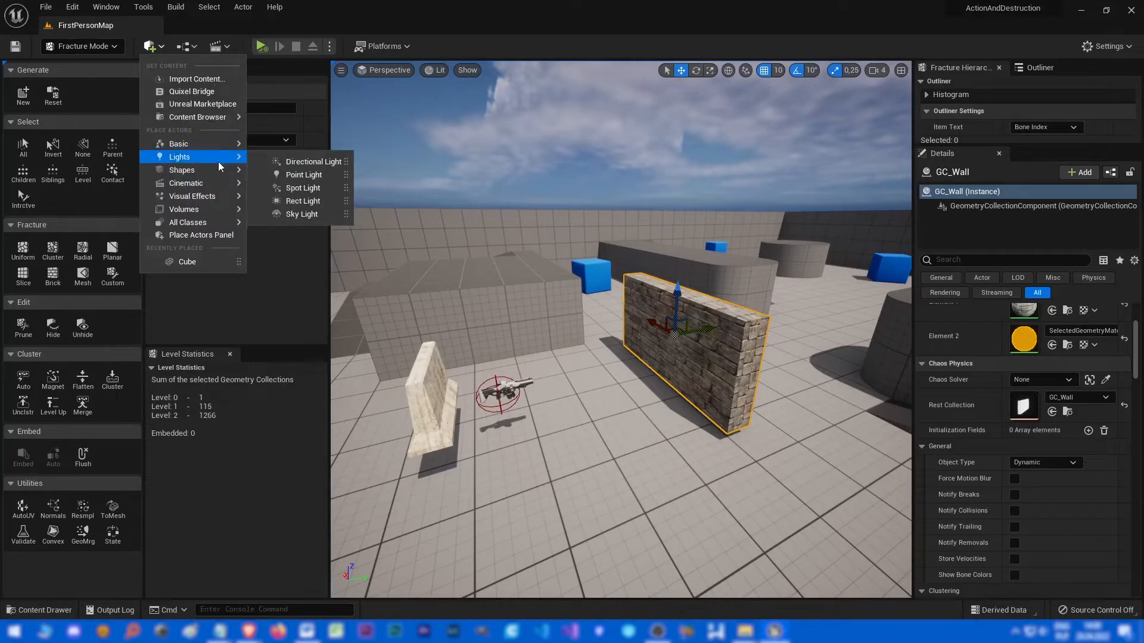
mouse_move(188, 170)
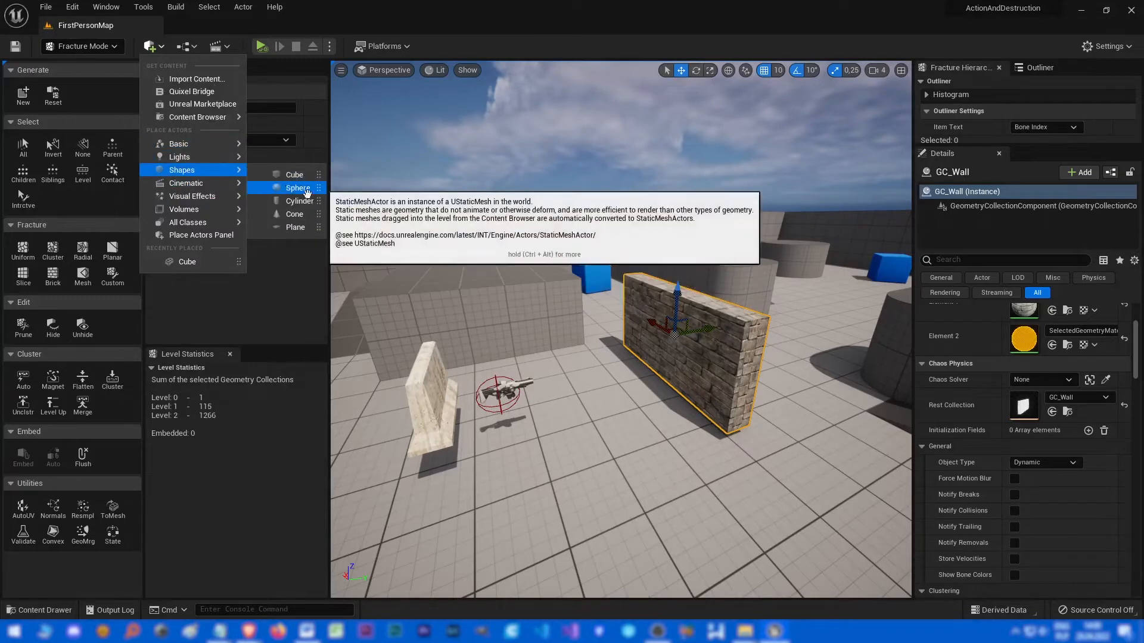
left_click_drag(297, 188, 626, 521)
key("f")
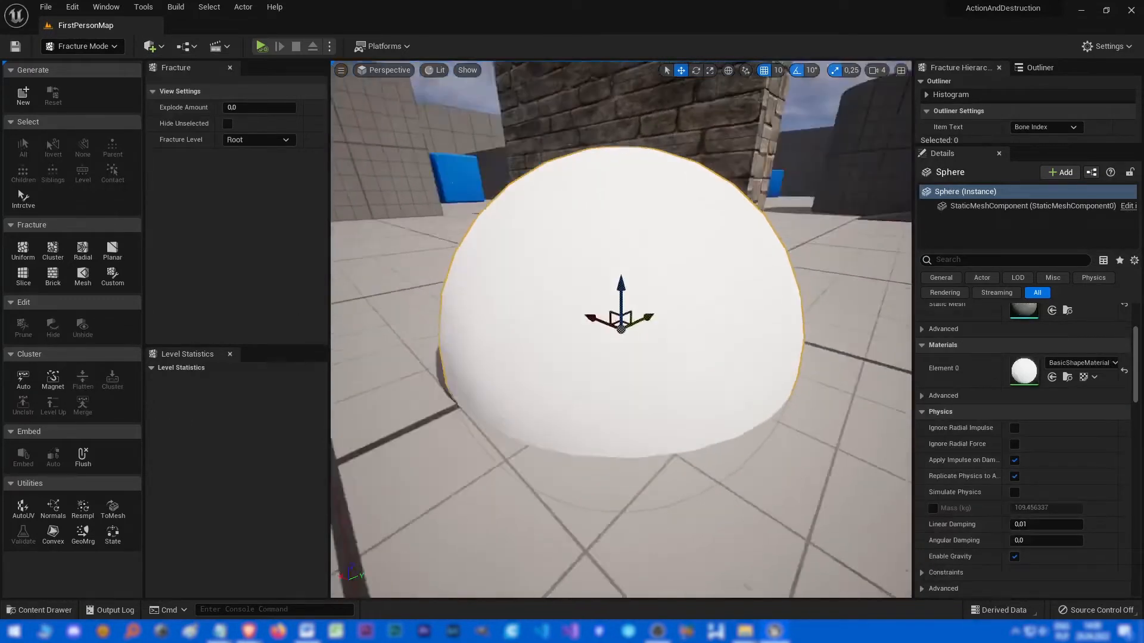
mouse_move(702, 554)
left_mouse_down("alt")
mouse_move(626, 518)
mouse_move(500, 510)
mouse_move(536, 501)
left_mouse_up("alt")
scroll(990, 430, "up", 3)
- Scale the sphere to 0.4 and raise it to Location Z 100
left_click(1019, 358)
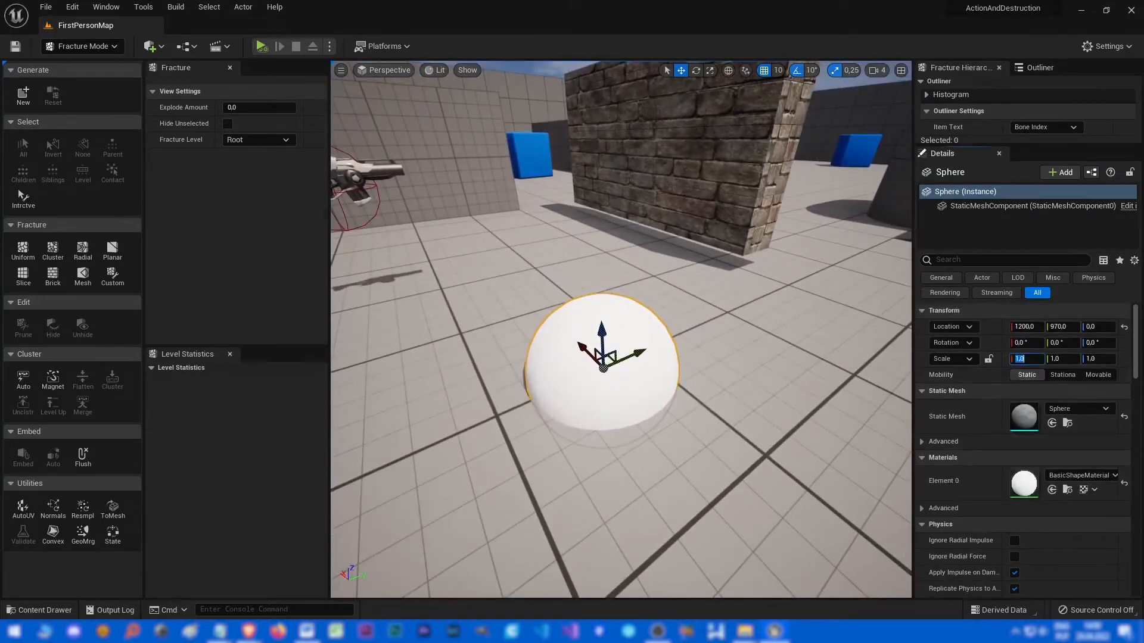
type("0.4")
key("Return")
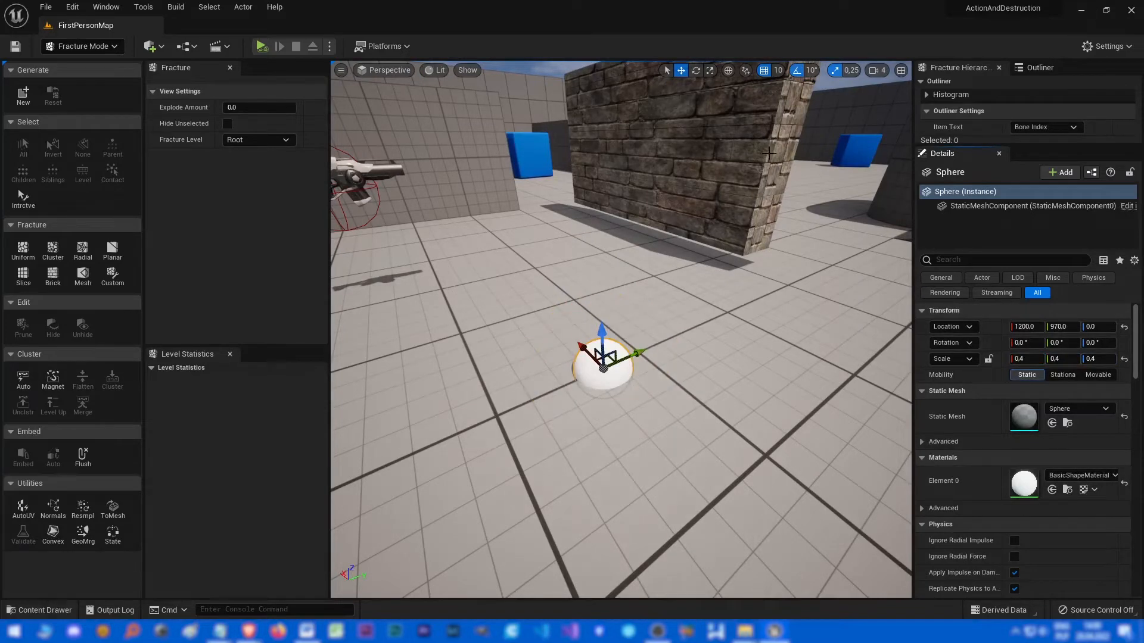
left_click_drag(602, 344, 595, 179)
key("f")
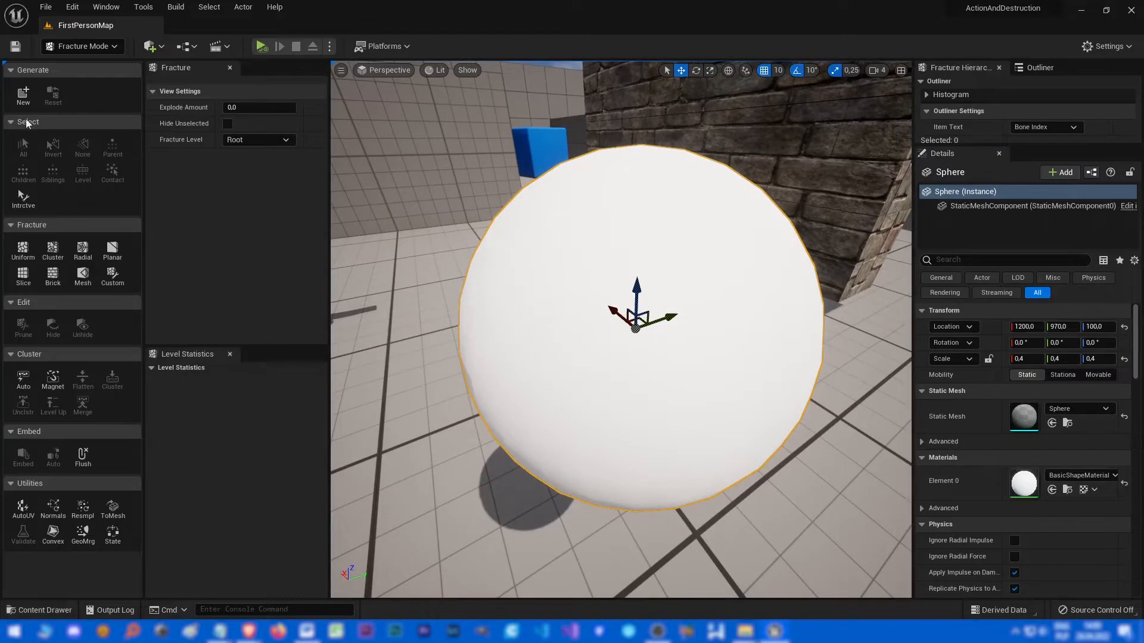
- Generate a new geometry collection from the sphere named GC_Bullet in the GC folder
left_click(23, 96)
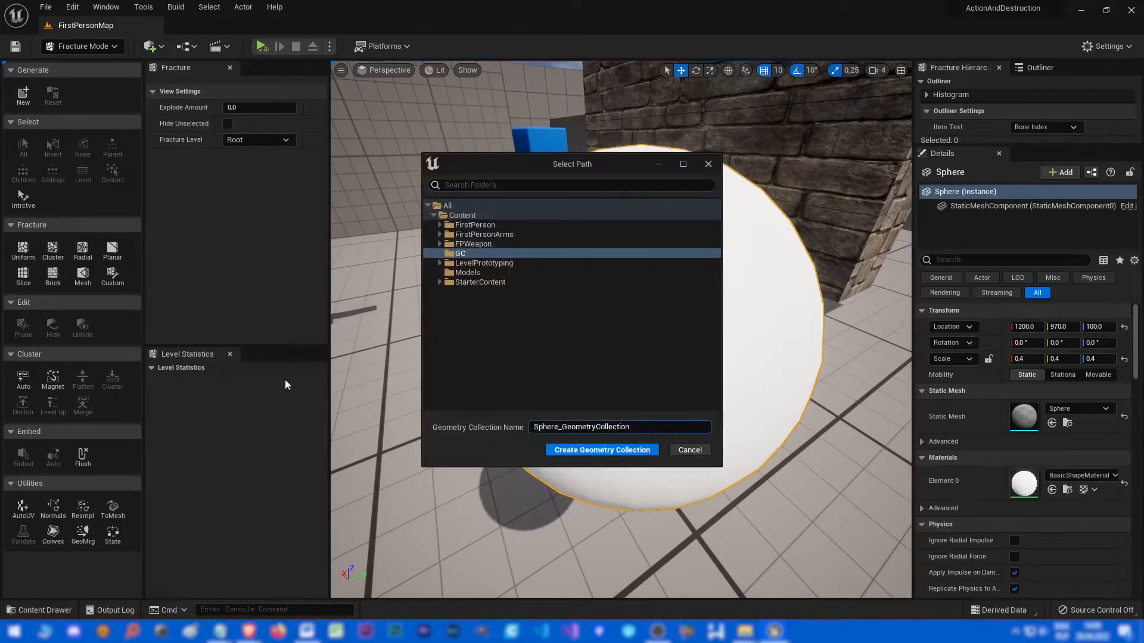
key("ctrl+a")
type("GC_Bull")
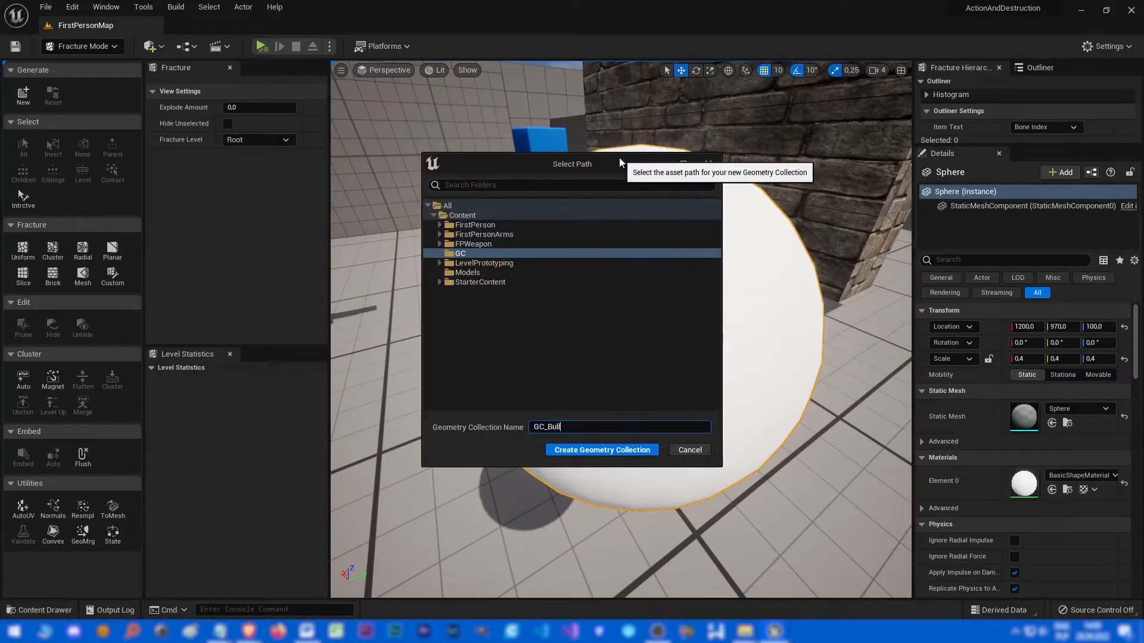
type("et")
left_click(625, 450)
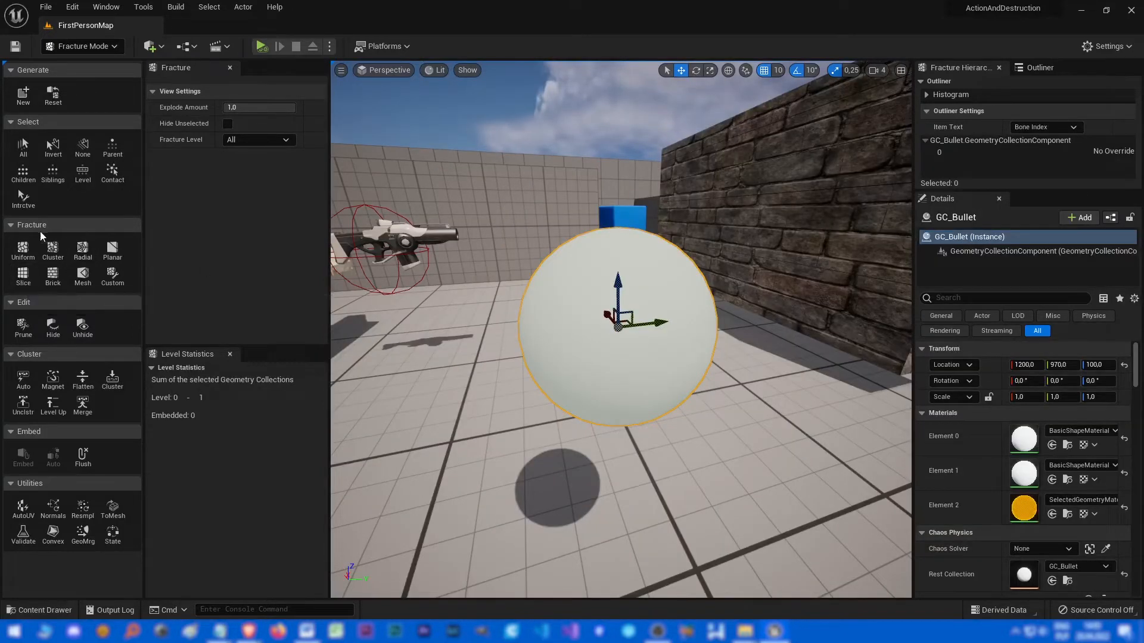
- Fracture the whole sphere with clustered Voronoi into 84 level-one pieces
left_click(53, 250)
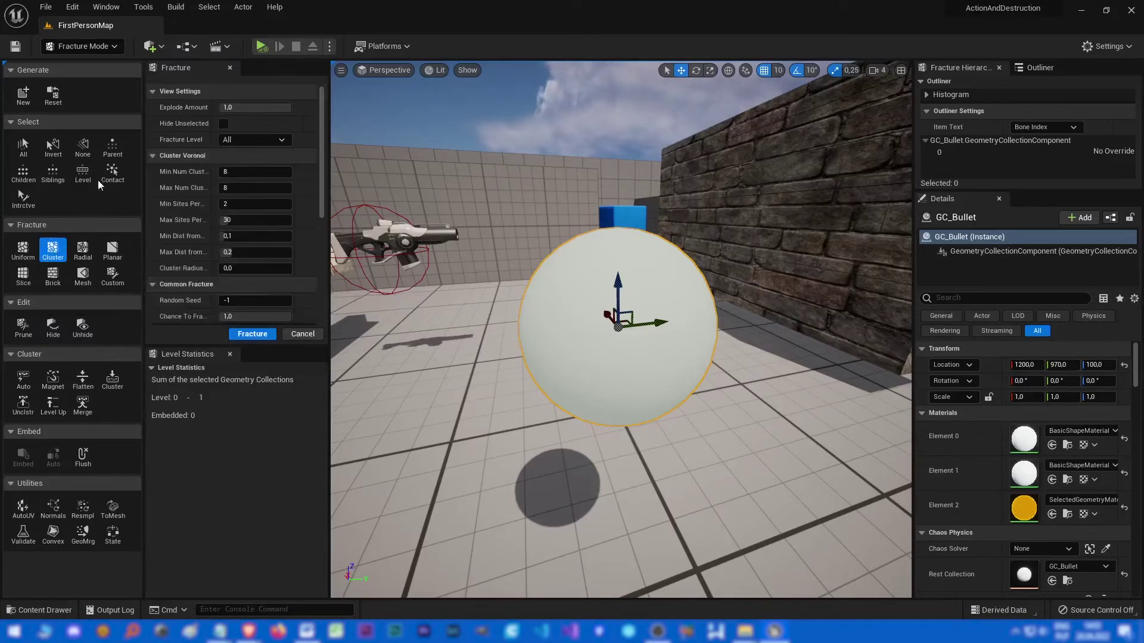
left_click(252, 334)
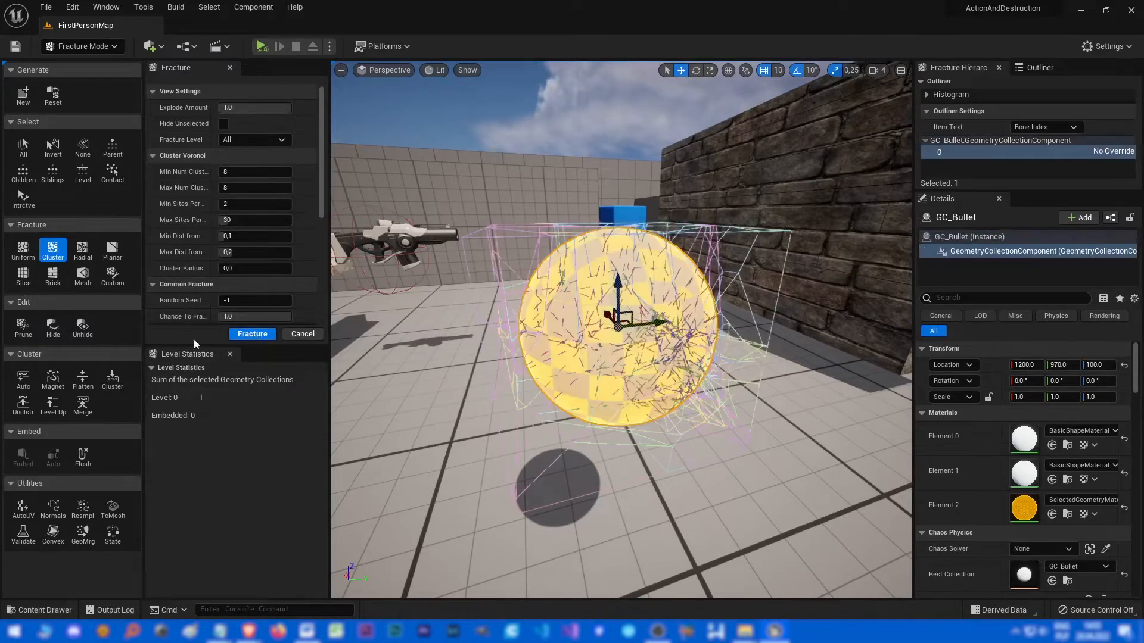
left_click(250, 334)
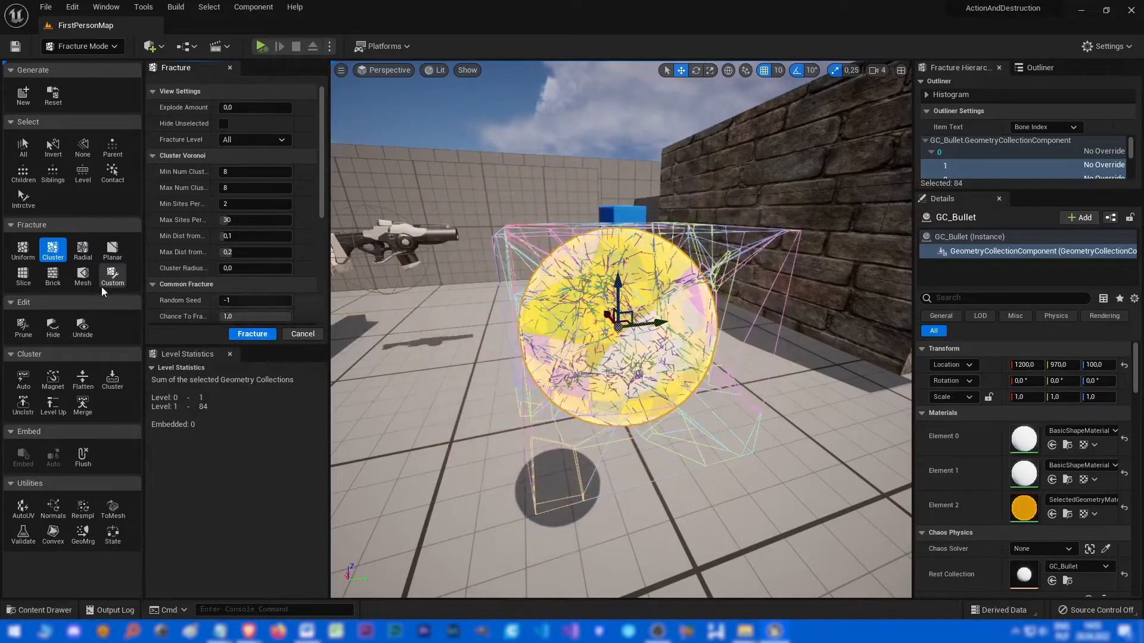
- Slice all 84 pieces with planes into 538 smaller level-two pieces
left_click(22, 276)
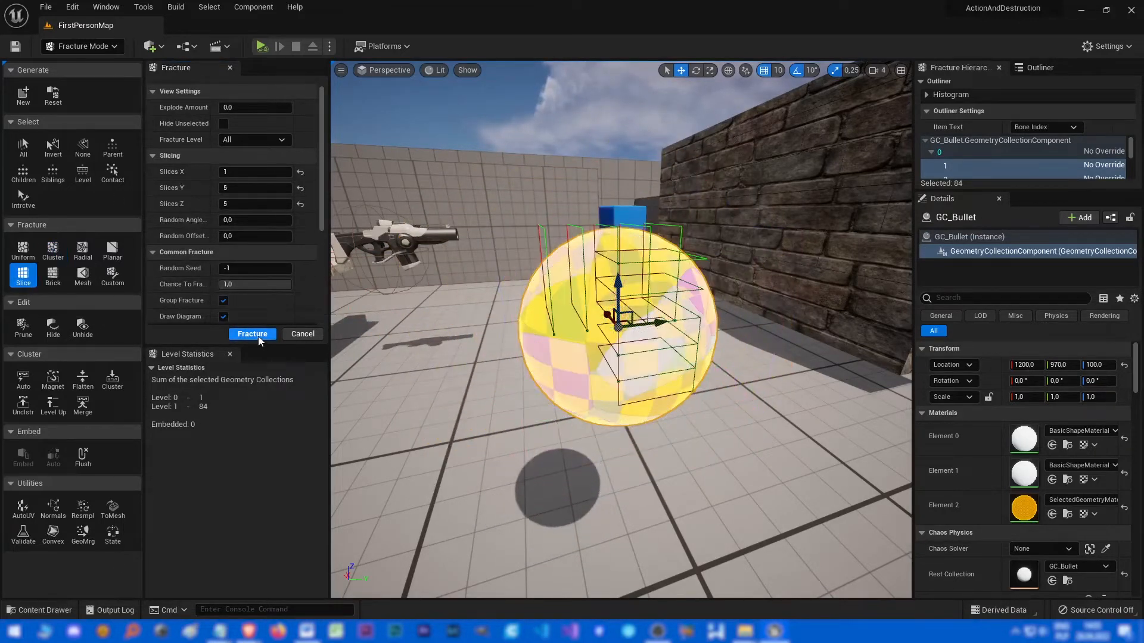
left_click(23, 147)
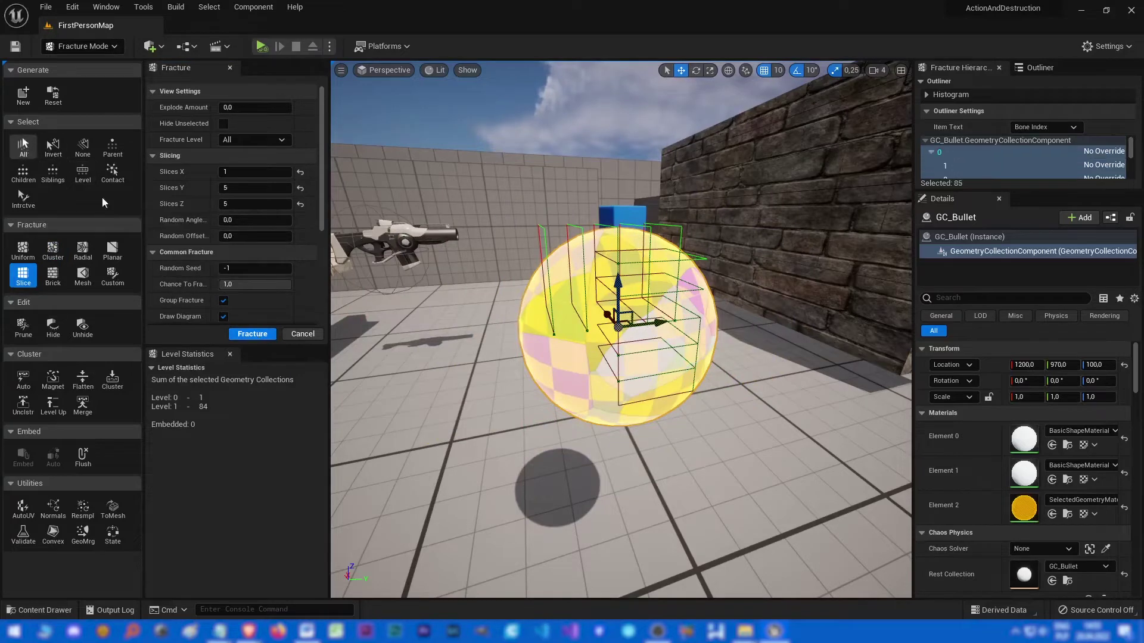
left_click(251, 334)
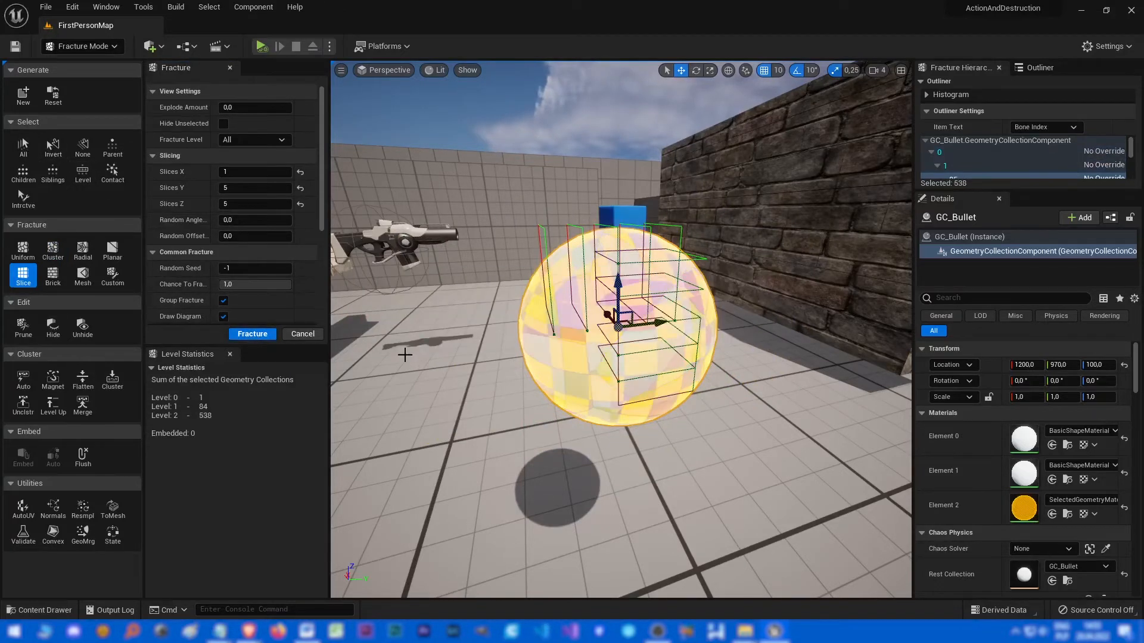
left_click(309, 333)
- Cycle the fracture level display between root, level 1 and level 2 to preview the pieces
key("f")
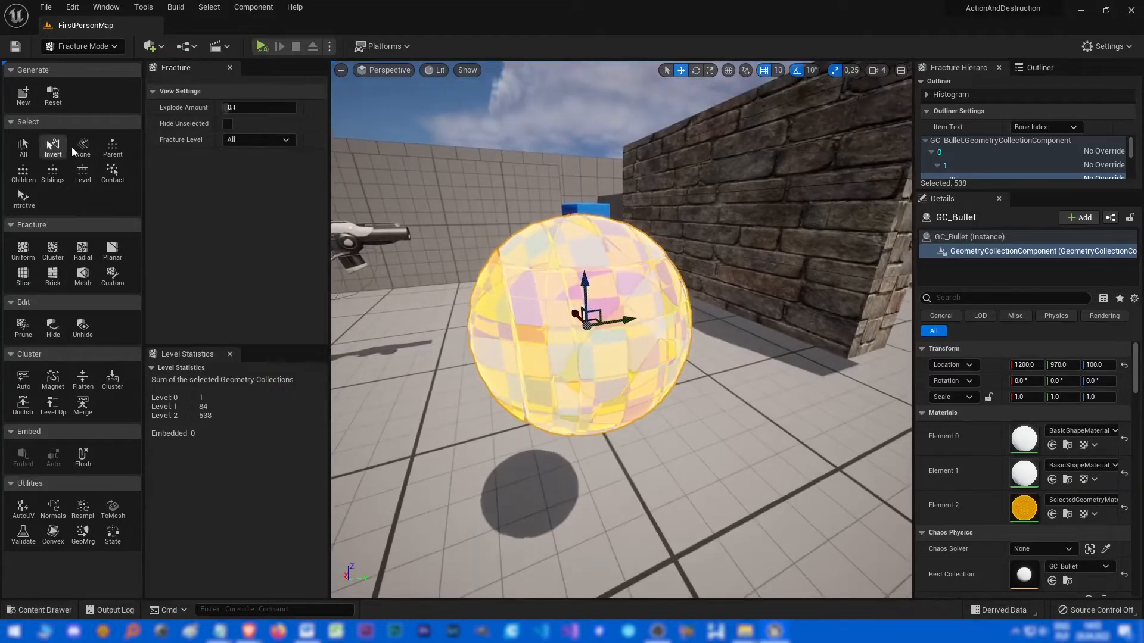
left_click(83, 148)
key("Page_Up")
key("Page_Up")
key("Page_Up")
key("Page_Up")
key("Page_Up")
key("Page_Up")
key("Page_Up")
key("Page_Down")
key("Page_Down")
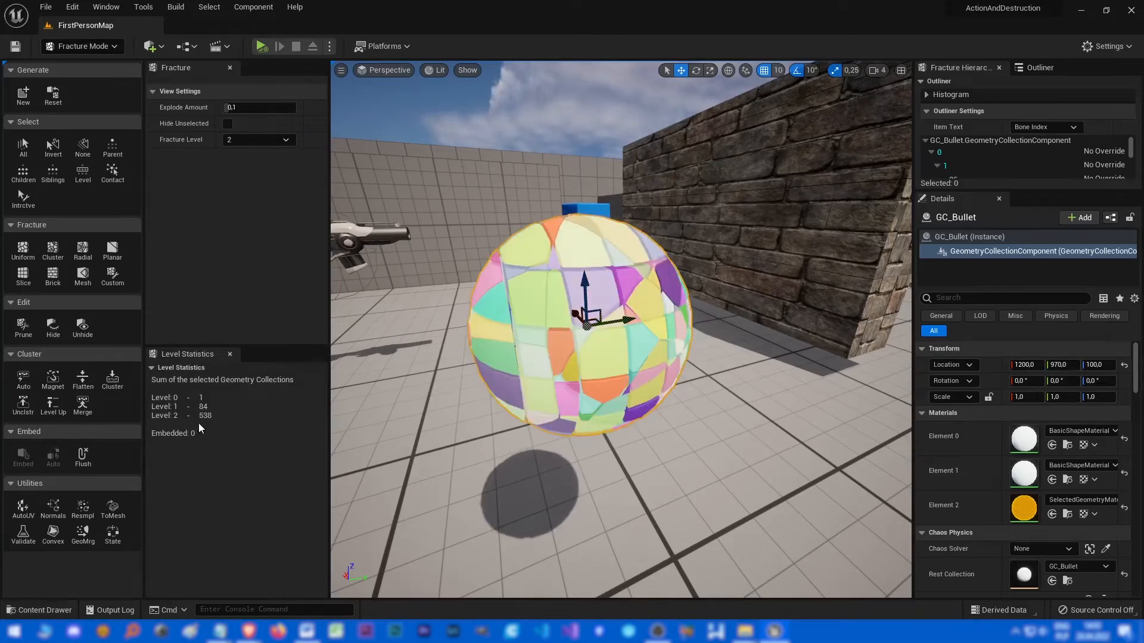
key("Page_Up")
key("Page_Up")
key("Page_Down")
key("Page_Down")
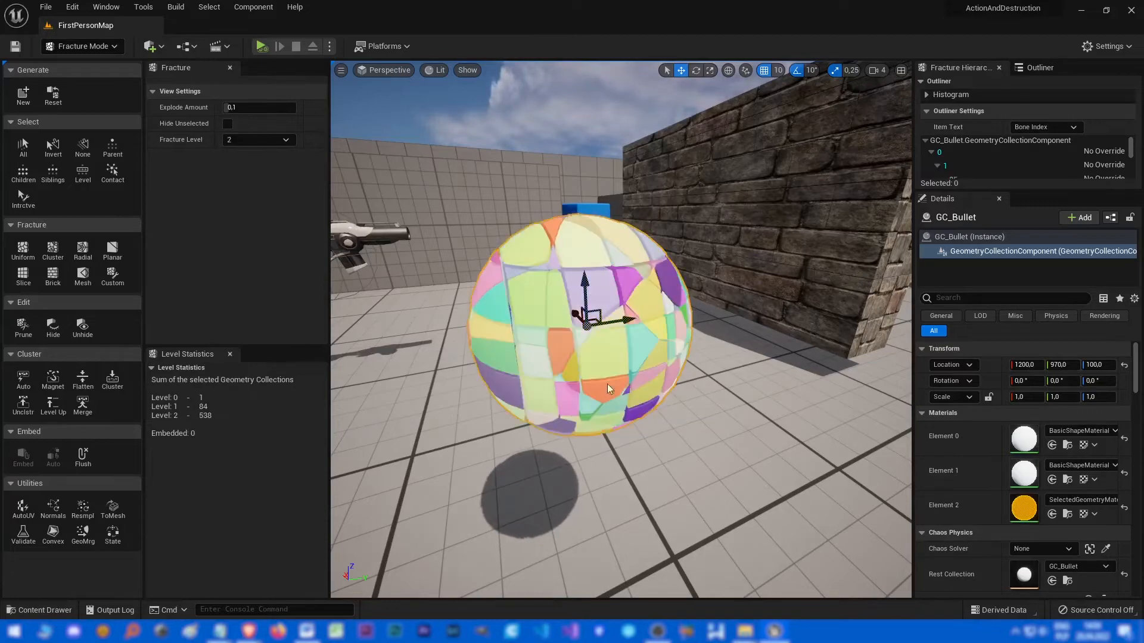
- Select every piece at root level and flatten the hierarchy to 543 level-one pieces
right_click_drag(677, 435, 664, 426)
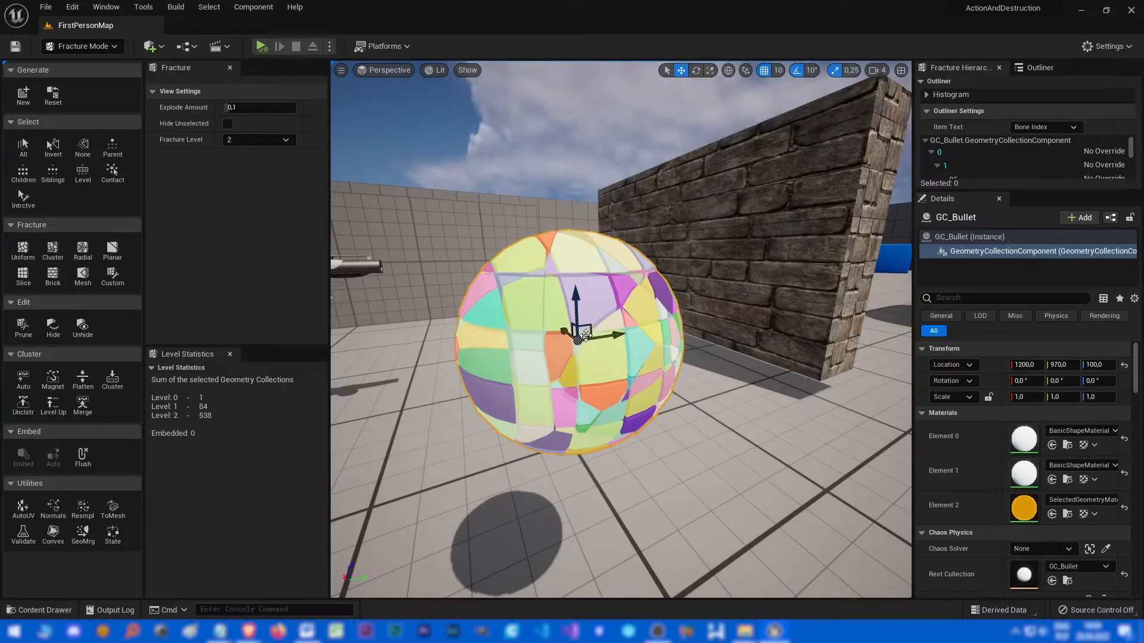
key("Page_Up")
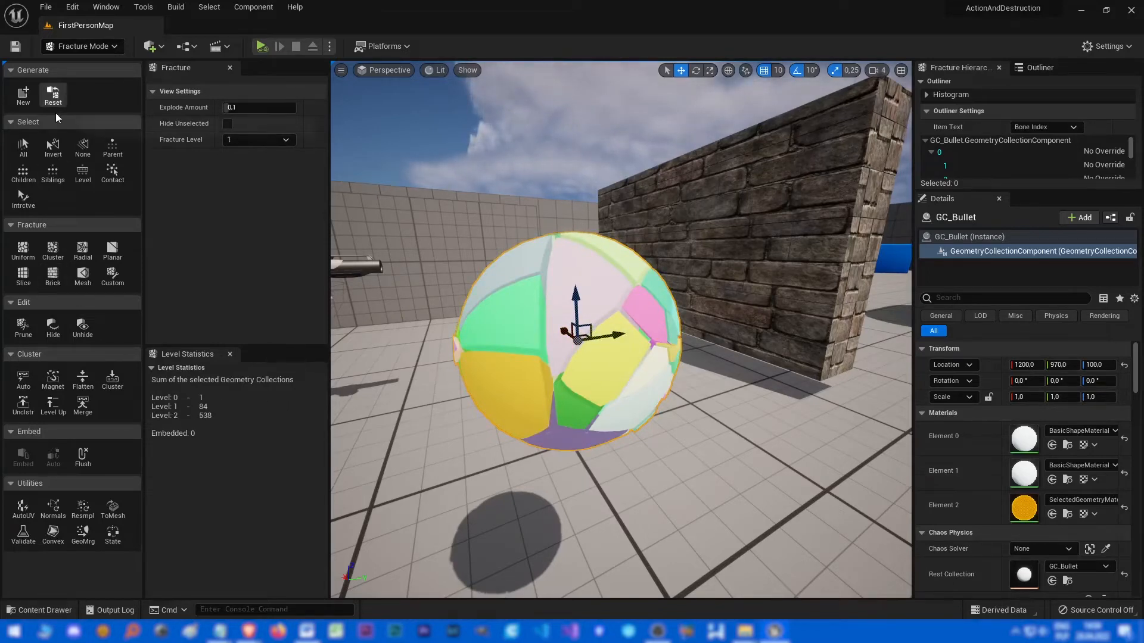
left_click(25, 147)
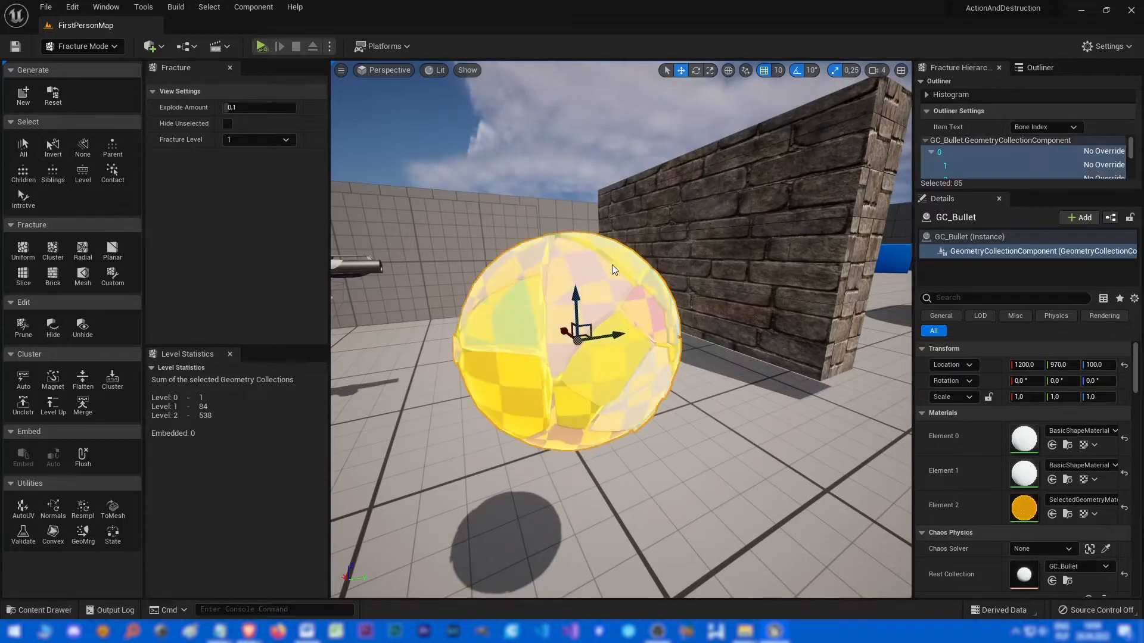
key("Page_Up")
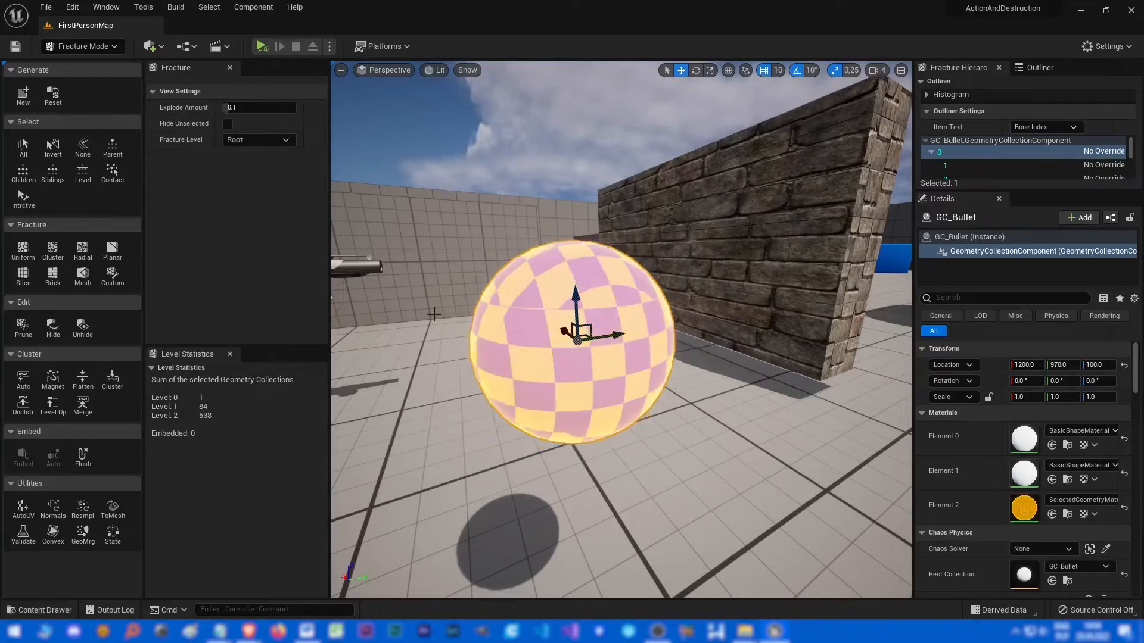
left_click(82, 386)
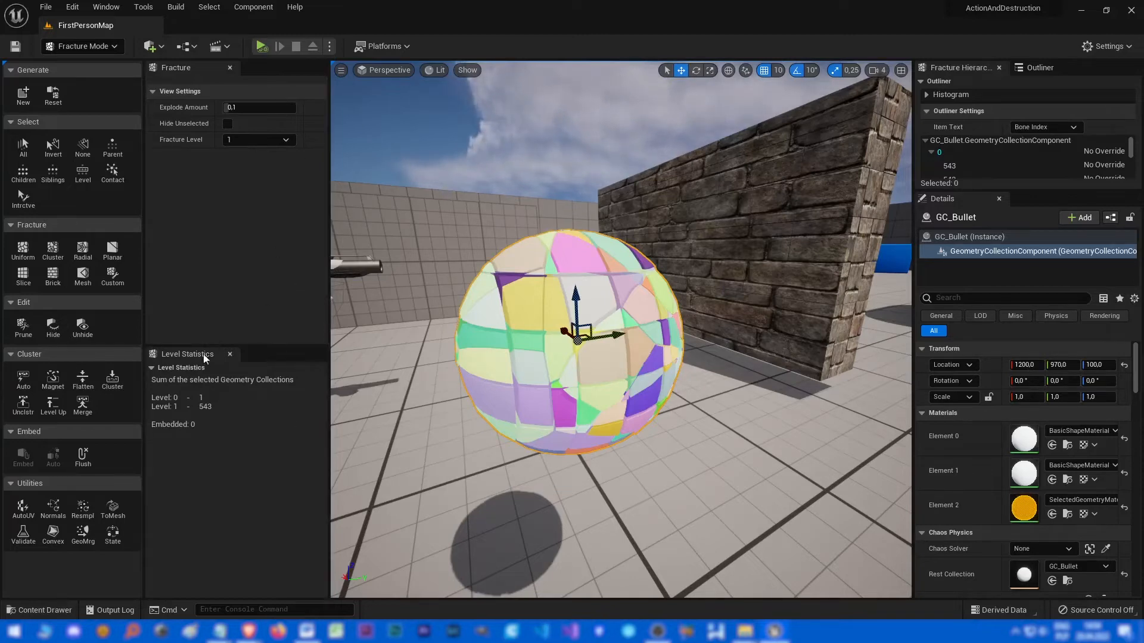
- Auto-cluster all the sphere's pieces using 400 cluster sites
left_click(22, 383)
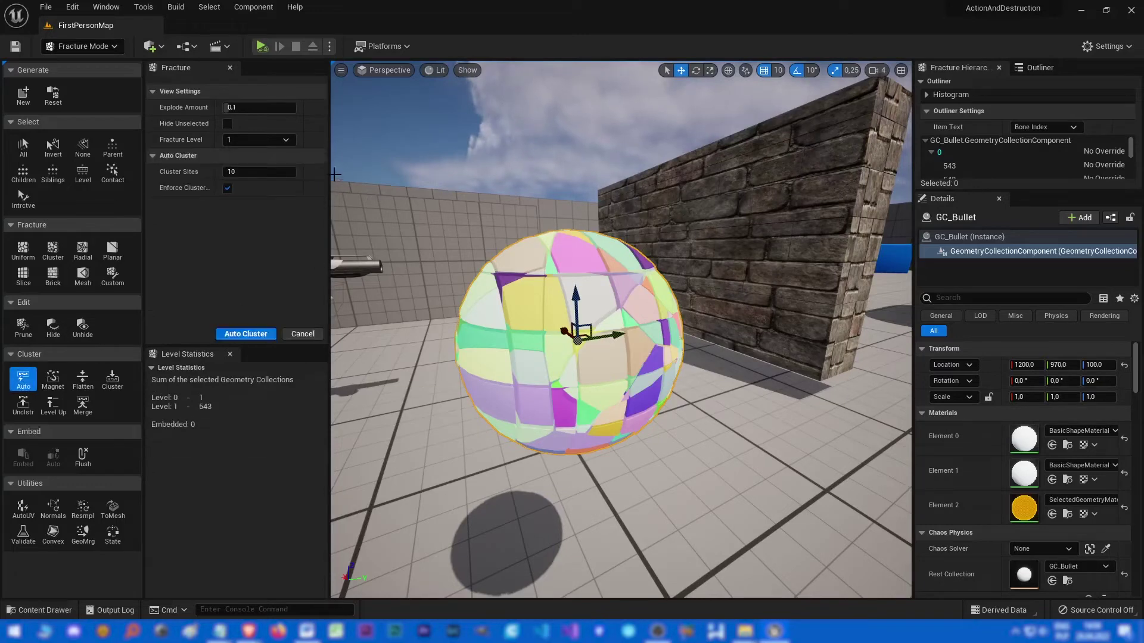
left_click(250, 177)
type("400")
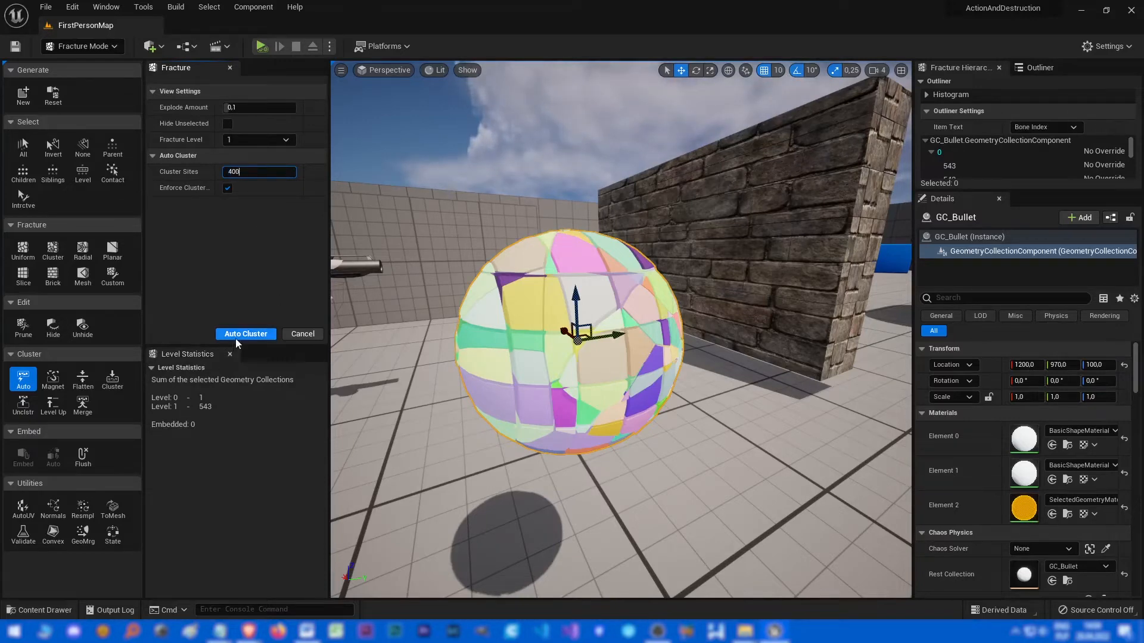
key("Return")
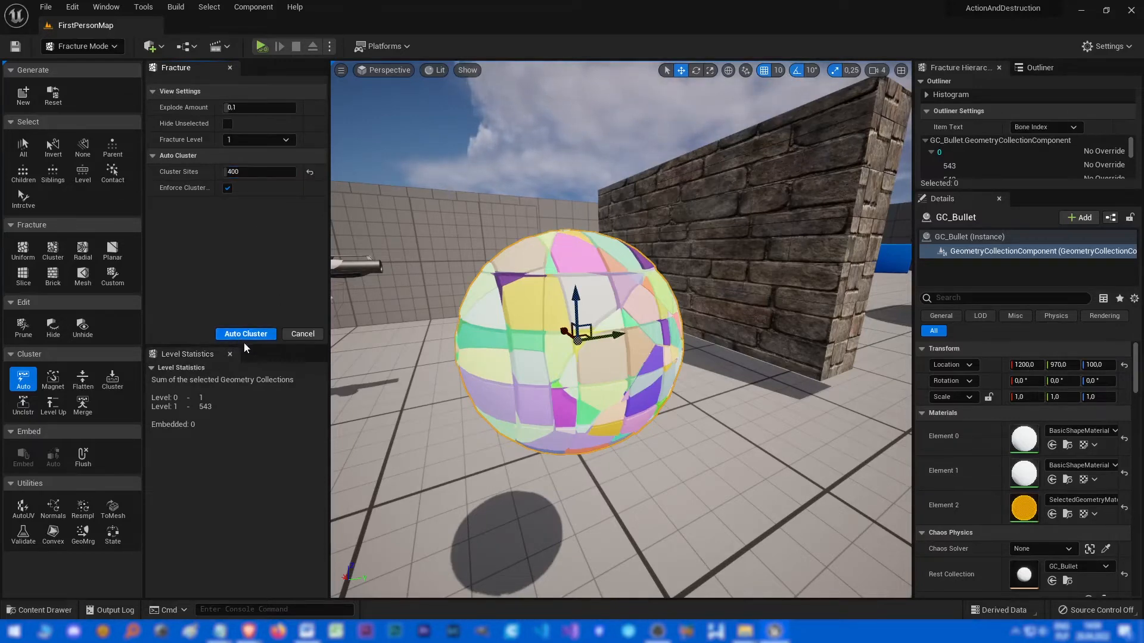
left_click(24, 147)
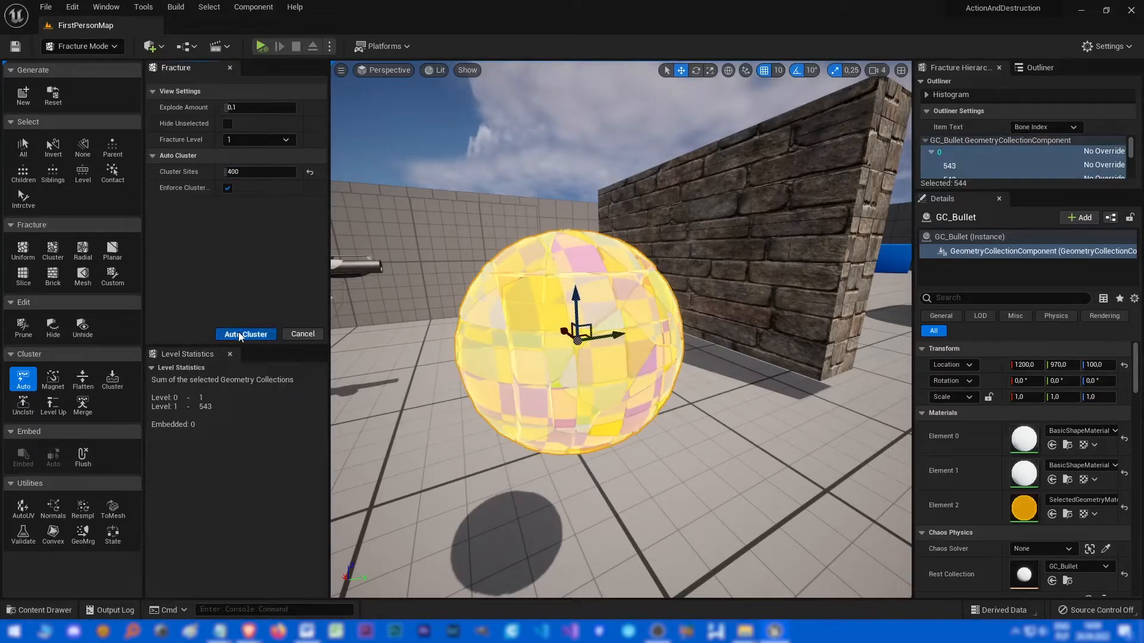
left_click(240, 336)
left_click(259, 172)
type("3000")
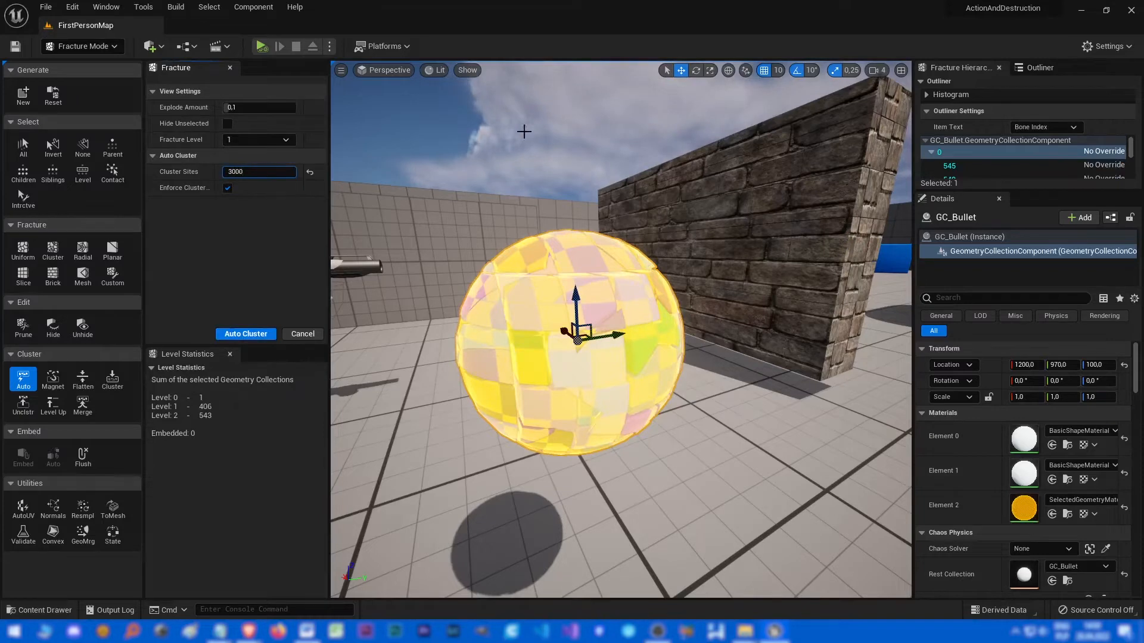
left_click(258, 334)
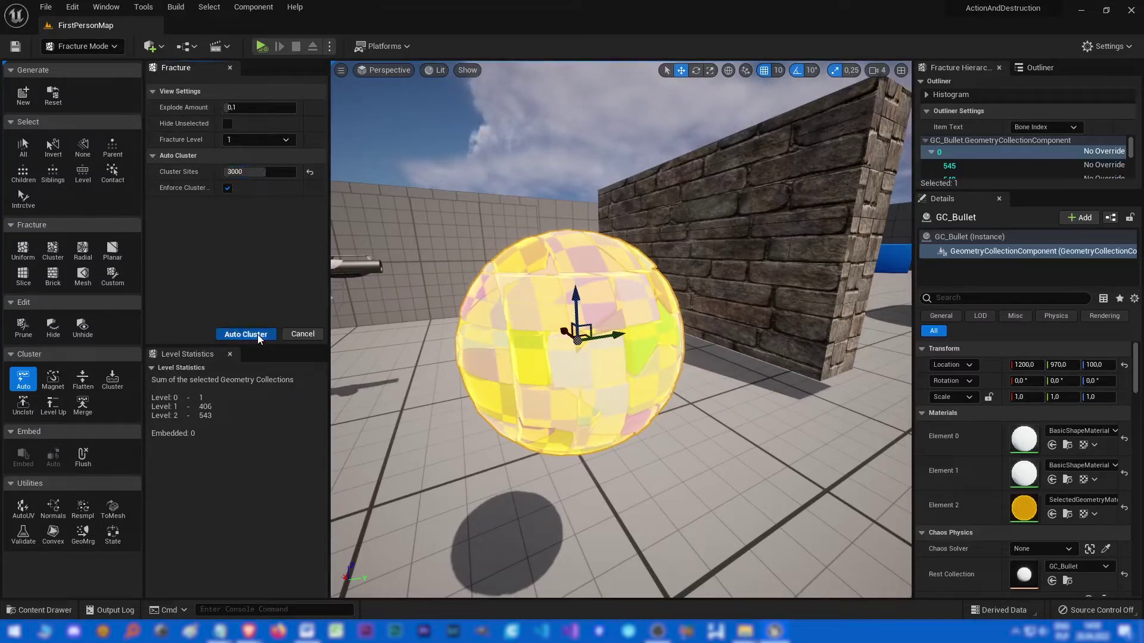
- Flatten all bones back to one level and re-run auto-clustering with a new site count
left_click(243, 171)
type("300")
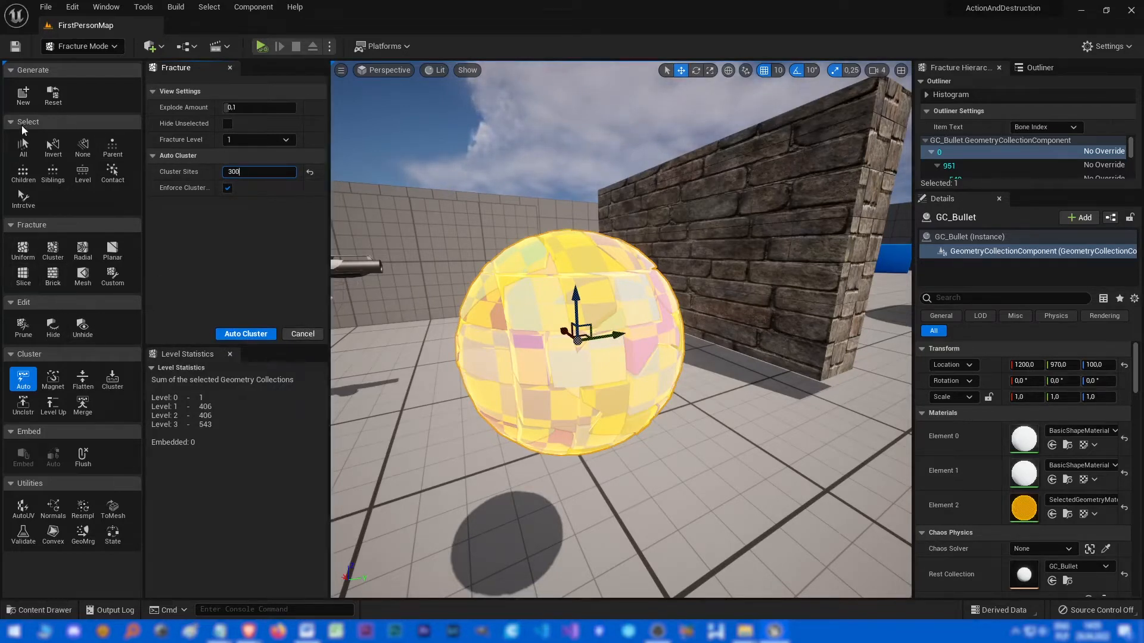
left_click(23, 146)
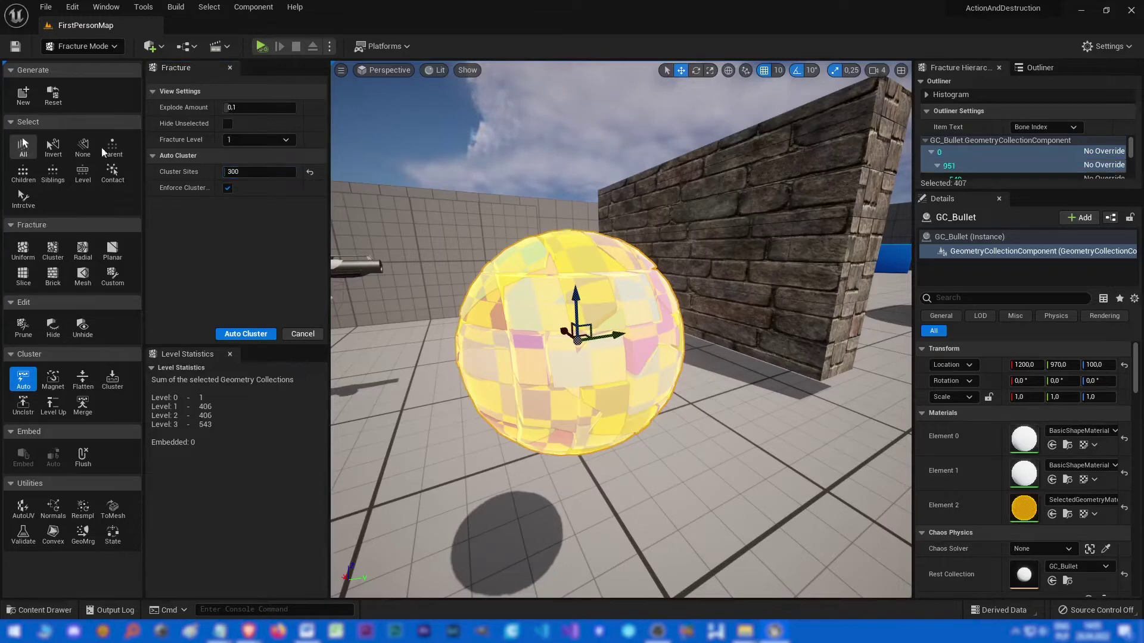
left_click(82, 383)
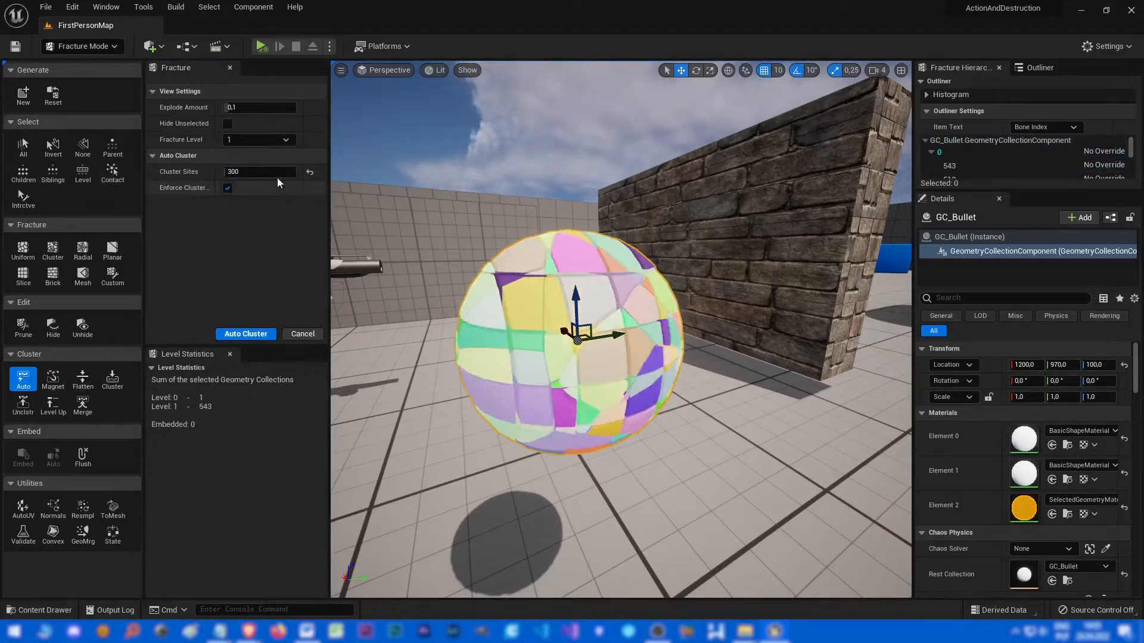
left_click(259, 171)
type("400")
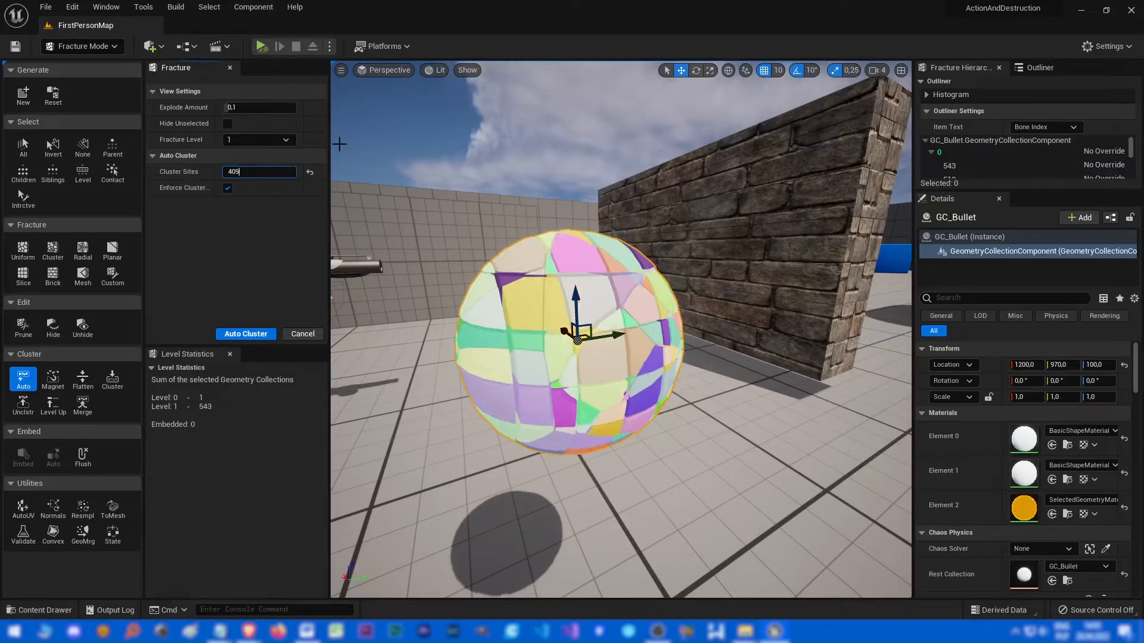
key("BackSpace")
key("BackSpace")
key("BackSpace")
type("300")
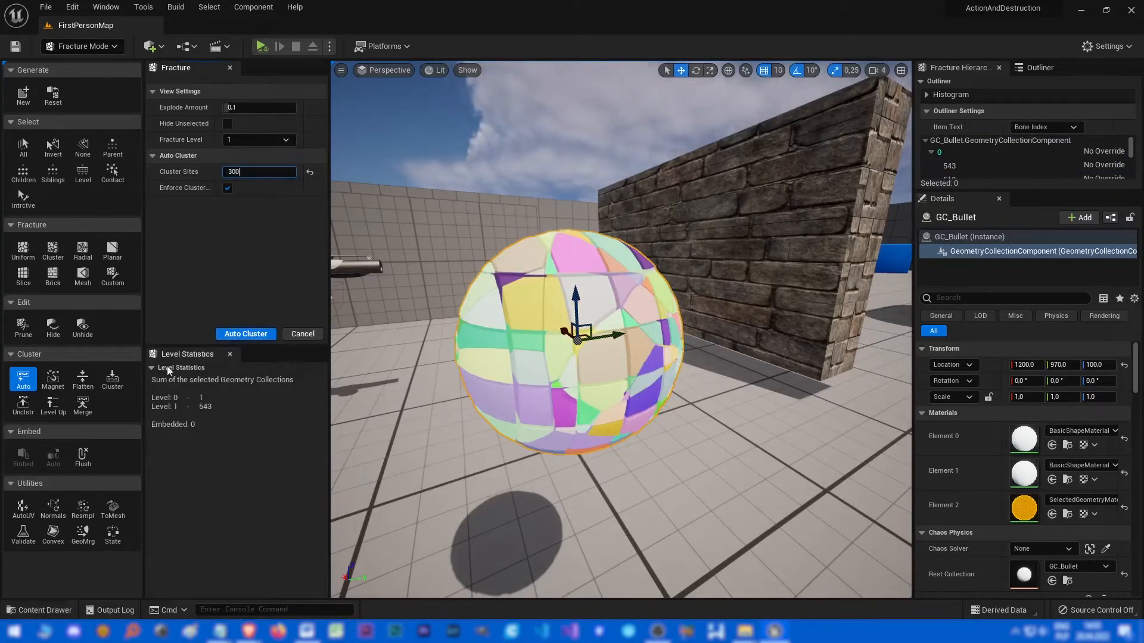
left_click(253, 334)
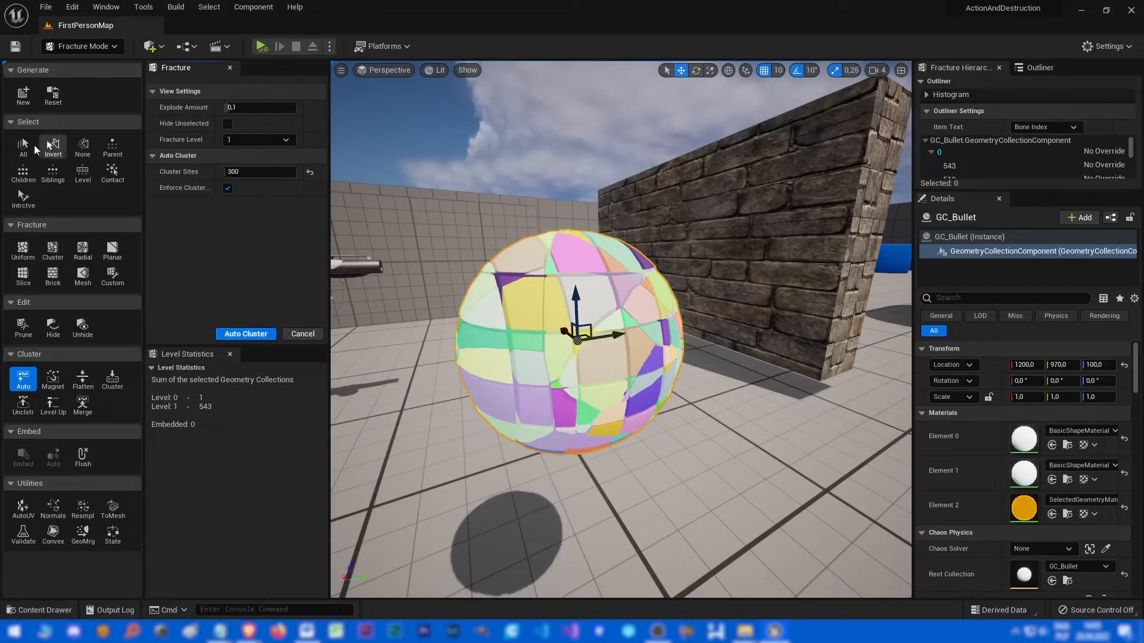
- Auto-cluster repeatedly with 400, 300, 200 and 50 sites, building levels of 410, 307, 205 and 52 pieces
left_click(24, 146)
left_click(260, 171)
type("400")
left_click(246, 334)
left_click(259, 171)
type("00")
left_click(251, 333)
left_click(247, 171)
type("200")
left_click(244, 333)
left_click(240, 171)
type("50")
left_click(255, 337)
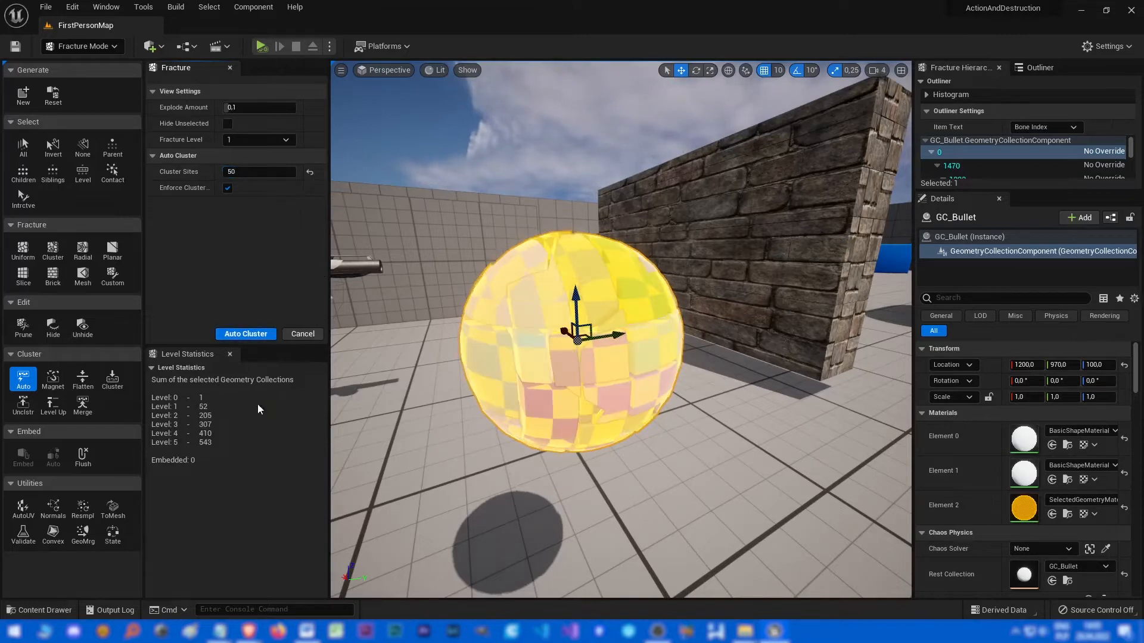
left_click(82, 146)
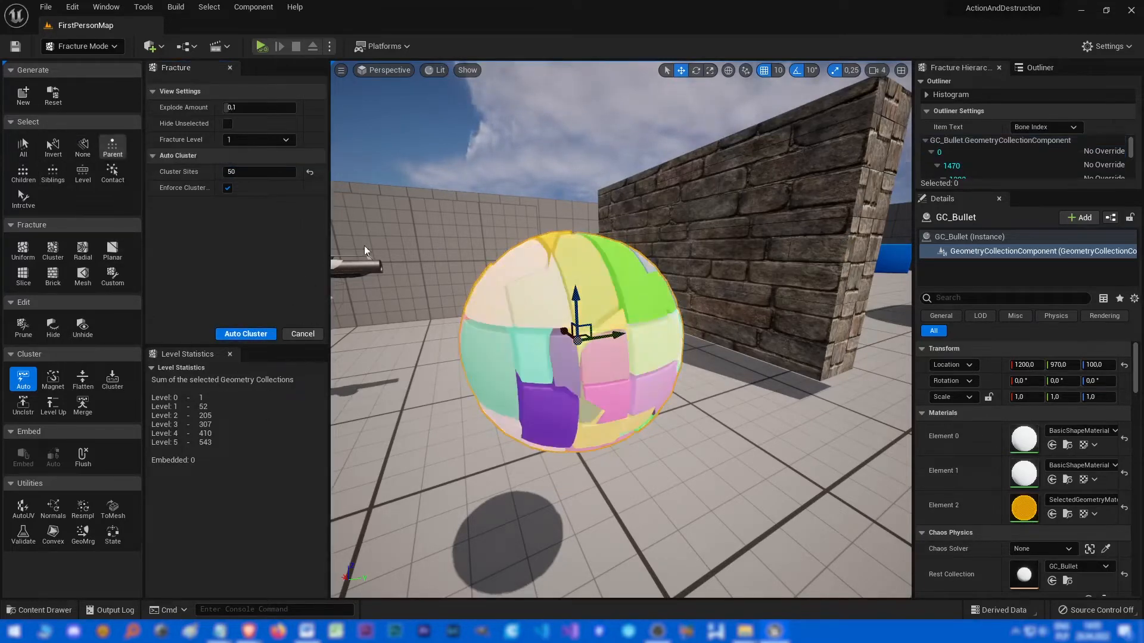
key("Page_Up")
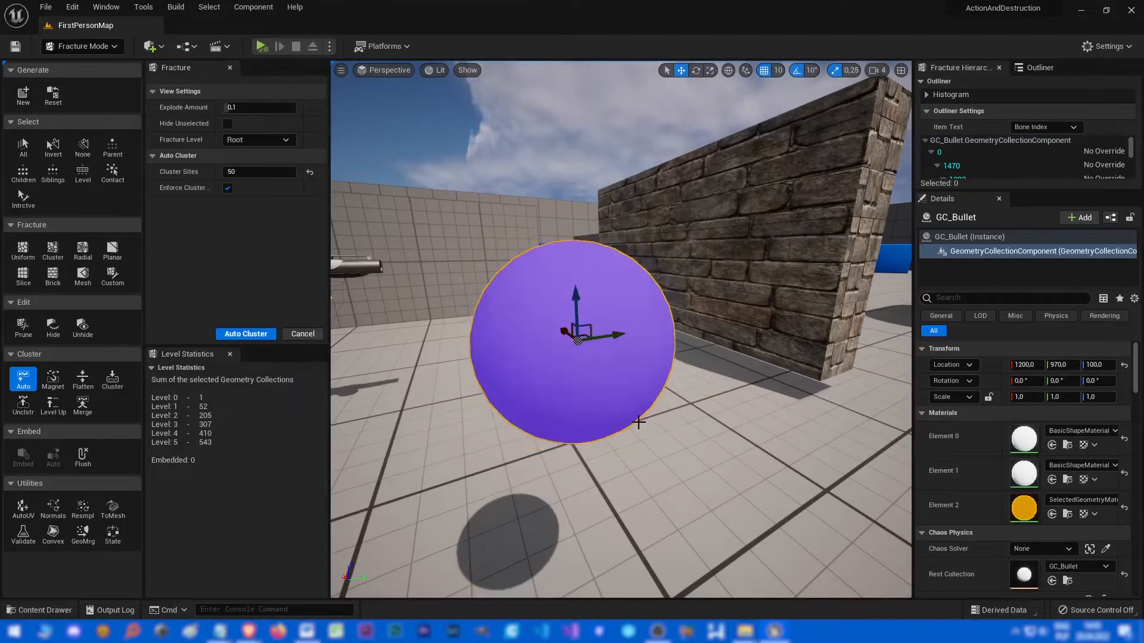
key("Page_Down")
key("Page_Up")
key("Page_Down")
mouse_move(678, 437)
right_mouse_down()
mouse_move(706, 456)
mouse_move(723, 452)
mouse_move(617, 447)
right_mouse_up()
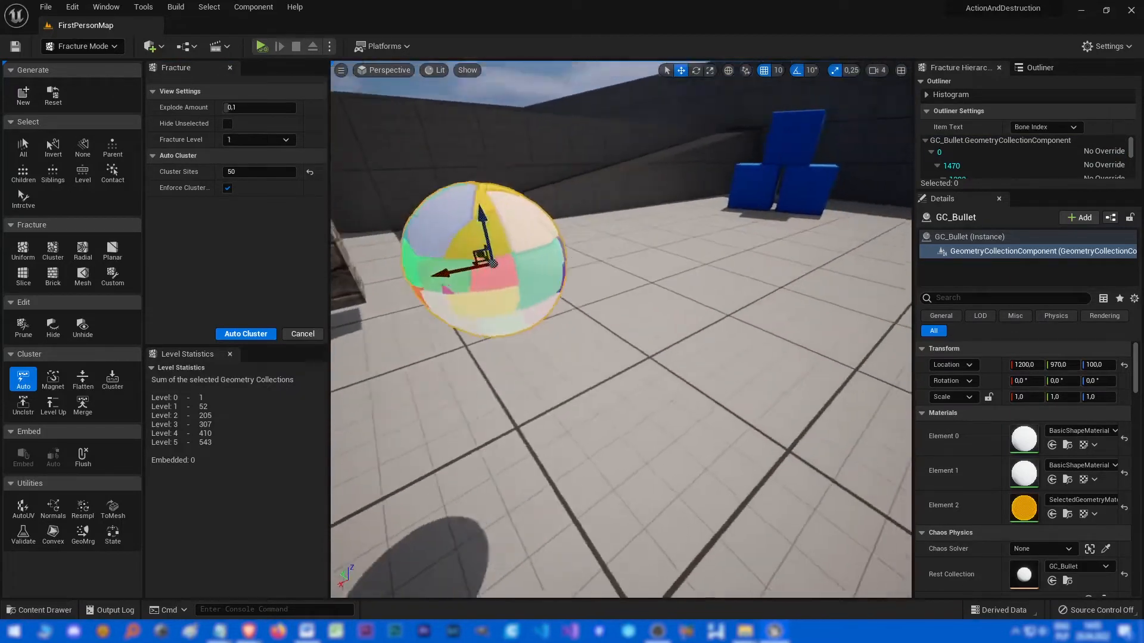
left_click_drag(609, 395, 728, 381, "alt")
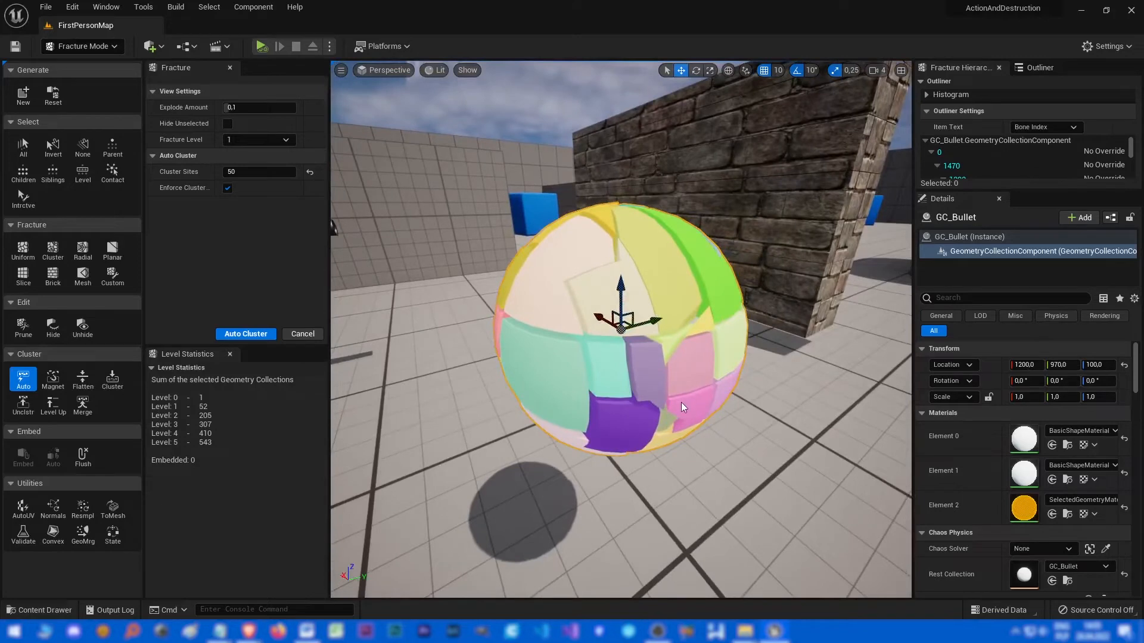
key("0")
key("2")
key("3")
key("4")
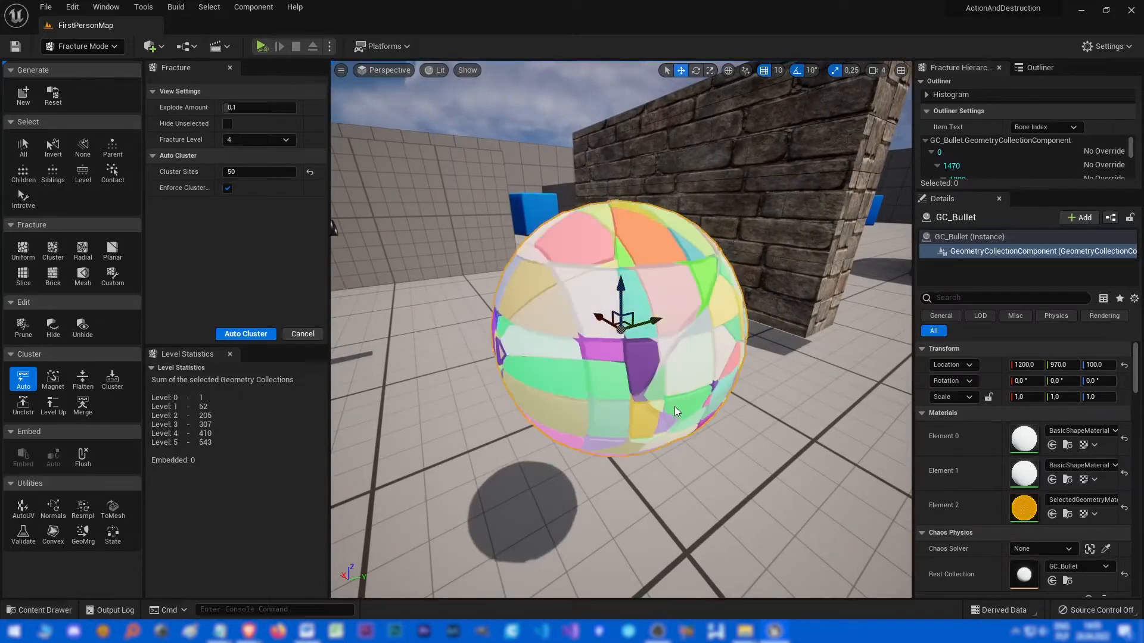
key("5")
key("1")
key("0")
key("1")
key("2")
key("3")
key("4")
key("5")
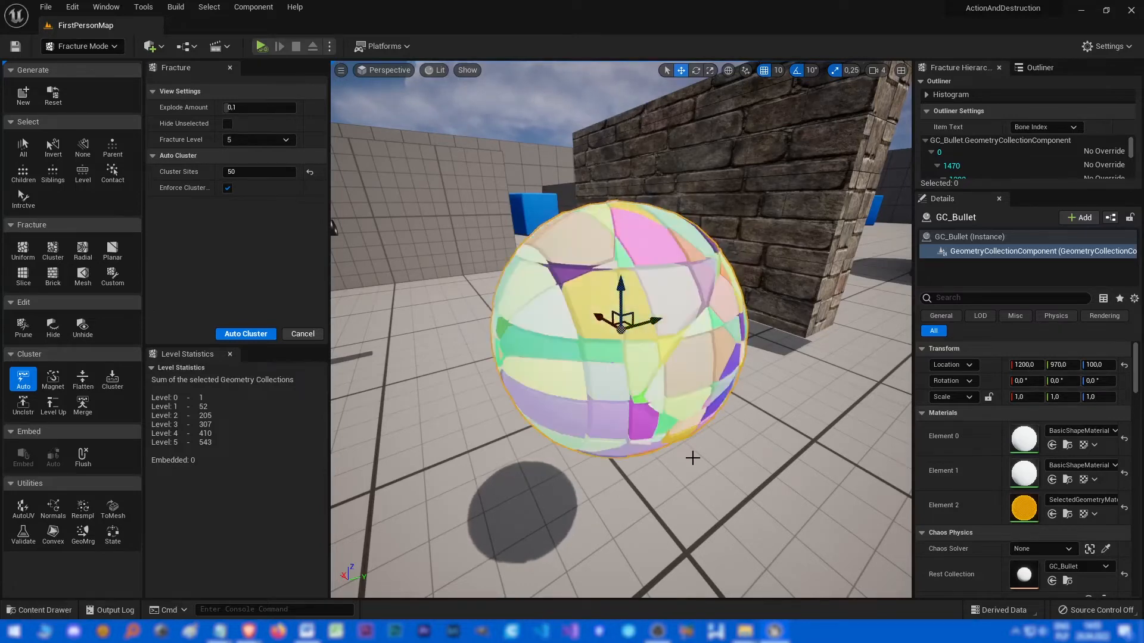
key("4")
key("3")
key("2")
key("0")
key("1")
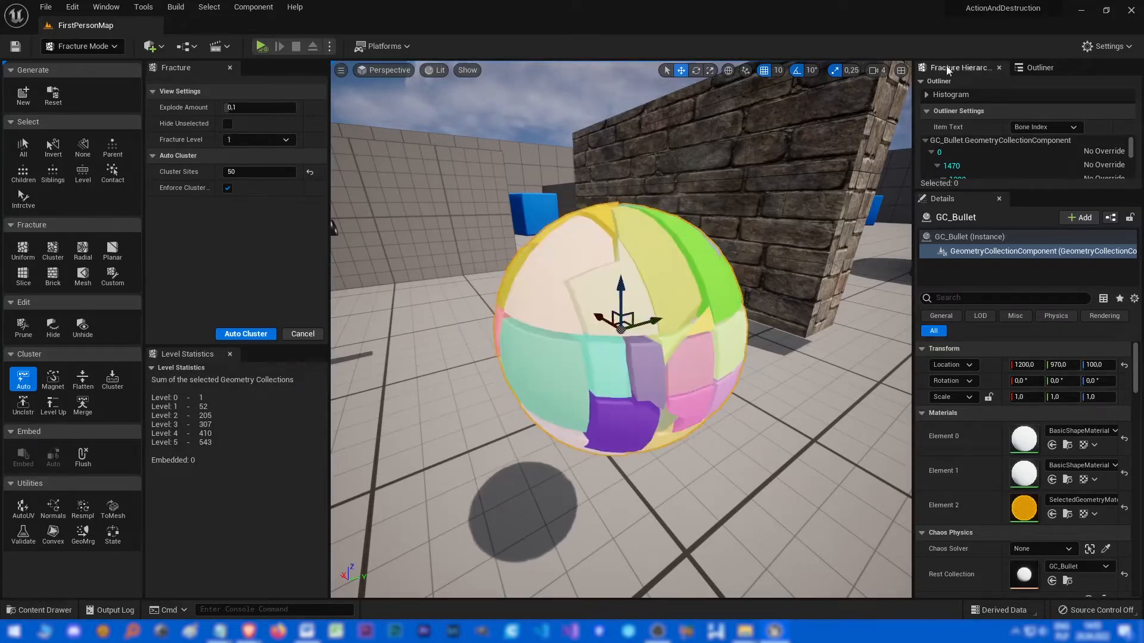
- Dock the Fracture Hierarchy panel beside Level Statistics and enlarge it to show more bones
left_click_drag(938, 70, 269, 355)
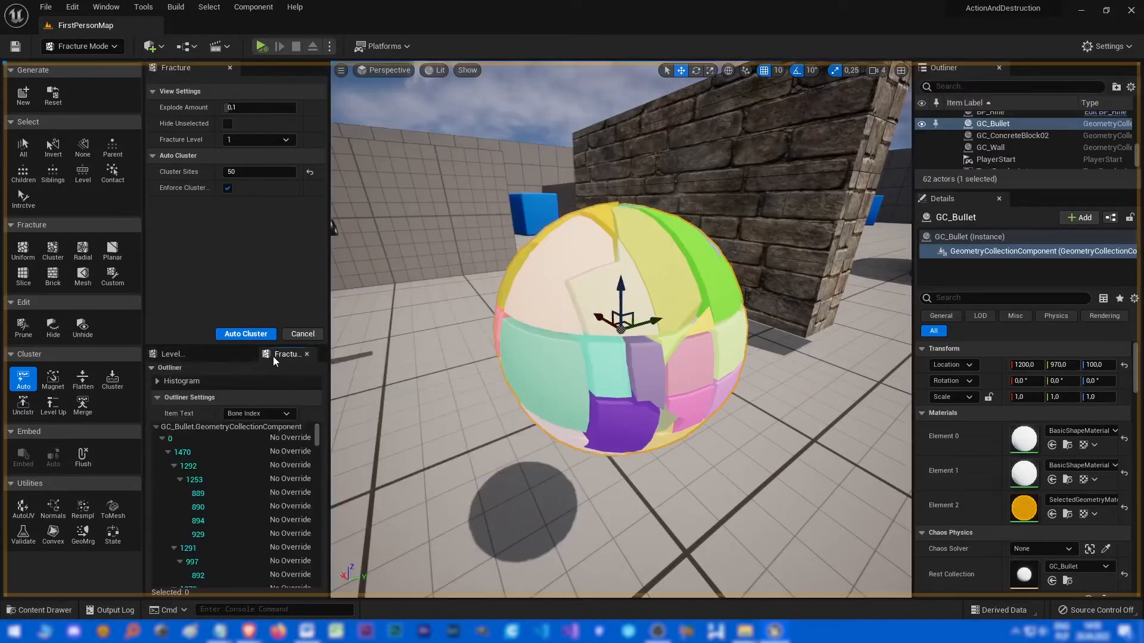
left_click_drag(272, 357, 360, 93)
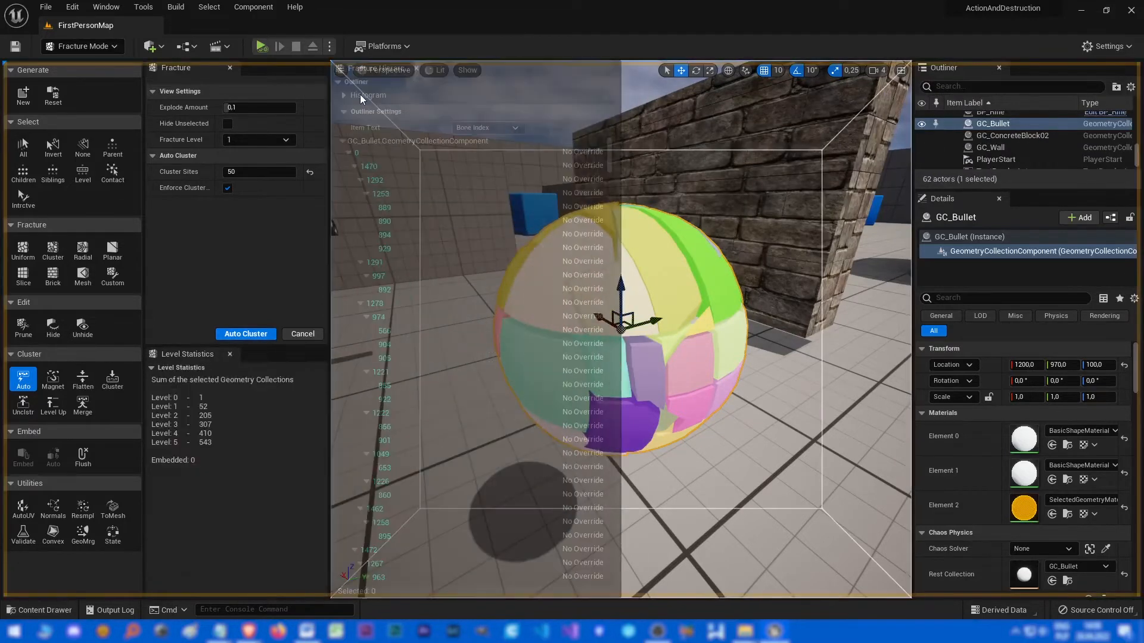
left_click_drag(344, 179, 277, 354)
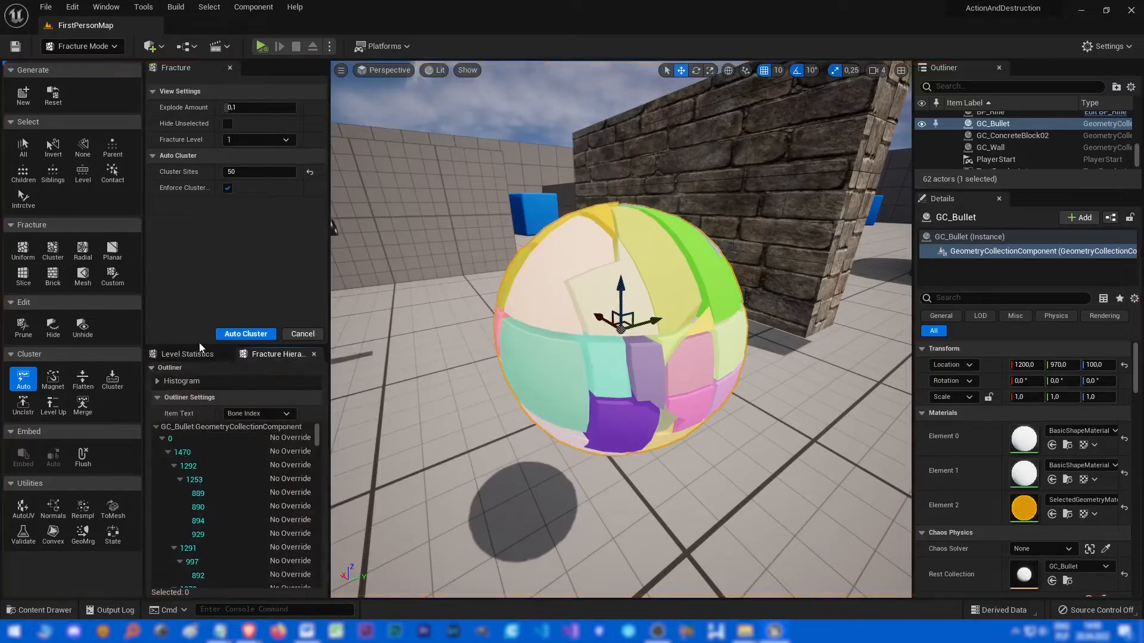
left_click_drag(192, 345, 191, 223)
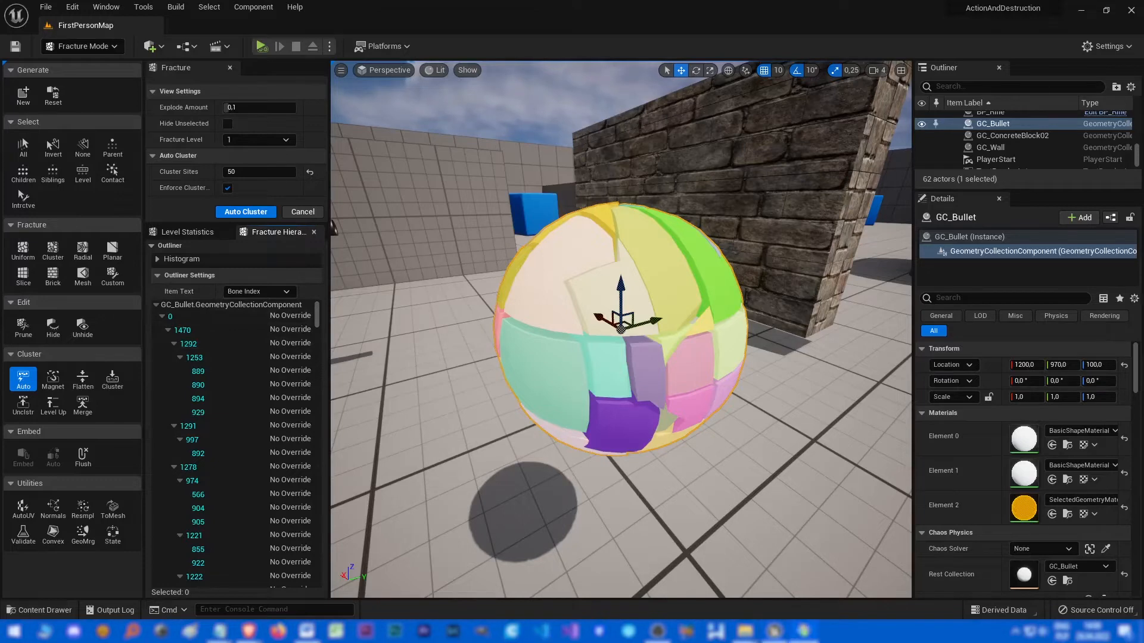
- Bring up the Honeyview reference diagram of nested cluster levels and enlarge it
key("alt+Tab")
mouse_move(532, 301)
left_mouse_down()
mouse_move(713, 362)
mouse_move(714, 149)
left_mouse_up()
left_click_drag(502, 339, 548, 327)
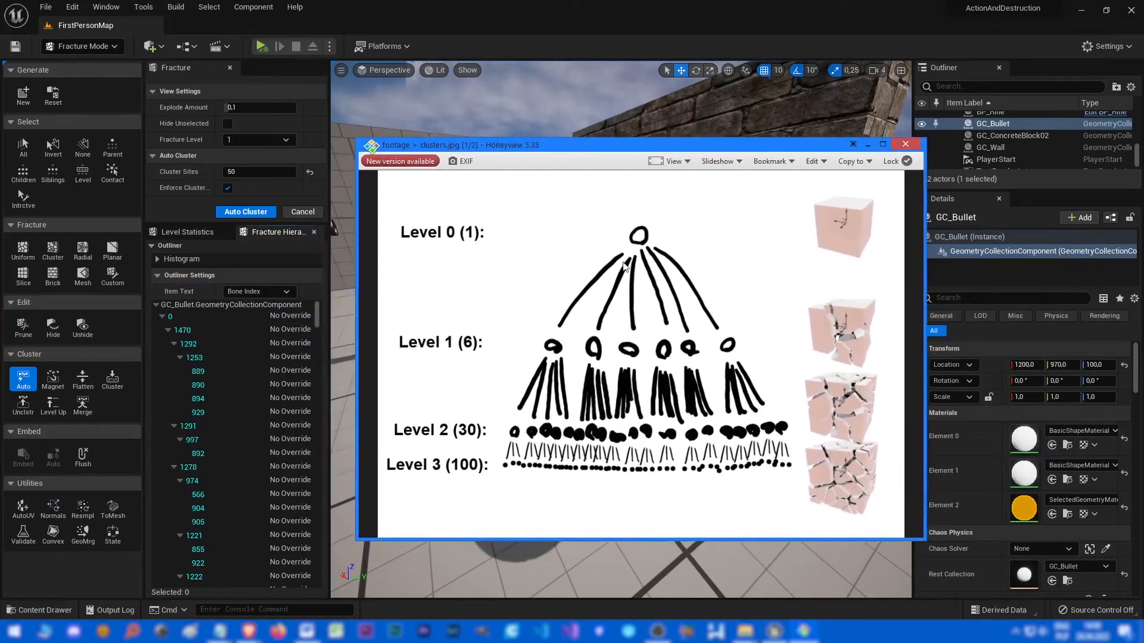
- Close the reference image, pick sphere fragments to locate their bones and collapse bone 1477's children
left_click(906, 144)
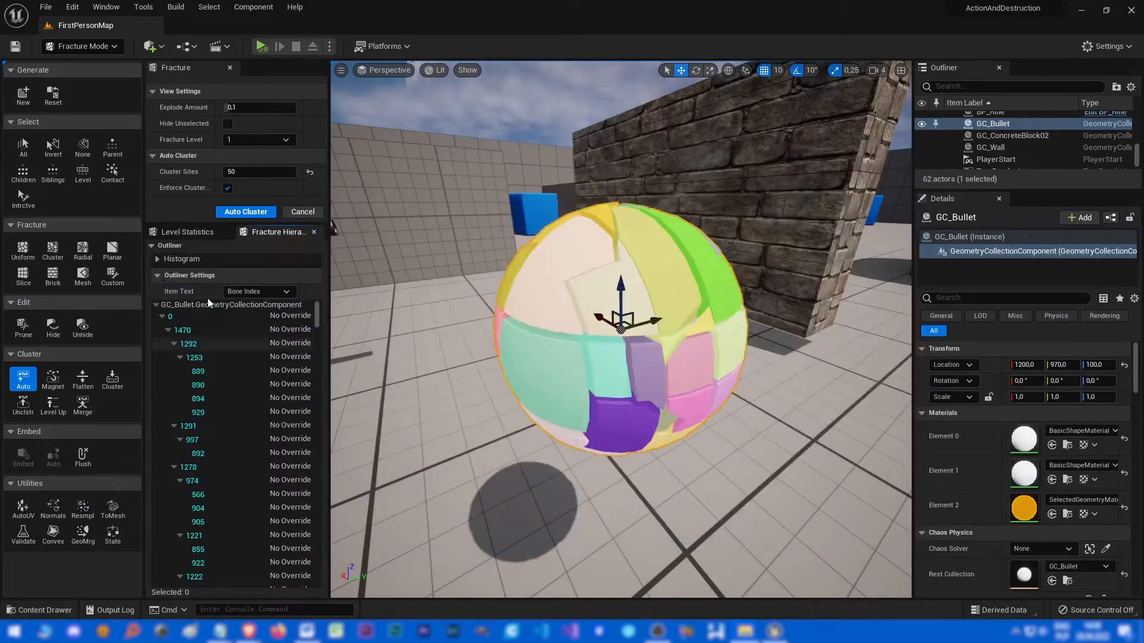
left_click(539, 287)
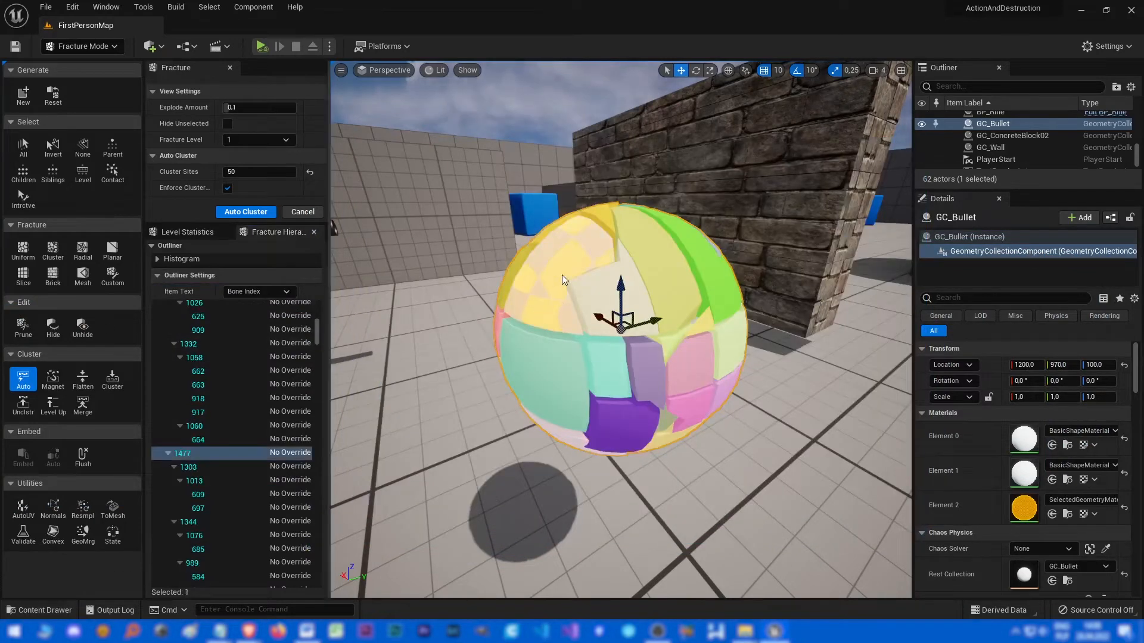
left_click(606, 299)
left_click(560, 270)
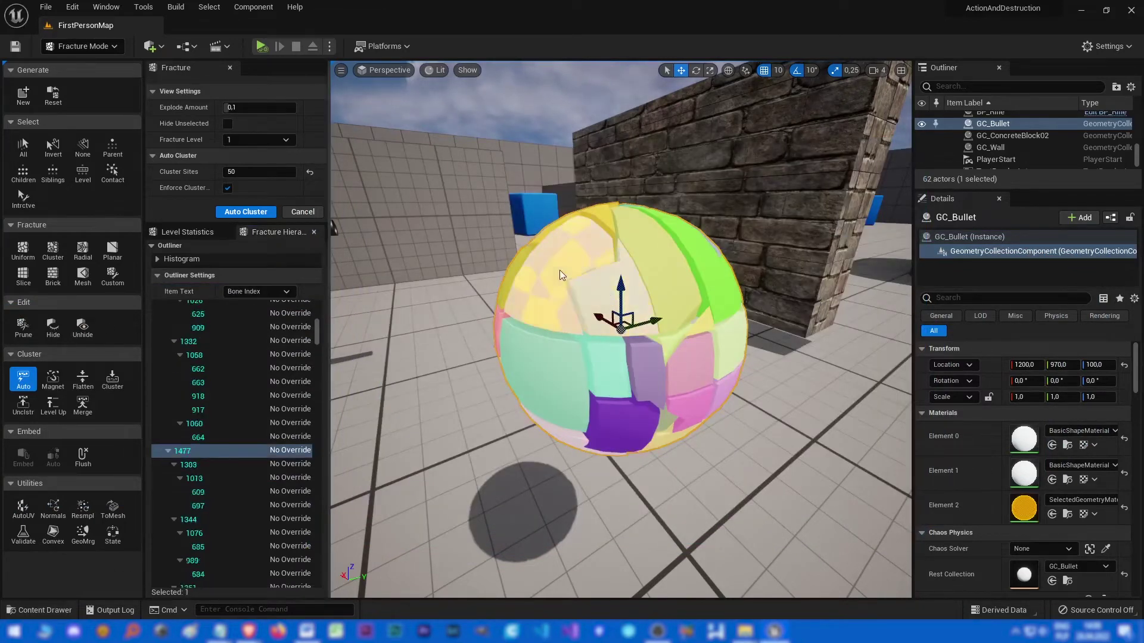
left_click(175, 465)
left_click(174, 478)
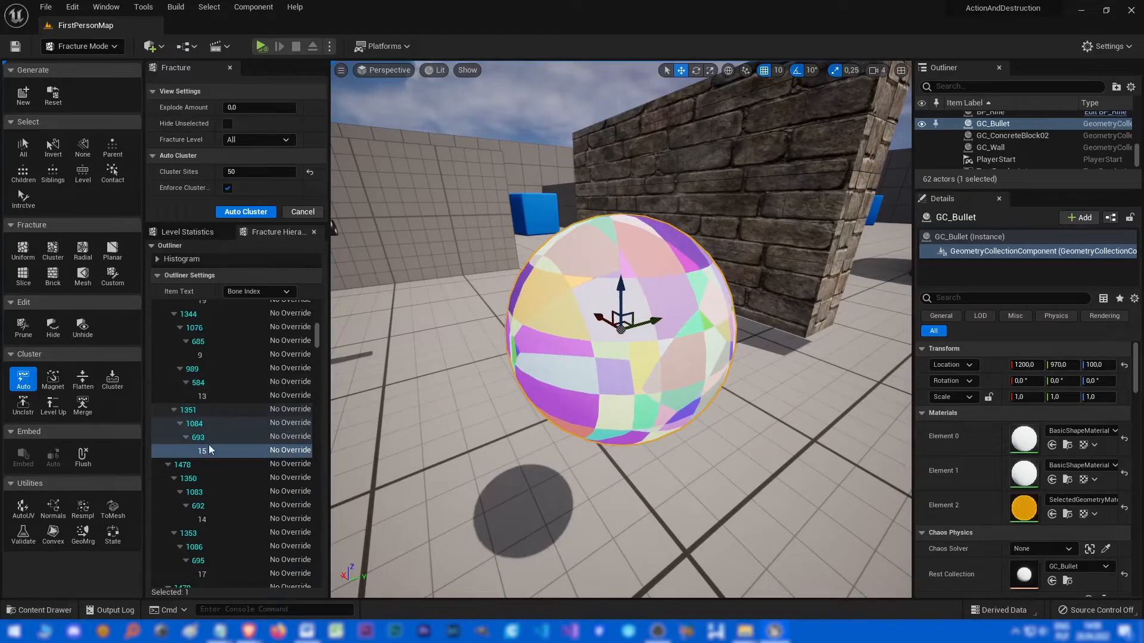
- Select bones 1018 and 1307 in the hierarchy and collapse bone 1308's children
left_click(197, 429)
left_click(196, 425)
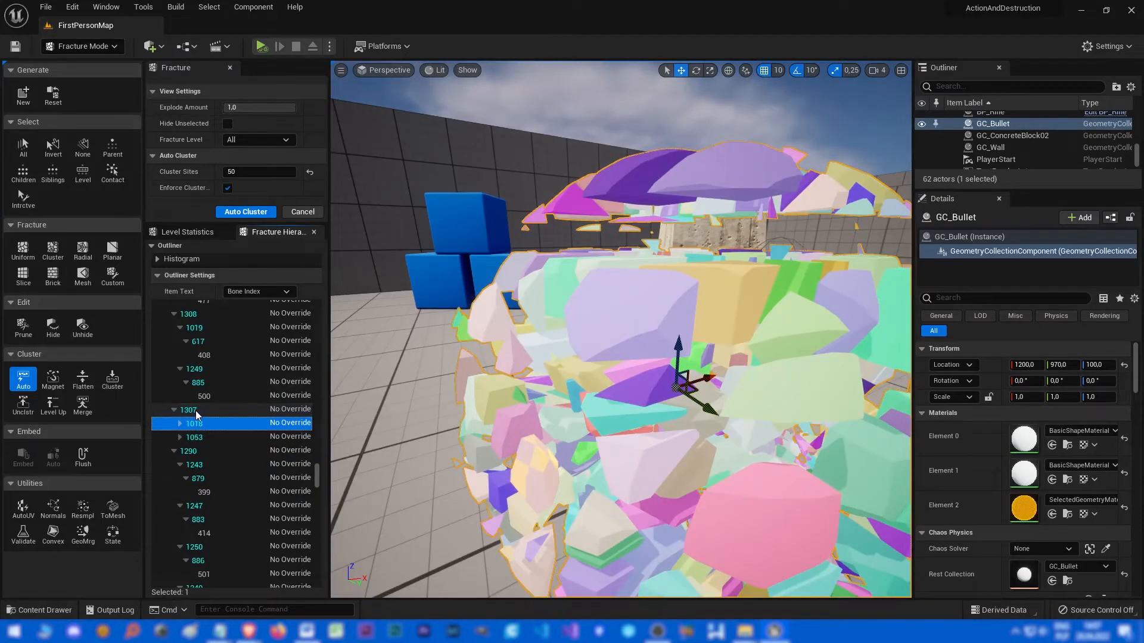
left_click(196, 410)
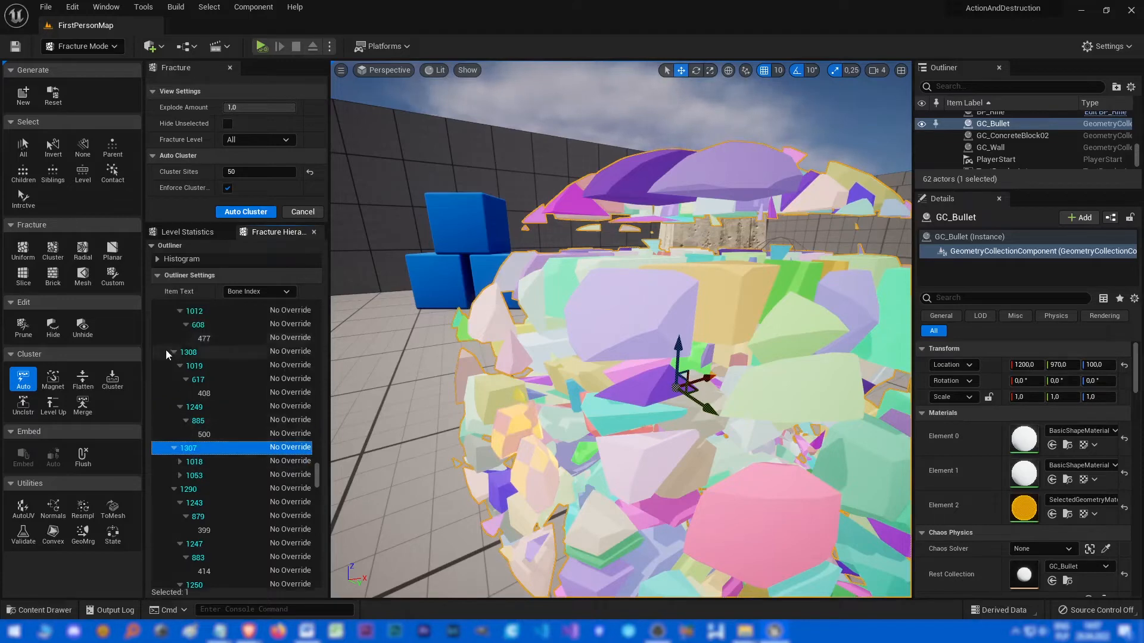
left_click(174, 352)
scroll(203, 414, "up", 1)
scroll(177, 396, "up", 2)
scroll(178, 398, "up", 3)
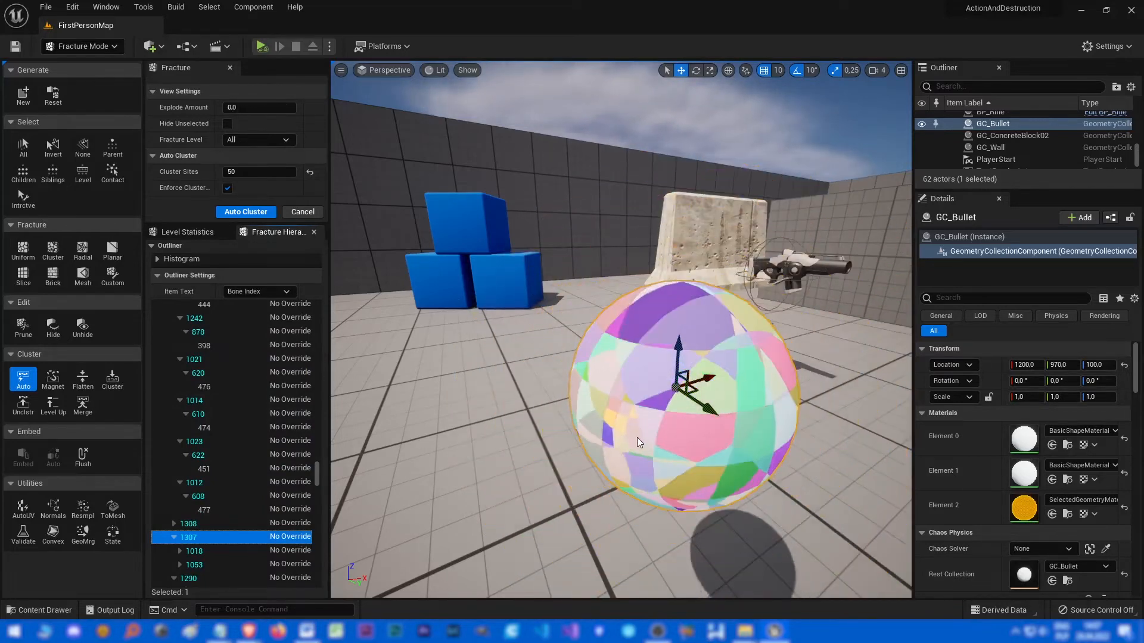
- Step through fracture levels 5 to 2, settle on level 3 and select bone 1053 under 1307
key("Page_Up")
key("Page_Up")
key("Page_Up")
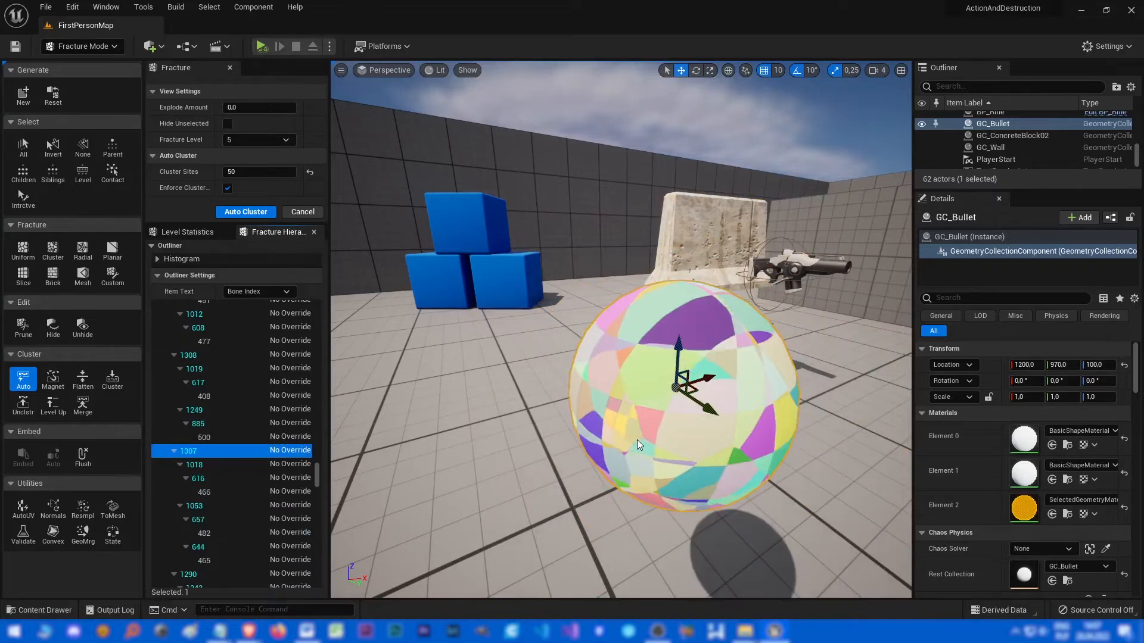
key("Page_Up")
key("Page_Up")
key("Page_Up")
key("Page_Up")
key("Page_Up")
key("Page_Down")
key("Page_Down")
key("Page_Down")
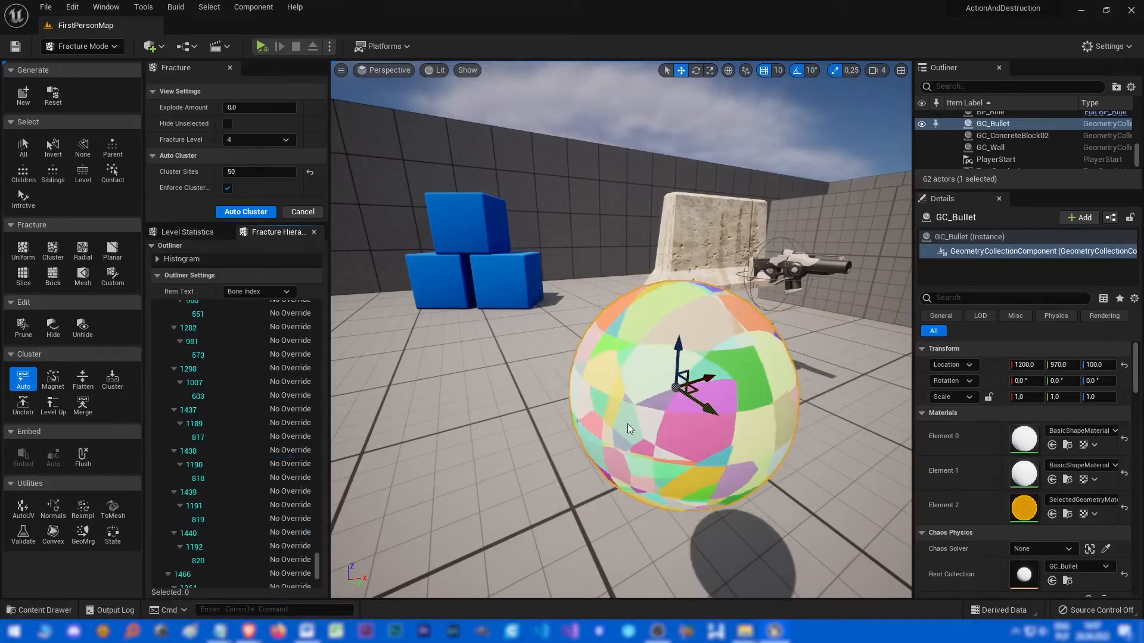
key("Page_Up")
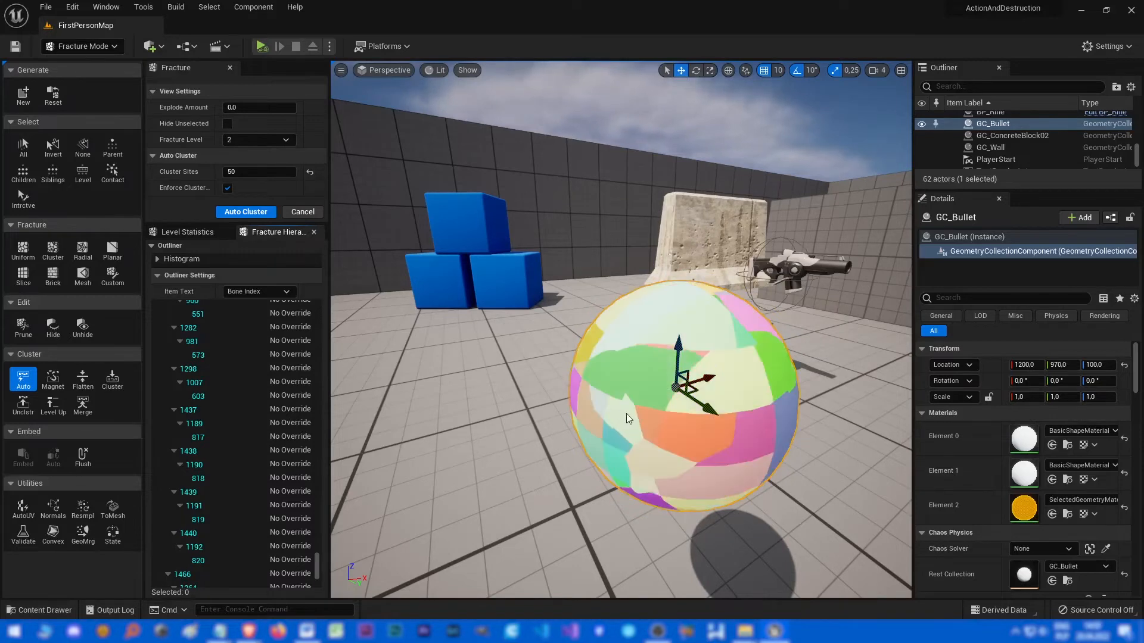
left_click(621, 418)
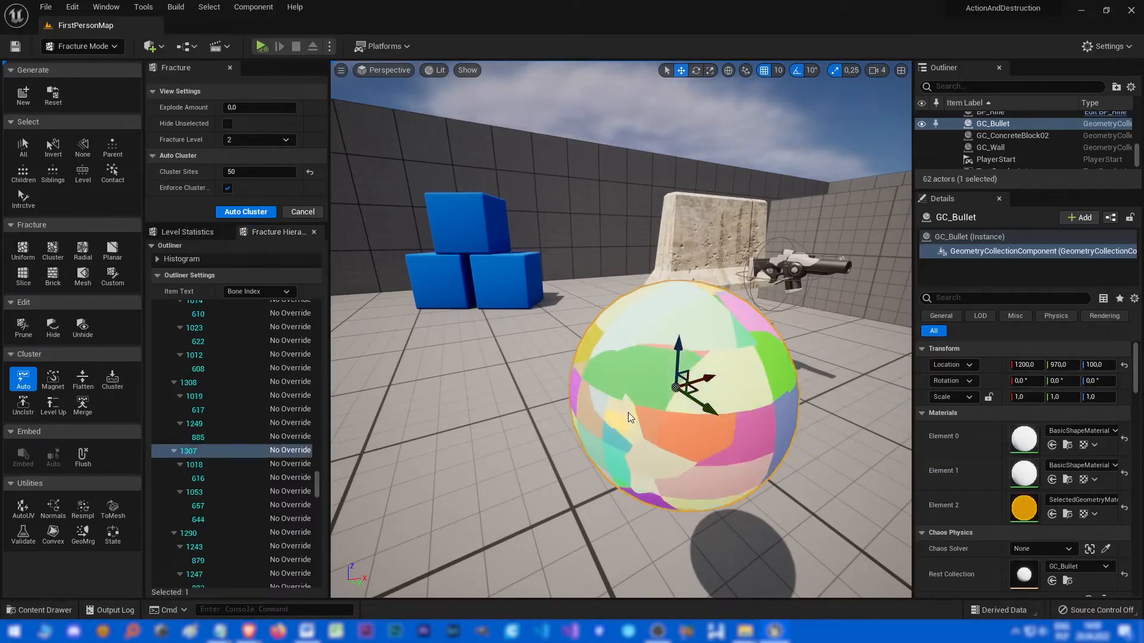
key("Page_Down")
left_click(207, 491)
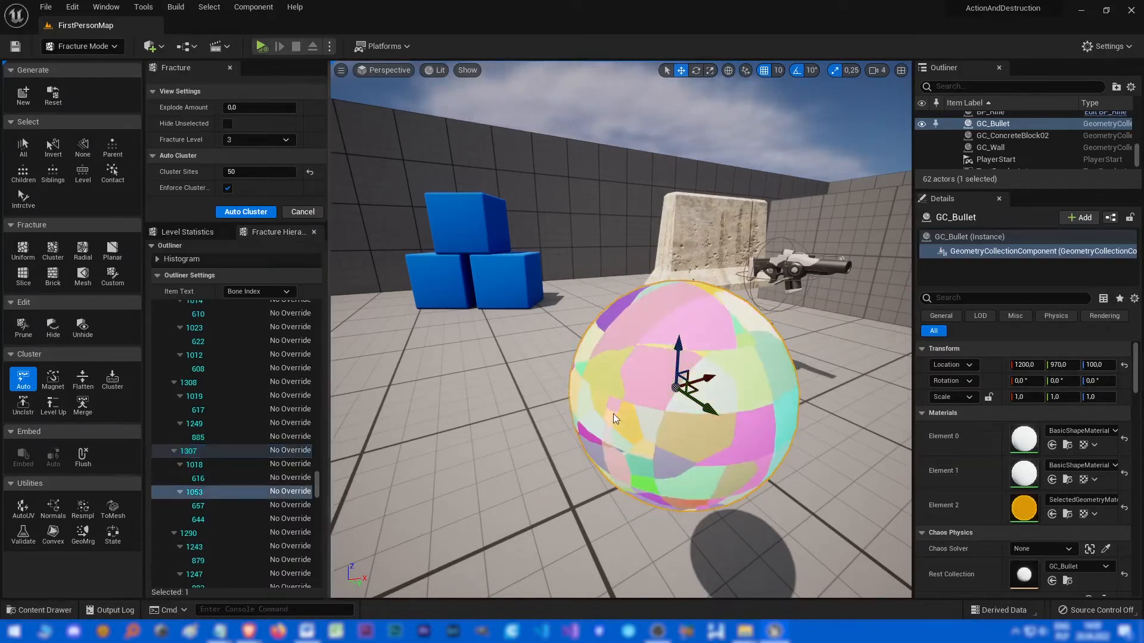
left_click(206, 465)
left_click(207, 491)
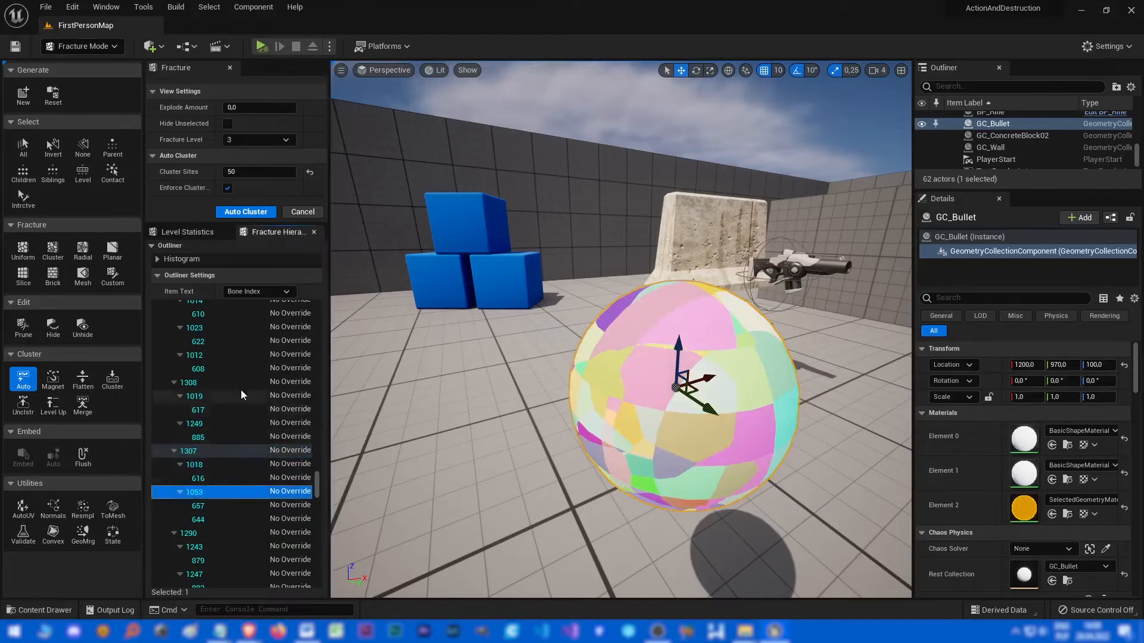
left_click_drag(317, 494, 306, 321)
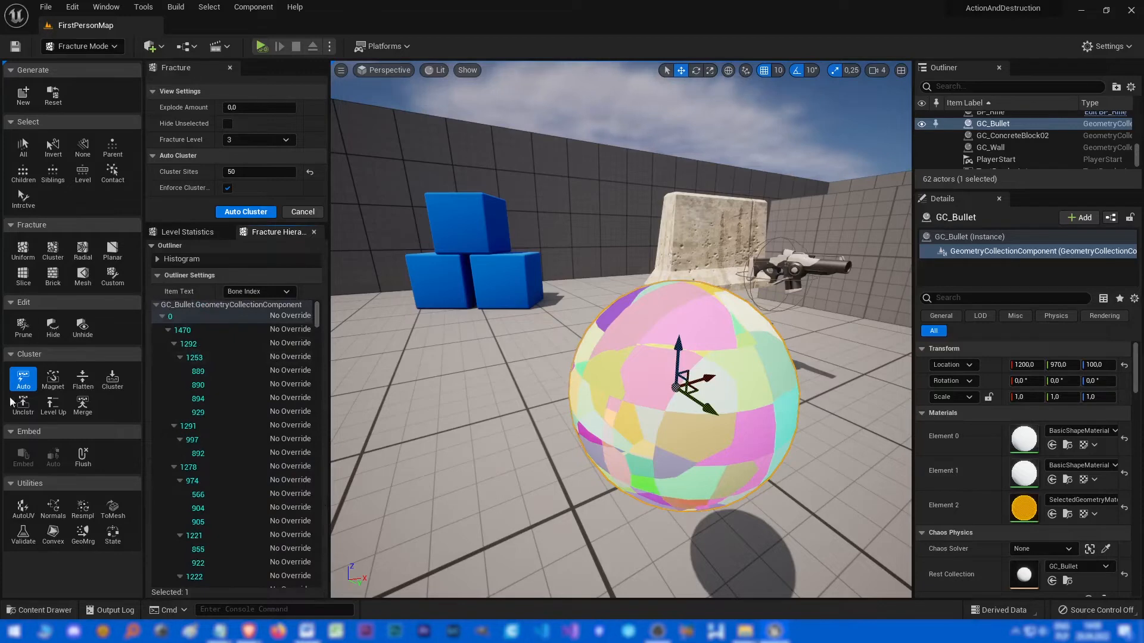
- Select every bone and flatten GC_Bullet's nested clusters to a single level
left_click(29, 145)
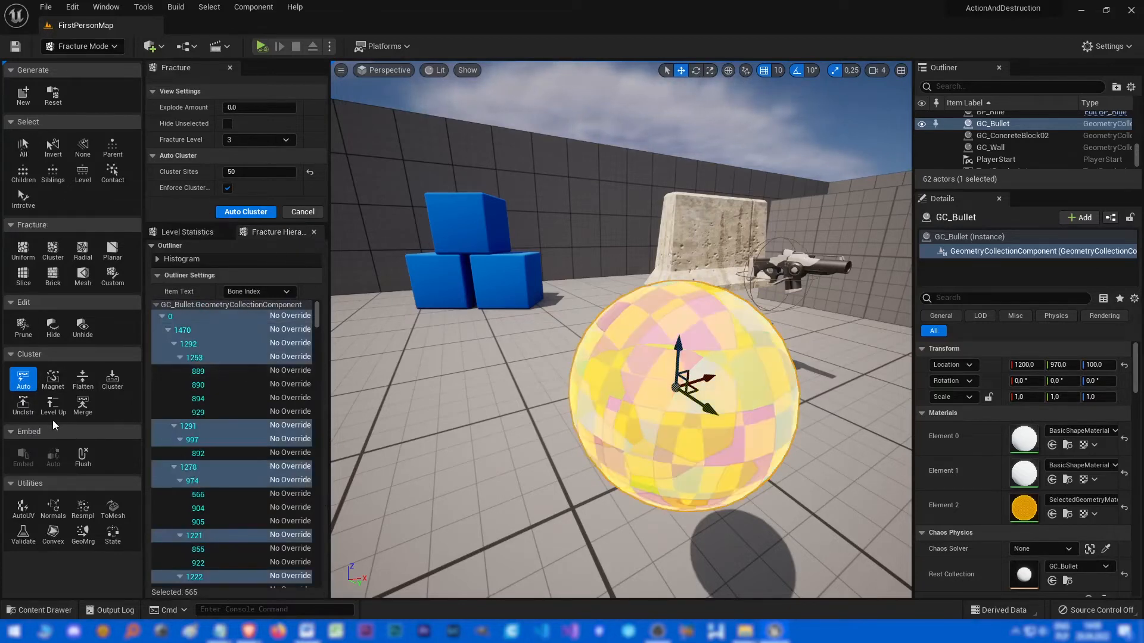
left_click(83, 380)
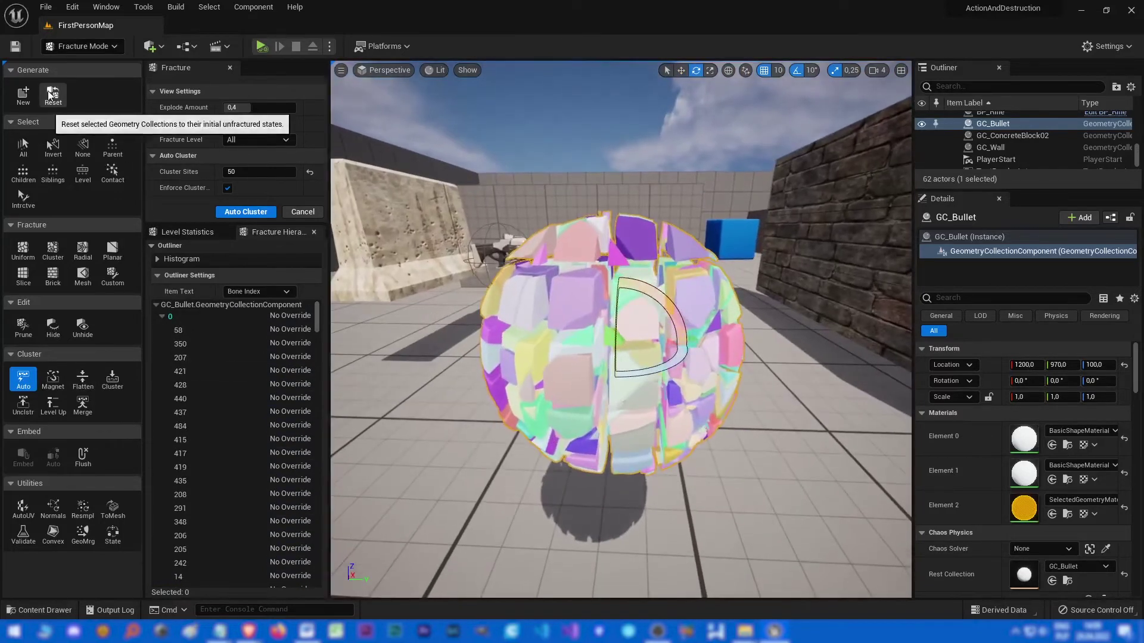
- Reset the existing fracture and preview a clustered Voronoi split on the sphere's root
left_click(53, 95)
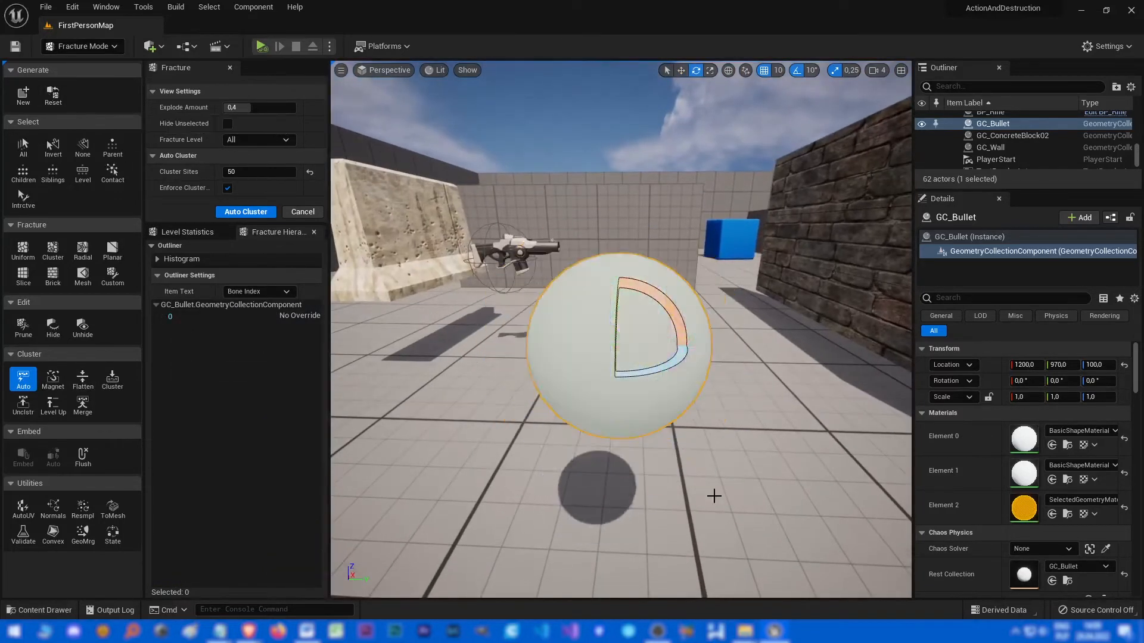
right_click_drag(714, 496, 746, 471)
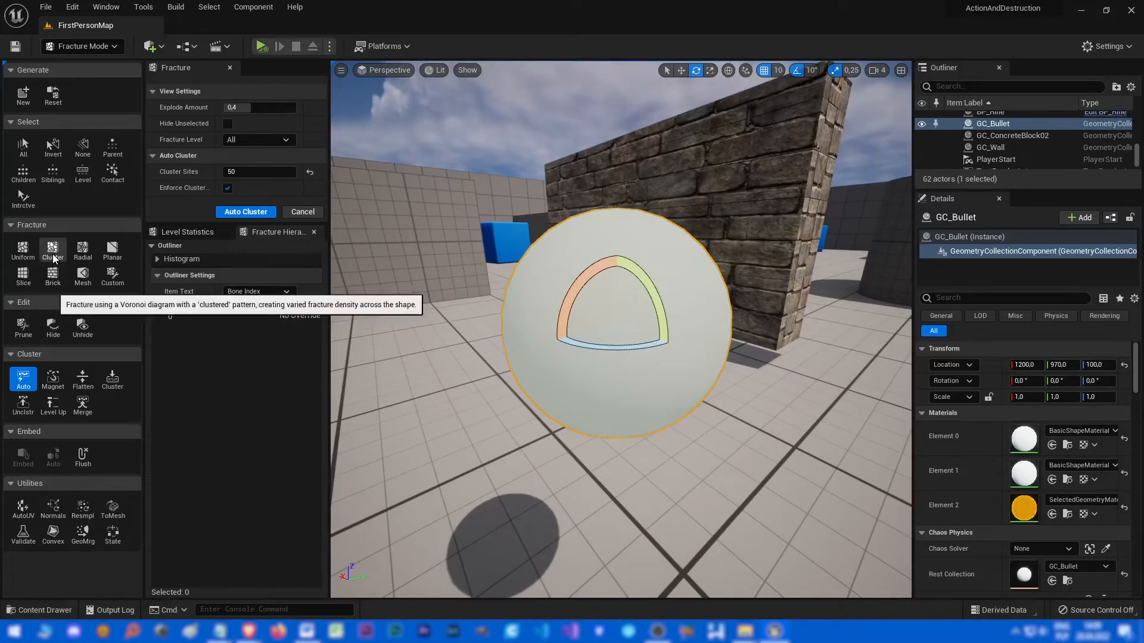
left_click(49, 252)
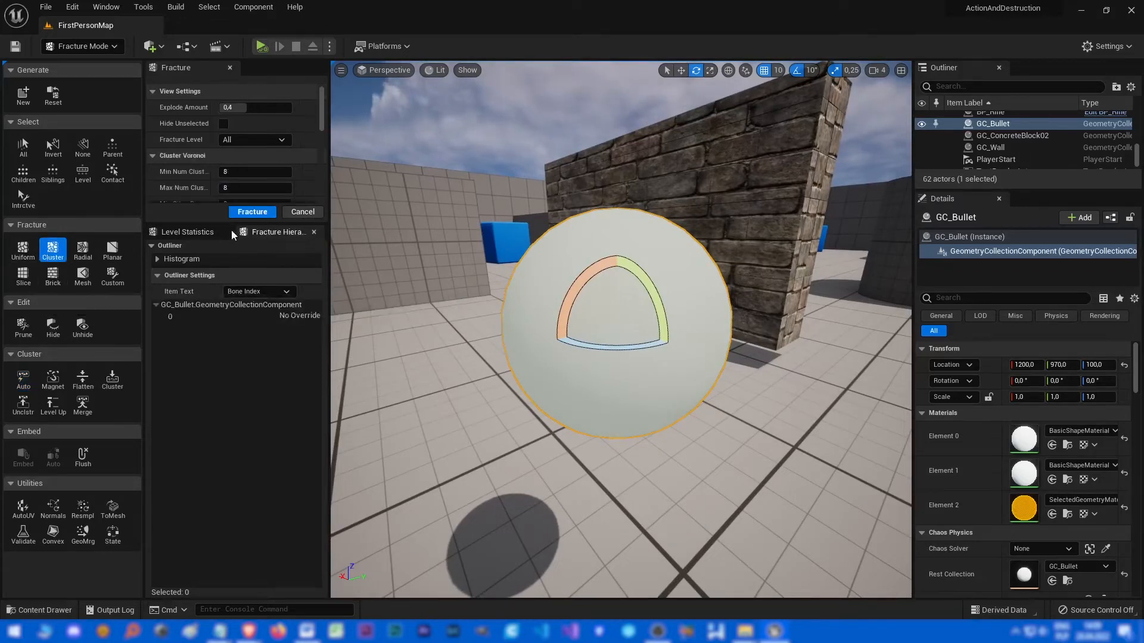
left_click_drag(200, 223, 200, 402)
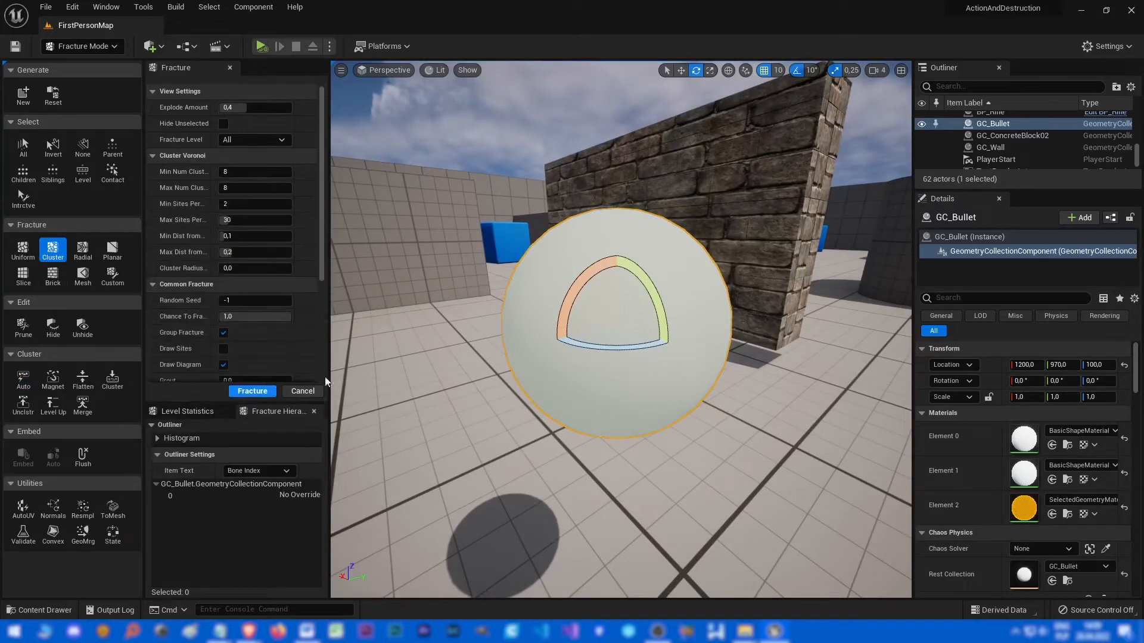
left_click(24, 147)
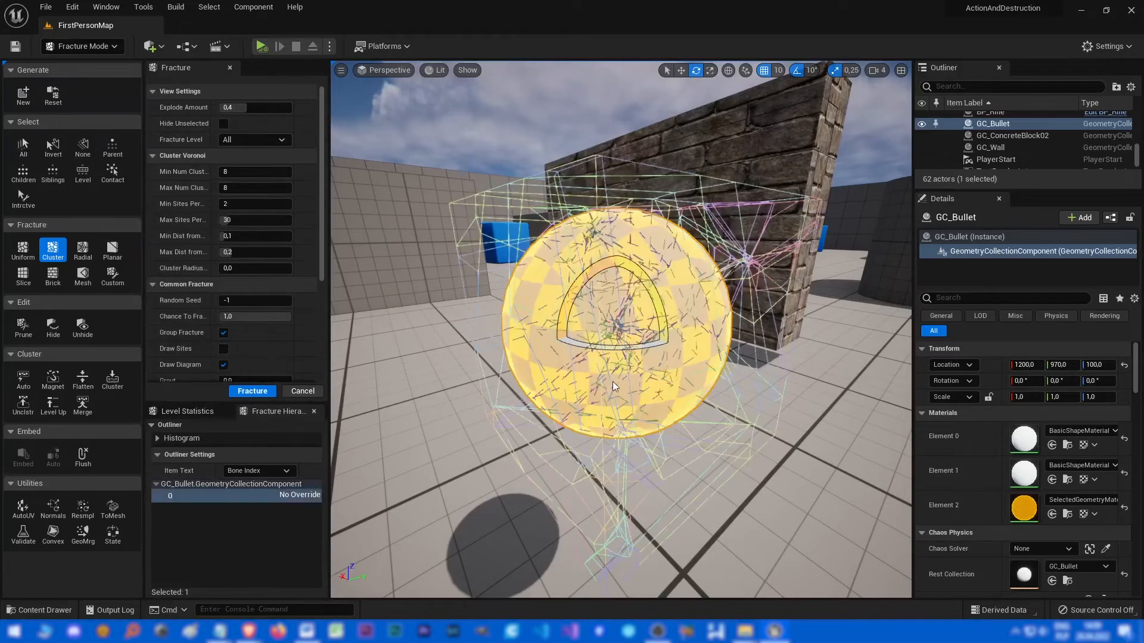
left_click_drag(323, 211, 324, 337)
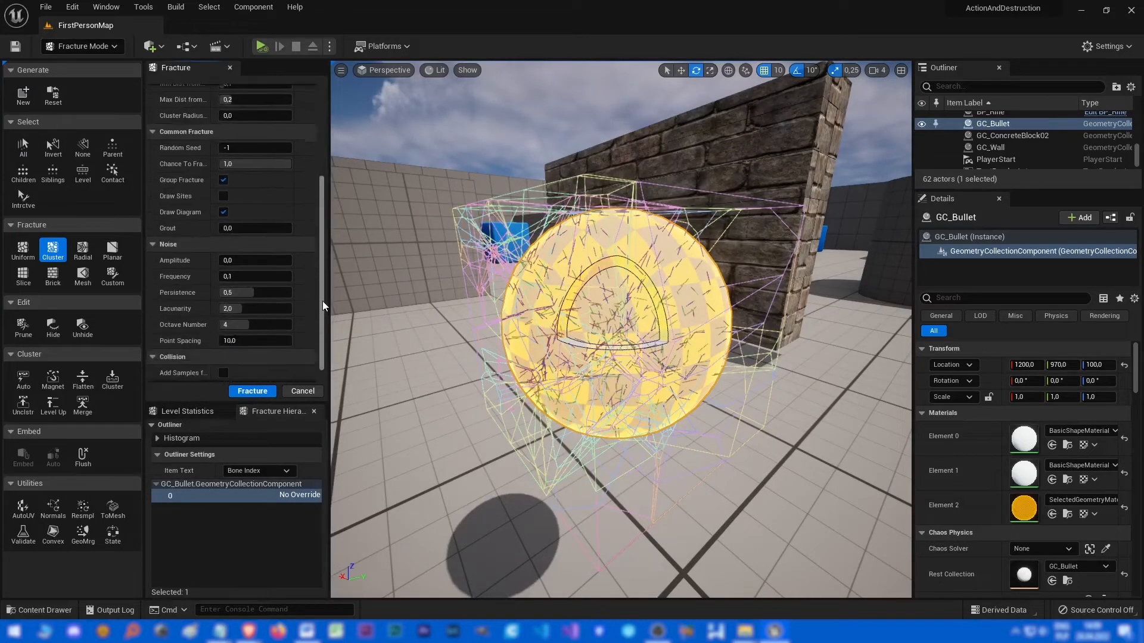
scroll(324, 337, "up", 5)
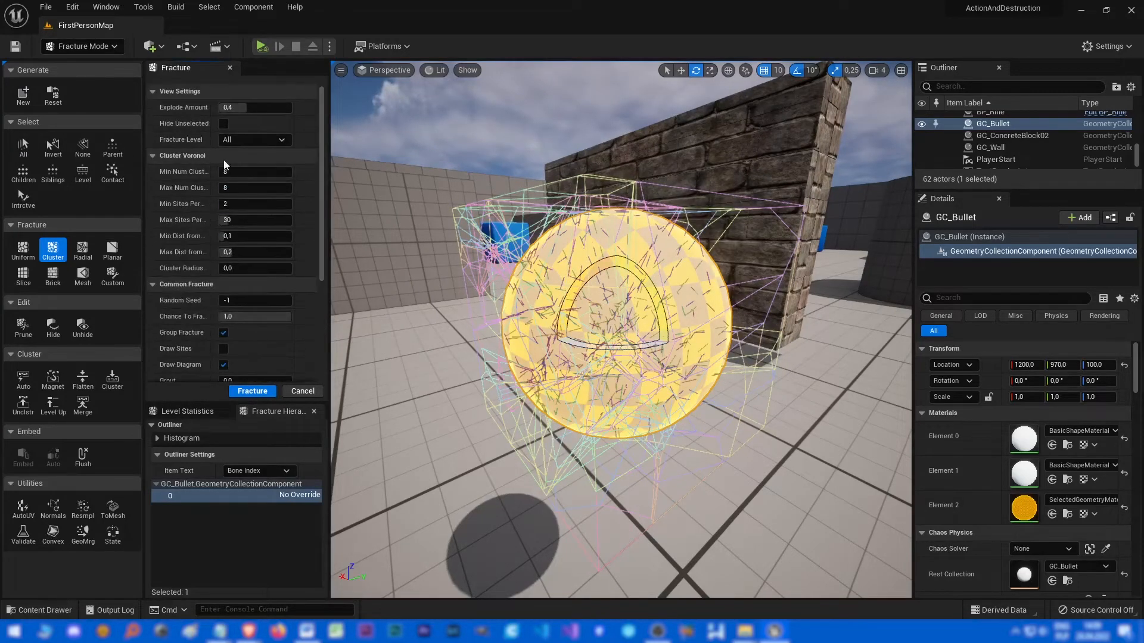
type("15")
- Set Min/Max Num Clusters to 15 and Max Sites Per Cluster to 2, fracturing into 28 pieces
key("Tab")
type("15")
key("Tab")
key("Tab")
type("2")
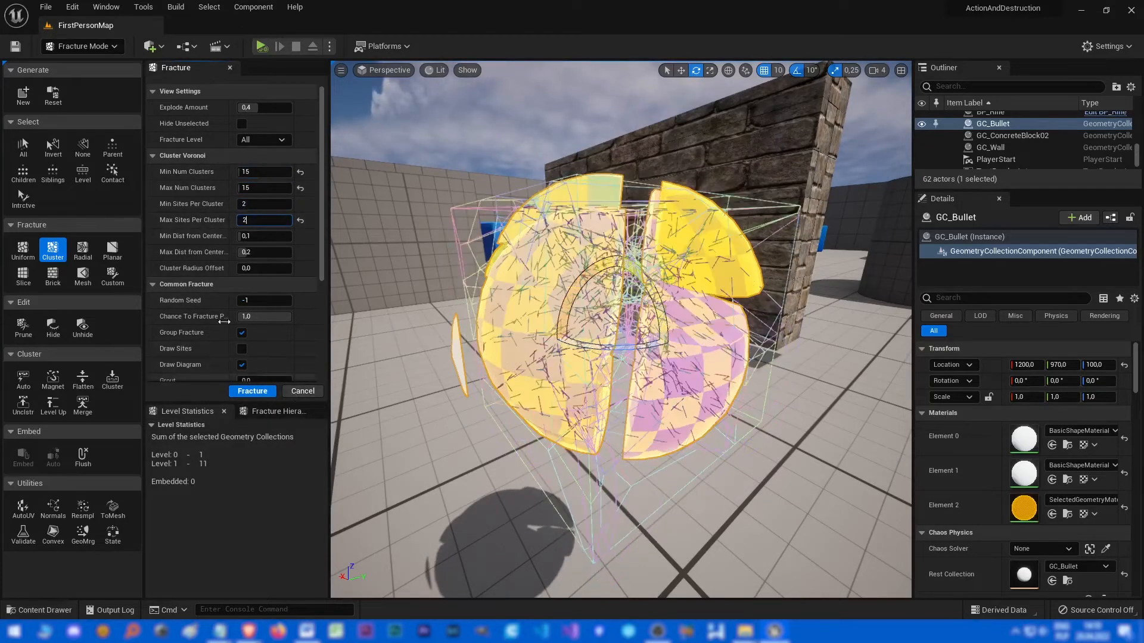
left_click(52, 94)
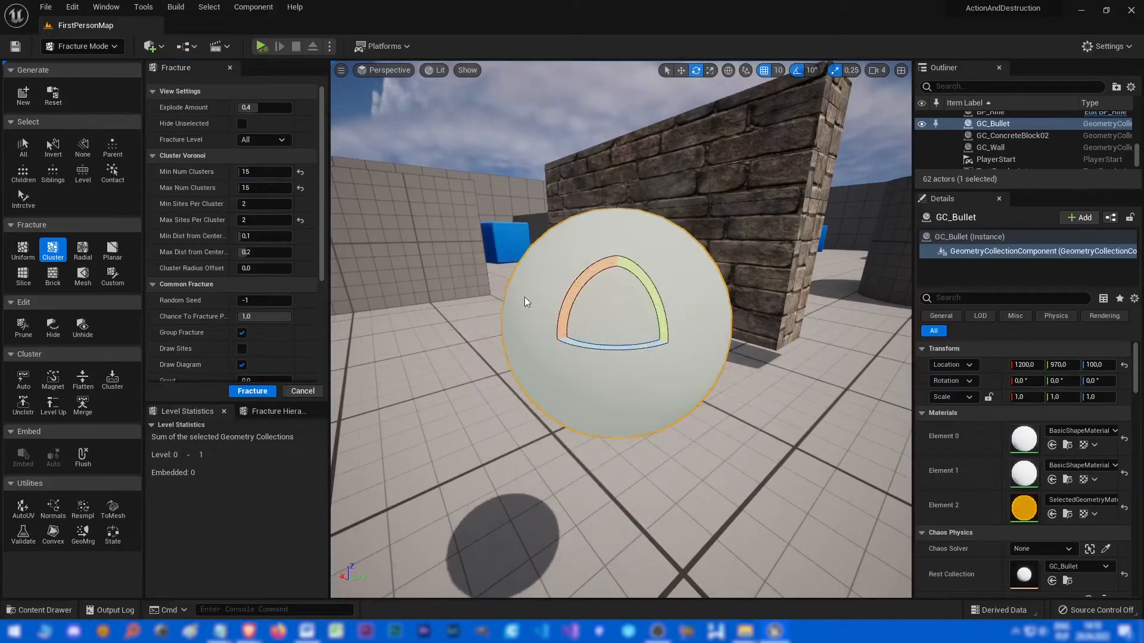
left_click(249, 390)
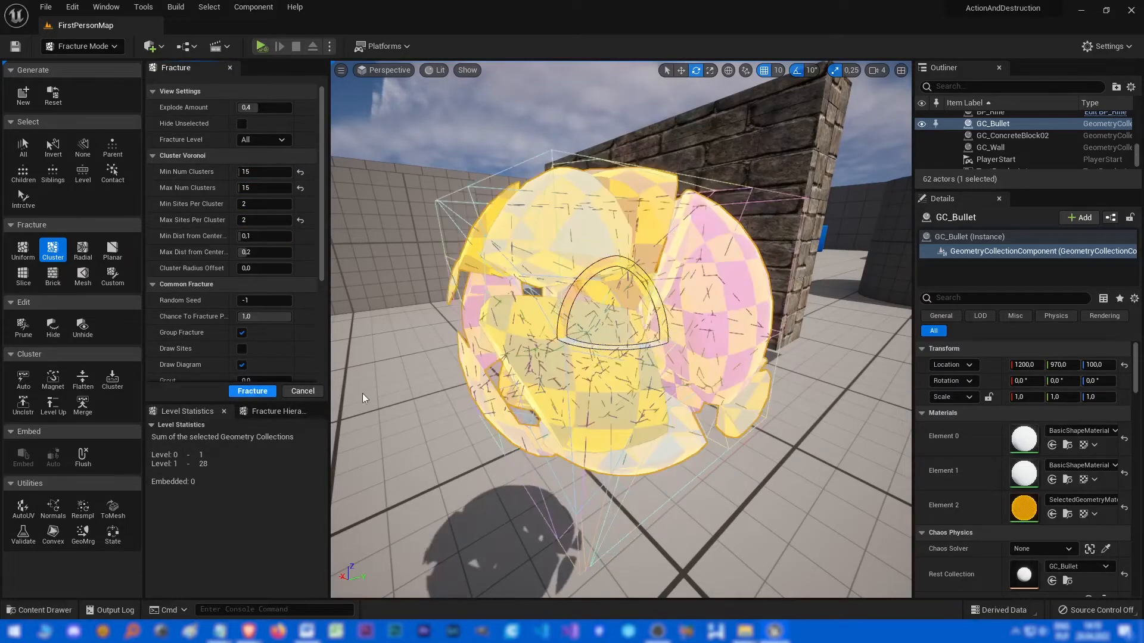
mouse_move(554, 414)
right_mouse_down()
mouse_move(756, 444)
mouse_move(680, 451)
right_mouse_up()
left_click(87, 148)
right_click_drag(625, 402, 729, 401)
mouse_move(620, 331)
left_mouse_down("alt")
mouse_move(679, 330)
mouse_move(572, 340)
mouse_move(626, 331)
mouse_move(644, 304)
mouse_move(731, 373)
left_mouse_up("alt")
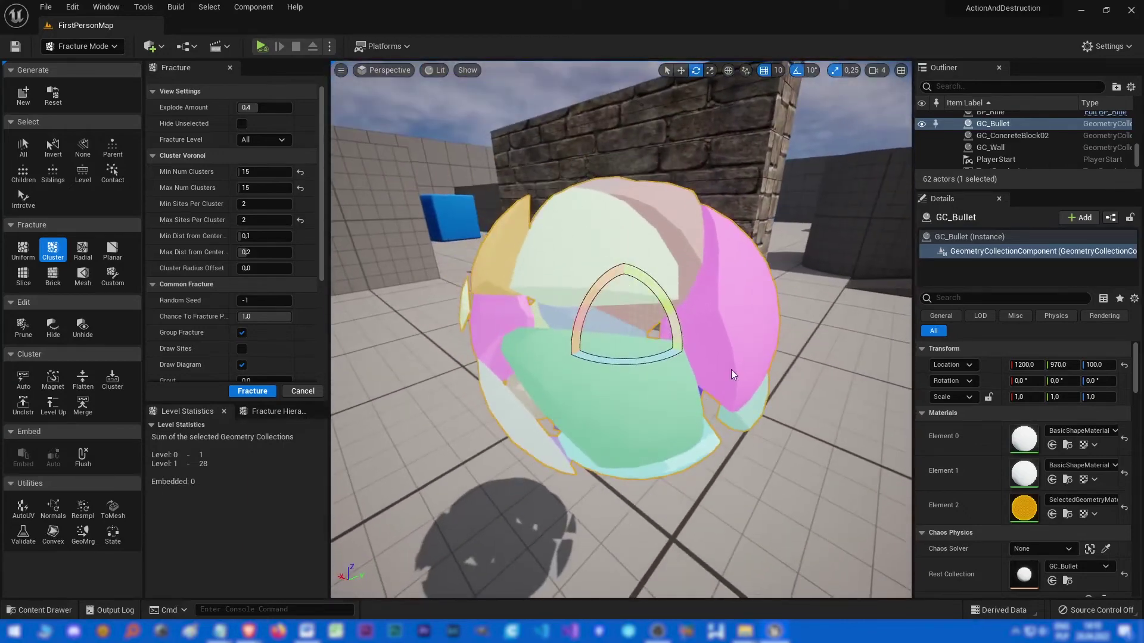
- Auto-cluster the 28 fragments into 7 clusters and inspect the level-one grouping
left_click(24, 146)
left_click(23, 380)
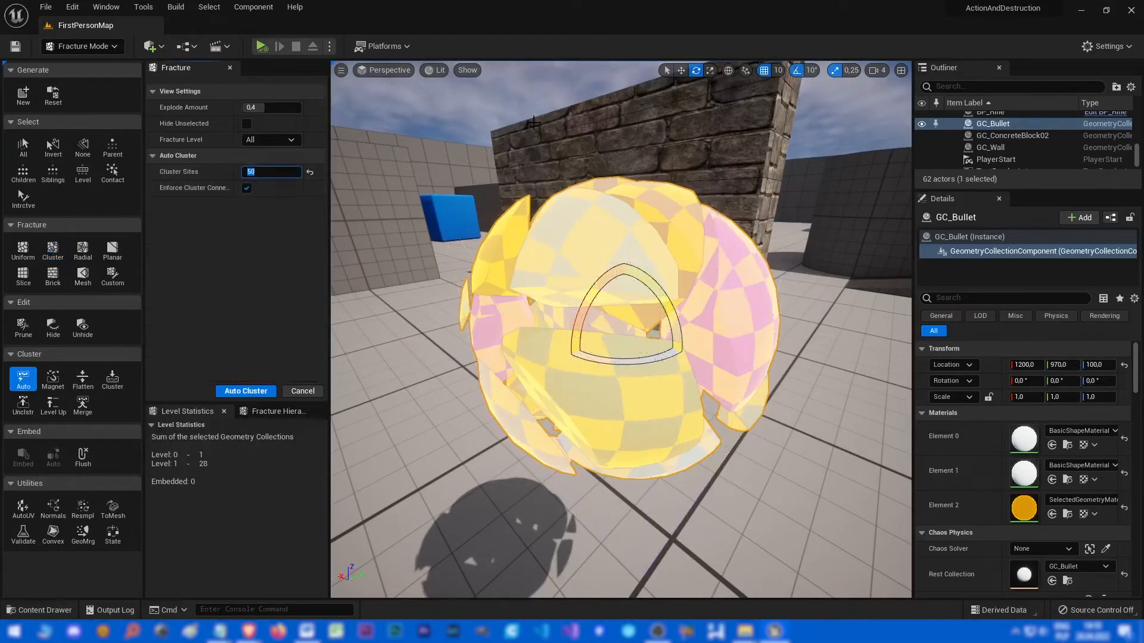
left_click(254, 390)
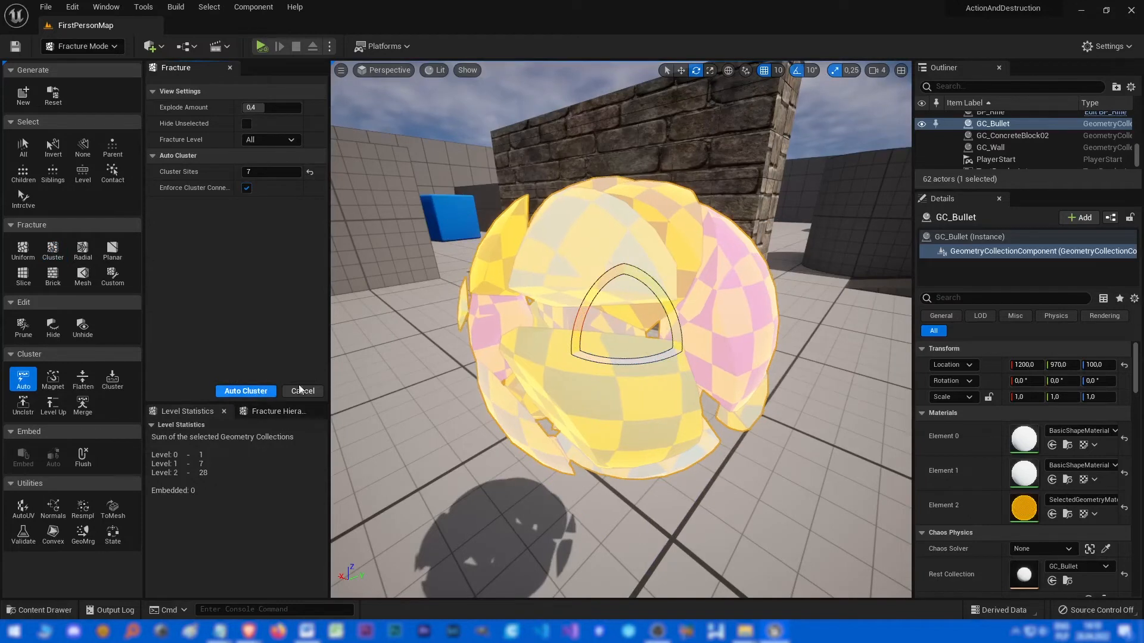
key("Page_Down")
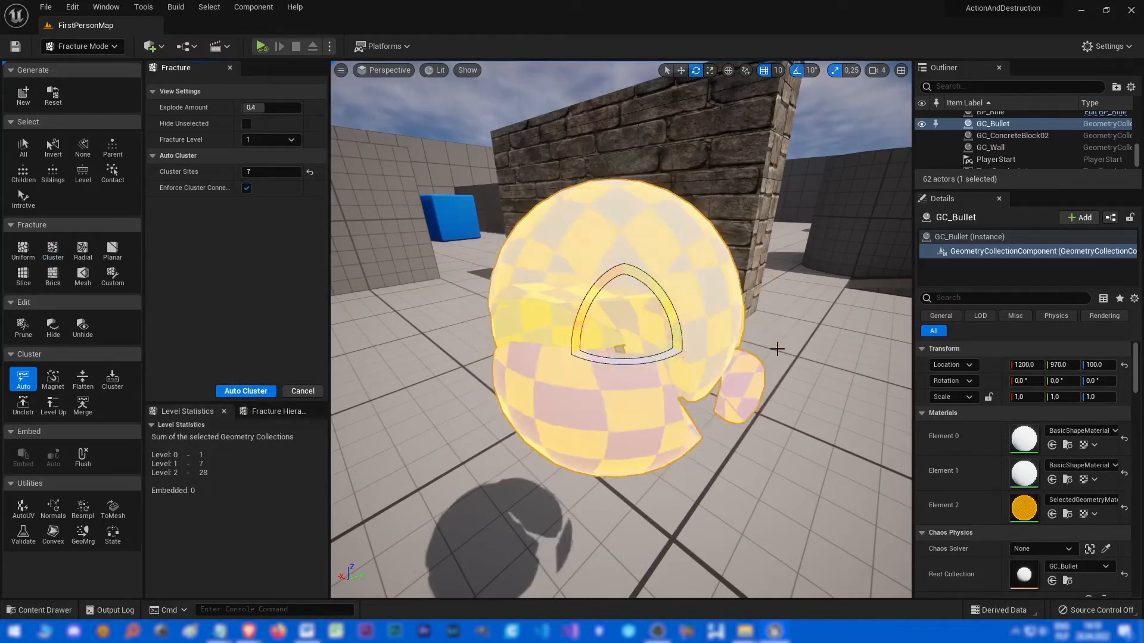
key("Page_Up")
key("Page_Down")
right_click_drag(775, 349, 733, 350)
left_click_drag(625, 331, 536, 332, "alt")
mouse_move(622, 331)
left_mouse_down("alt")
mouse_move(585, 304)
mouse_move(549, 358)
mouse_move(487, 335)
left_mouse_up("alt")
mouse_move(707, 239)
left_mouse_down("alt")
mouse_move(707, 274)
mouse_move(725, 301)
mouse_move(707, 239)
left_mouse_up("alt")
left_click(614, 262)
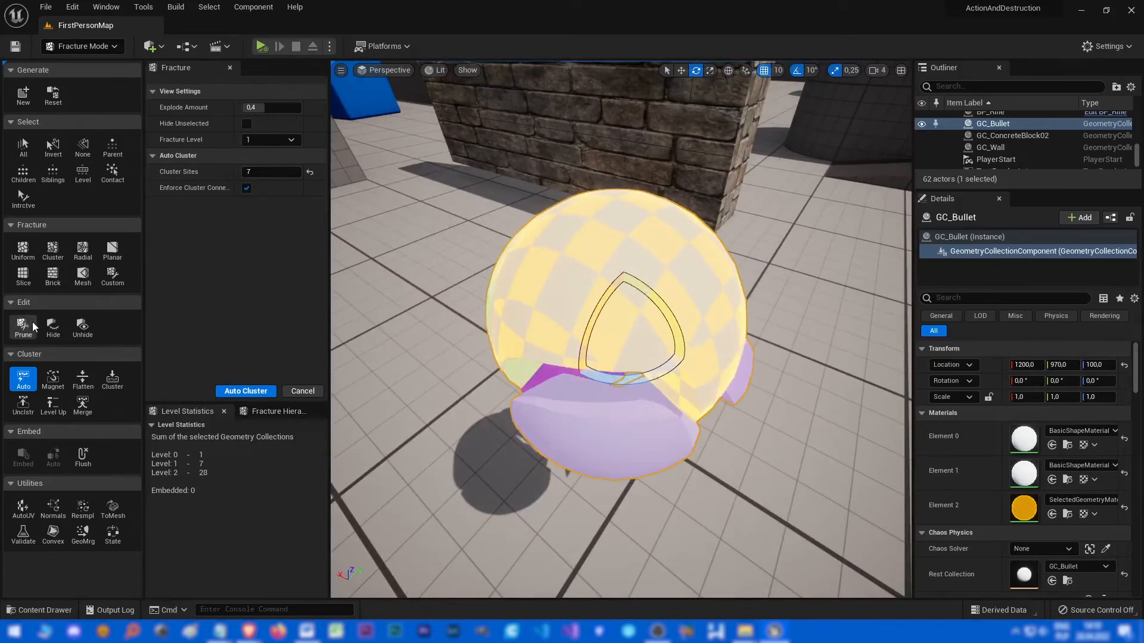
- Flatten the clusters and regroup the fragments with 8 cluster sites
left_click(24, 147)
left_click(82, 384)
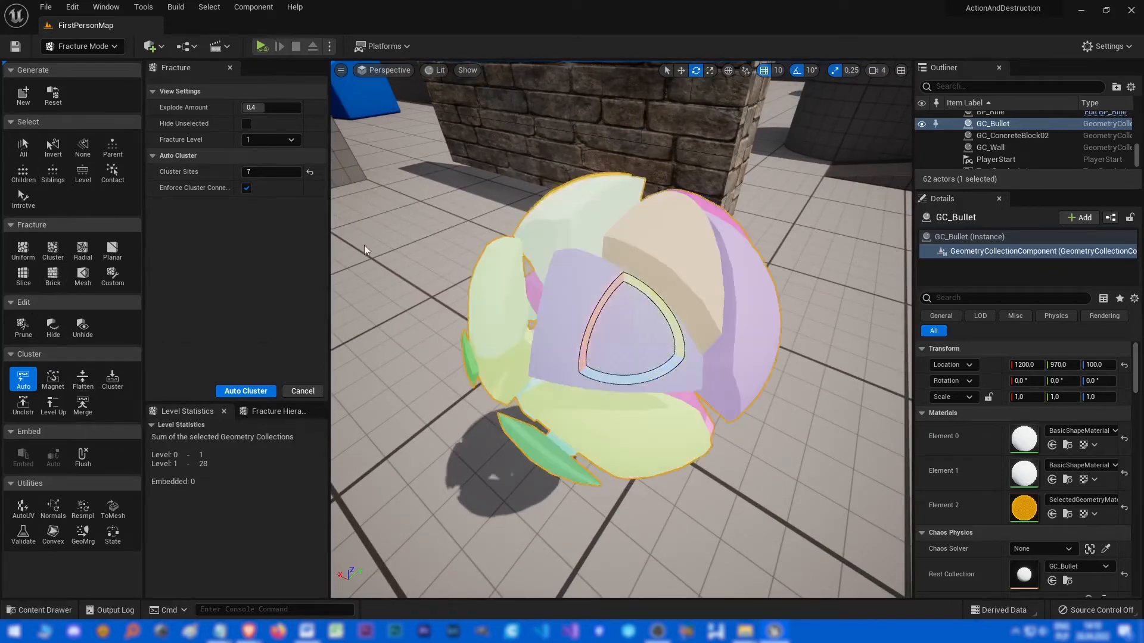
left_click(295, 171)
type("8")
left_click(24, 147)
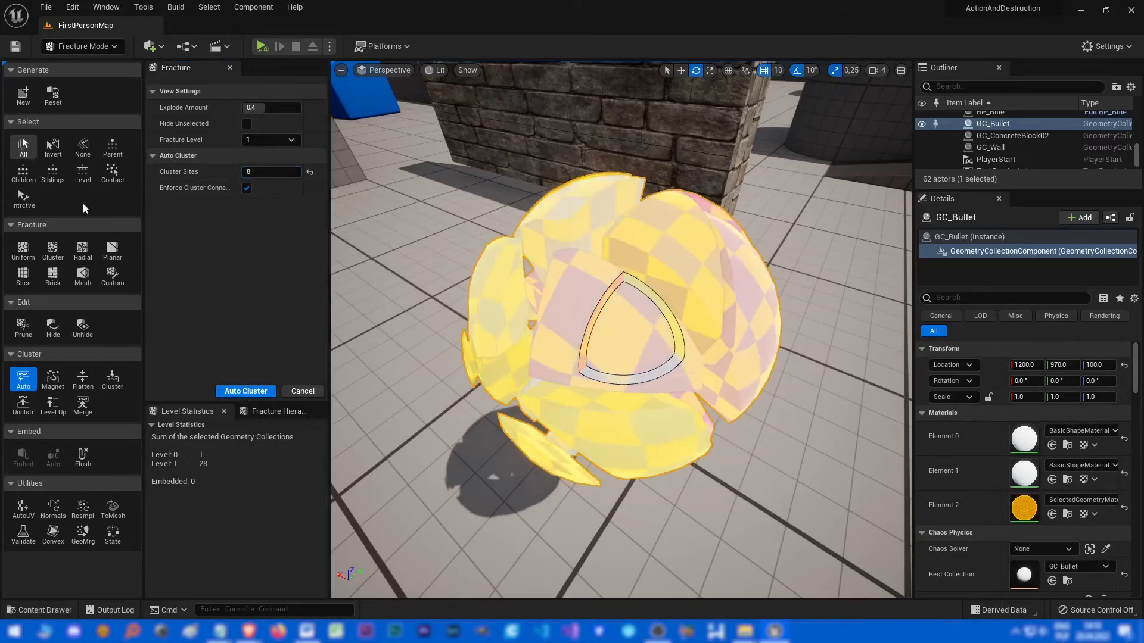
left_click(255, 391)
mouse_move(686, 307)
left_mouse_down("alt")
mouse_move(626, 341)
mouse_move(608, 331)
mouse_move(625, 305)
mouse_move(643, 330)
mouse_move(625, 340)
mouse_move(692, 269)
left_mouse_up("alt")
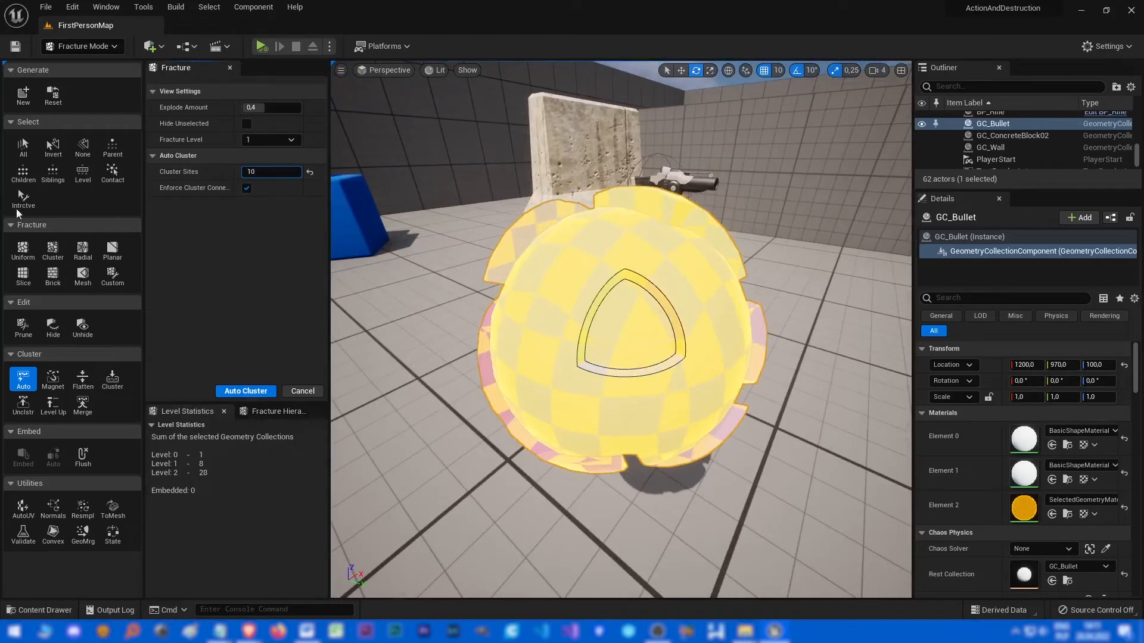
- Flatten again, regroup into 10 clusters, check the three levels and close Auto Cluster
left_click(82, 380)
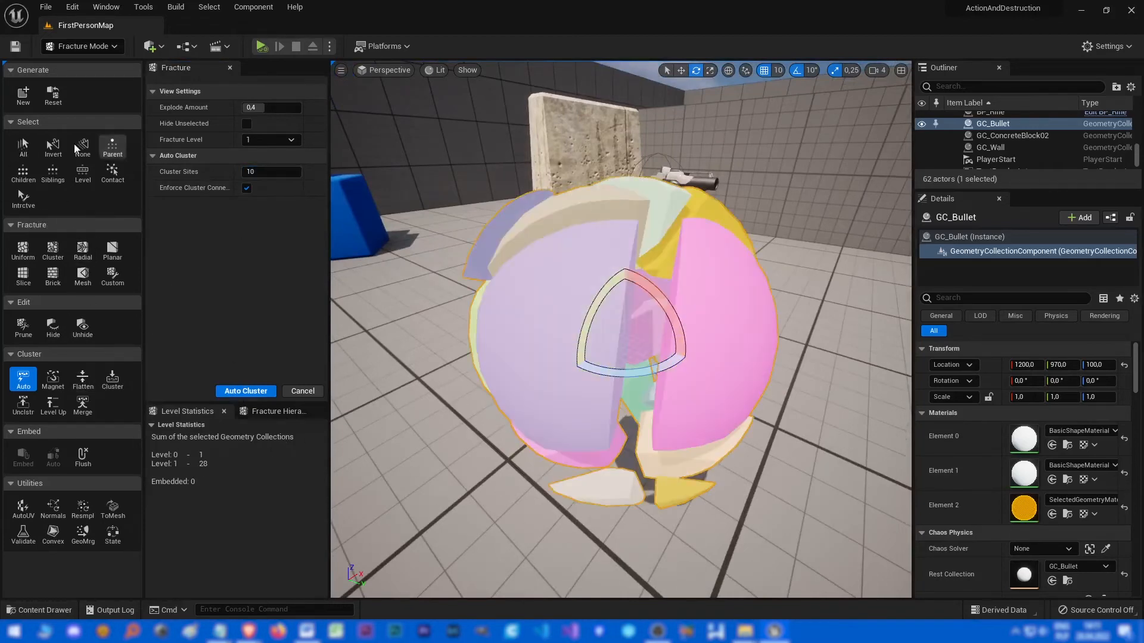
key("ctrl+a")
left_click(247, 390)
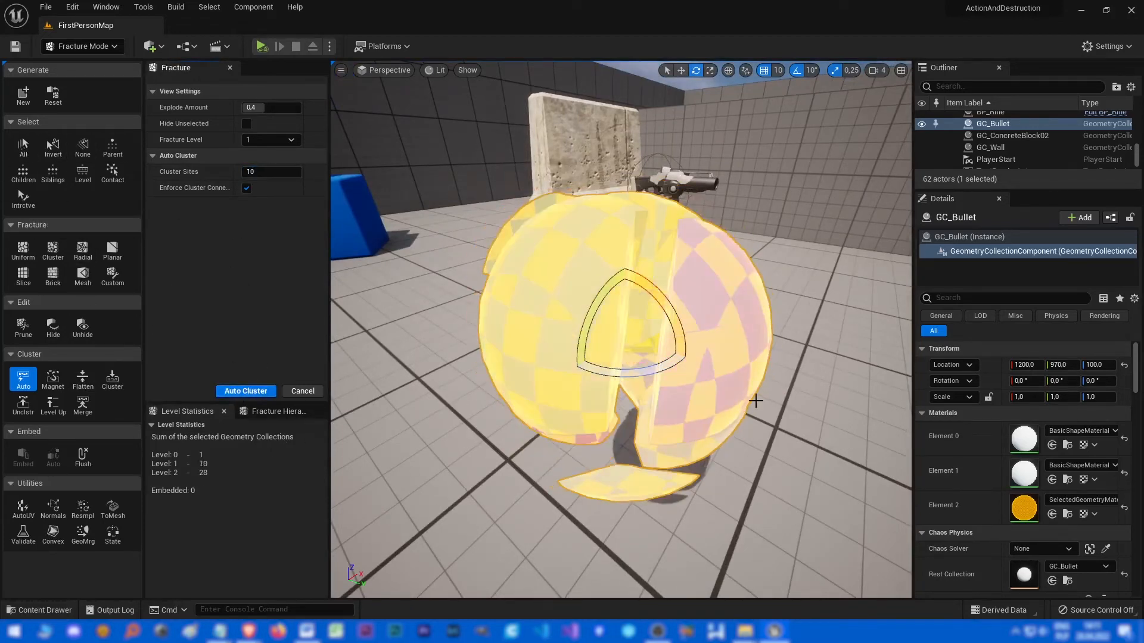
left_click_drag(754, 401, 743, 403, "alt")
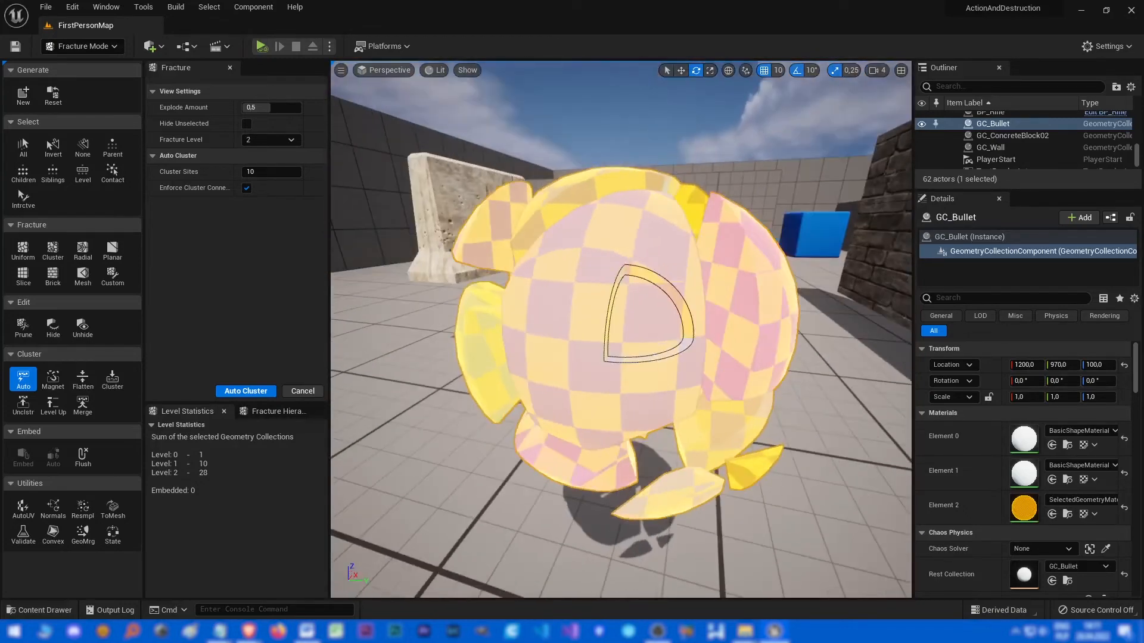
key("Page_Down")
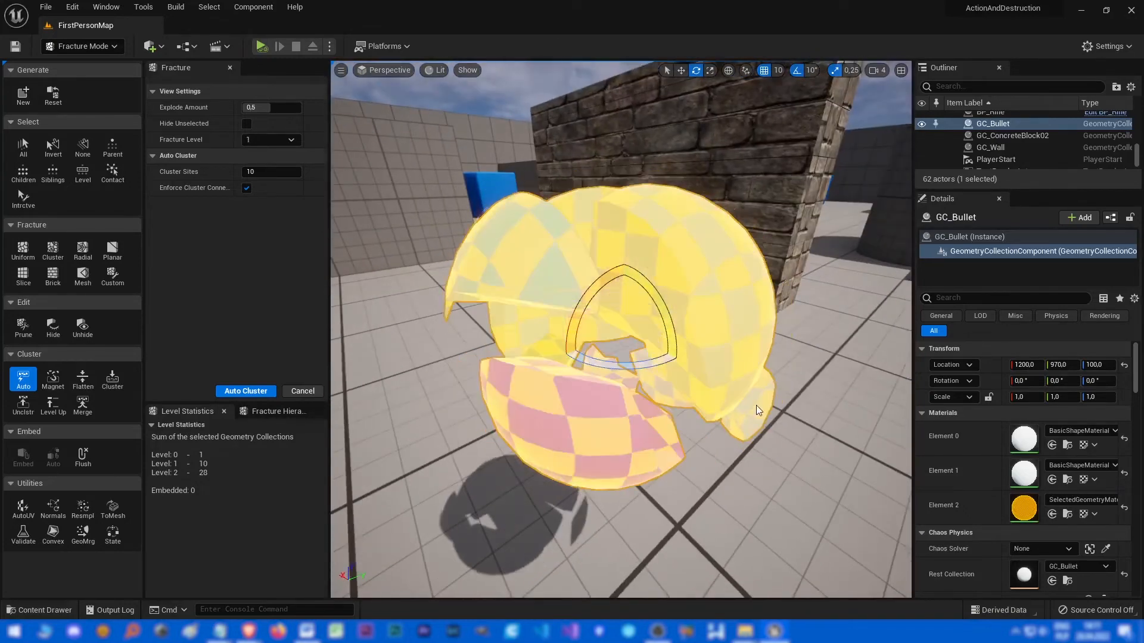
key("Page_Down")
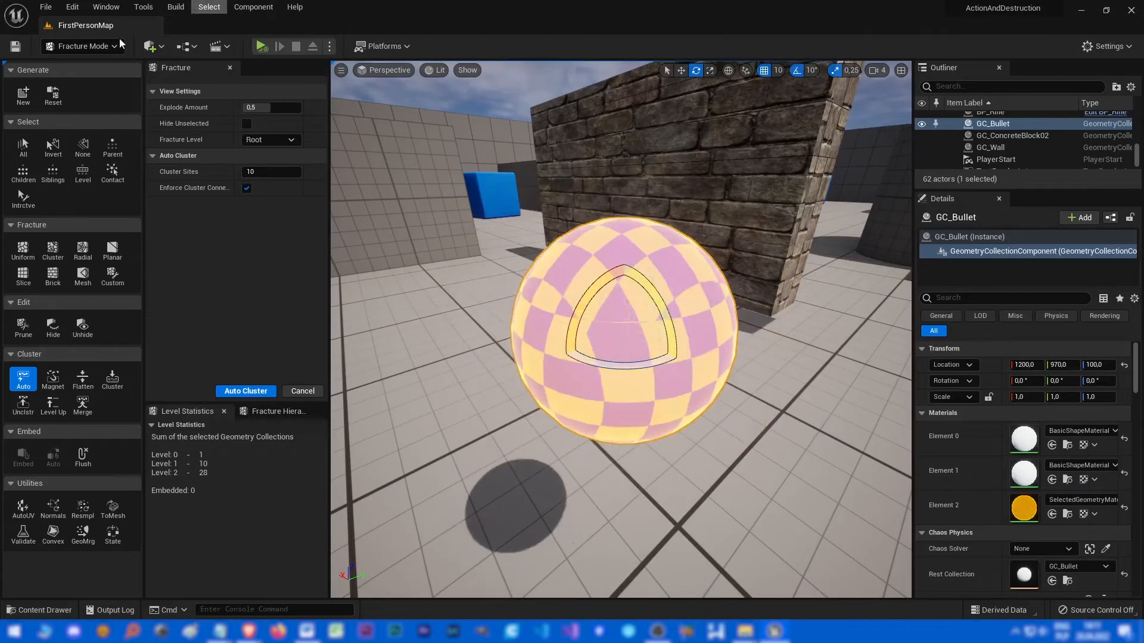
left_click(306, 391)
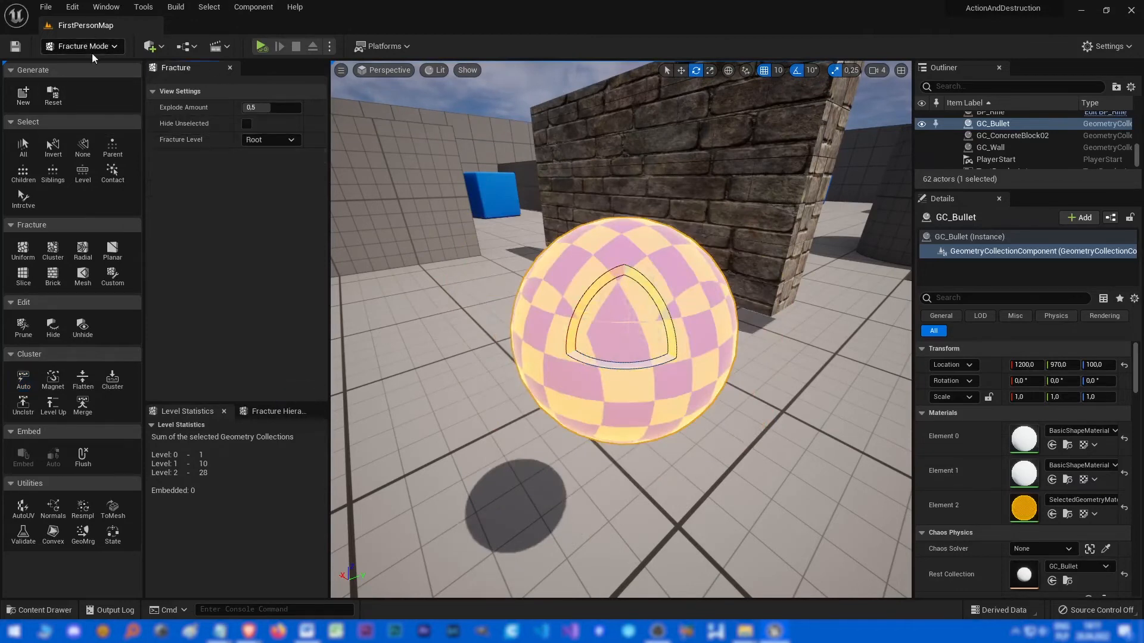
- Assign FirstPersonProjectileMaterial to slot 2, hide bone colours and run a play test of the wall collapse
left_click(79, 47)
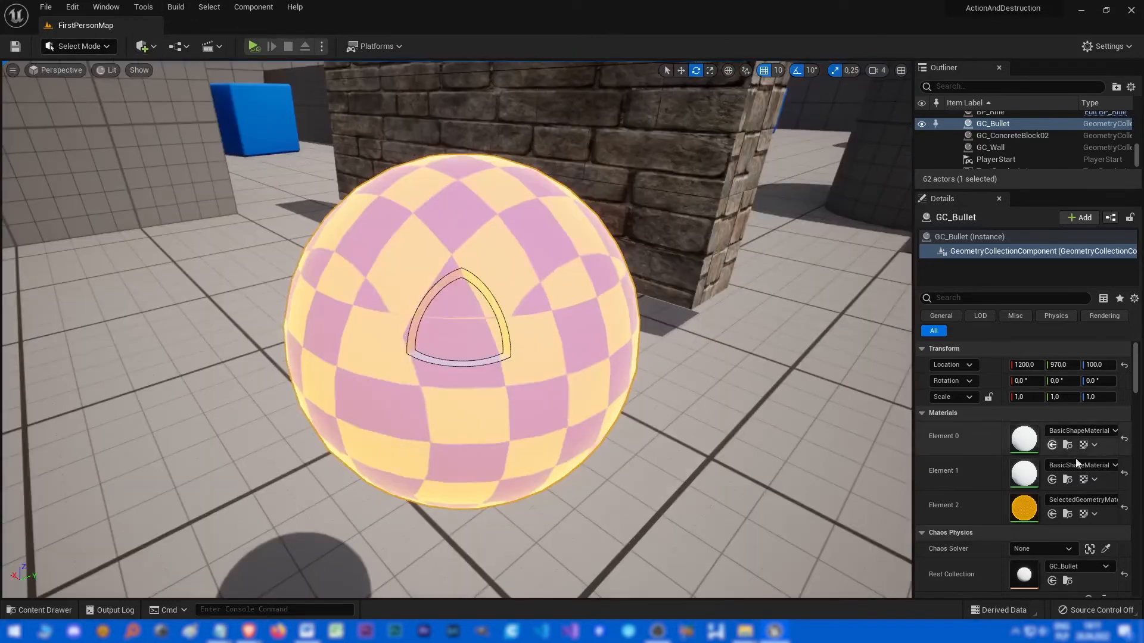
scroll(1028, 447, "down", 3)
left_click(1081, 370)
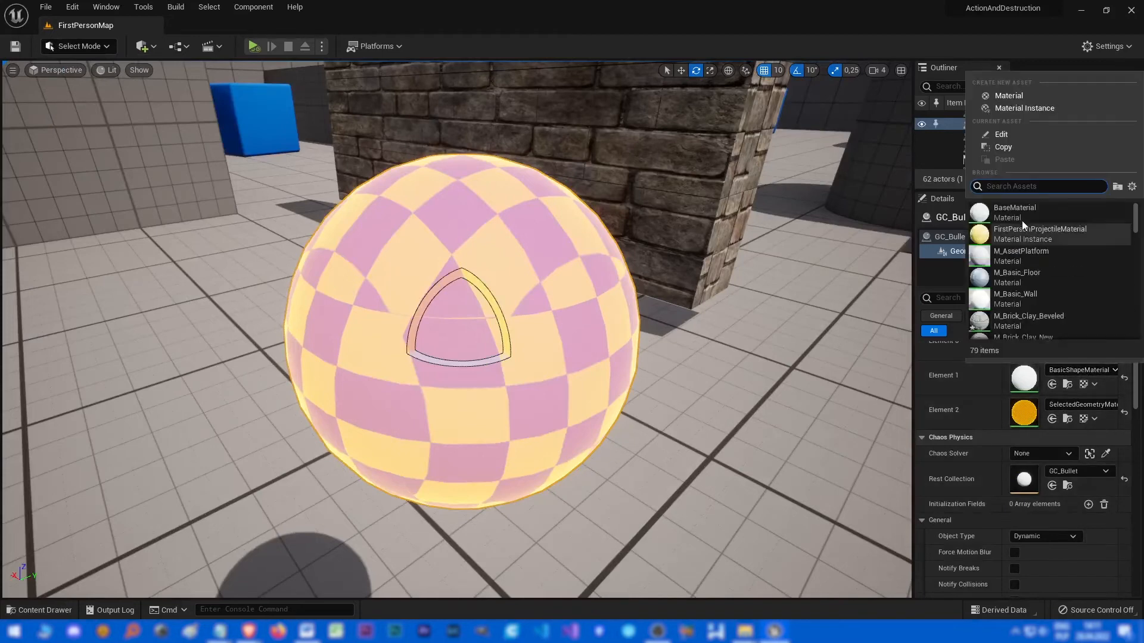
left_click(1039, 232)
scroll(1068, 408, "up", 2)
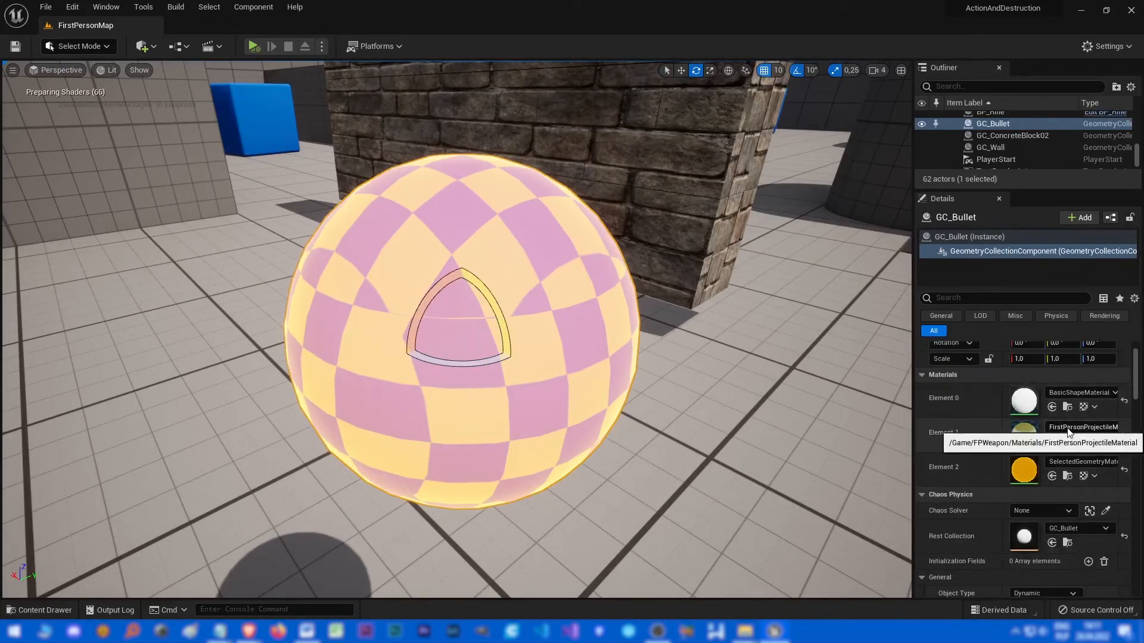
scroll(992, 517, "down", 3)
scroll(994, 523, "down", 3)
left_click(1014, 496)
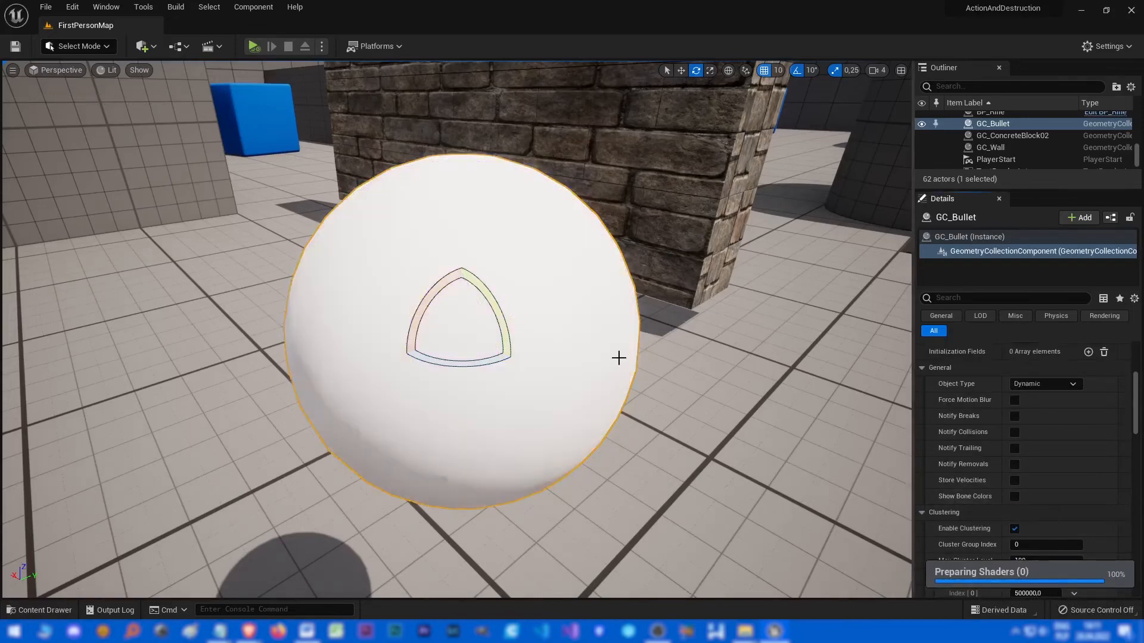
scroll(618, 360, "down", 1)
scroll(618, 360, "down", 3)
scroll(987, 436, "up", 2)
scroll(955, 423, "up", 3)
left_click(254, 46)
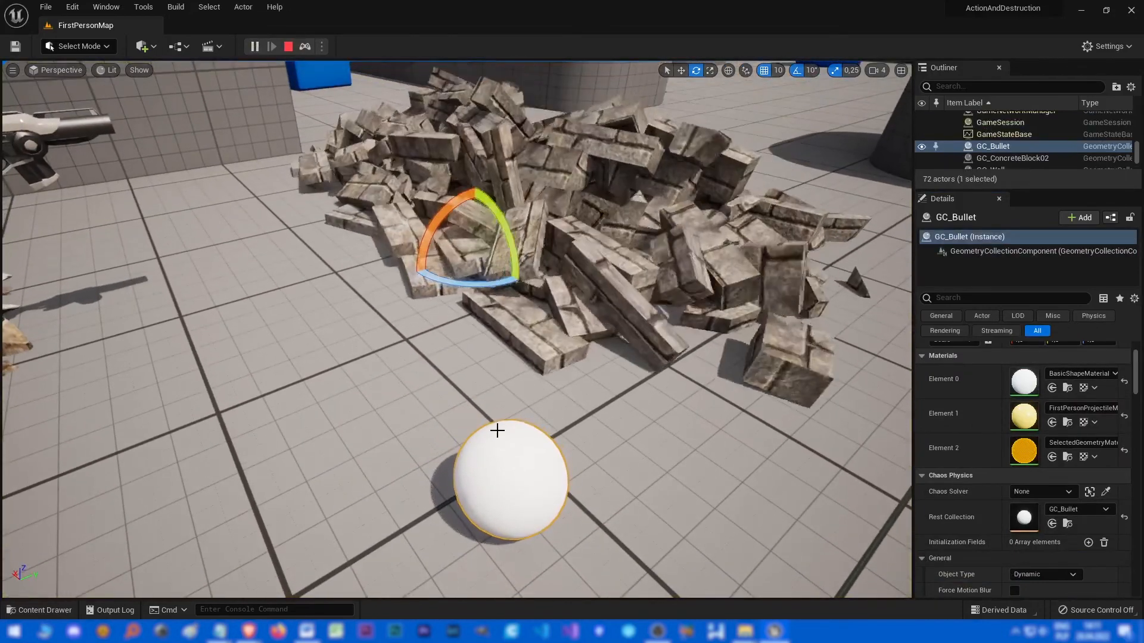
- Lower GC_Bullet's three damage thresholds to 5000 and simulate until the sphere shatters on landing
key("Escape")
scroll(966, 483, "down", 5)
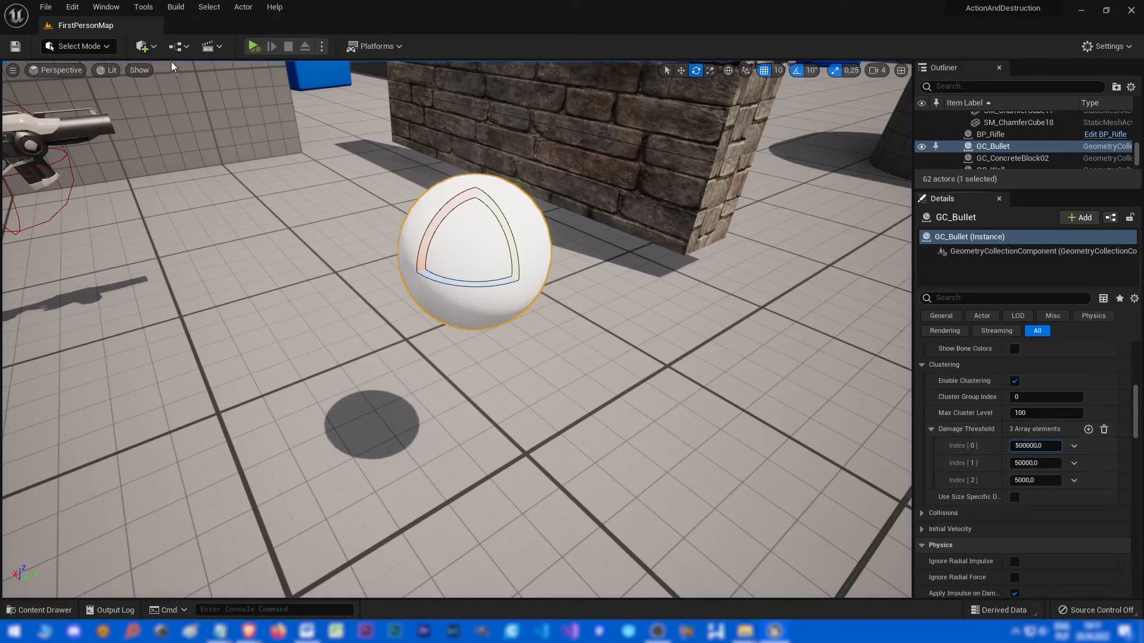
left_click(253, 49)
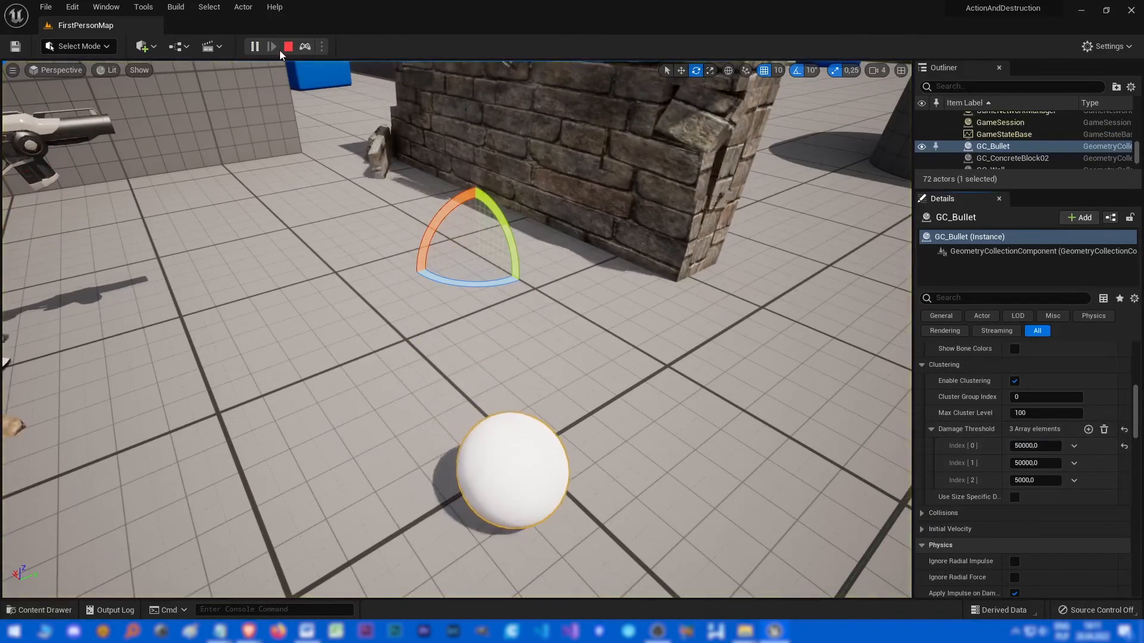
key("Escape")
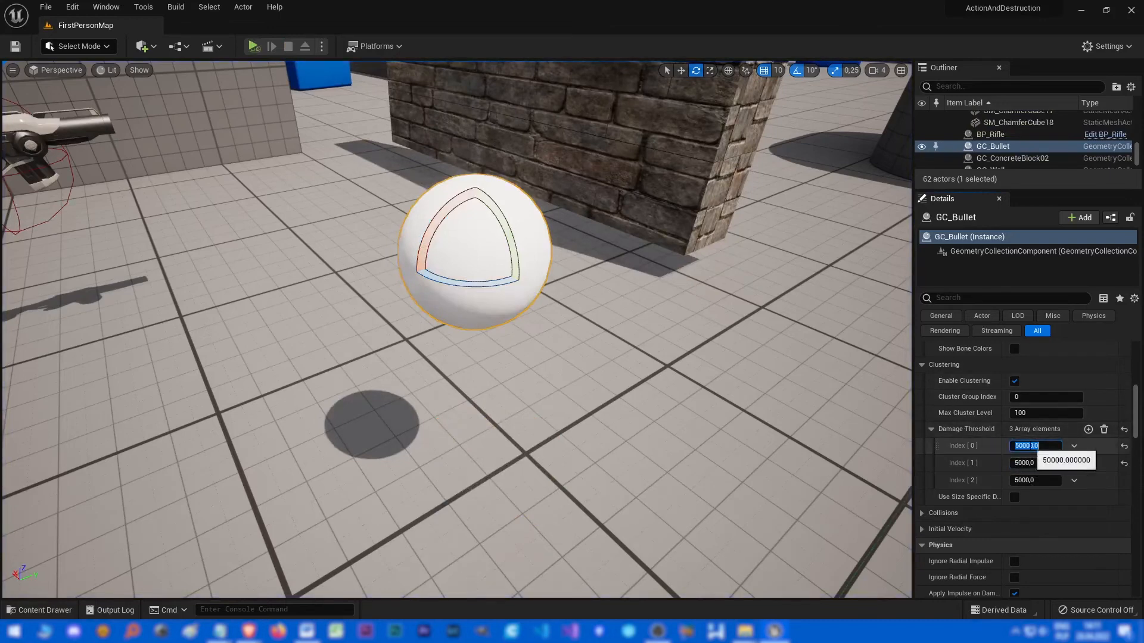
left_click(254, 47)
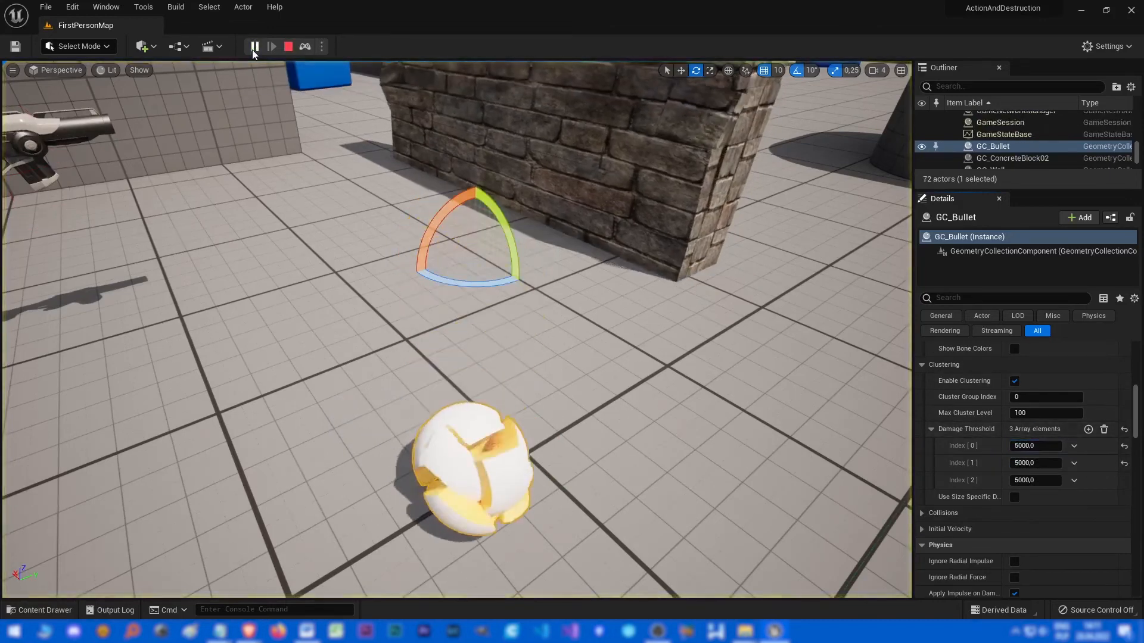
left_click(287, 45)
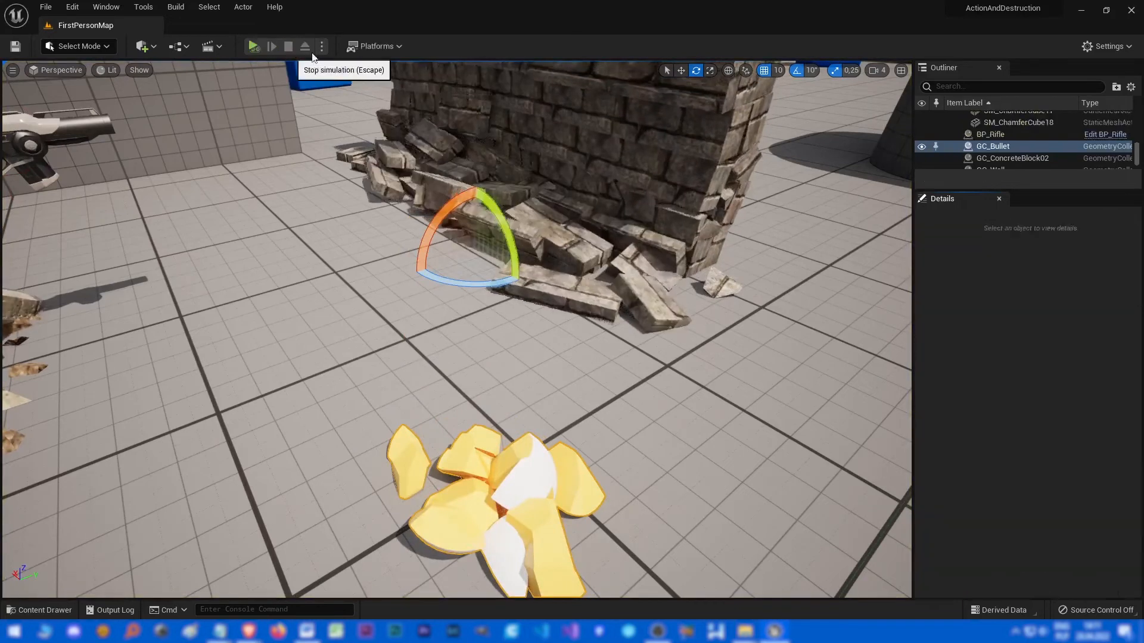
scroll(967, 382, "up", 5)
scroll(967, 381, "up", 3)
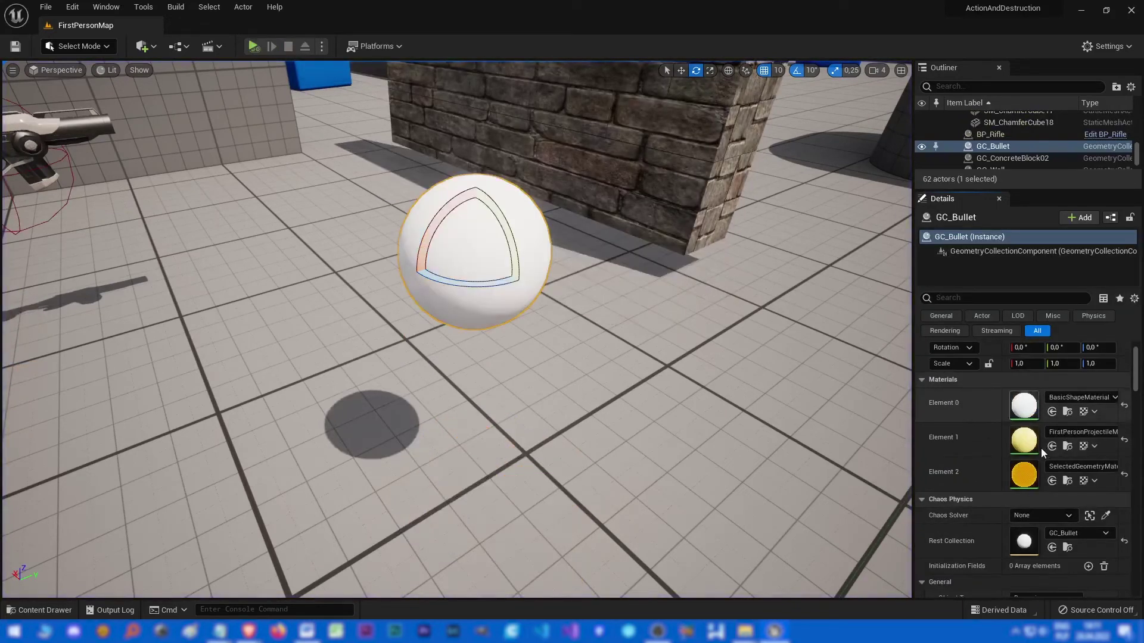
- Assign FirstPersonProjectileMaterial to Element 0 and BaseMaterial to Element 1 on GC_Bullet
left_click(1069, 431)
left_click(1080, 400)
type("f")
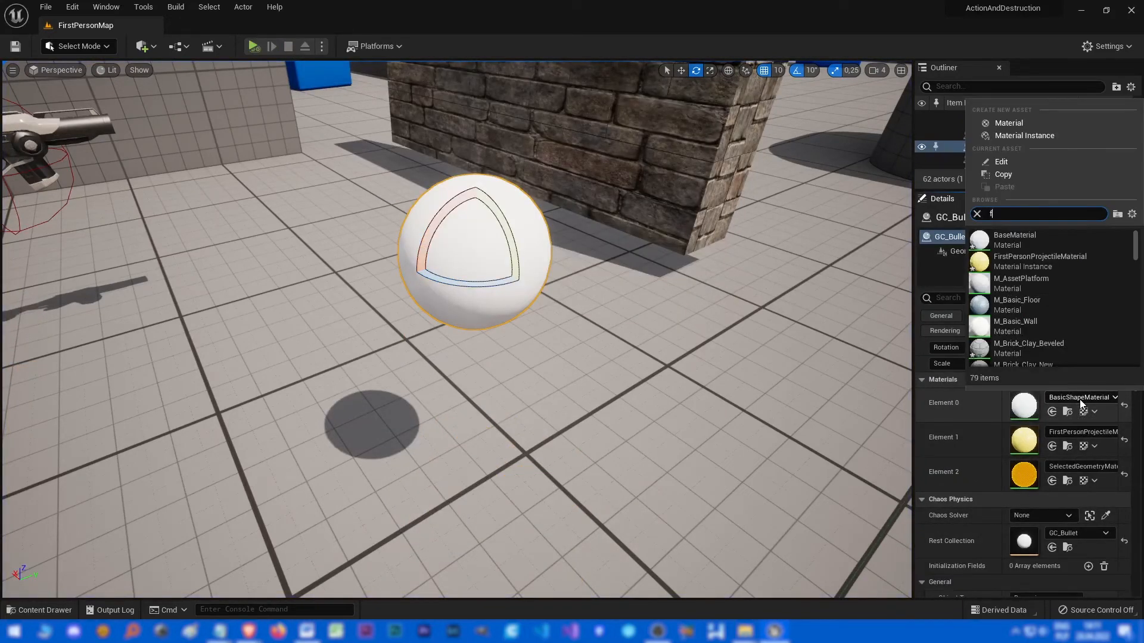
left_click(1030, 254)
left_click(1083, 432)
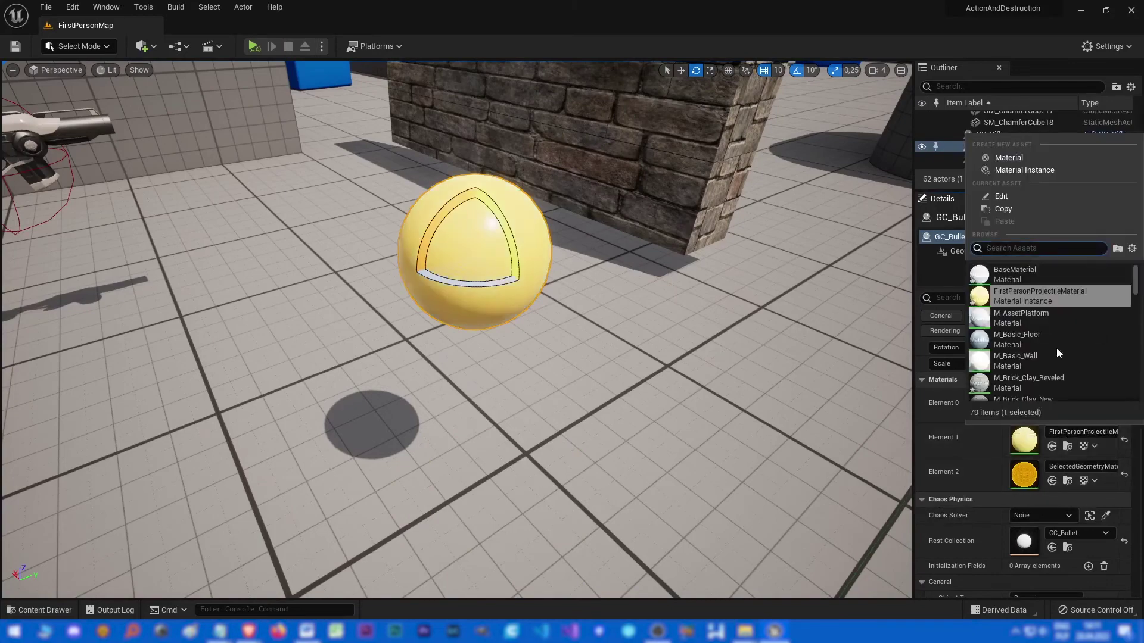
left_click(1017, 272)
- Run repeated simulations to watch the yellow sphere shatter, comparing clustering on and off
left_click(255, 46)
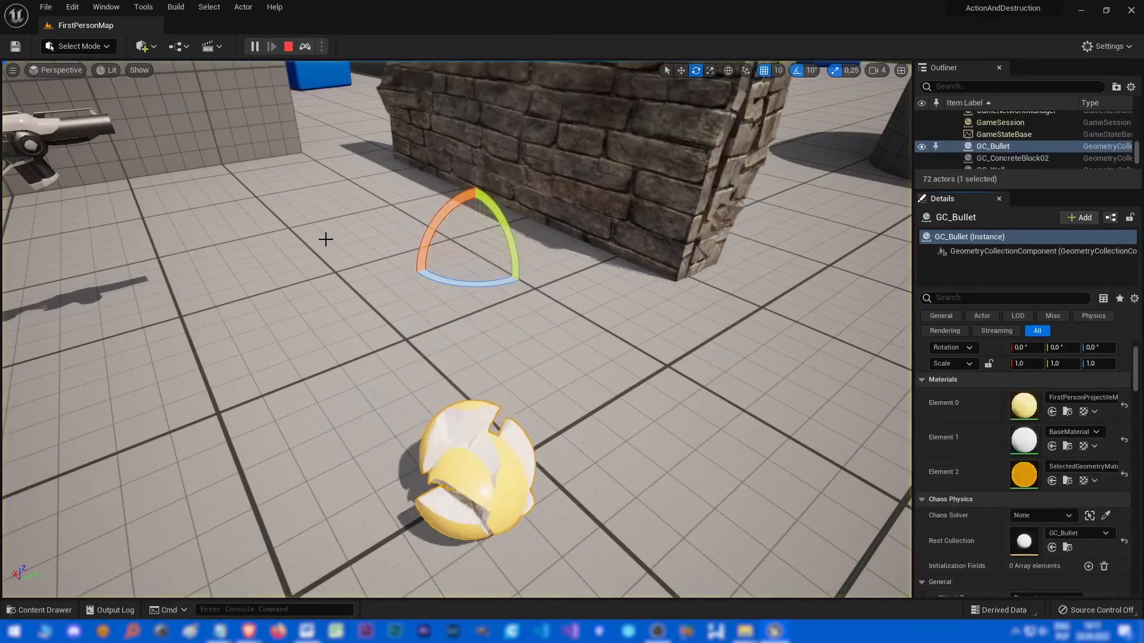
left_click(289, 46)
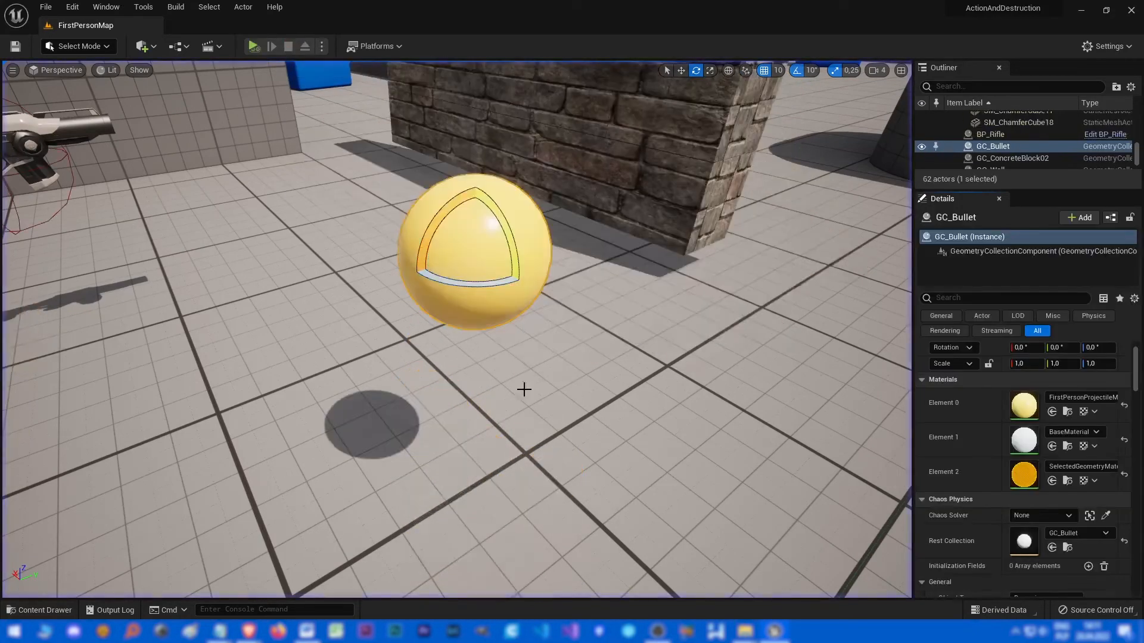
scroll(959, 474, "down", 3)
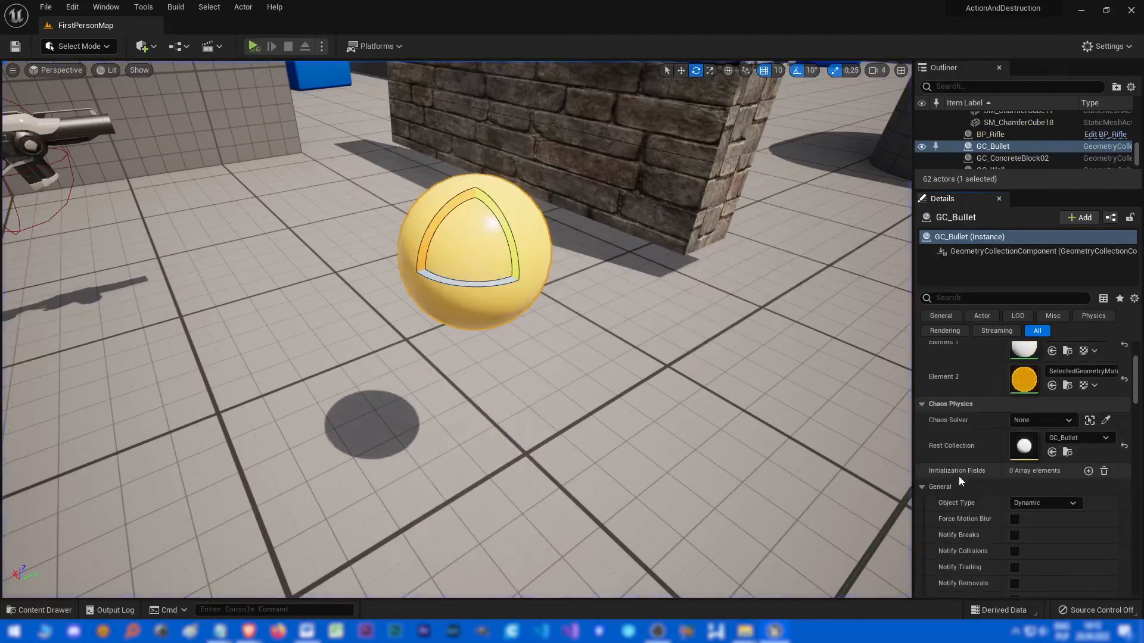
scroll(958, 474, "down", 3)
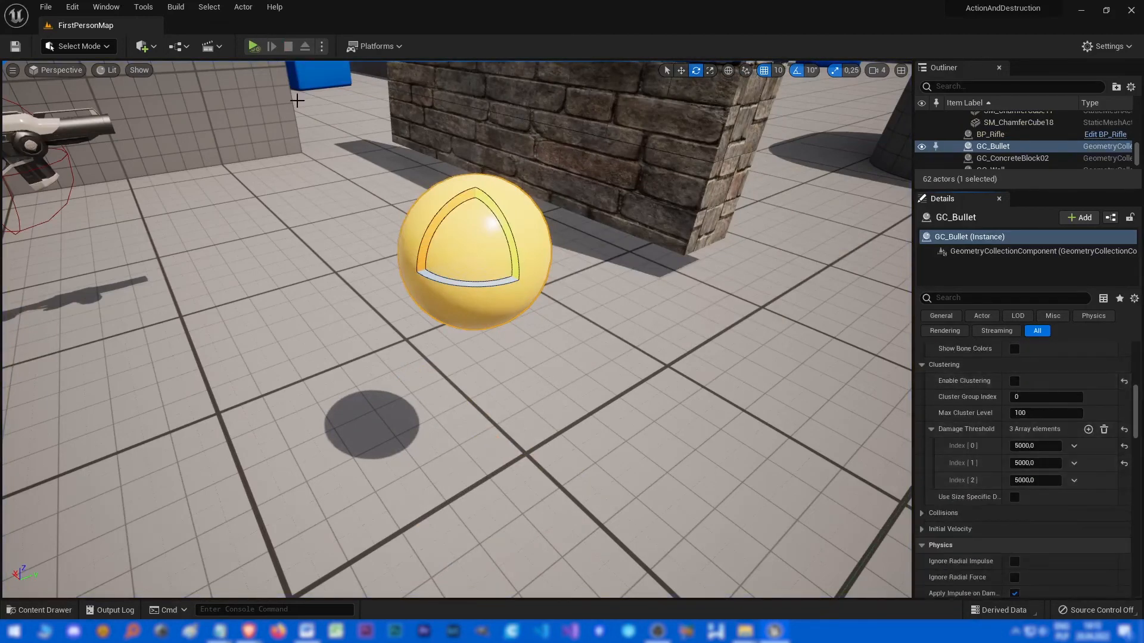
right_click_drag(373, 314, 373, 339)
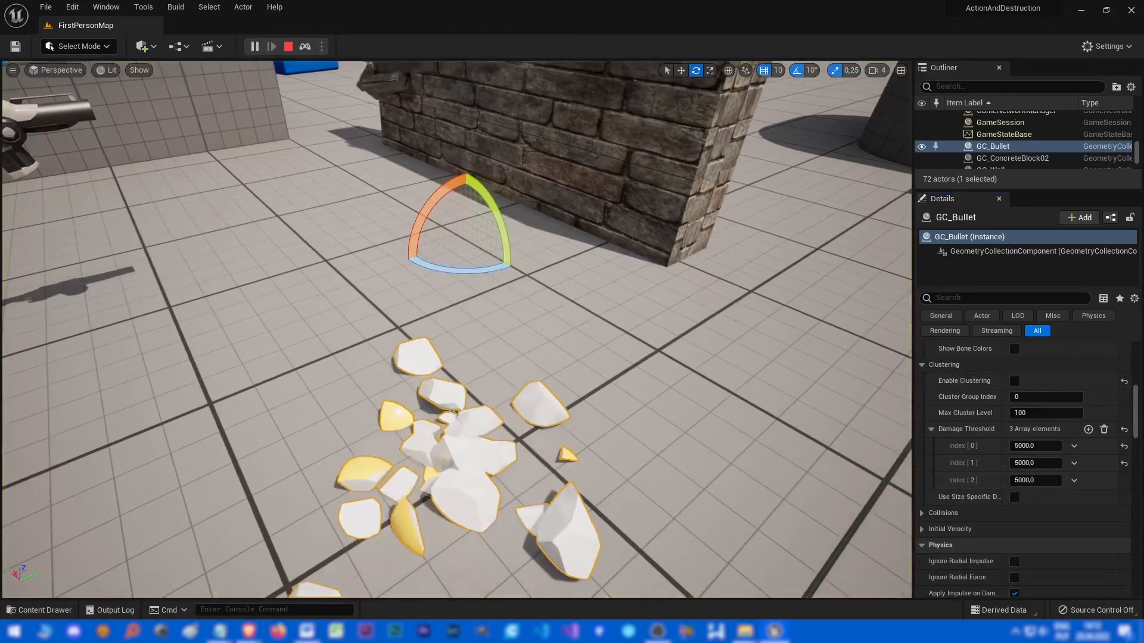
key("Escape")
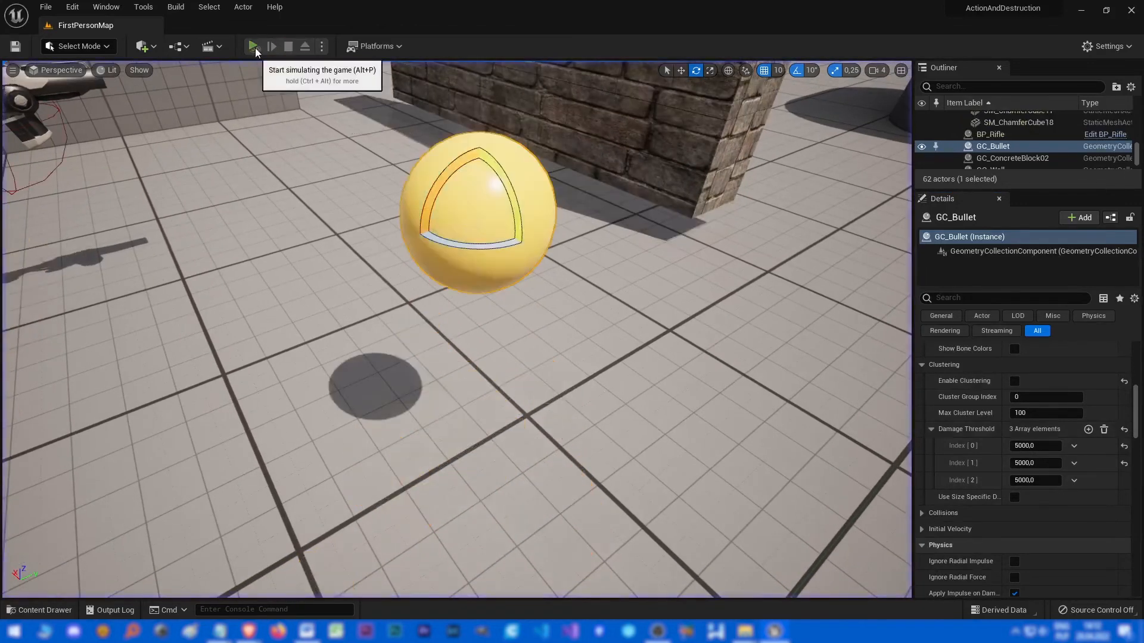
left_click(255, 48)
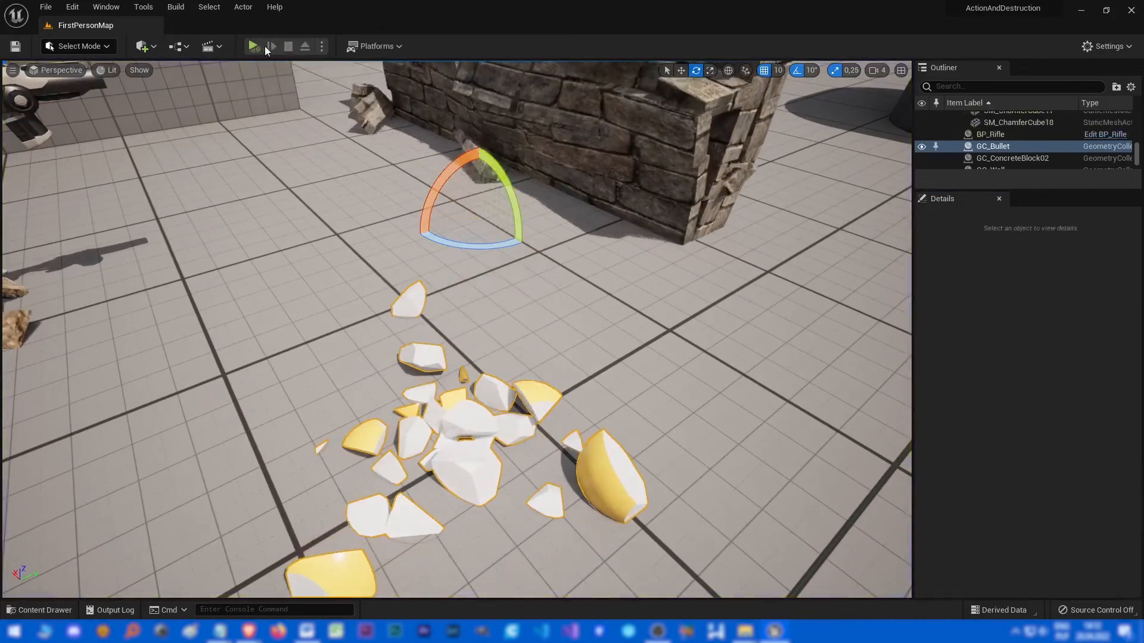
key("Escape")
left_click(253, 49)
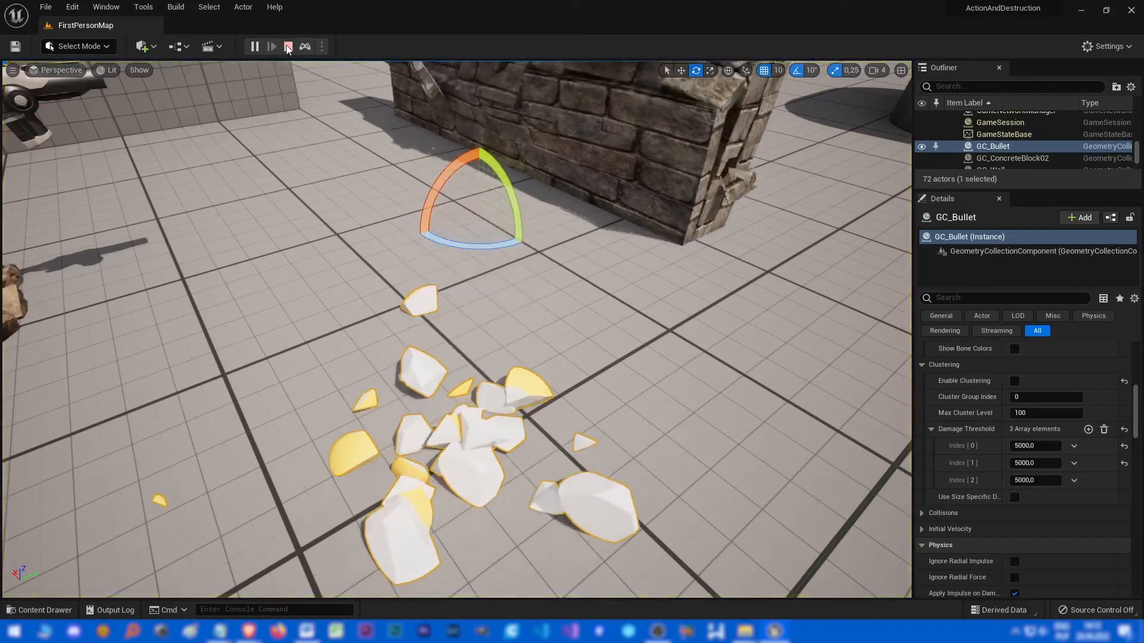
key("Escape")
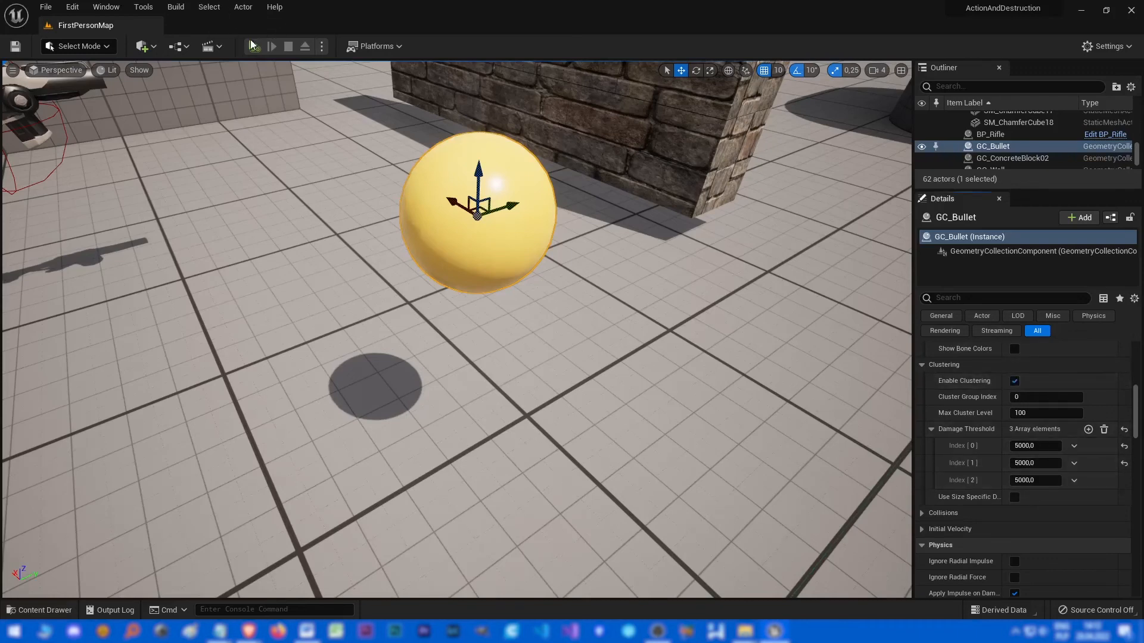
- Stop the test and select GC_Wall to show its damage thresholds 50000, 30000, 5000
left_click(288, 47)
scroll(457, 330, "down", 5)
scroll(457, 330, "down", 3)
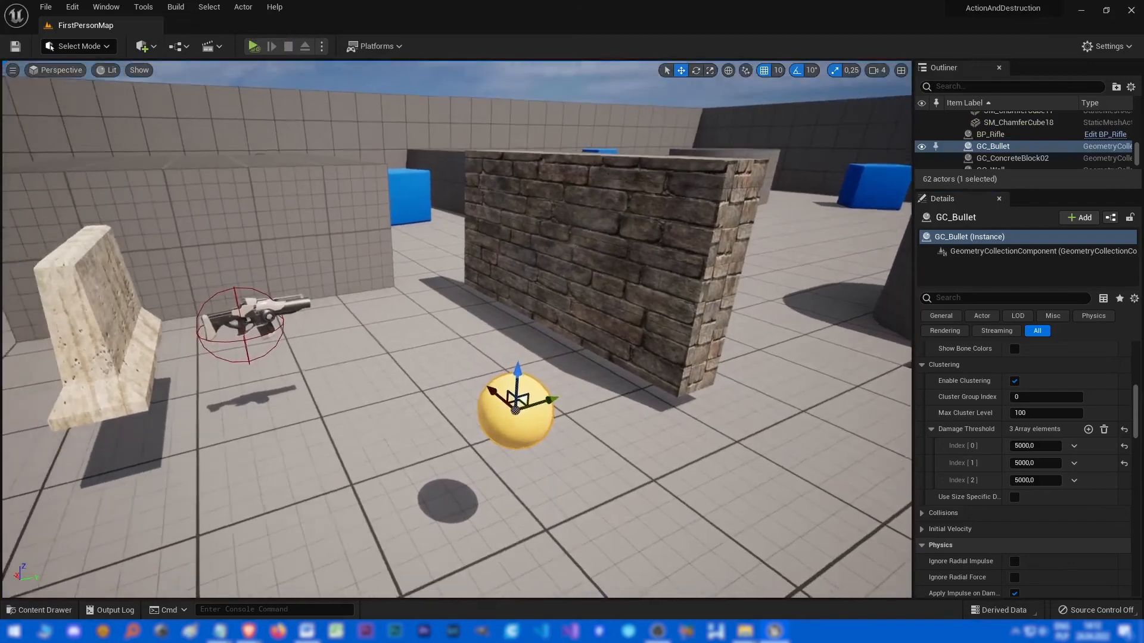
scroll(457, 330, "down", 2)
scroll(457, 330, "down", 2)
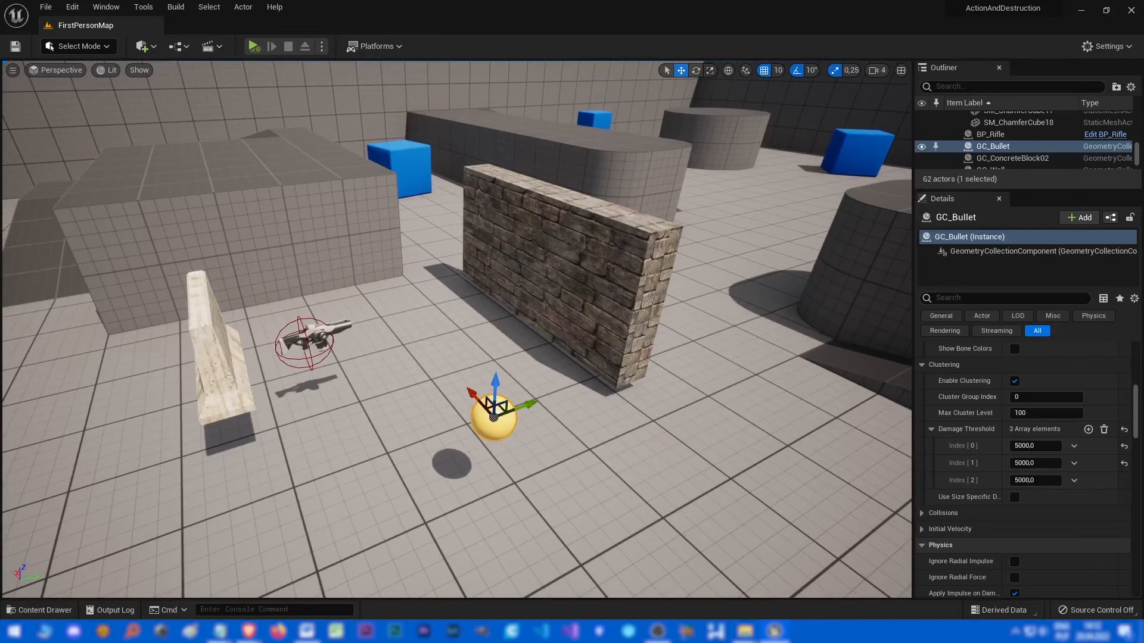
left_click(470, 270)
left_click(585, 263)
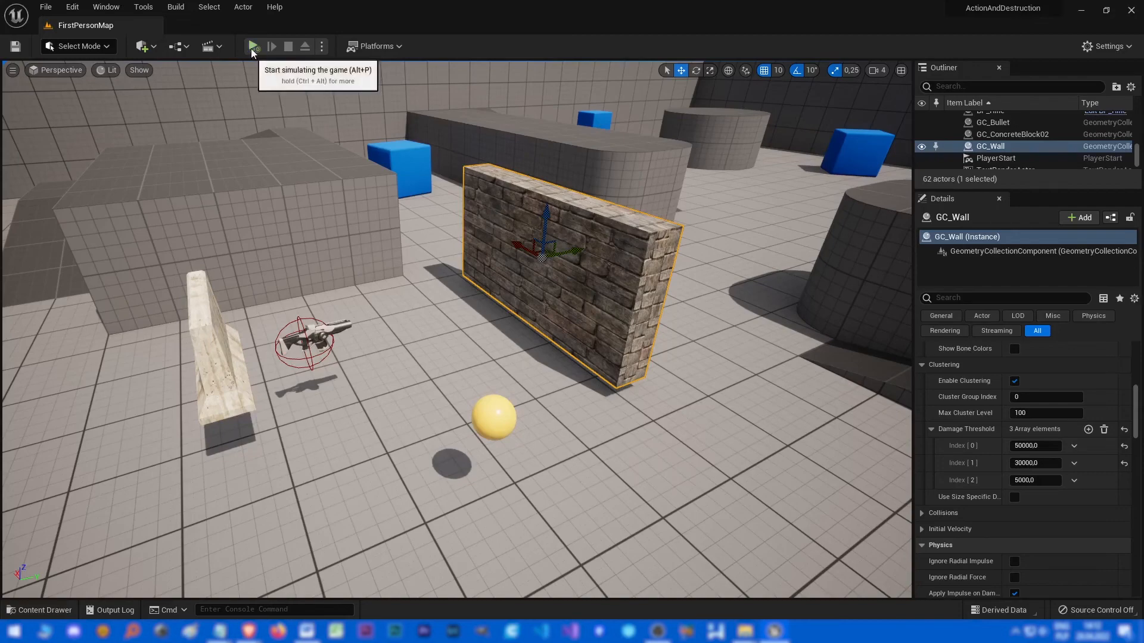
left_click(324, 46)
left_click(347, 81)
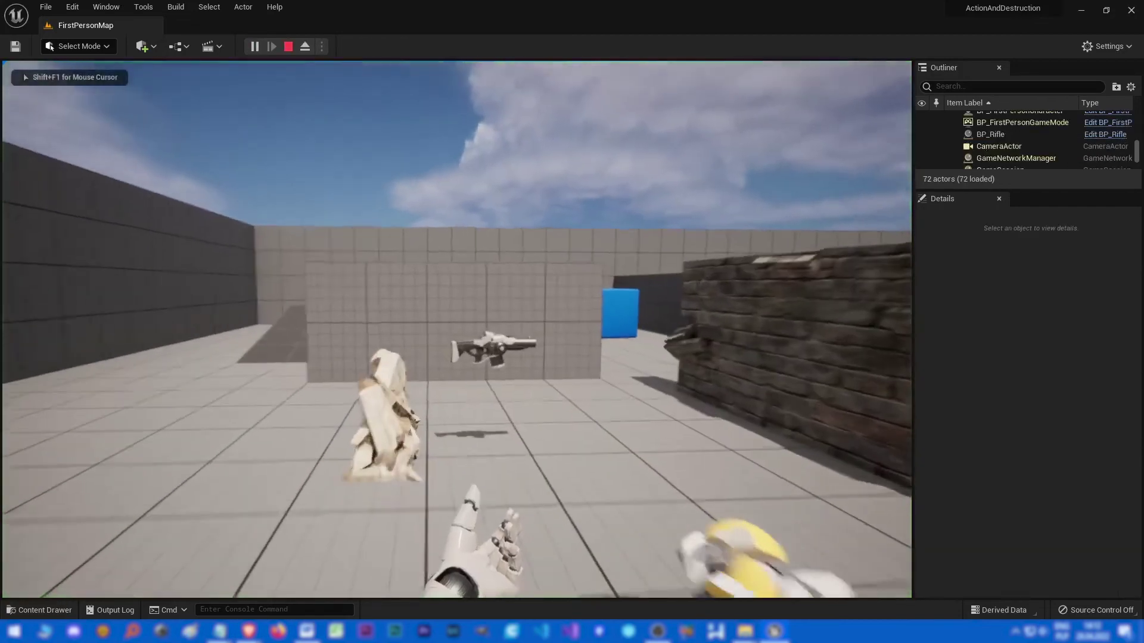
key("w")
left_click(457, 329)
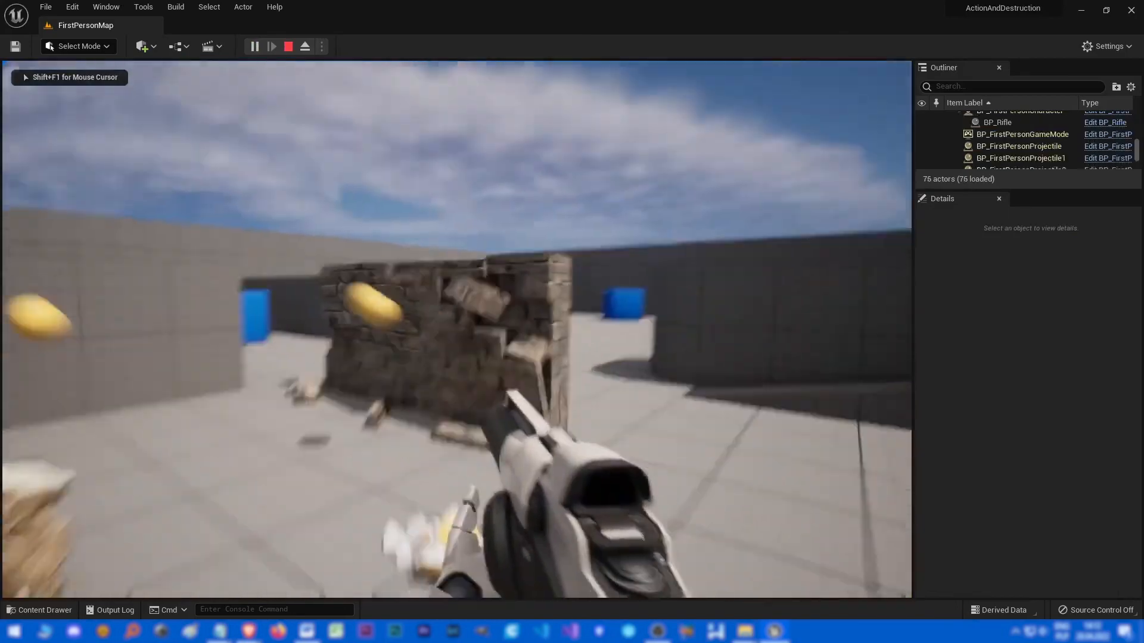
left_click(456, 329)
left_click(457, 330)
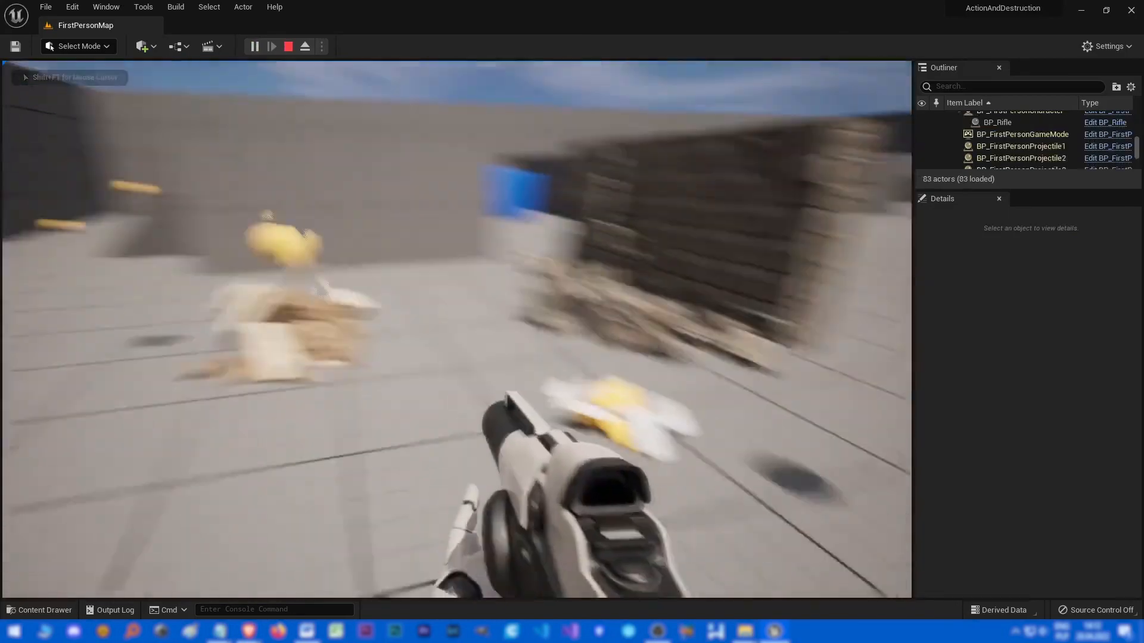
key("w")
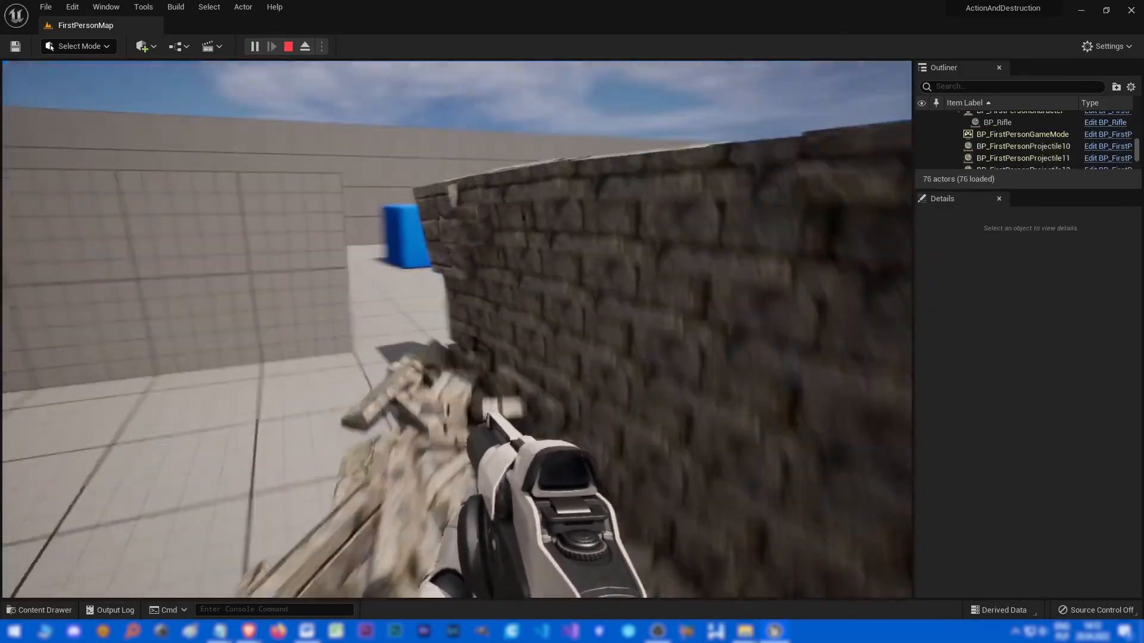
key("s")
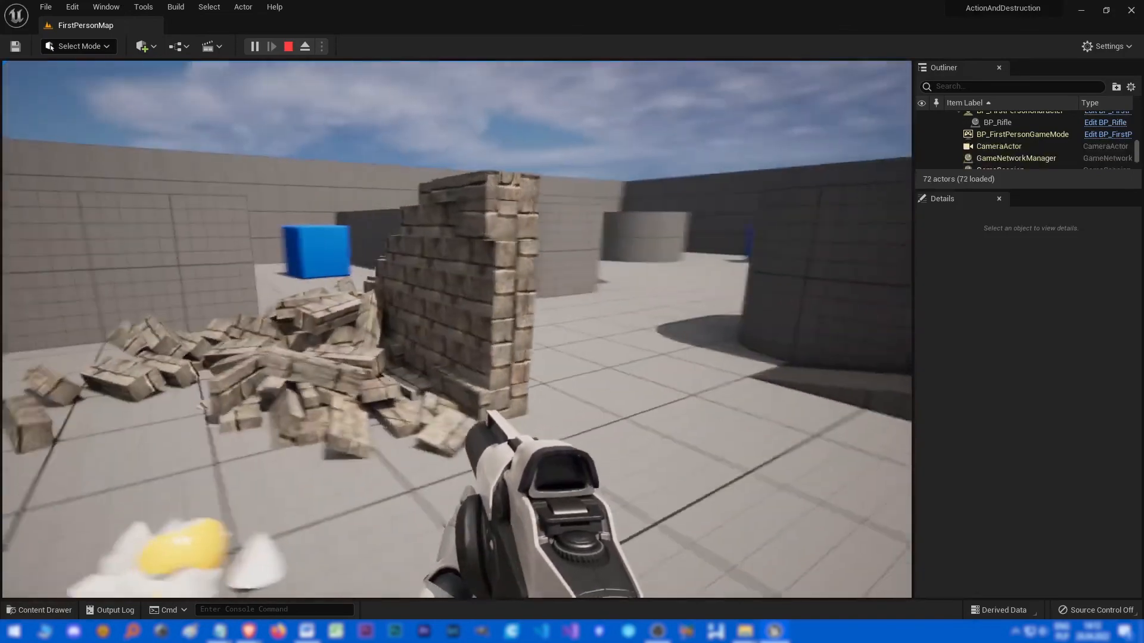
key("w")
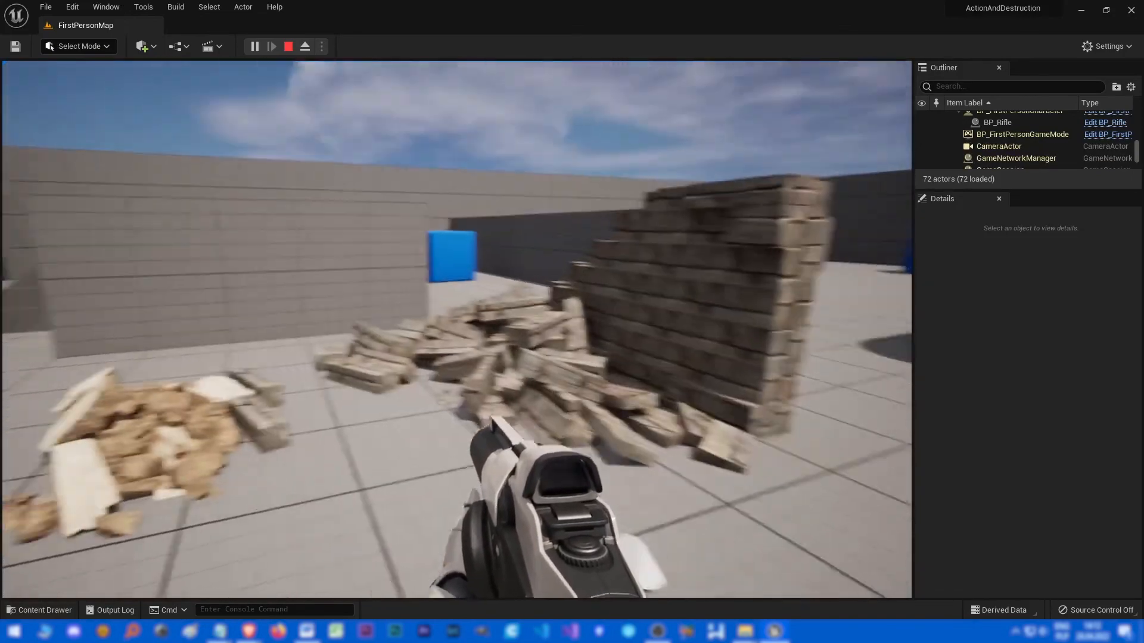
key("Escape")
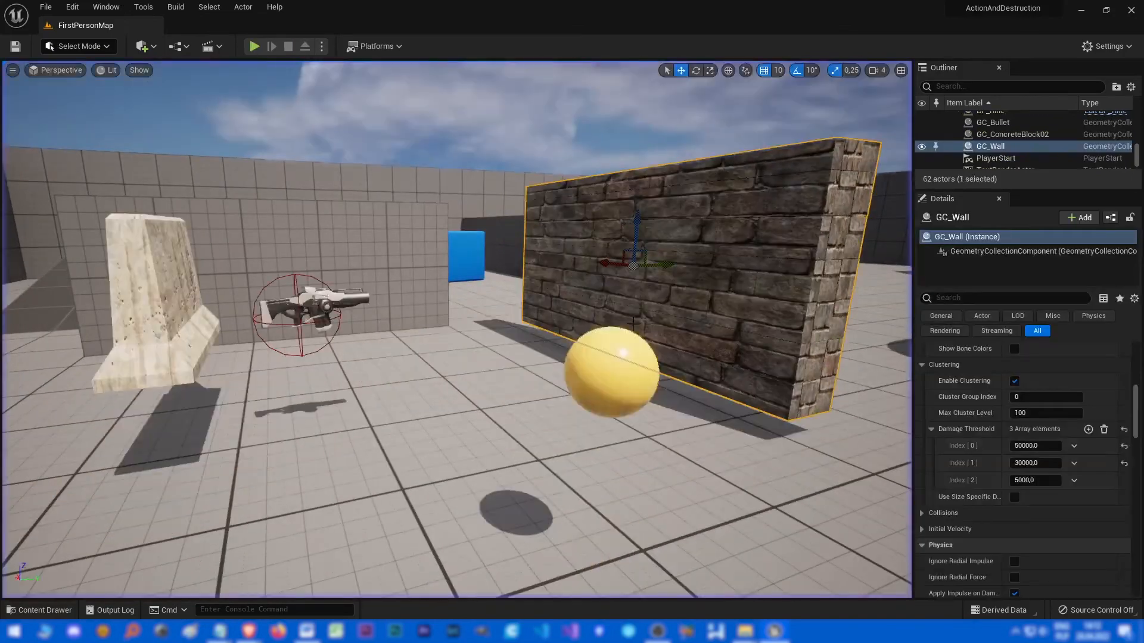
- Save the level with Ctrl+S and orbit the view to review the wall and sphere
key("ctrl+s")
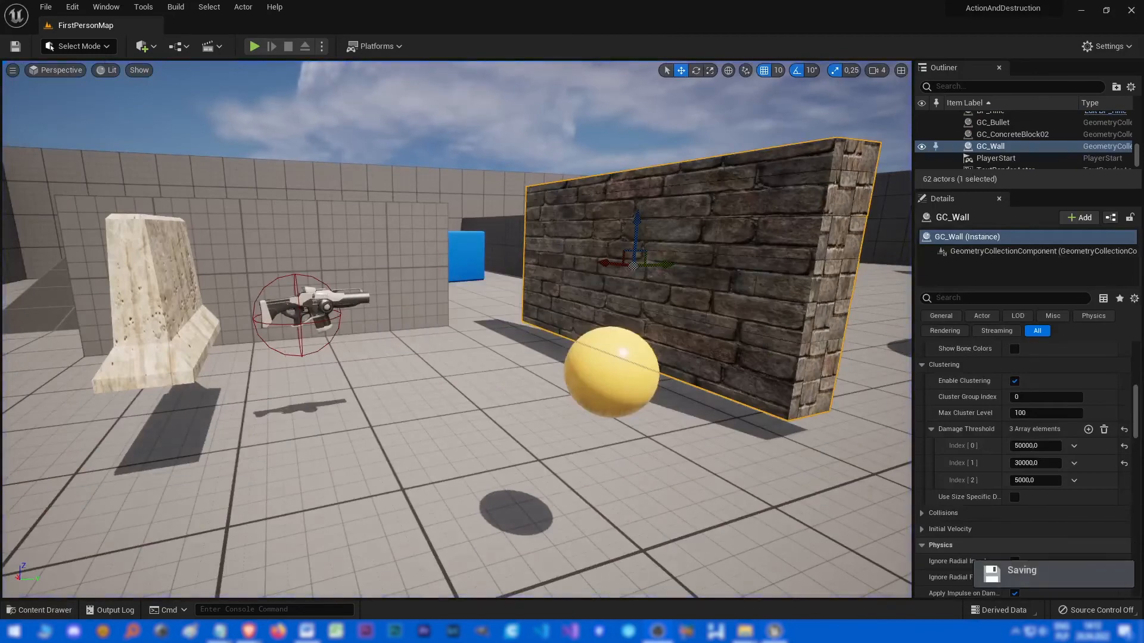
right_click_drag(524, 304, 523, 357)
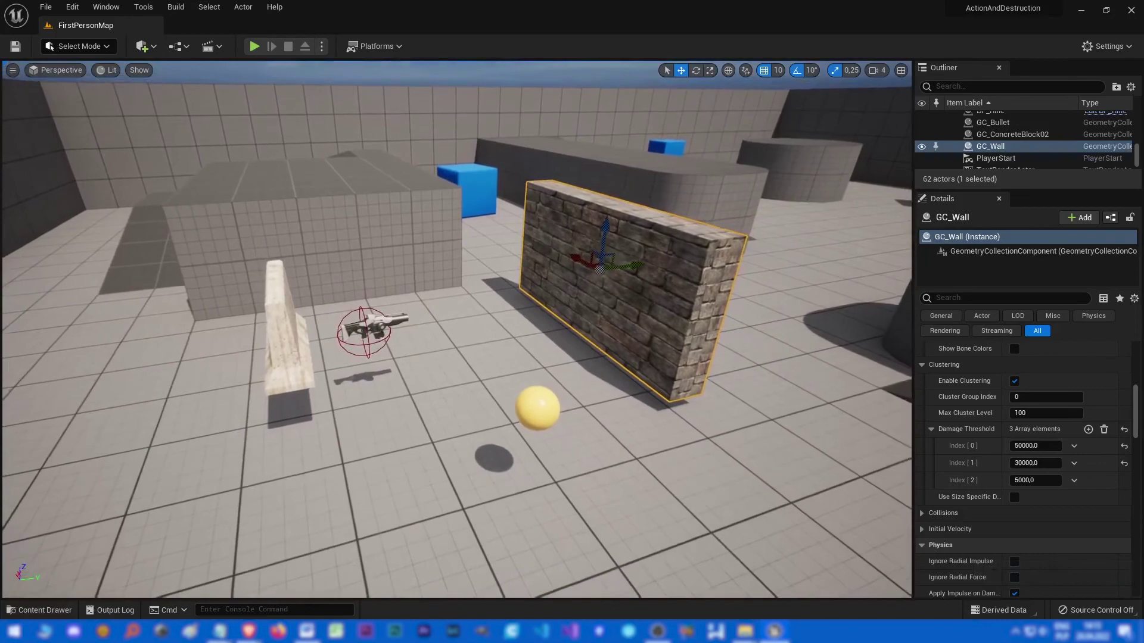
right_click_drag(519, 305, 532, 305)
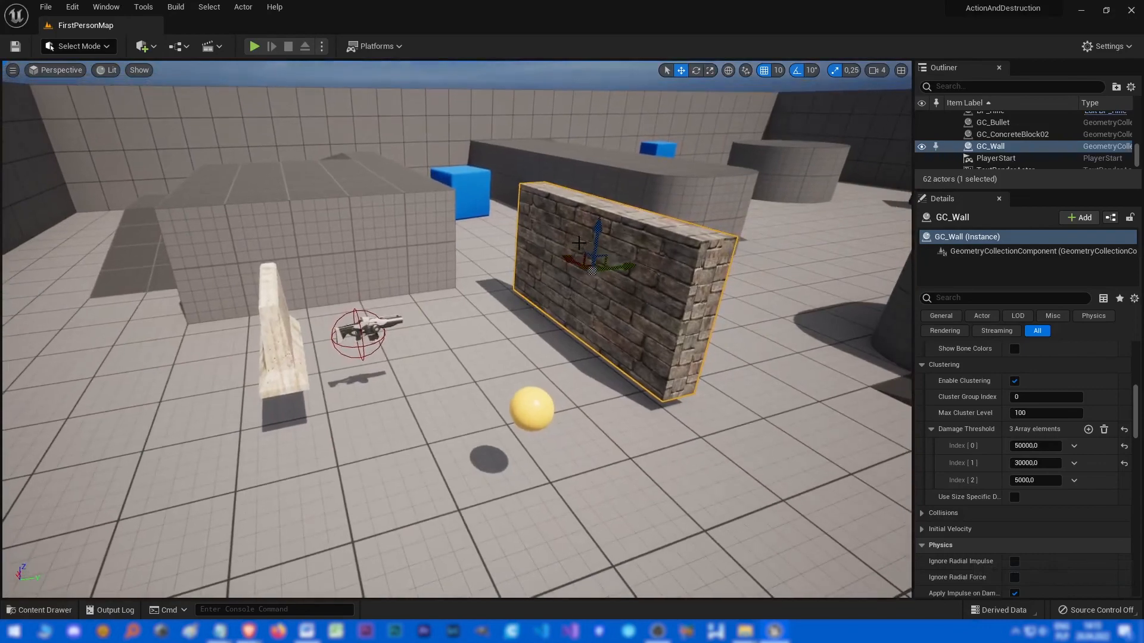
mouse_move(507, 382)
right_mouse_down()
mouse_move(519, 382)
mouse_move(495, 382)
mouse_move(491, 369)
right_mouse_up()
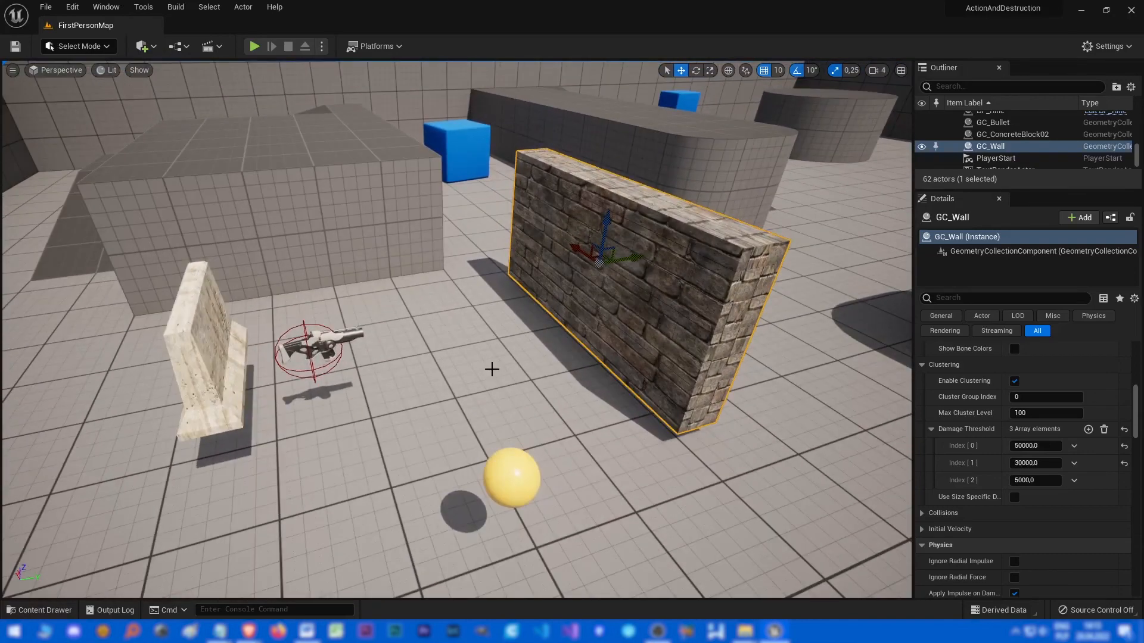